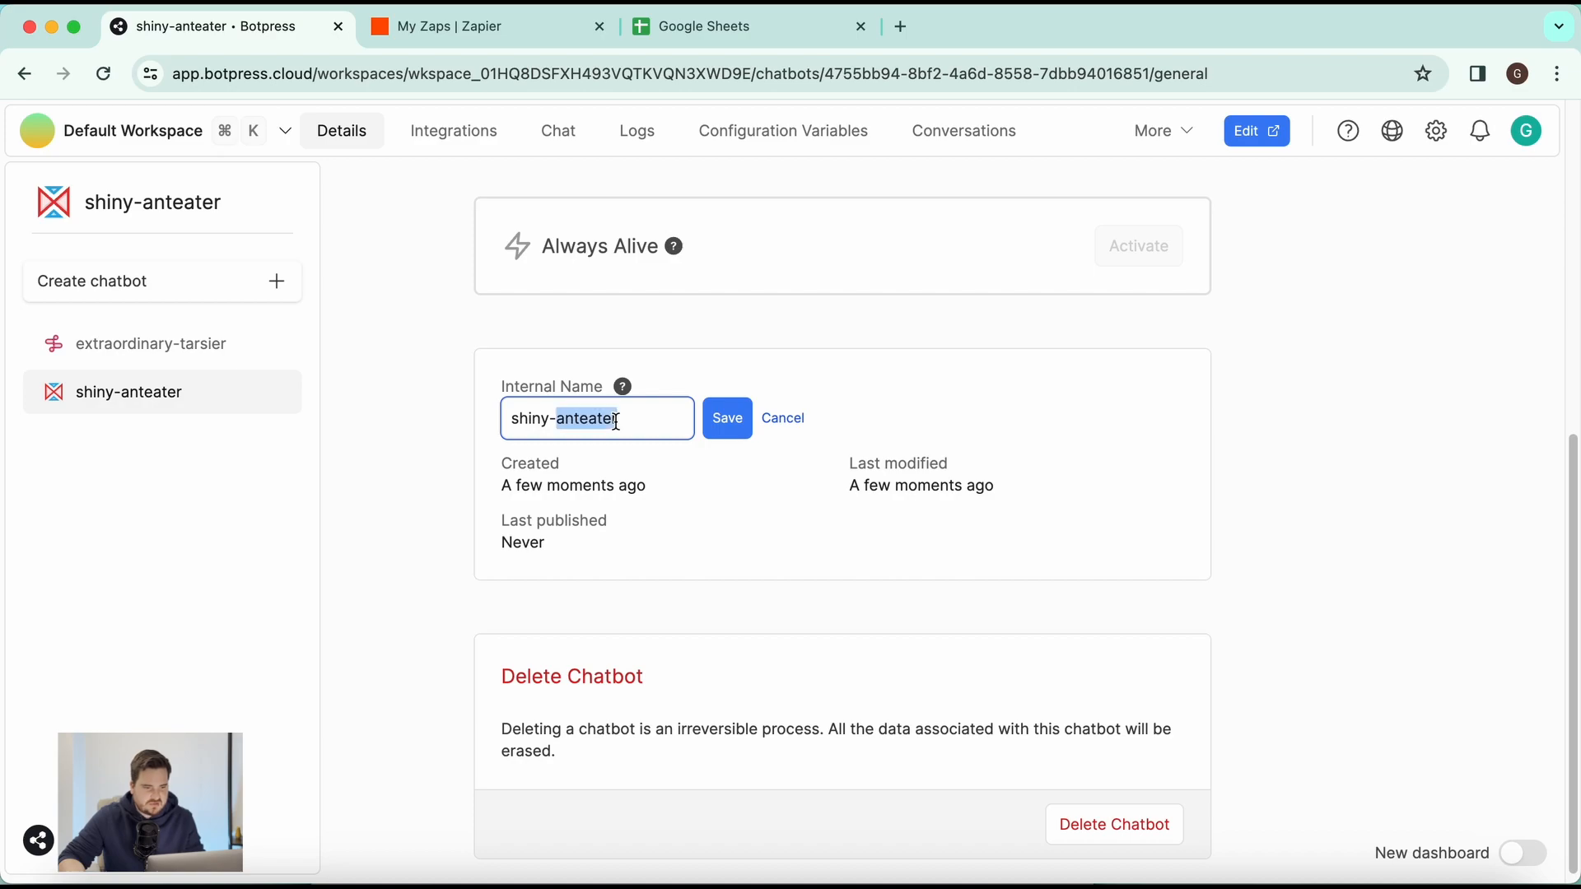
Step: Set the chatbot's internal name to "lead gen bot" and save it
{"action": "type", "text": "lead gen bot"}
{"action": "left_click", "coordinate": [741, 423]}
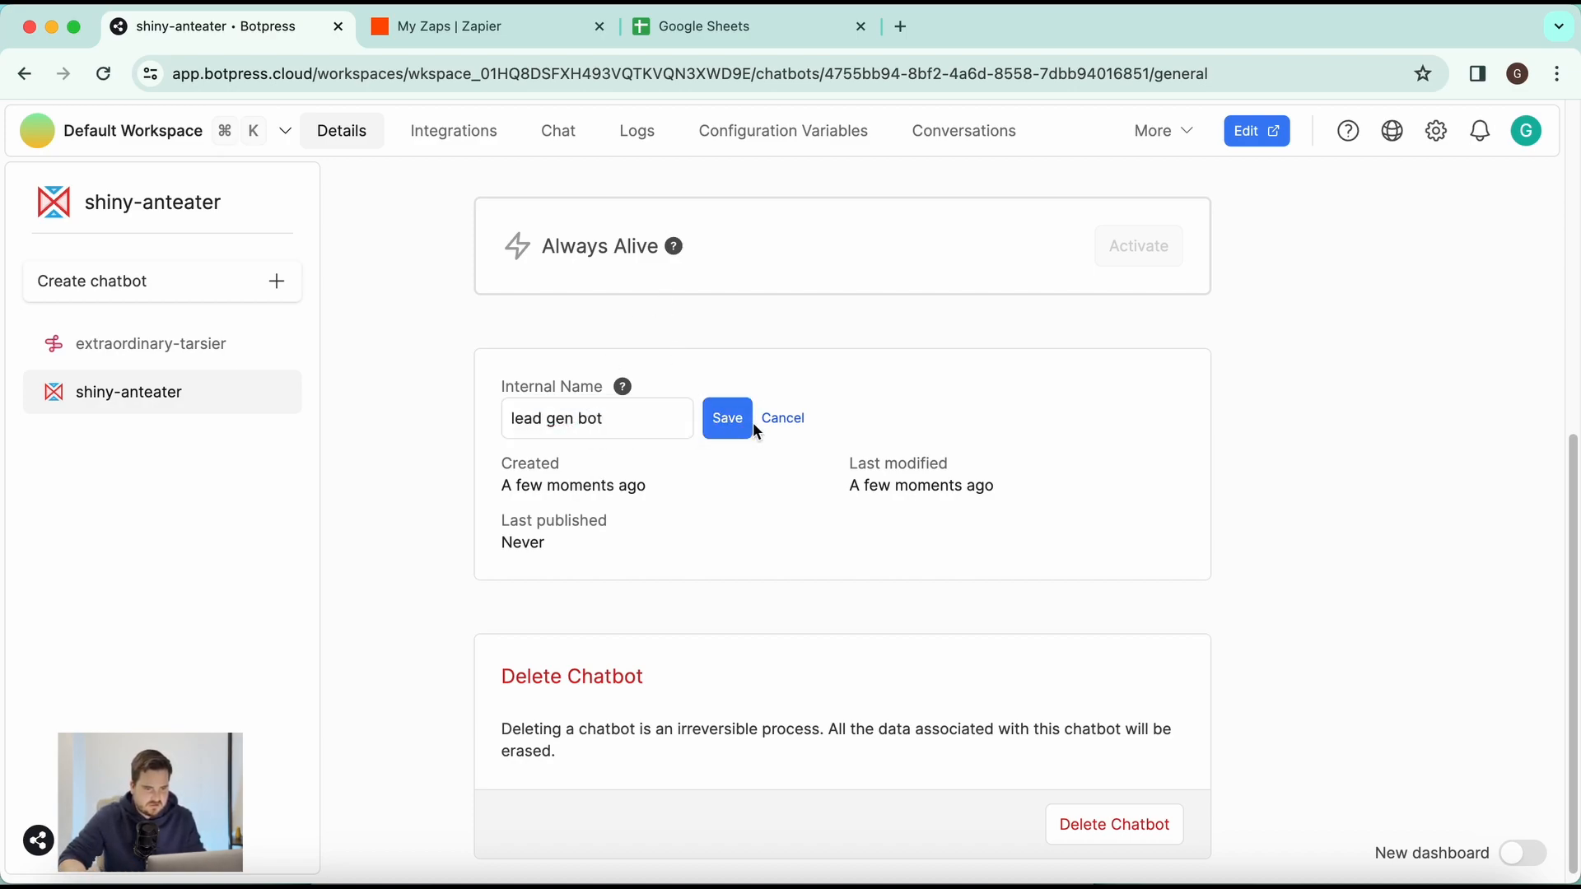
Step: Open the renamed chatbot in Botpress Studio and create it from the Start from Scratch template
{"action": "left_click", "coordinate": [267, 394]}
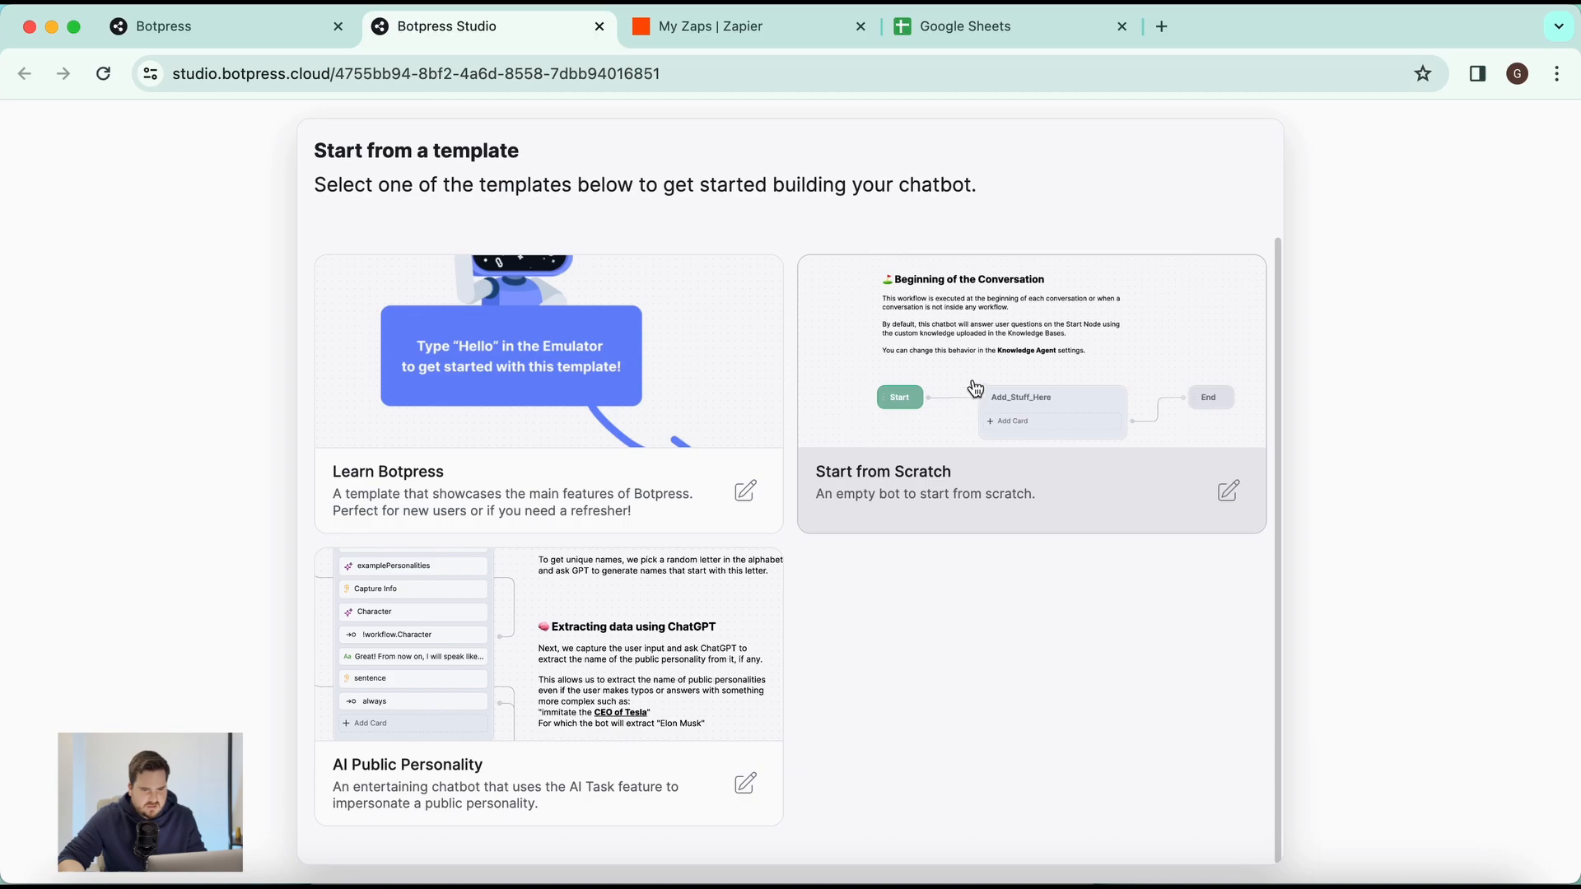
{"action": "left_click", "coordinate": [980, 375]}
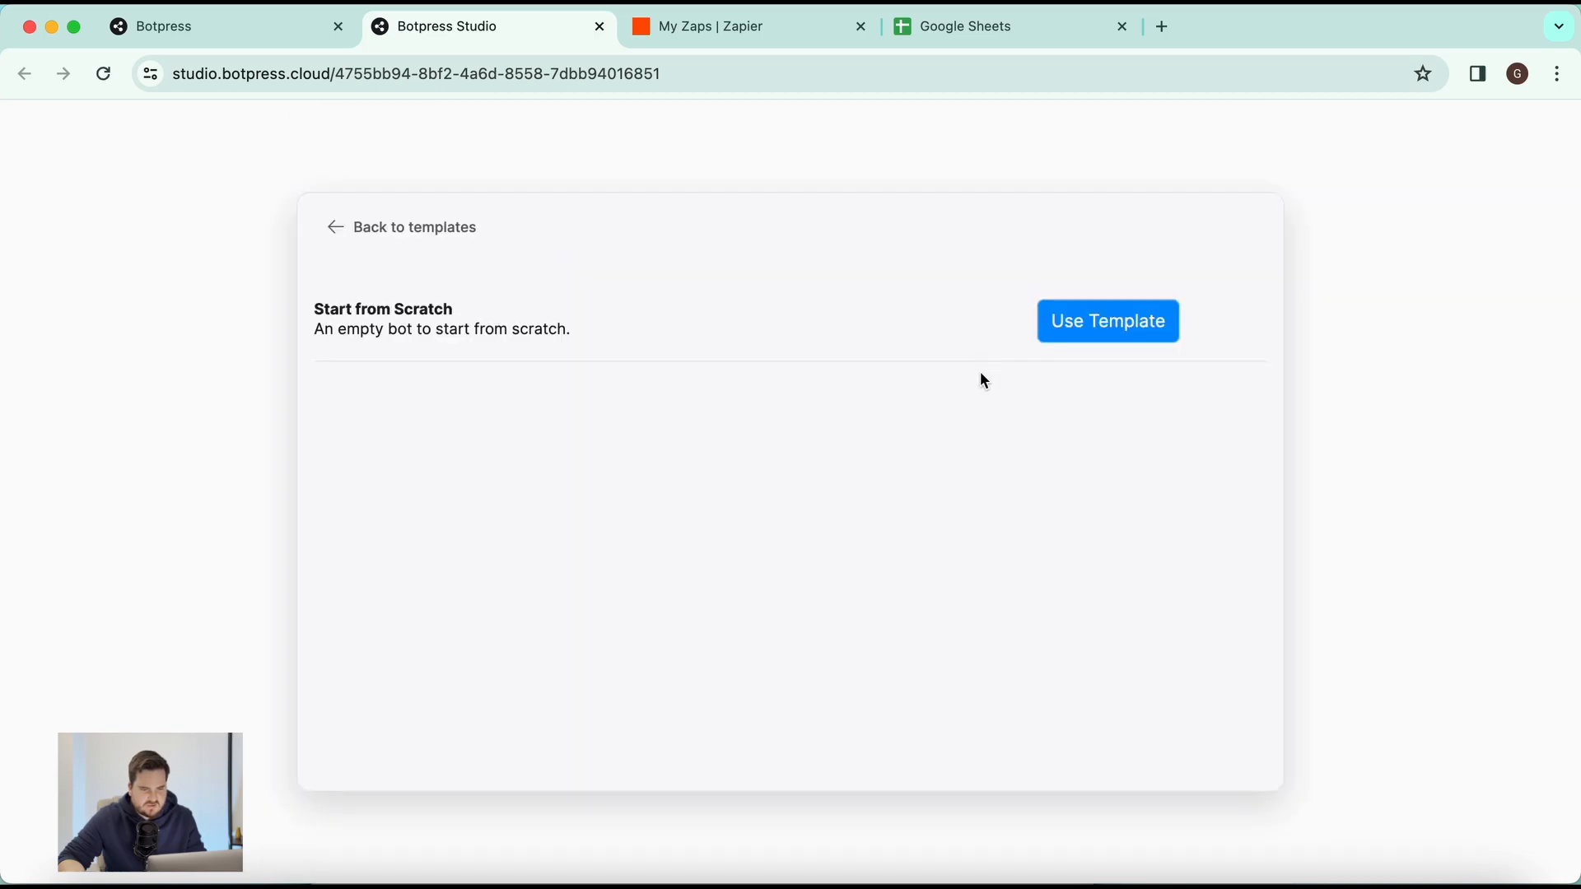
{"action": "left_click", "coordinate": [1130, 330]}
Step: Move the "Beginning of the Conversation" note up and well away from the workflow nodes
{"action": "scroll", "coordinate": [860, 537], "scroll_direction": "down", "scroll_amount": 3}
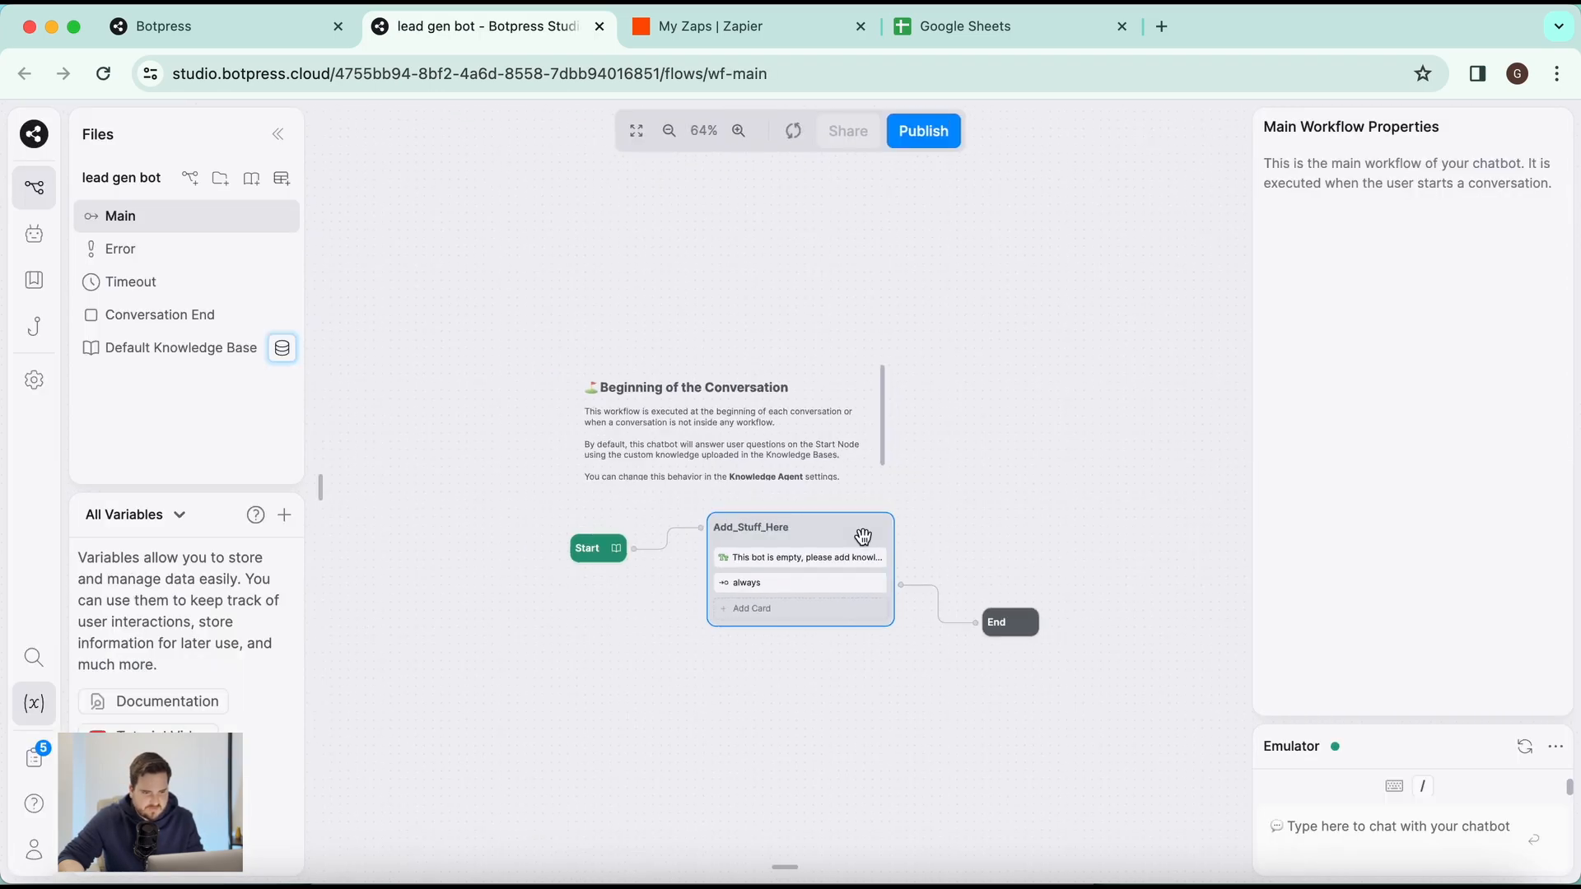
{"action": "left_click", "coordinate": [841, 412]}
{"action": "left_click_drag", "start_coordinate": [837, 330], "coordinate": [1199, 160]}
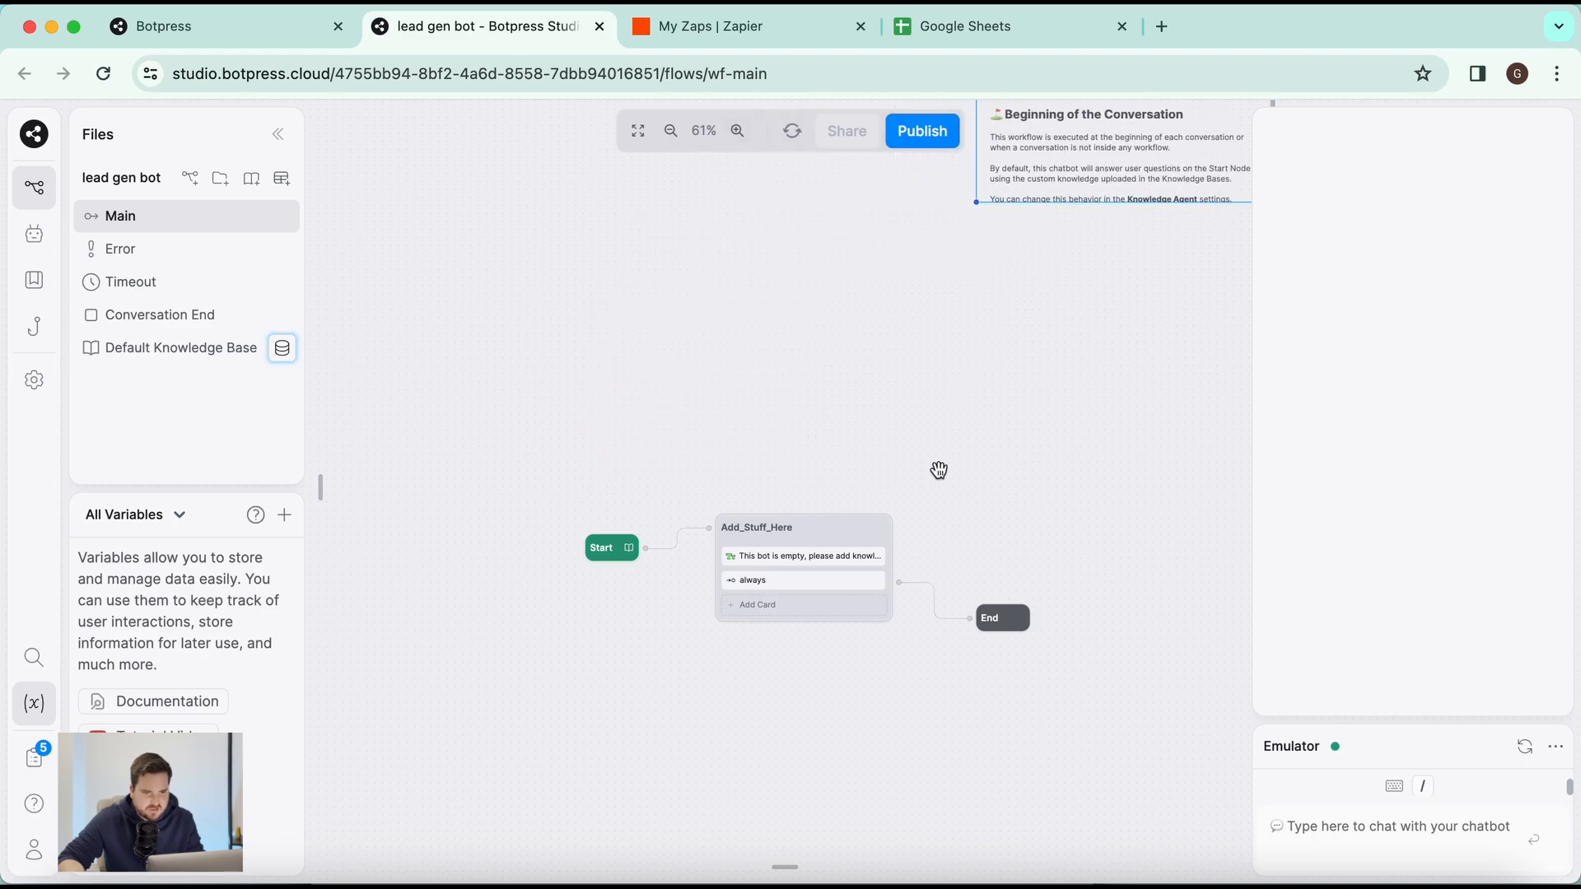
{"action": "left_click_drag", "start_coordinate": [937, 471], "coordinate": [872, 321]}
Step: Spread out the Start, Add_Stuff_Here and End nodes to leave more room between them
{"action": "scroll", "coordinate": [745, 386], "scroll_direction": "up", "scroll_amount": 3}
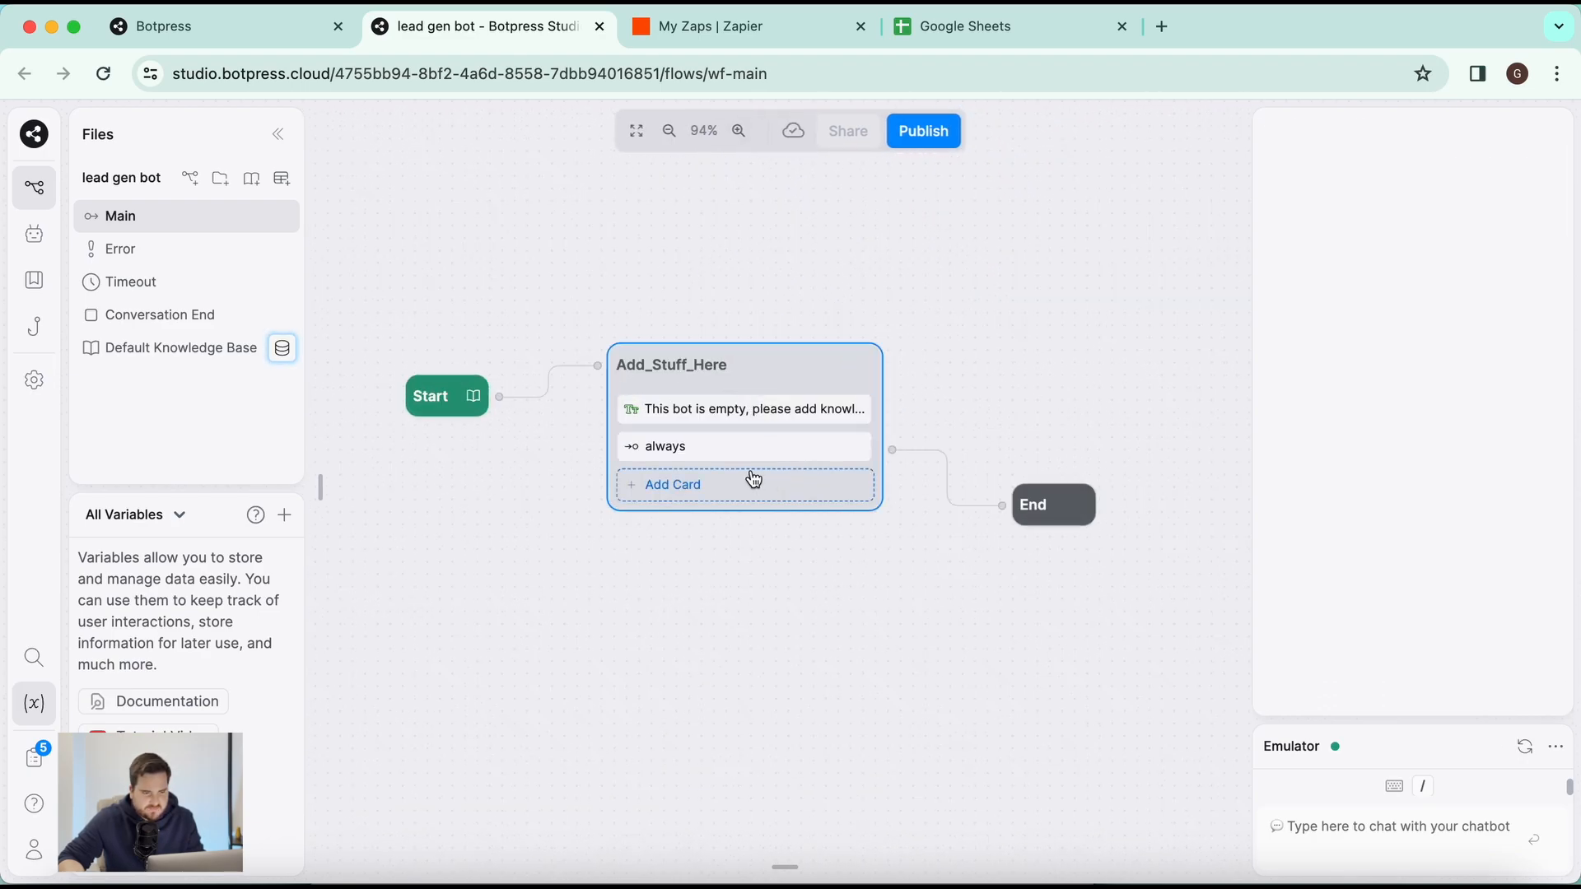
{"action": "left_click_drag", "start_coordinate": [1030, 491], "coordinate": [1138, 379]}
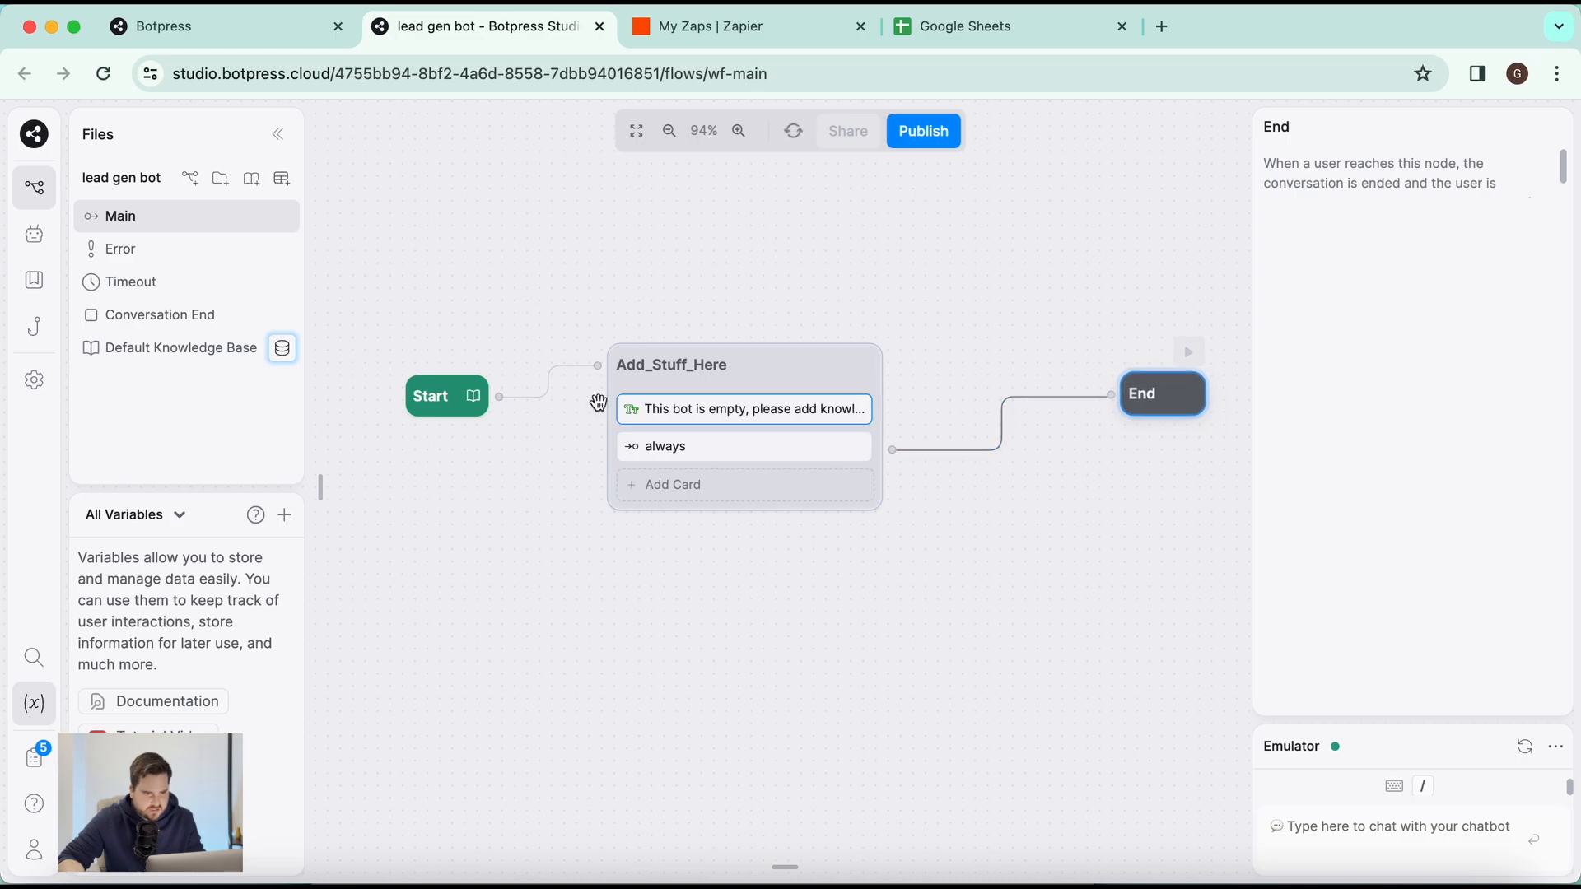
{"action": "left_click_drag", "start_coordinate": [436, 396], "coordinate": [375, 316]}
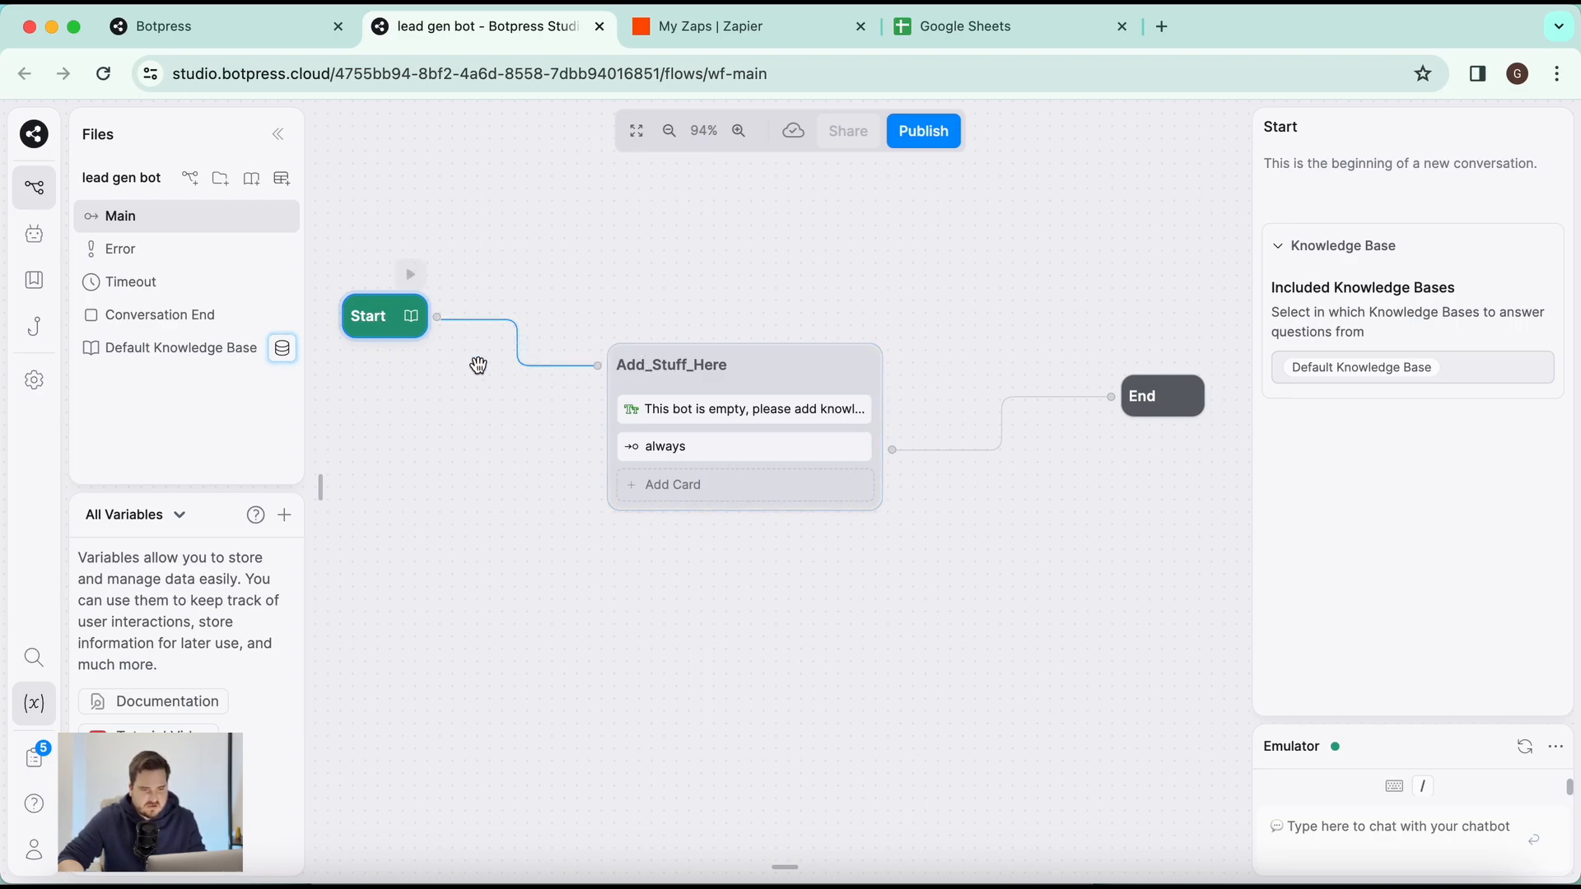
{"action": "left_click_drag", "start_coordinate": [698, 364], "coordinate": [666, 299]}
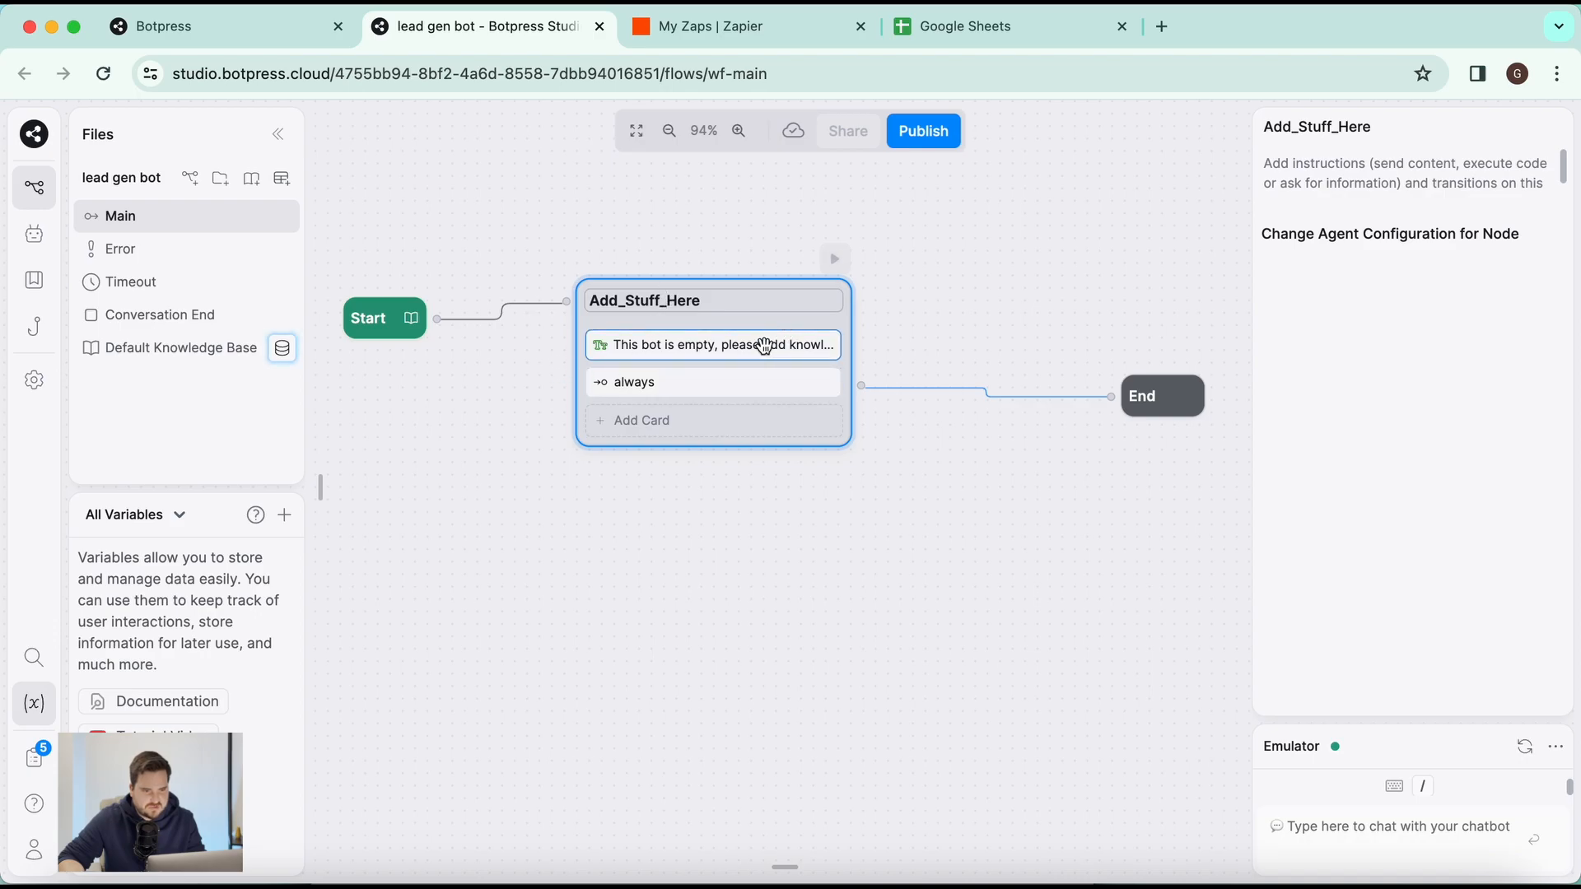
Step: Rename the Add_Stuff_Here node as "welcome"
{"action": "double_click", "coordinate": [650, 301]}
{"action": "type", "text": "welco"}
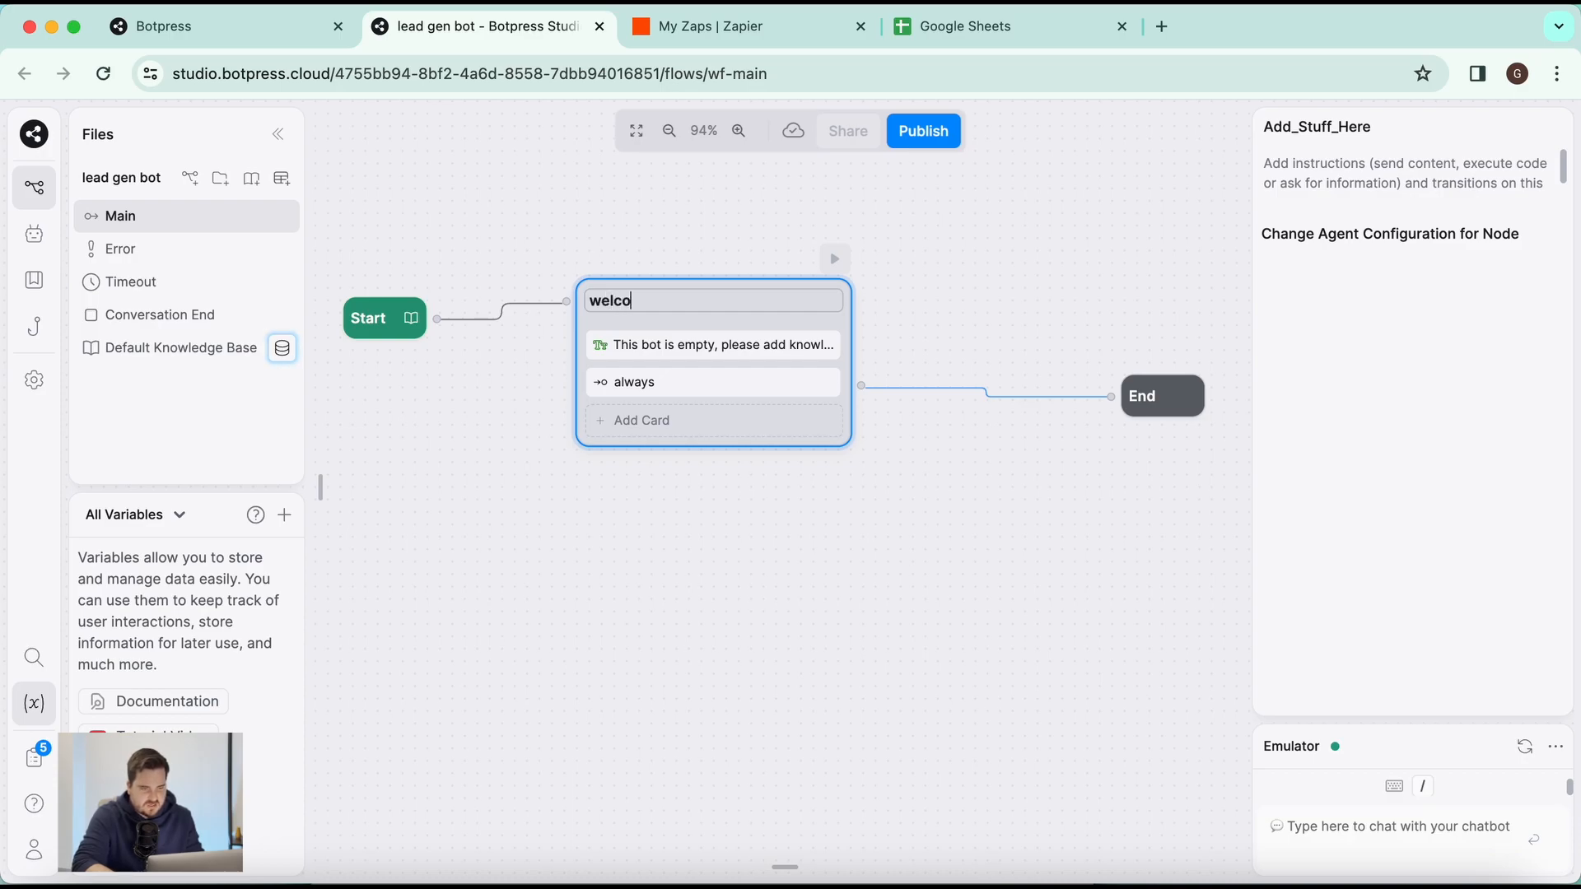
{"action": "left_click", "coordinate": [840, 501]}
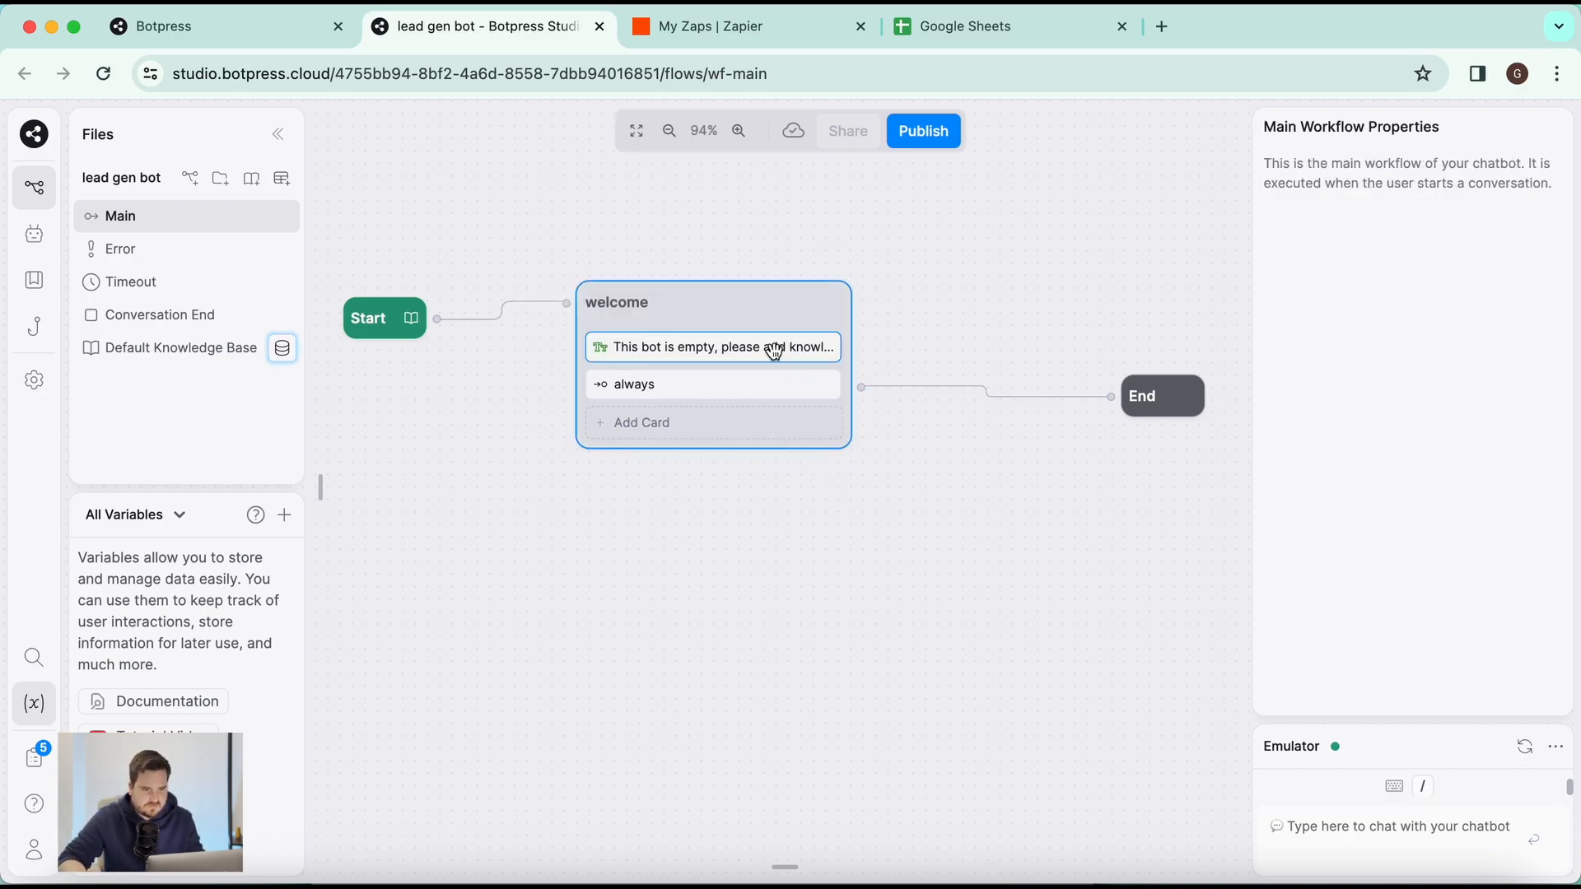
Step: Replace the text of the welcome node's message card with "Welcome to my company!"
{"action": "left_click", "coordinate": [772, 349]}
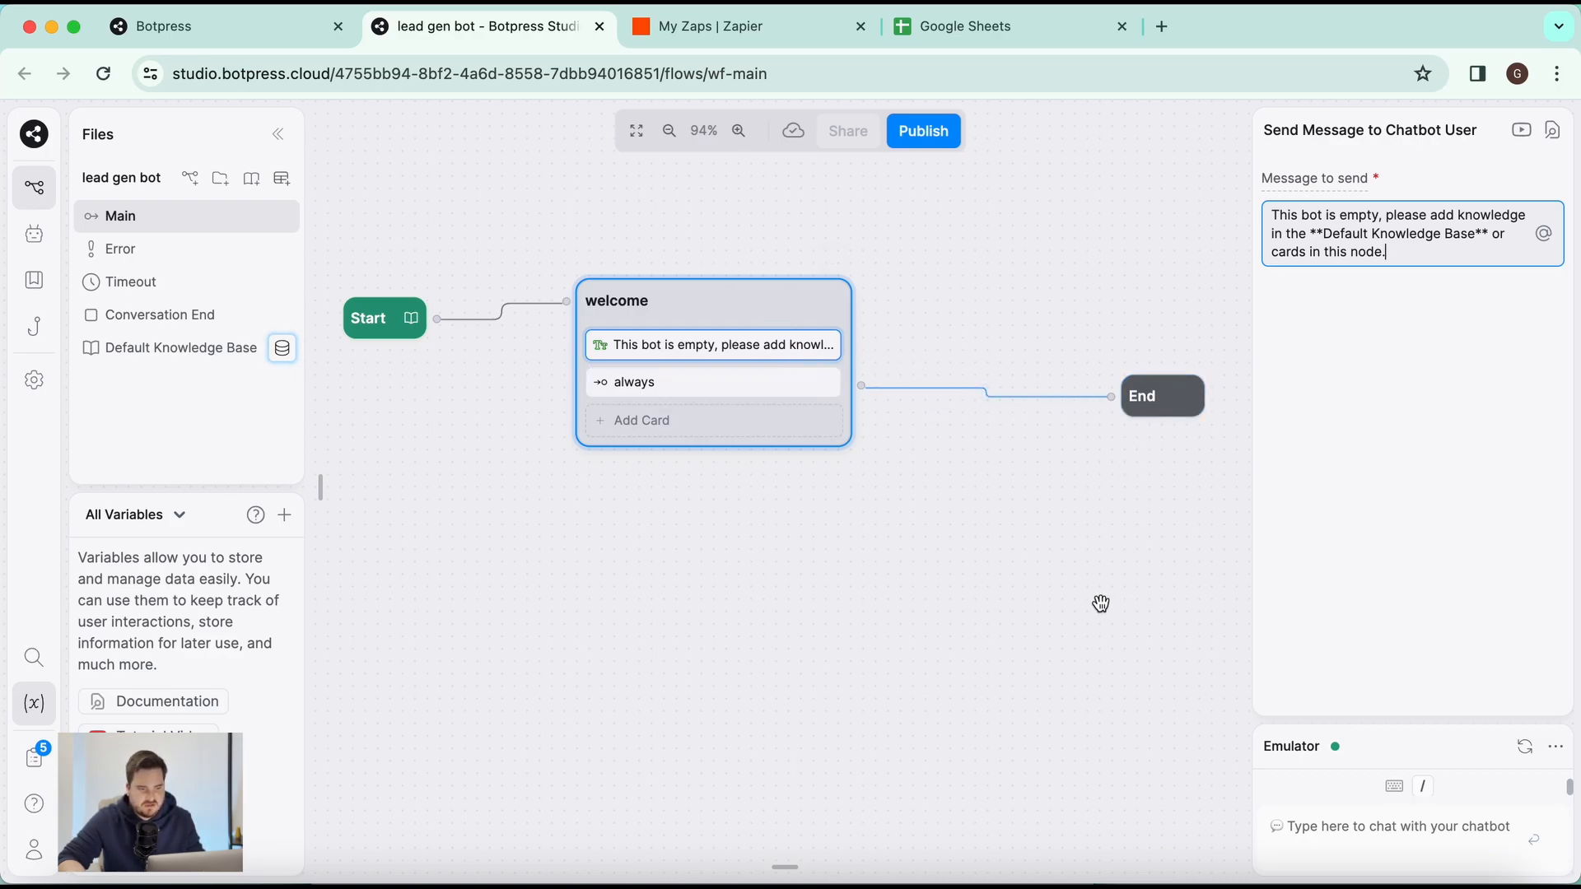
{"action": "key", "text": "super+a"}
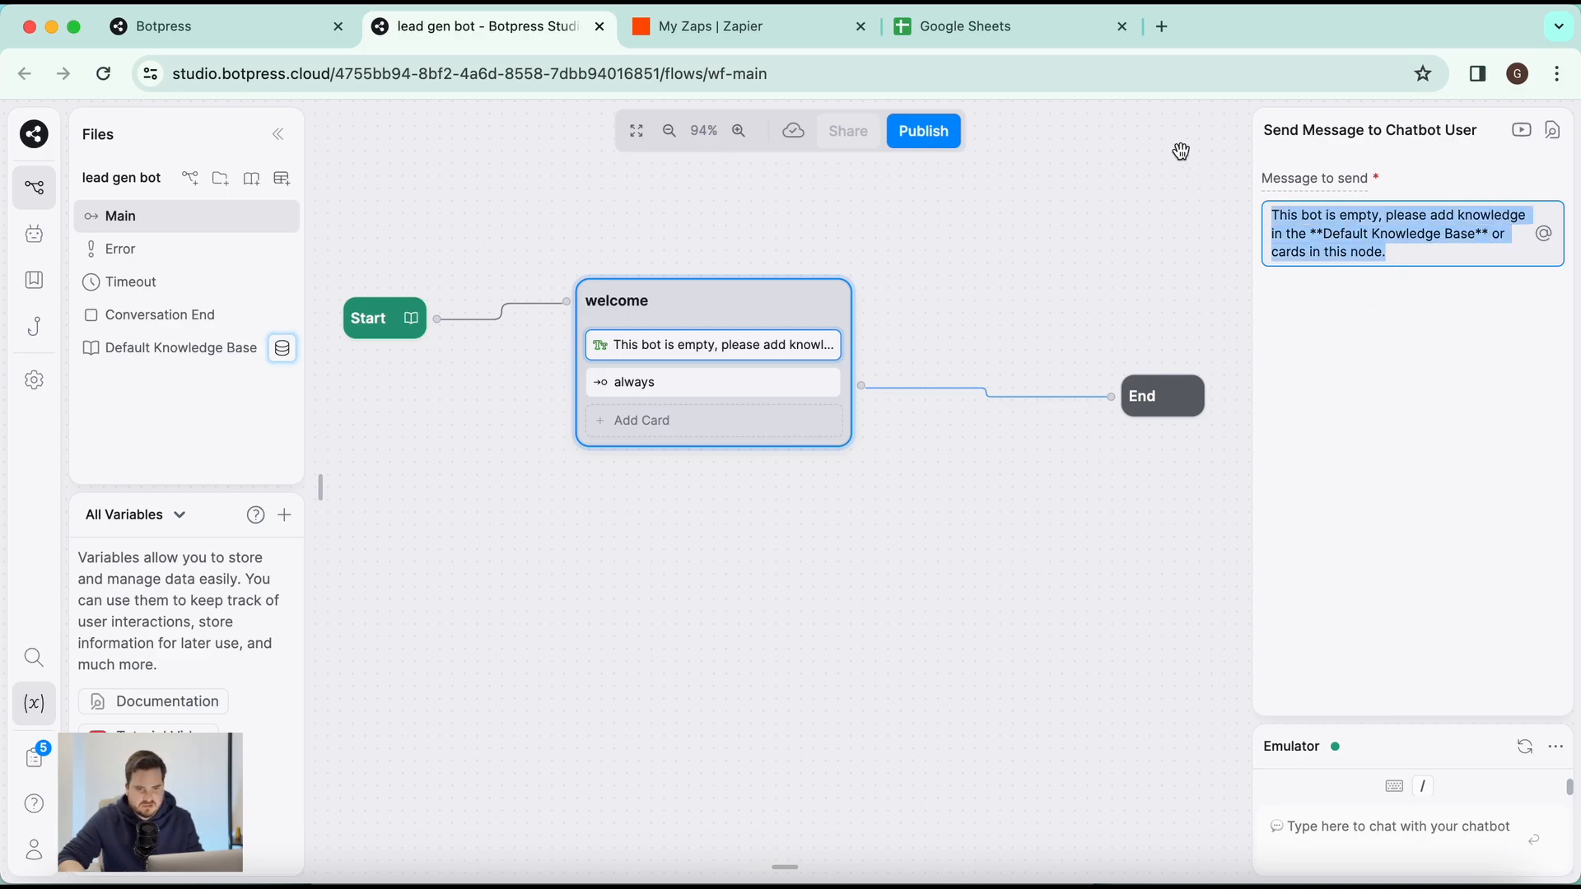
{"action": "key", "text": "BackSpace"}
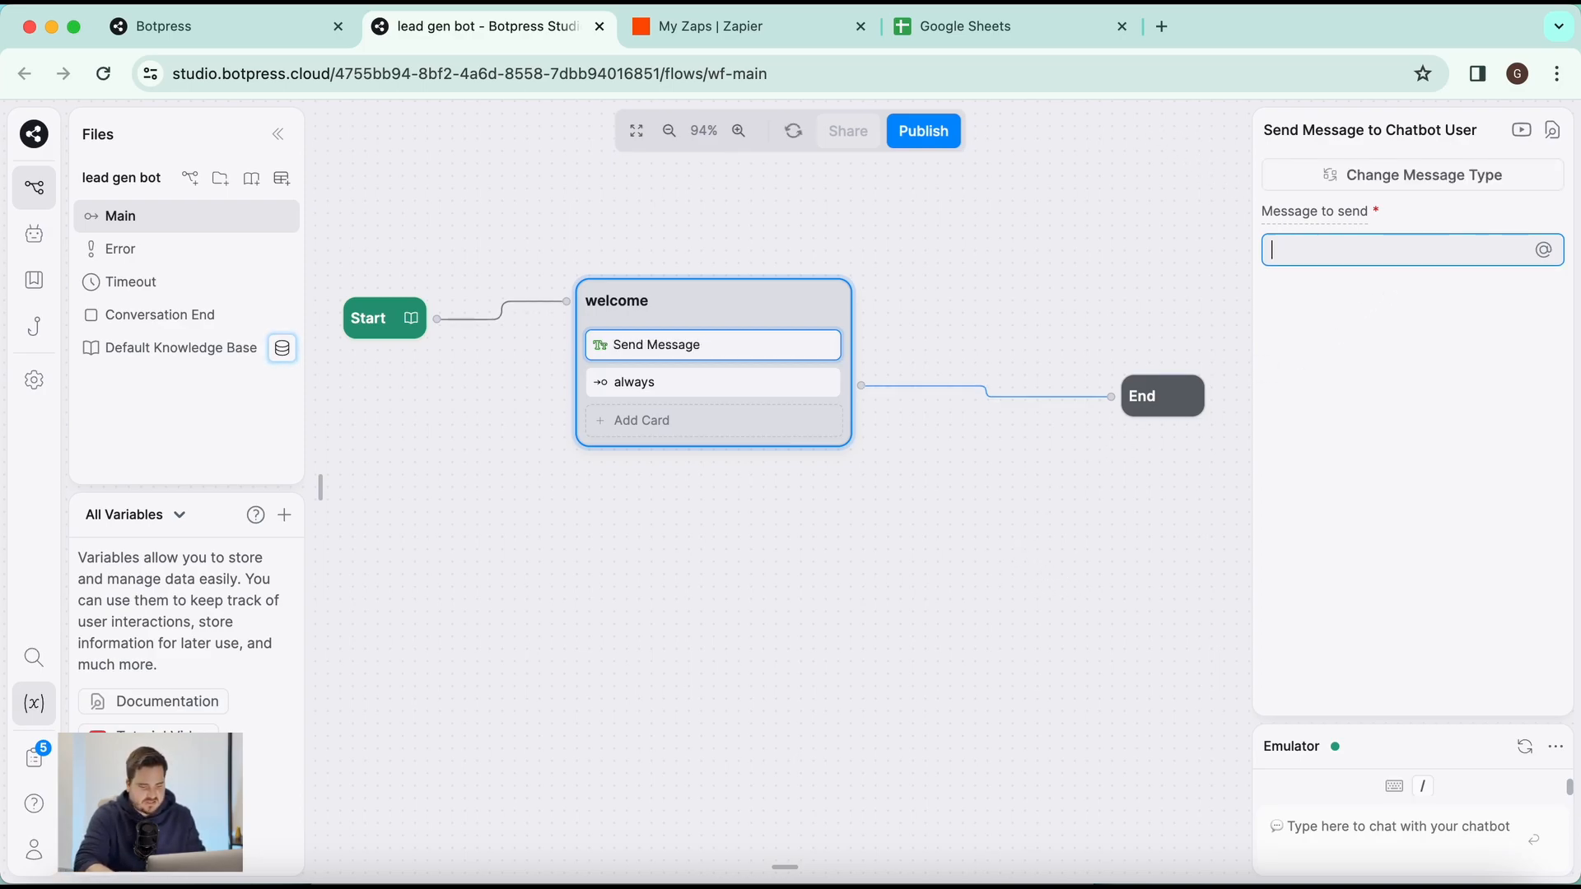
{"action": "type", "text": "Welco"}
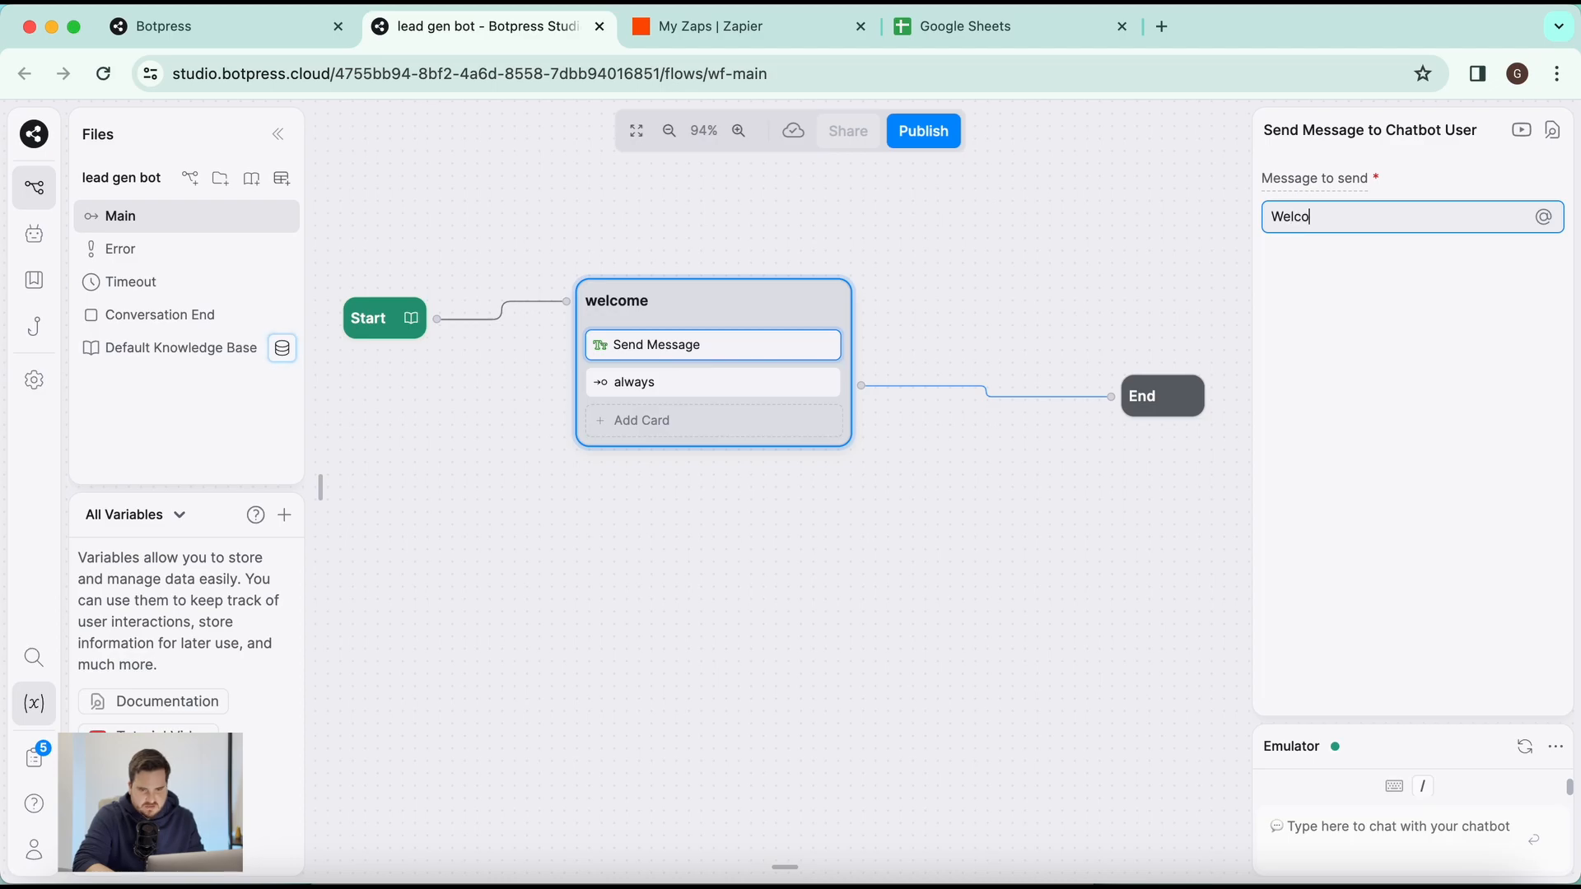
{"action": "type", "text": "me to my"}
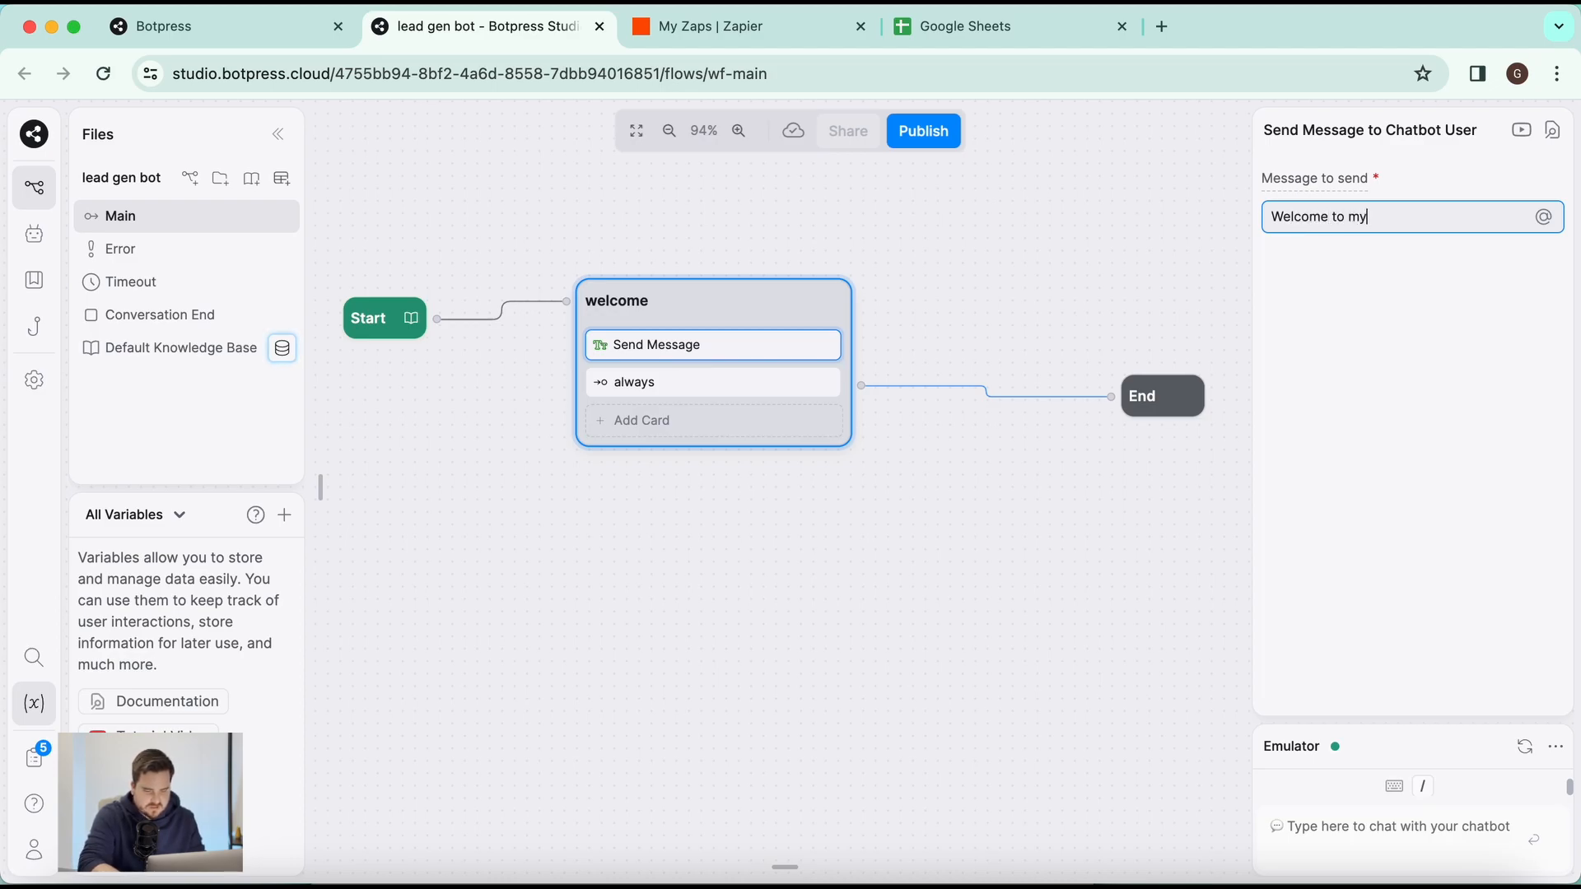
{"action": "type", "text": " company!"}
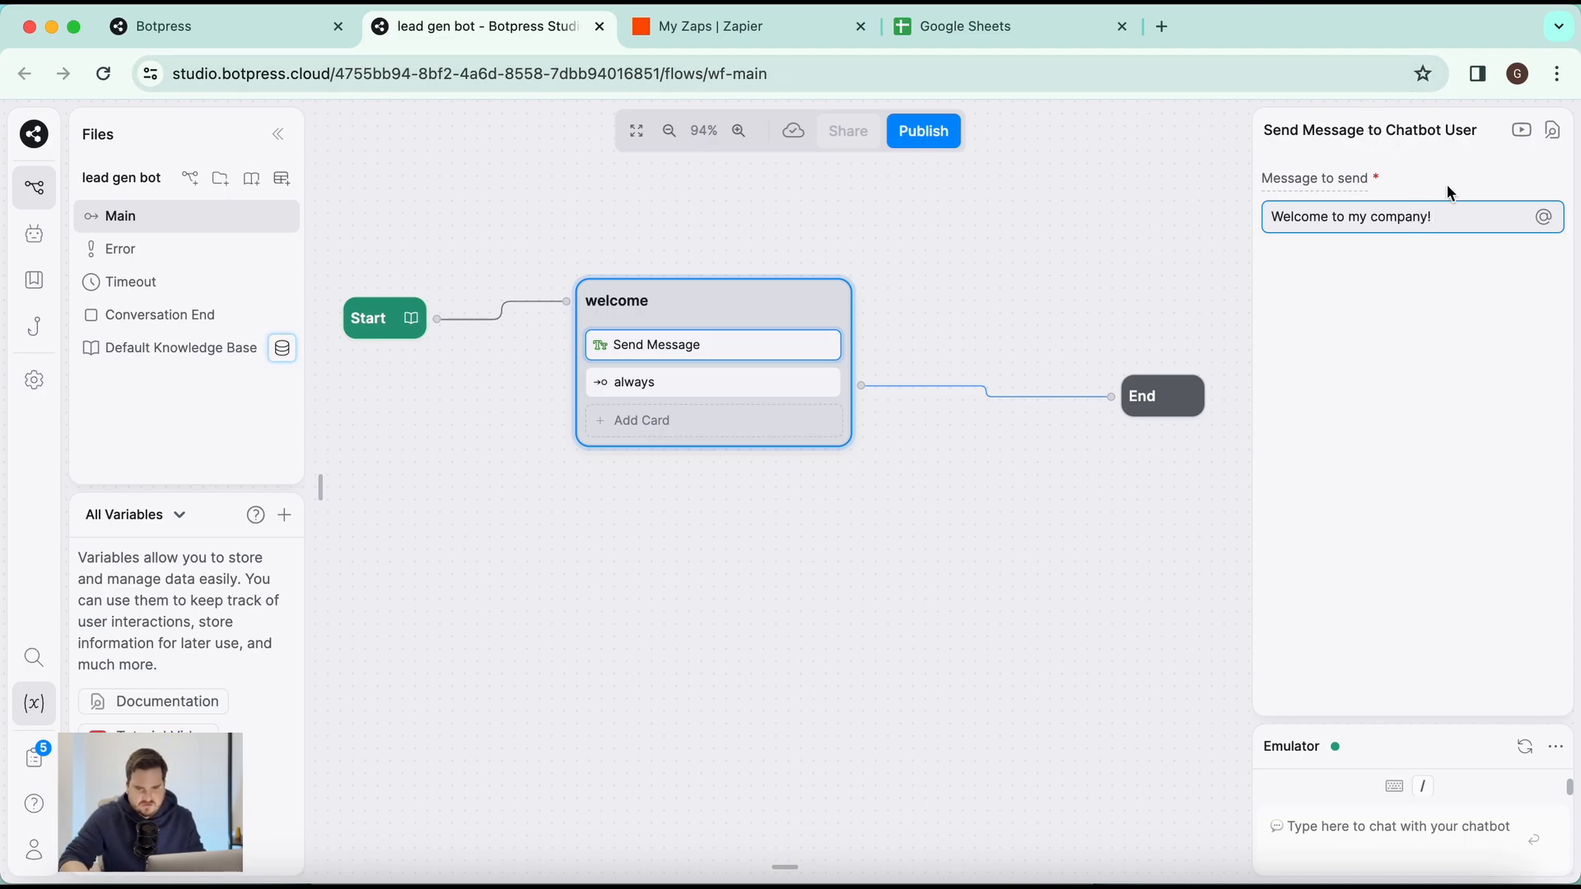
Step: Add a waving hand emoji at the end of the welcome message
{"action": "right_click", "coordinate": [1457, 221]}
{"action": "left_click", "coordinate": [1423, 234]}
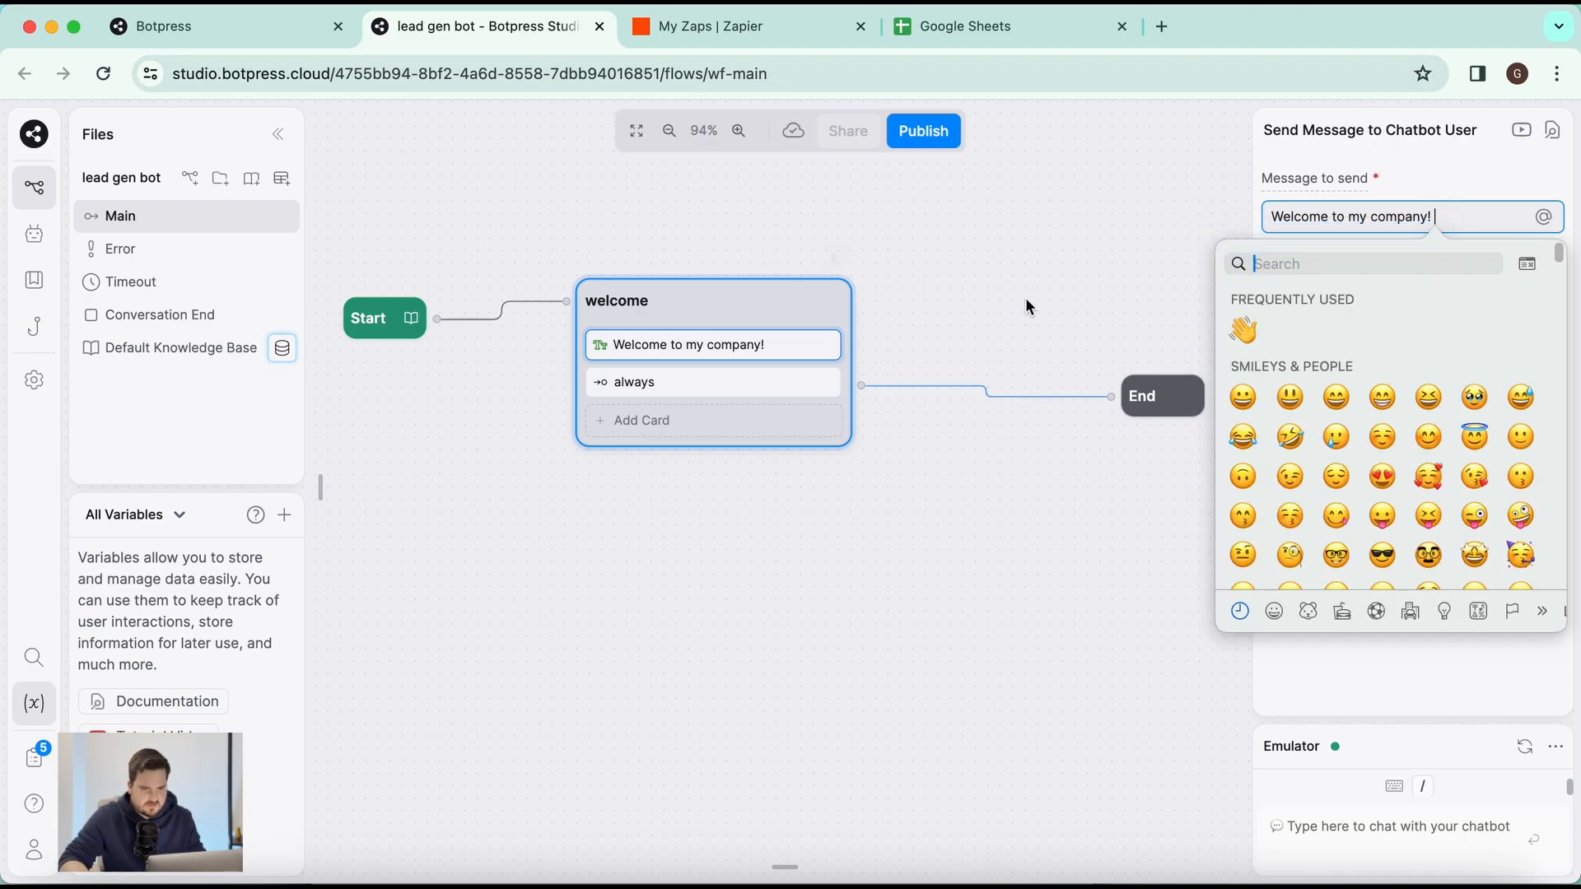
{"action": "left_click", "coordinate": [1245, 332]}
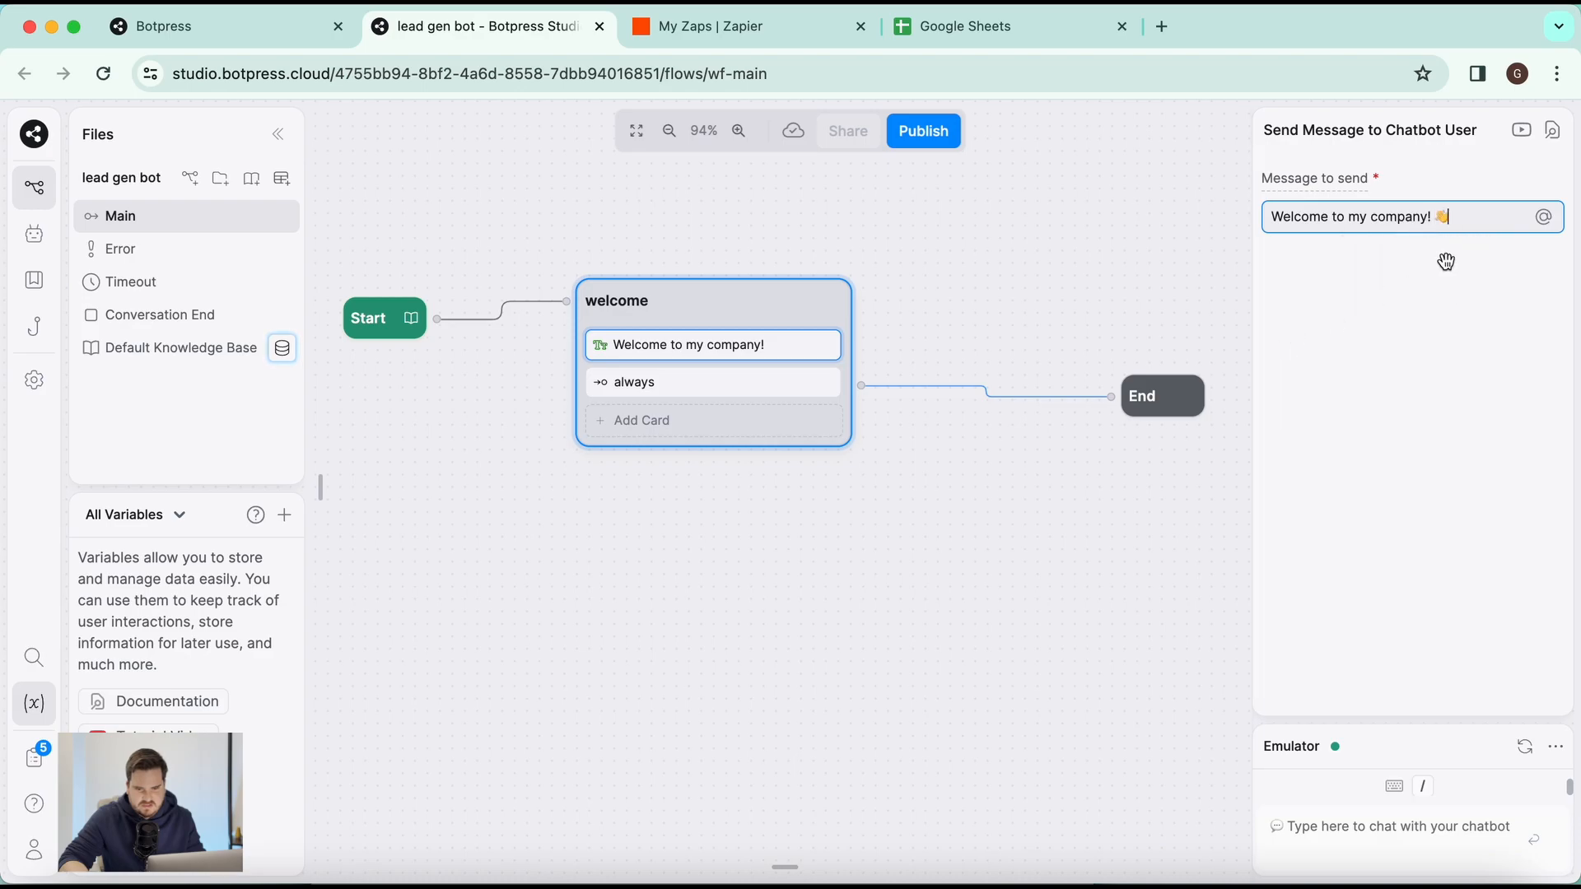
{"action": "left_click", "coordinate": [1024, 286]}
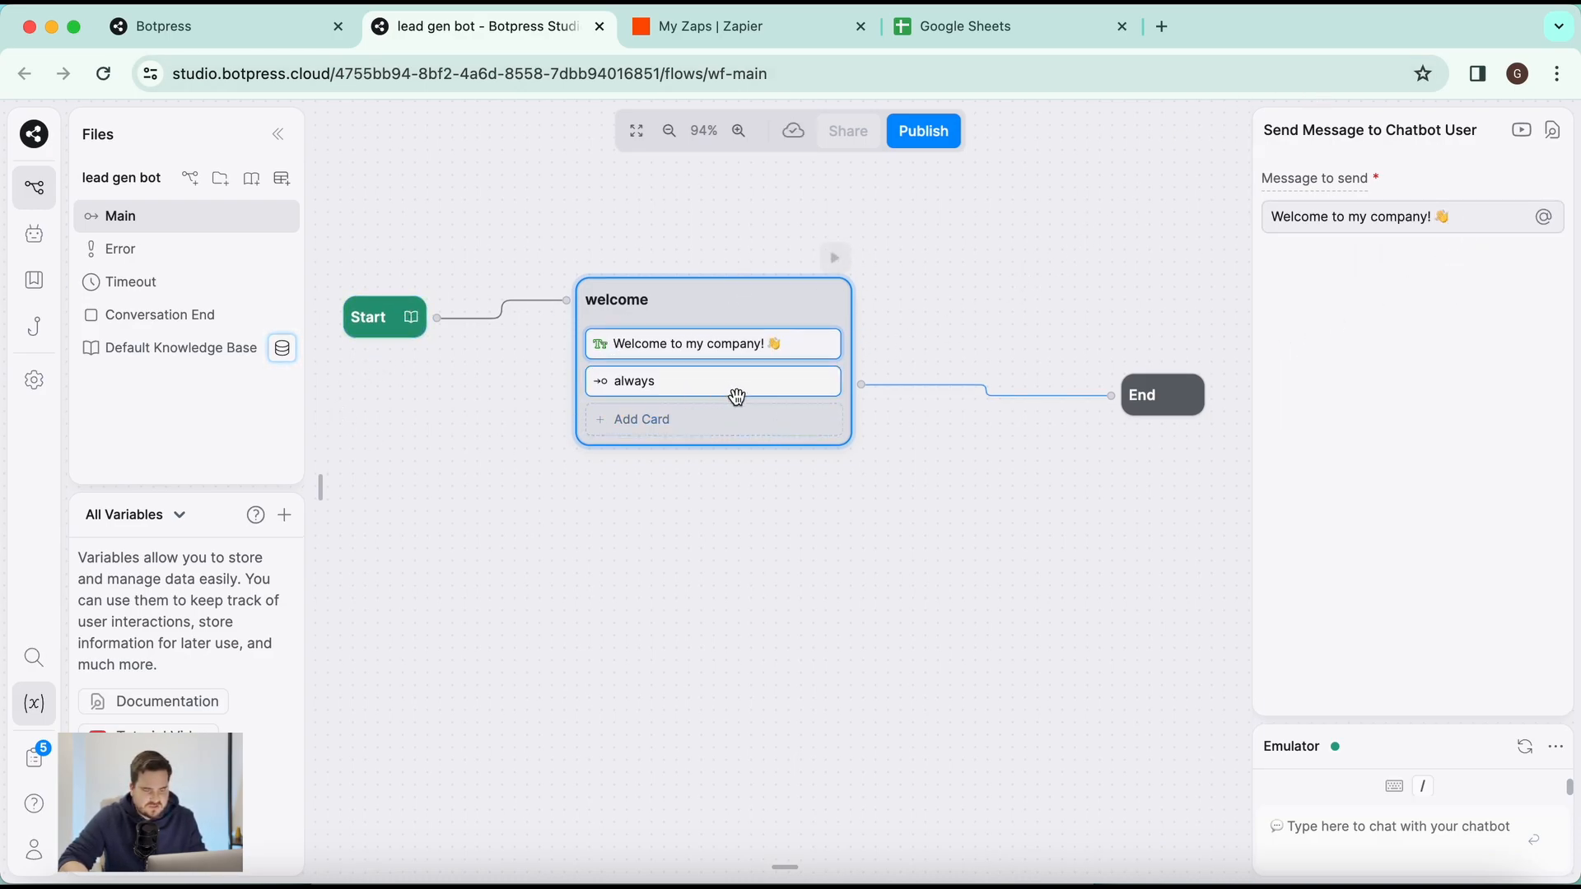
Step: Add a Raw Input capture card to the welcome node between the message and the always transition
{"action": "left_click", "coordinate": [321, 488]}
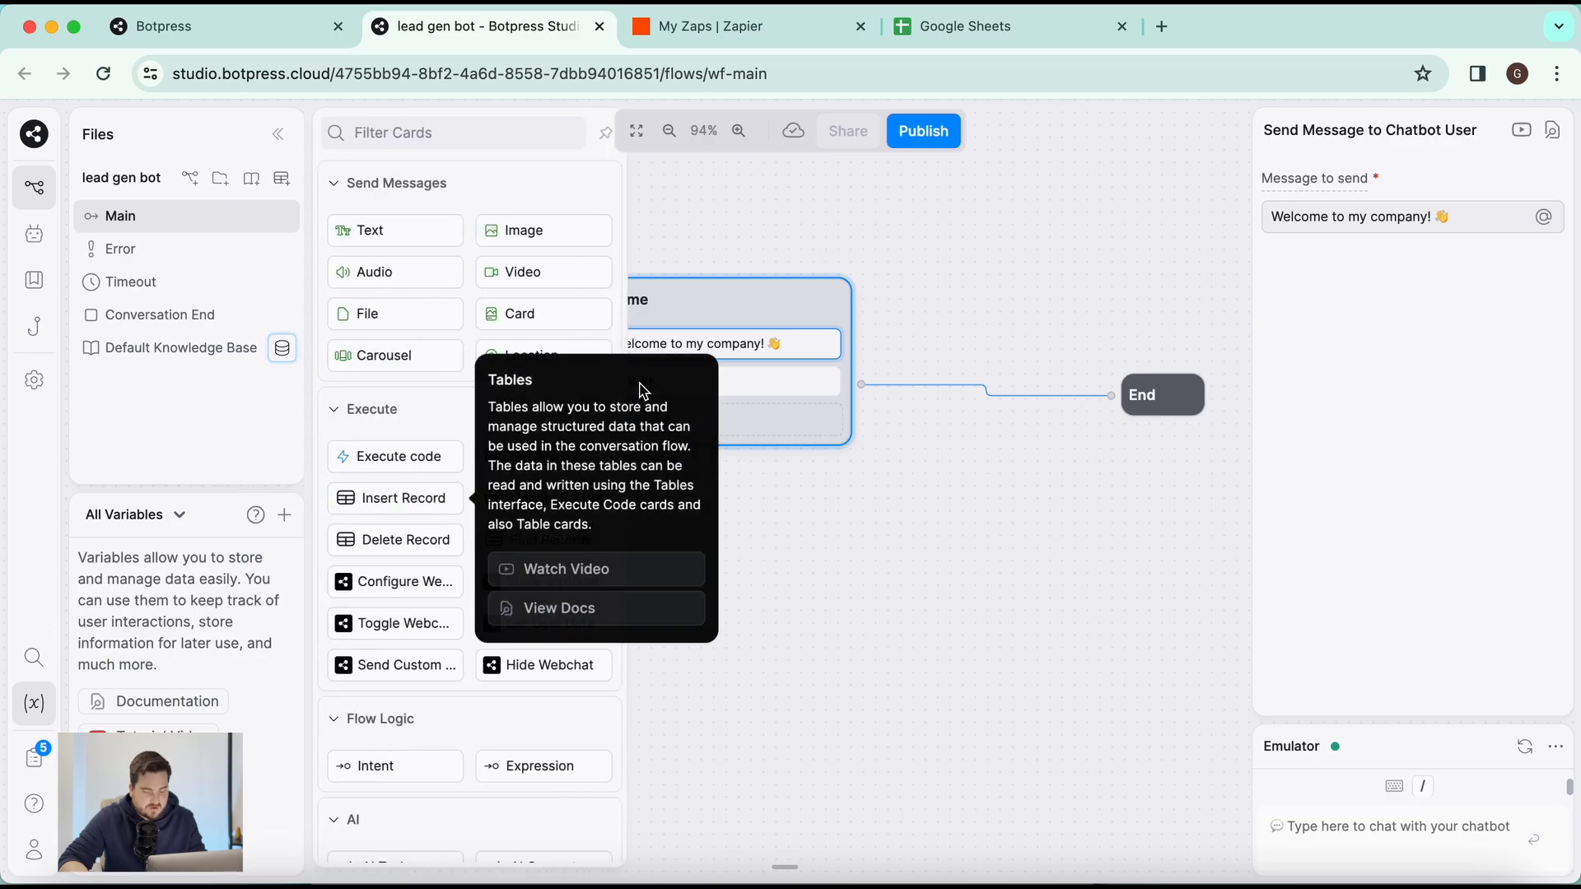
{"action": "mouse_move", "coordinate": [324, 485]}
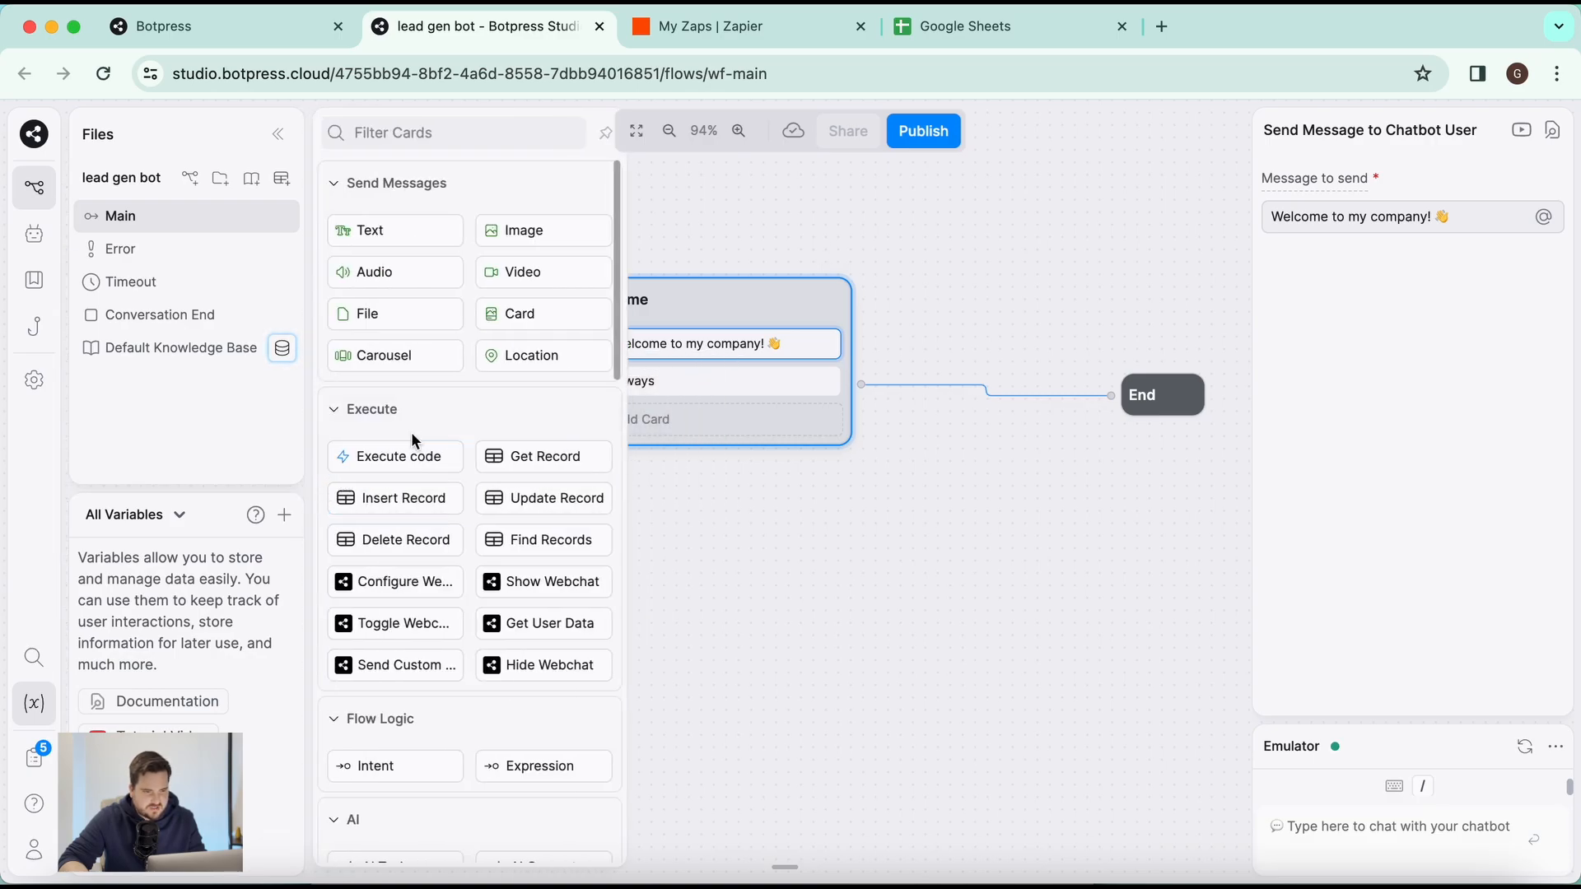
{"action": "scroll", "coordinate": [428, 457], "scroll_direction": "down", "scroll_amount": 6}
{"action": "scroll", "coordinate": [453, 561], "scroll_direction": "down", "scroll_amount": 2}
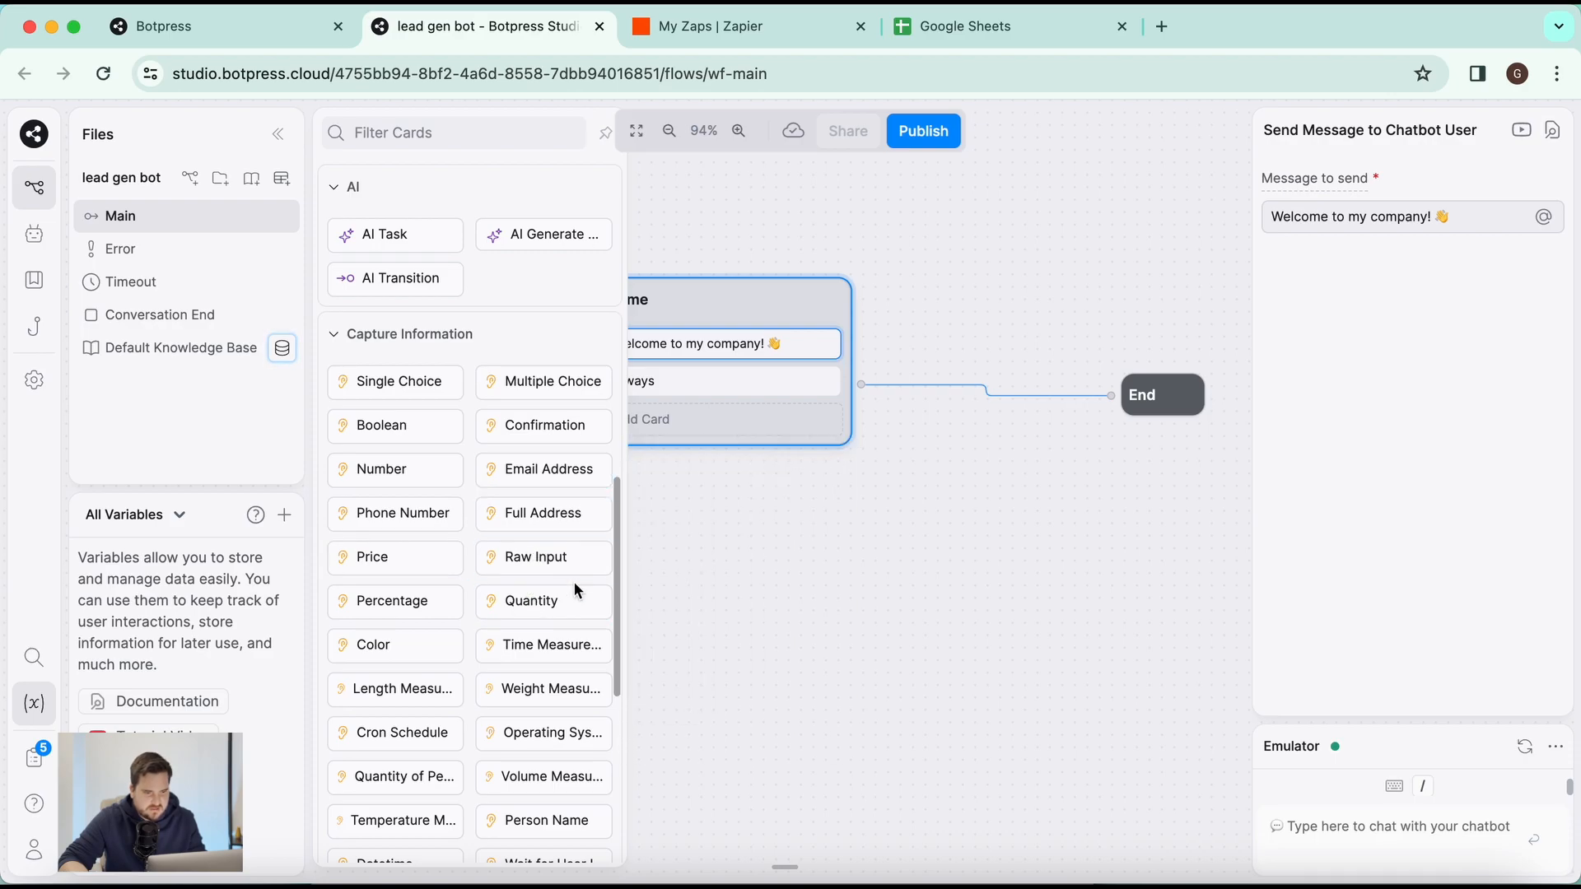
{"action": "scroll", "coordinate": [510, 585], "scroll_direction": "down", "scroll_amount": 3}
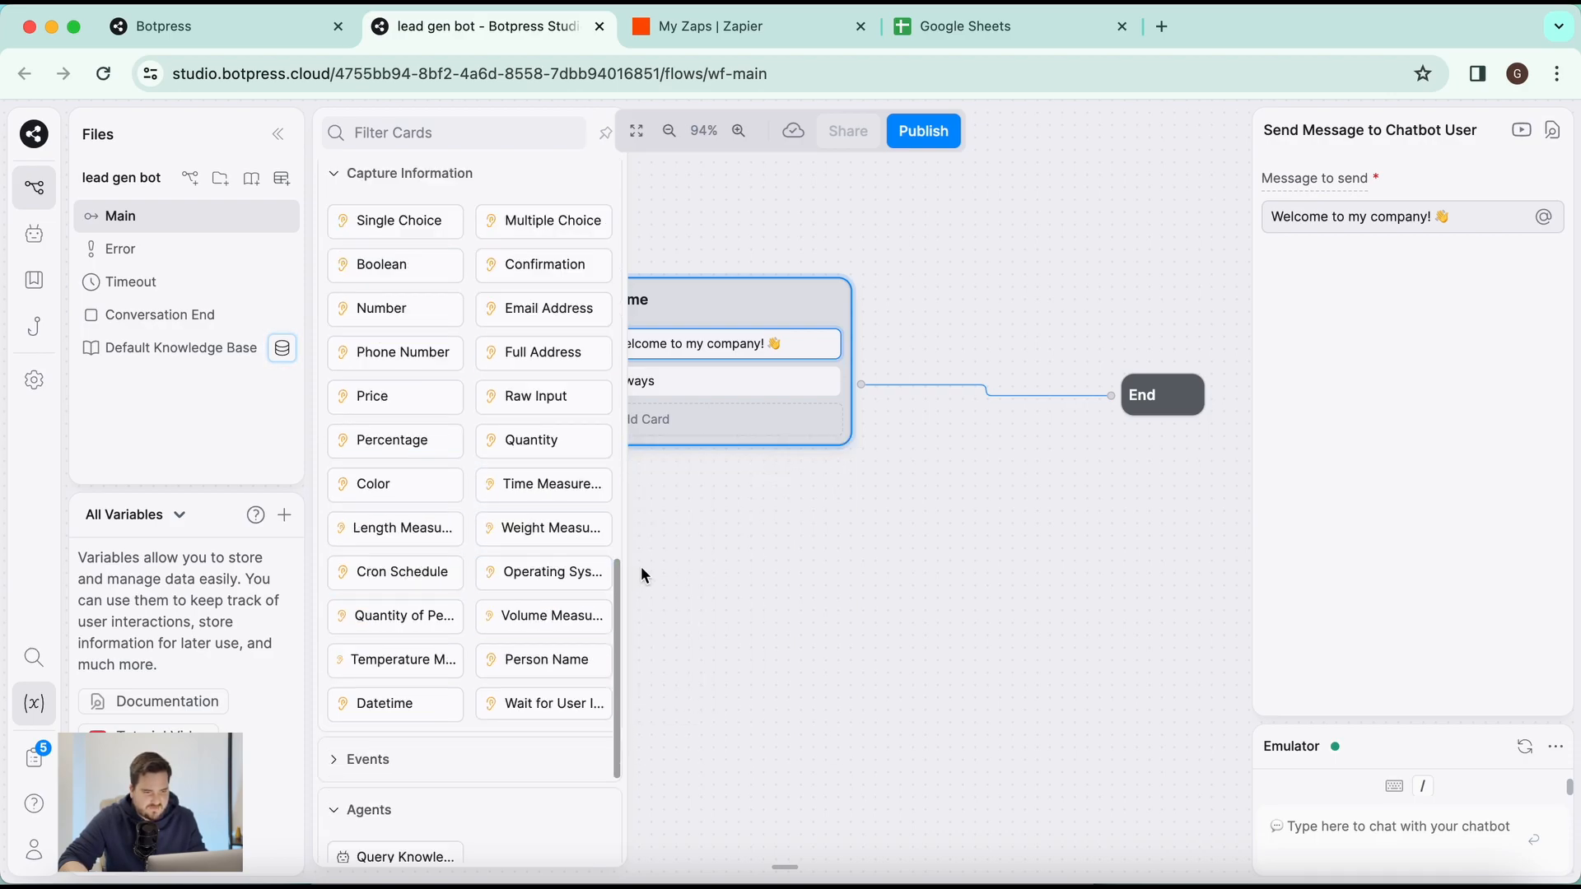
{"action": "scroll", "coordinate": [576, 502], "scroll_direction": "up", "scroll_amount": 1}
{"action": "left_click_drag", "start_coordinate": [534, 421], "coordinate": [807, 433]}
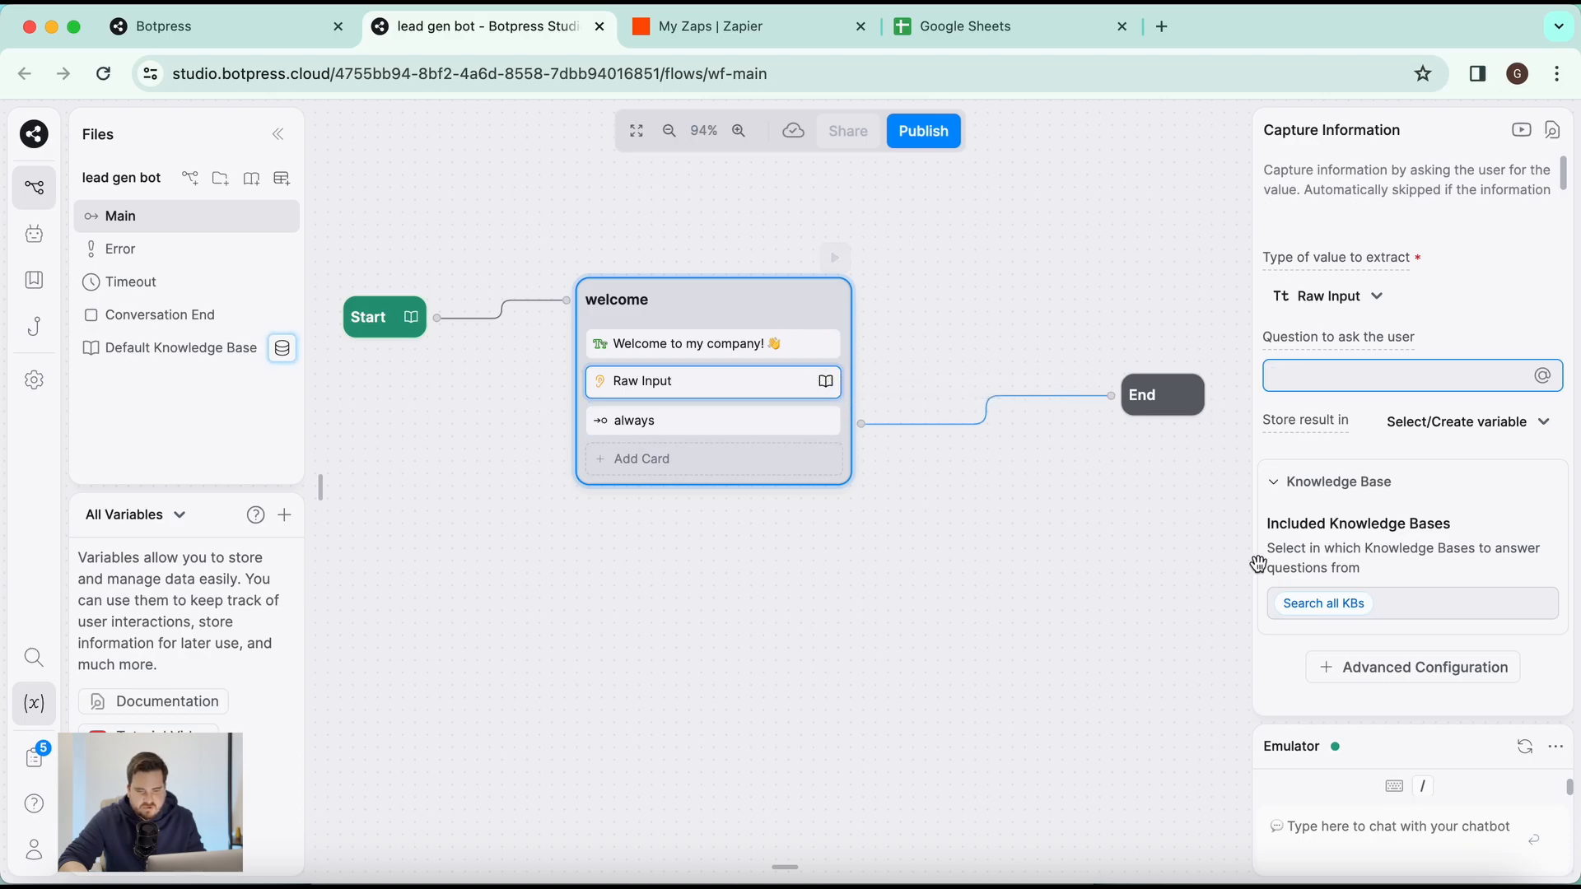
Step: Disable knowledge base search for the Raw Input card and set its question to "What is your name?"
{"action": "left_click", "coordinate": [1433, 608]}
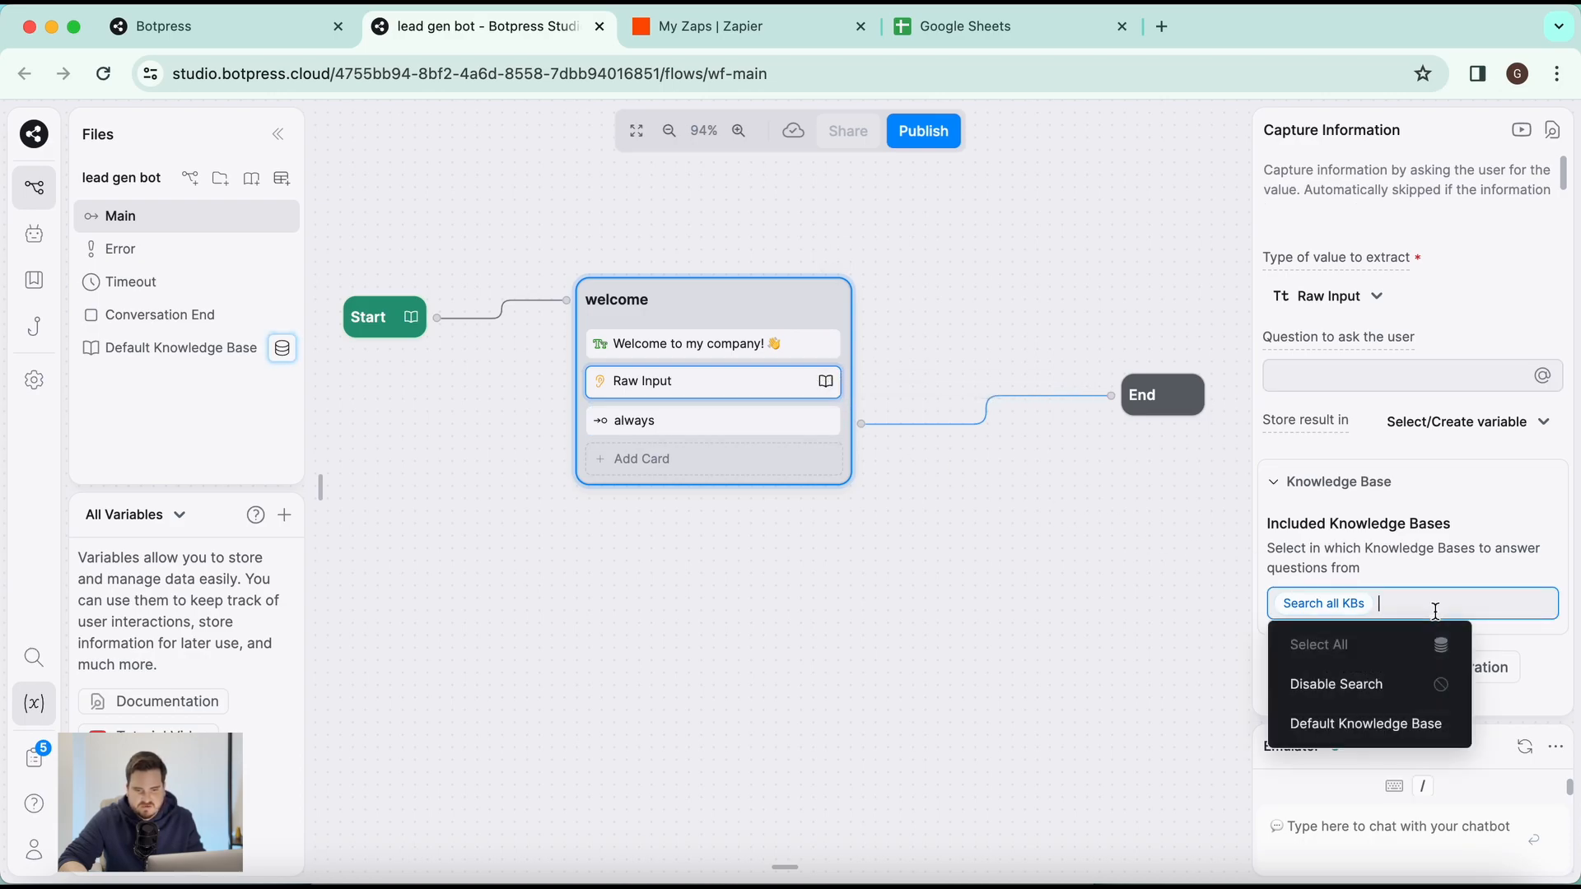
{"action": "left_click", "coordinate": [1408, 687]}
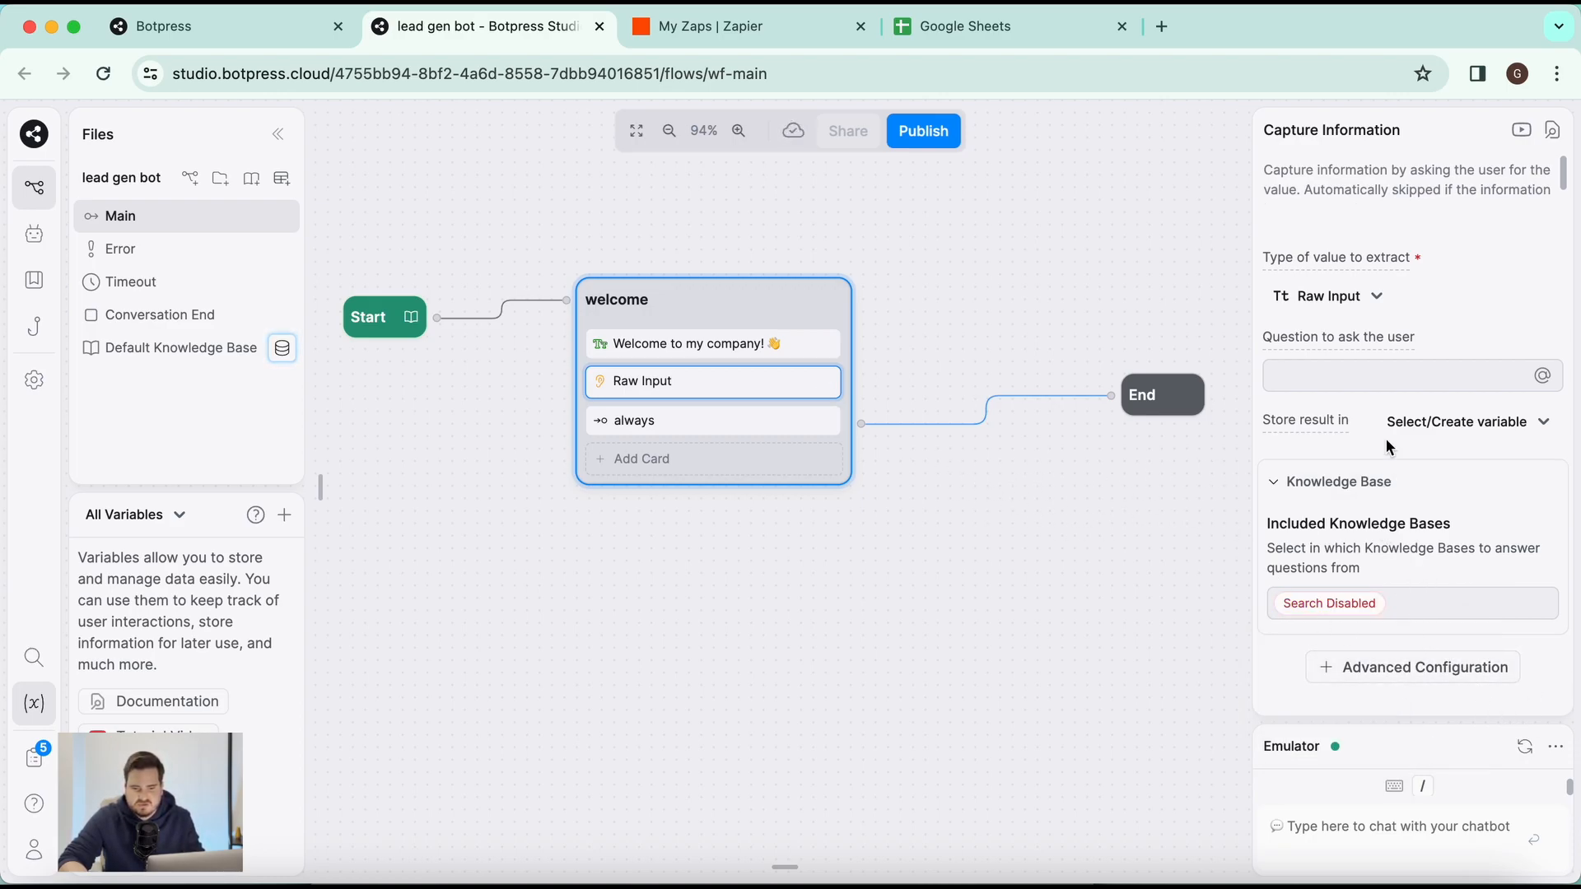
{"action": "left_click", "coordinate": [1379, 384]}
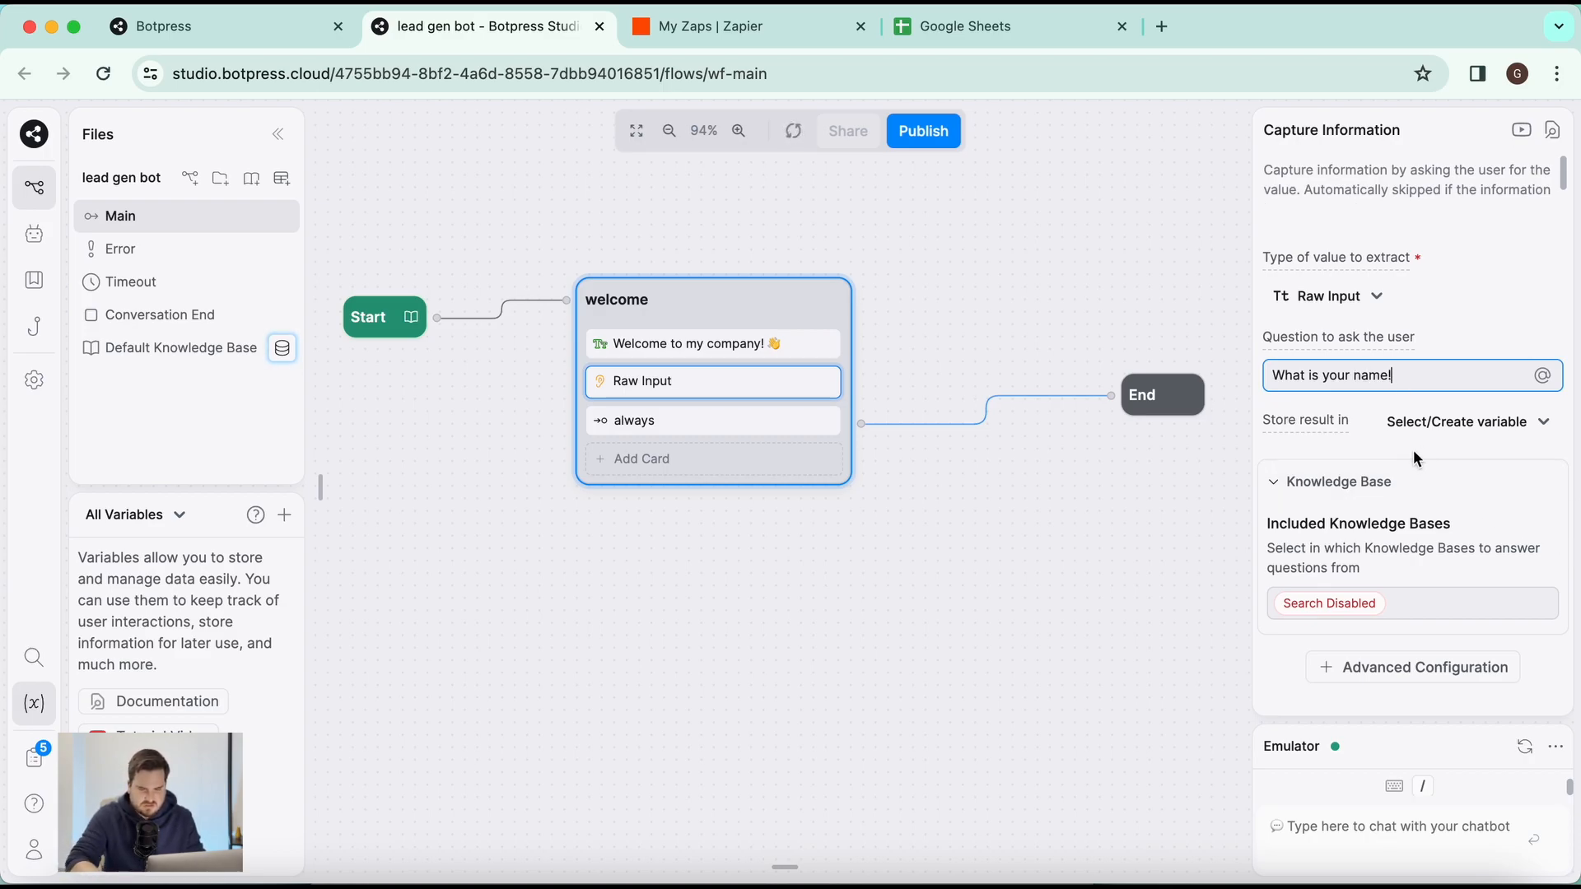
{"action": "left_click", "coordinate": [1526, 443]}
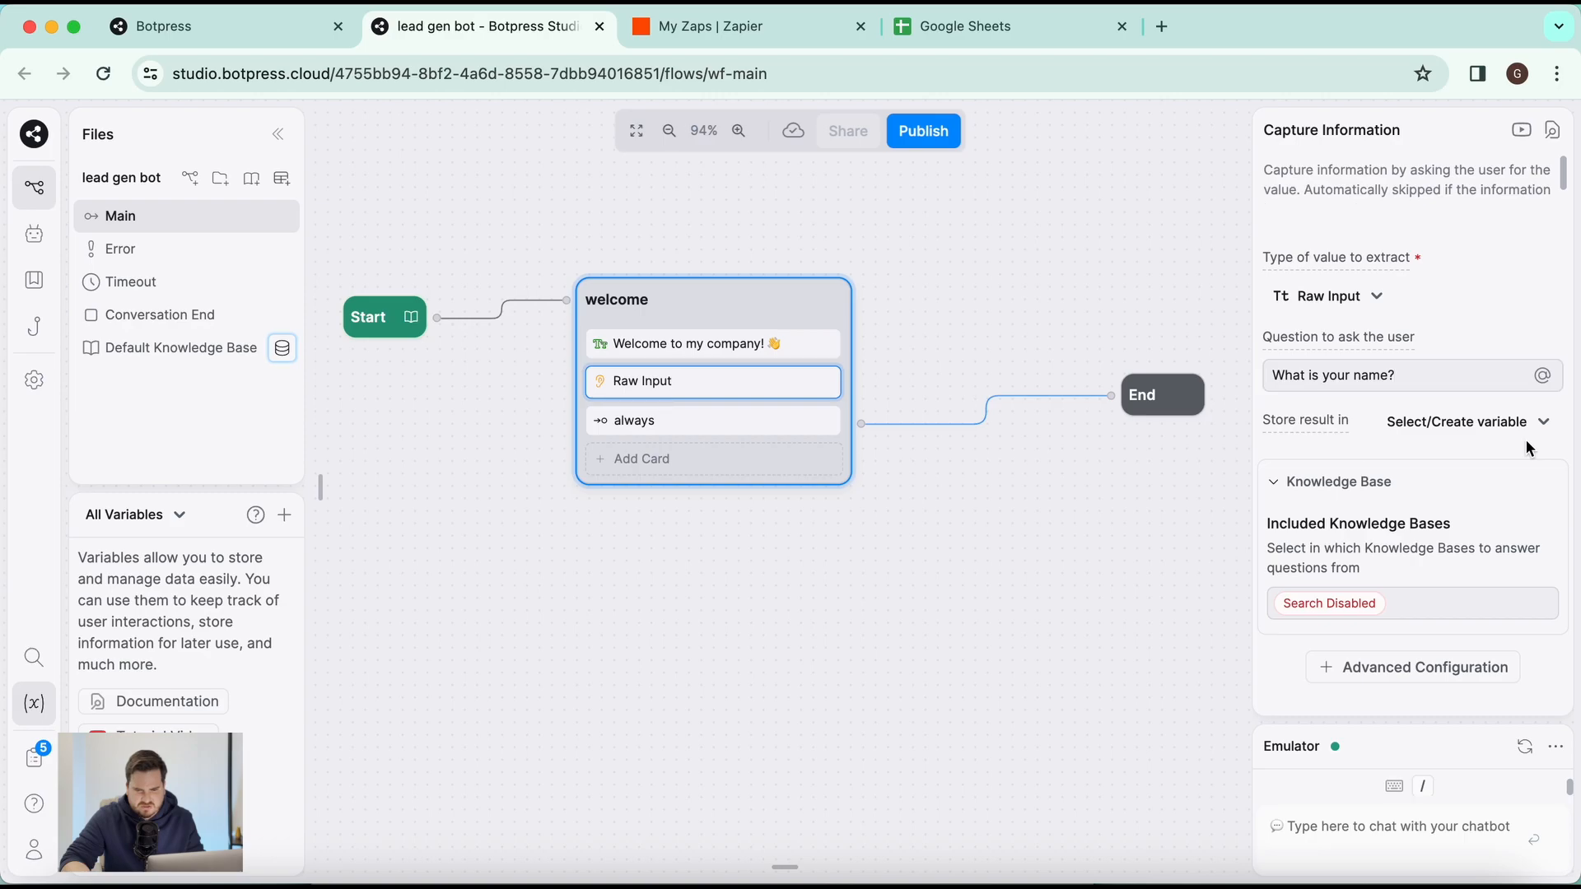
Step: Create a workflow variable called "name" to store the result of the name question
{"action": "left_click", "coordinate": [1470, 424]}
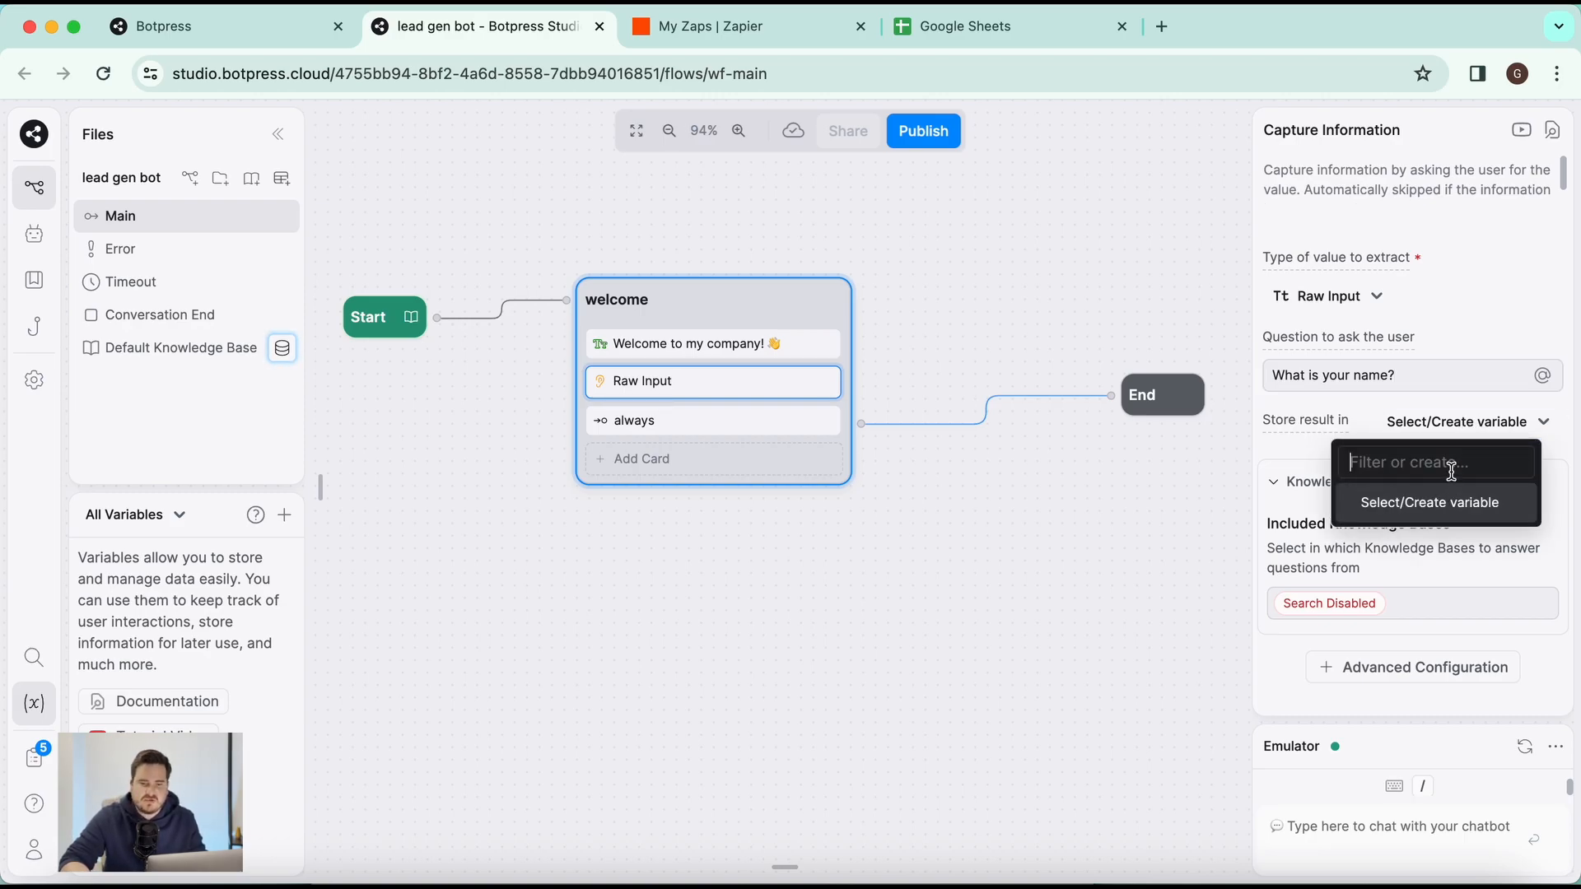
{"action": "left_click", "coordinate": [1454, 464]}
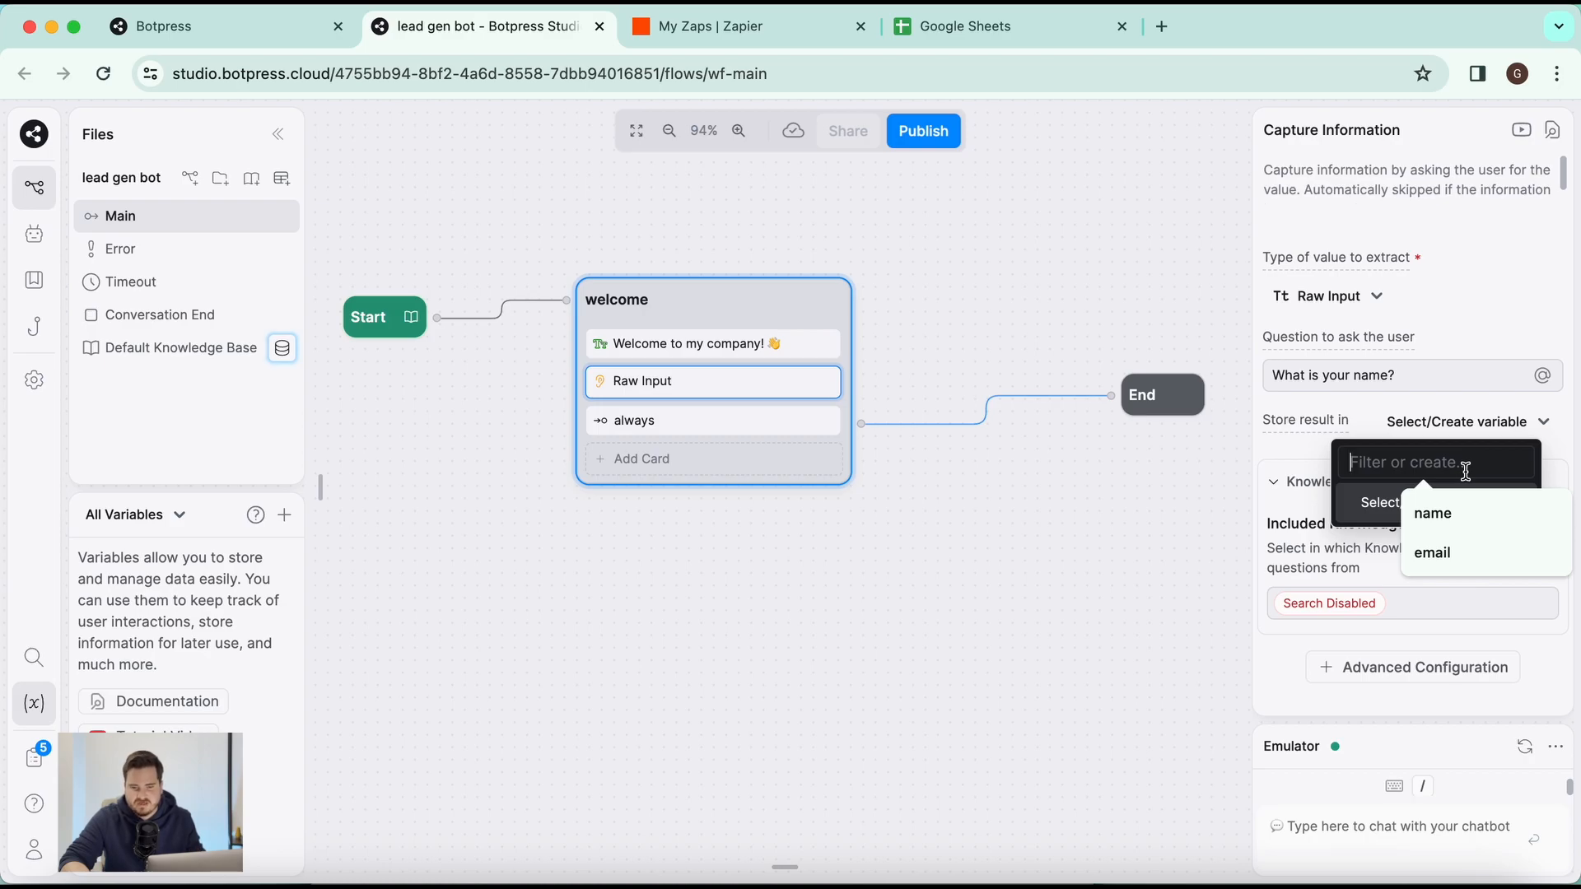
{"action": "left_click", "coordinate": [1468, 510]}
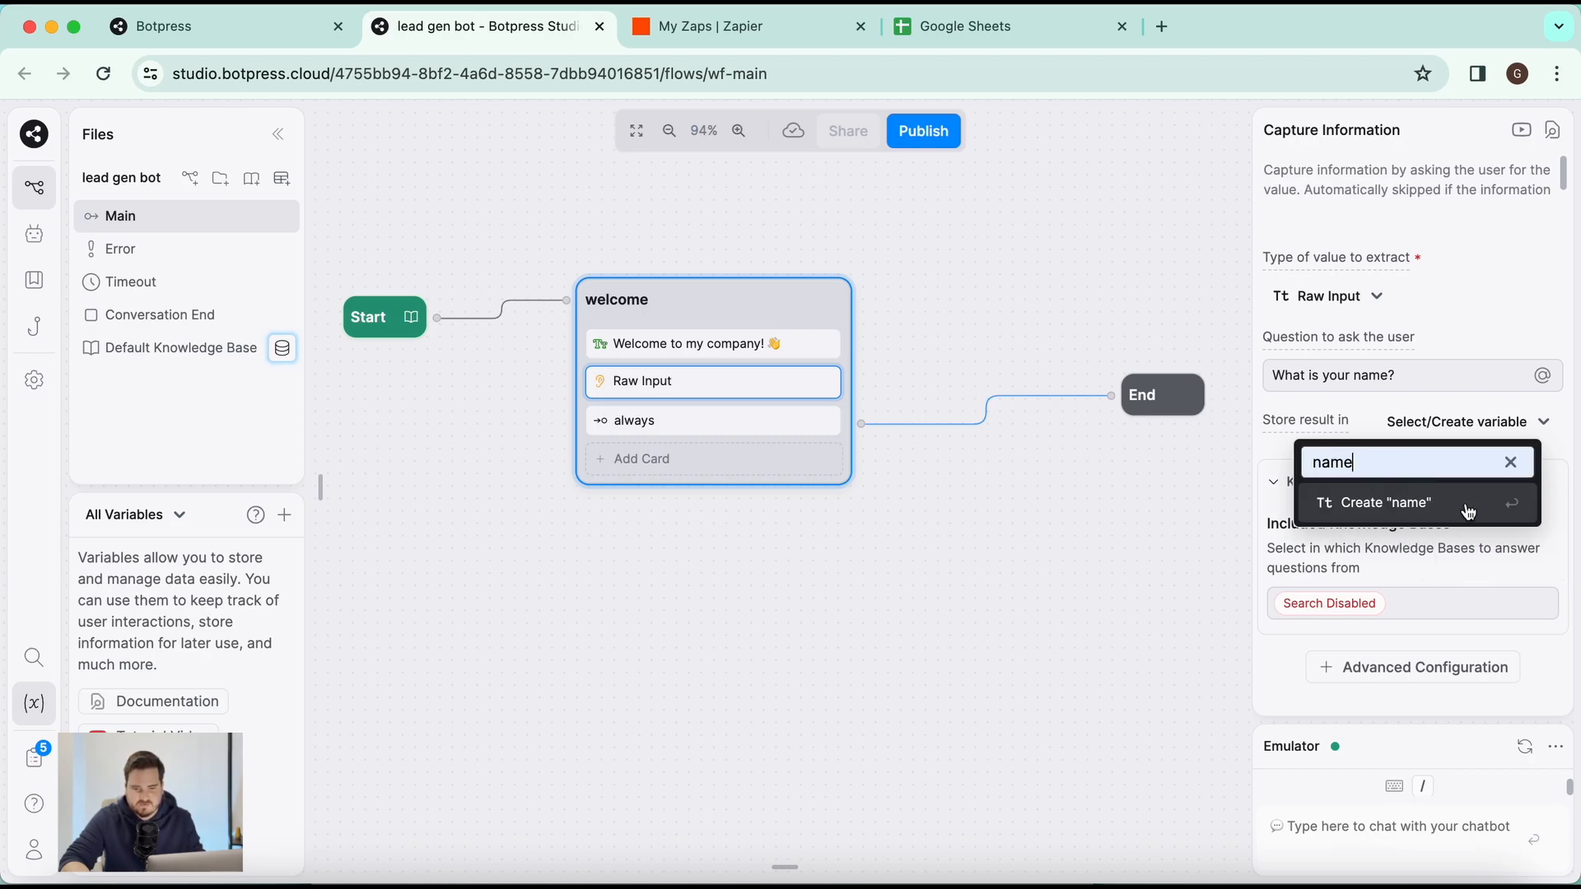
{"action": "left_click", "coordinate": [1410, 512]}
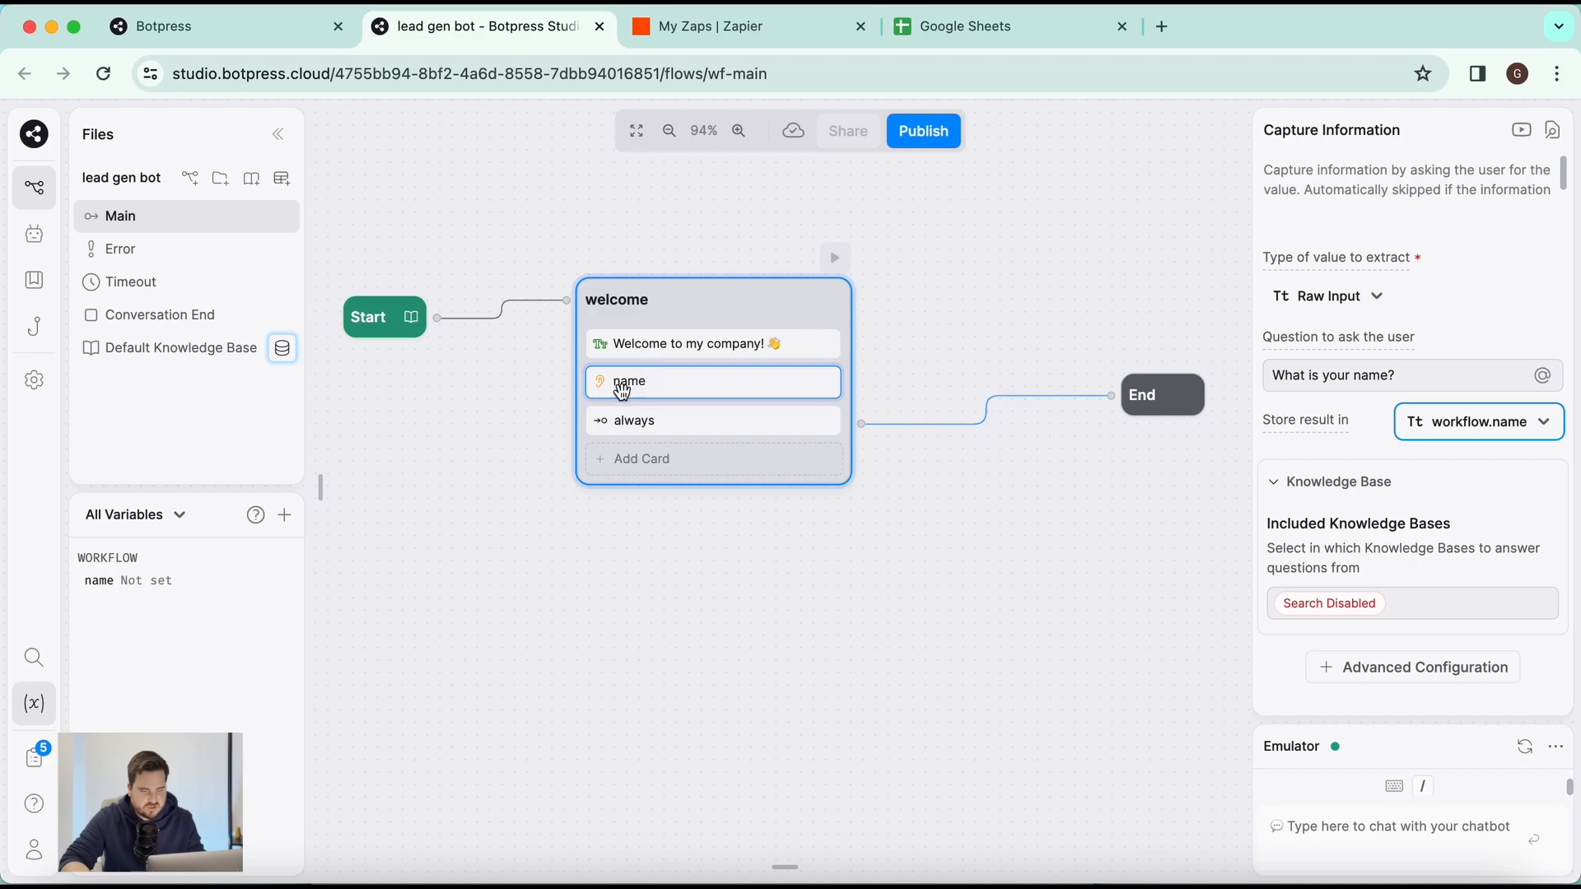
Step: Add a second Raw Input capture card to the welcome node below the name card
{"action": "left_click", "coordinate": [318, 490]}
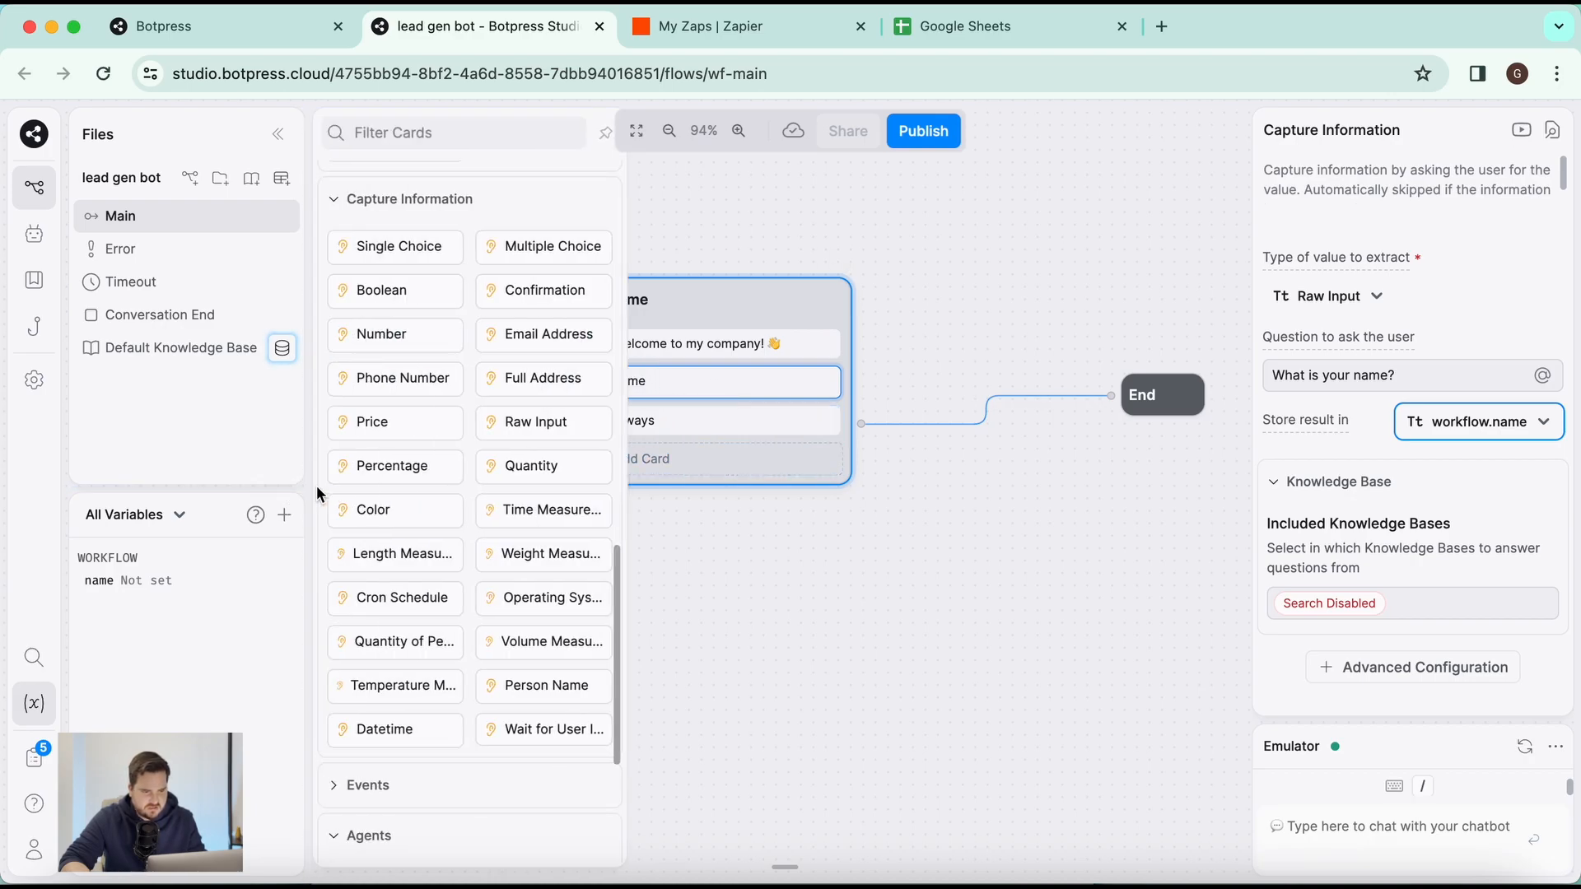
{"action": "left_click_drag", "start_coordinate": [562, 428], "coordinate": [758, 428]}
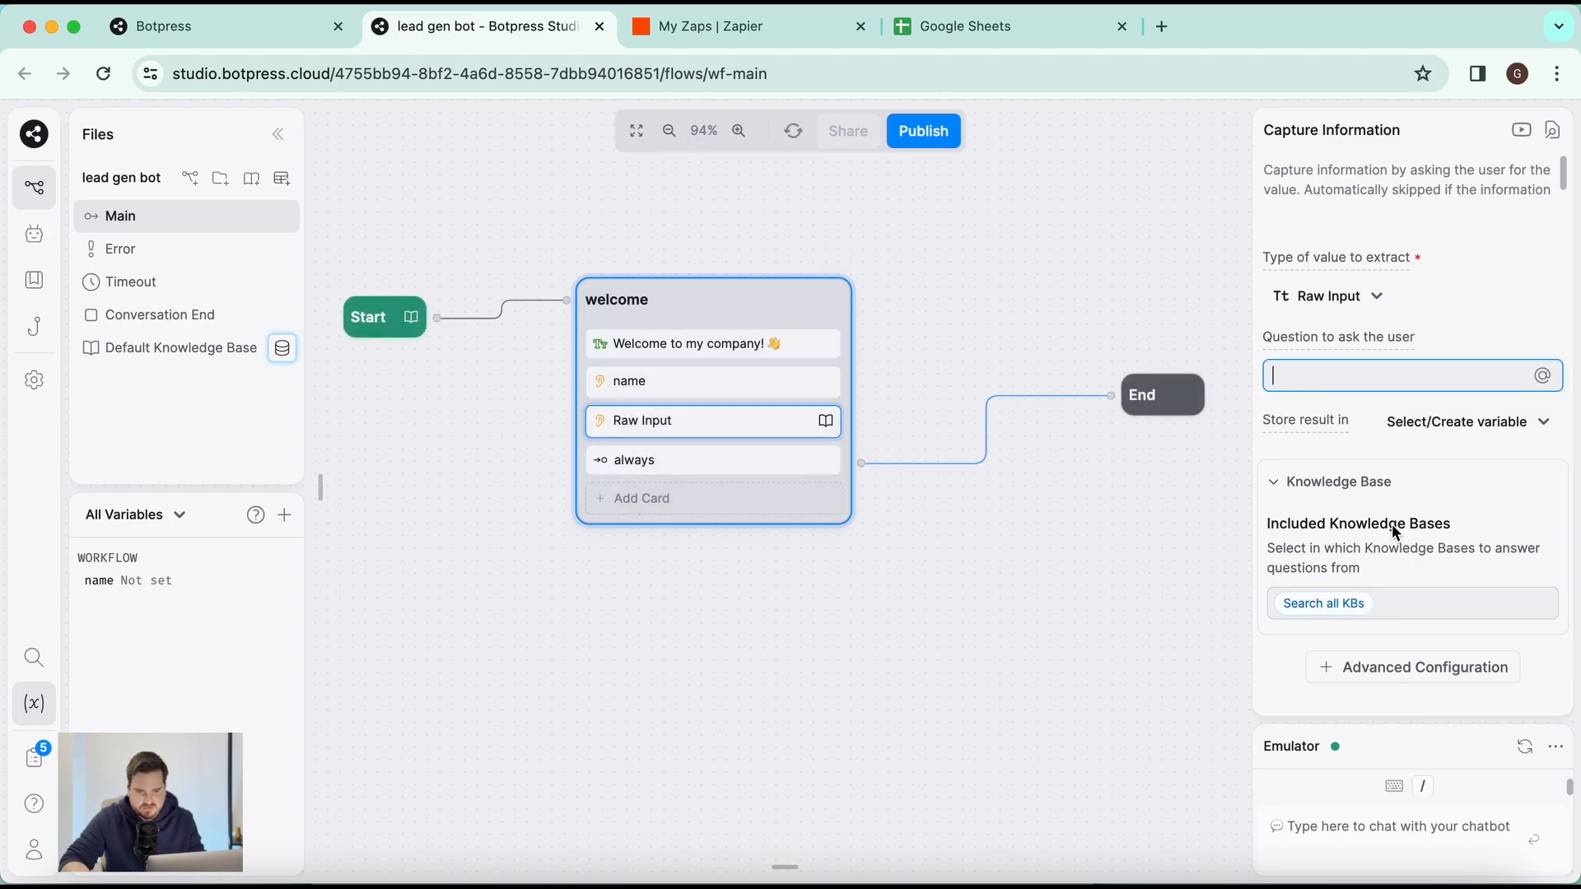
Step: Disable knowledge base search for the second Raw Input card and set its question to "What is your email address?"
{"action": "left_click", "coordinate": [1365, 599]}
{"action": "left_click", "coordinate": [1358, 680]}
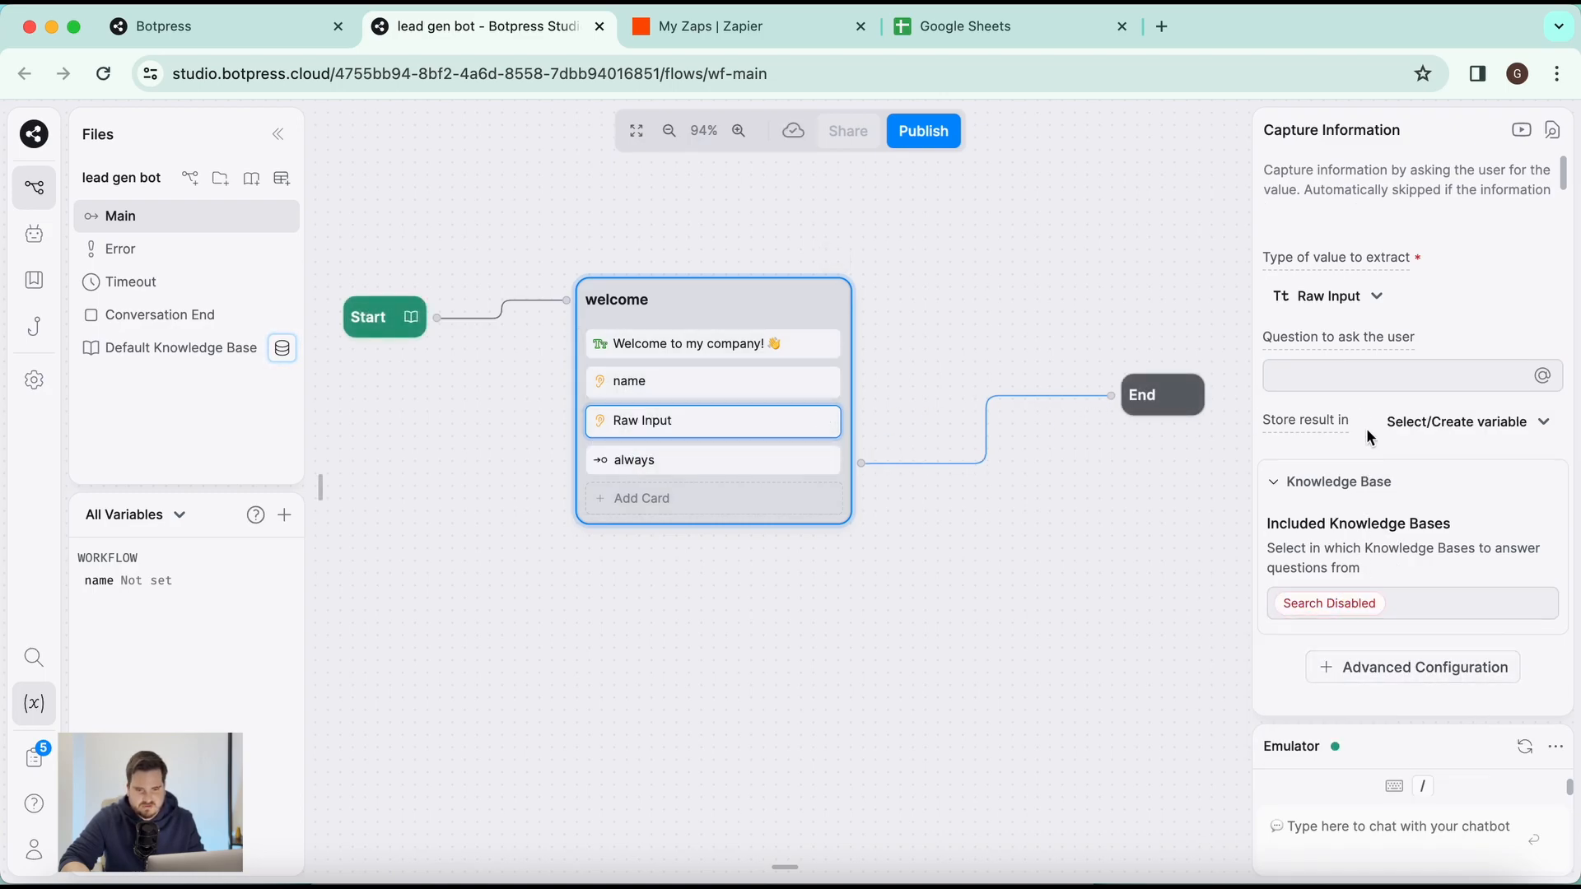
{"action": "left_click", "coordinate": [1379, 386]}
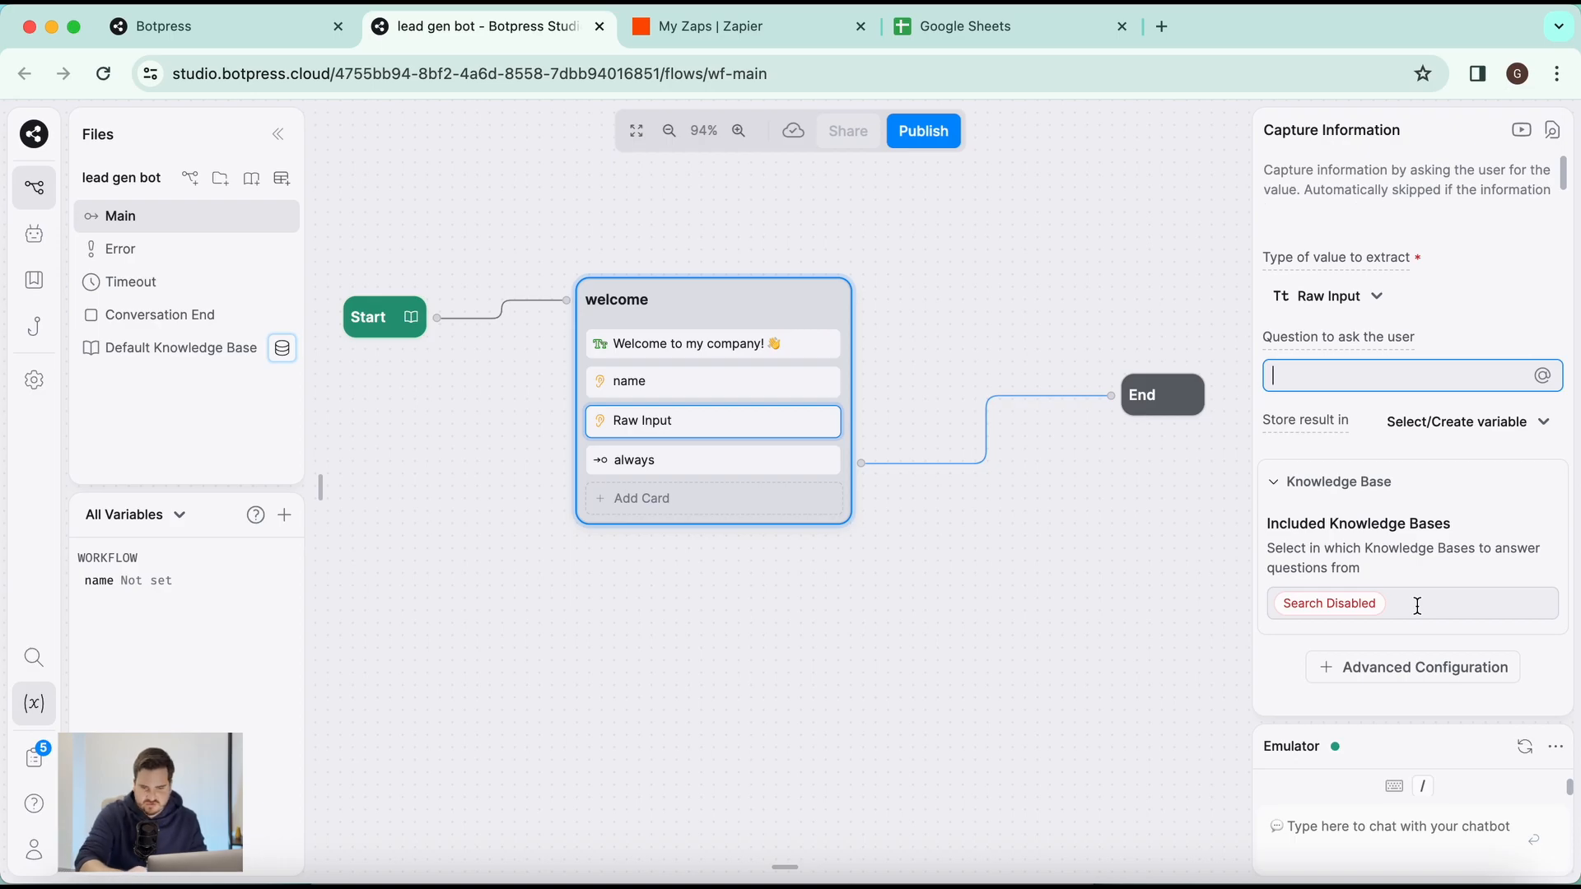
{"action": "type", "text": "What is yo"}
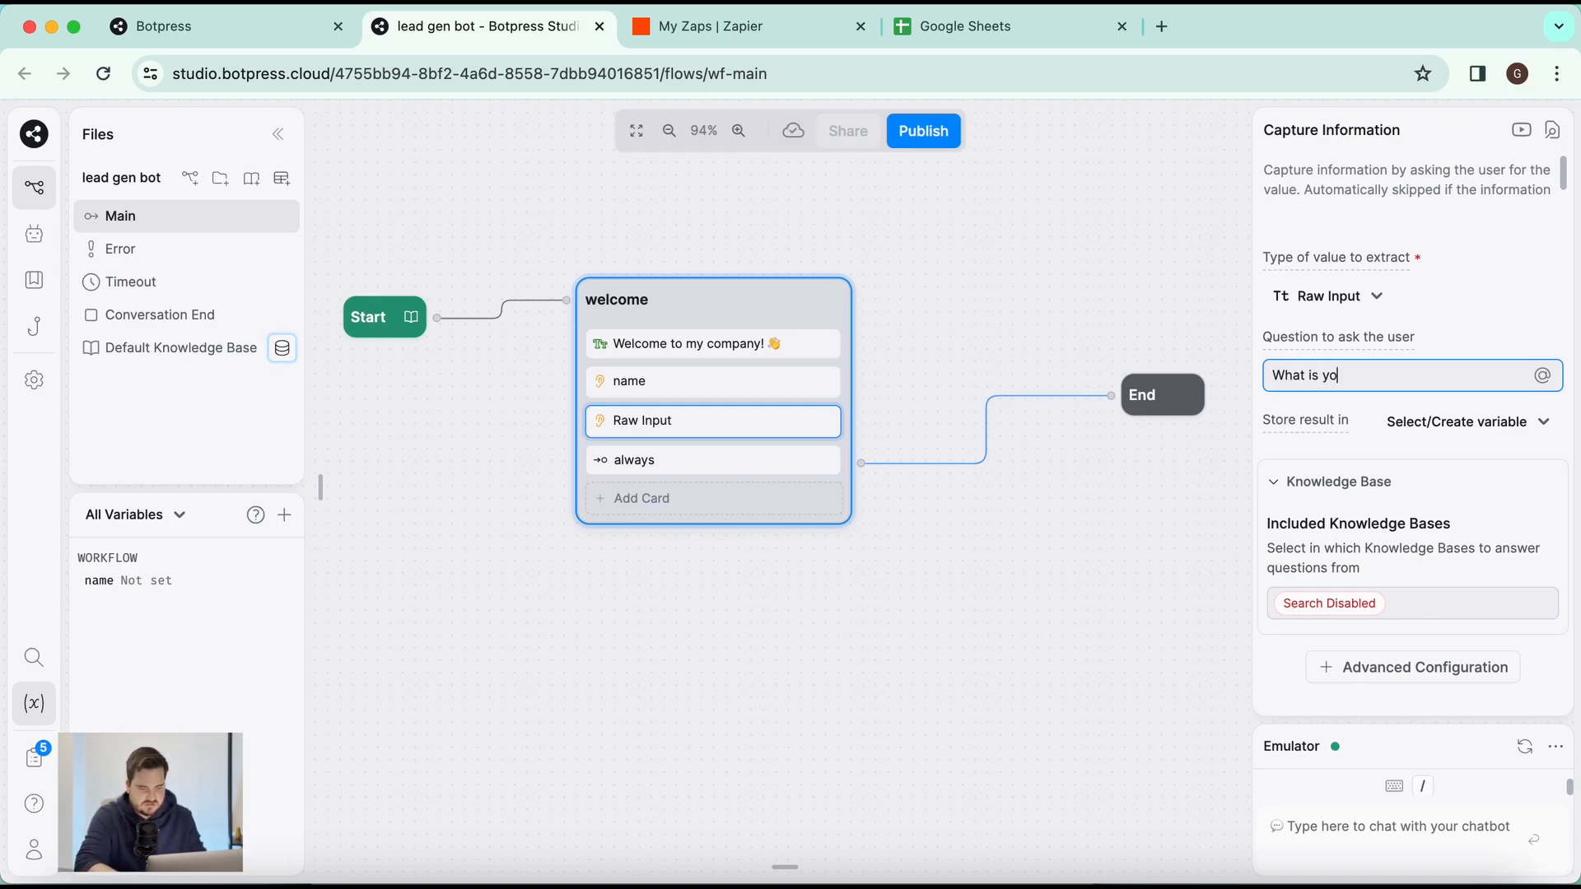
{"action": "type", "text": "ur email address?"}
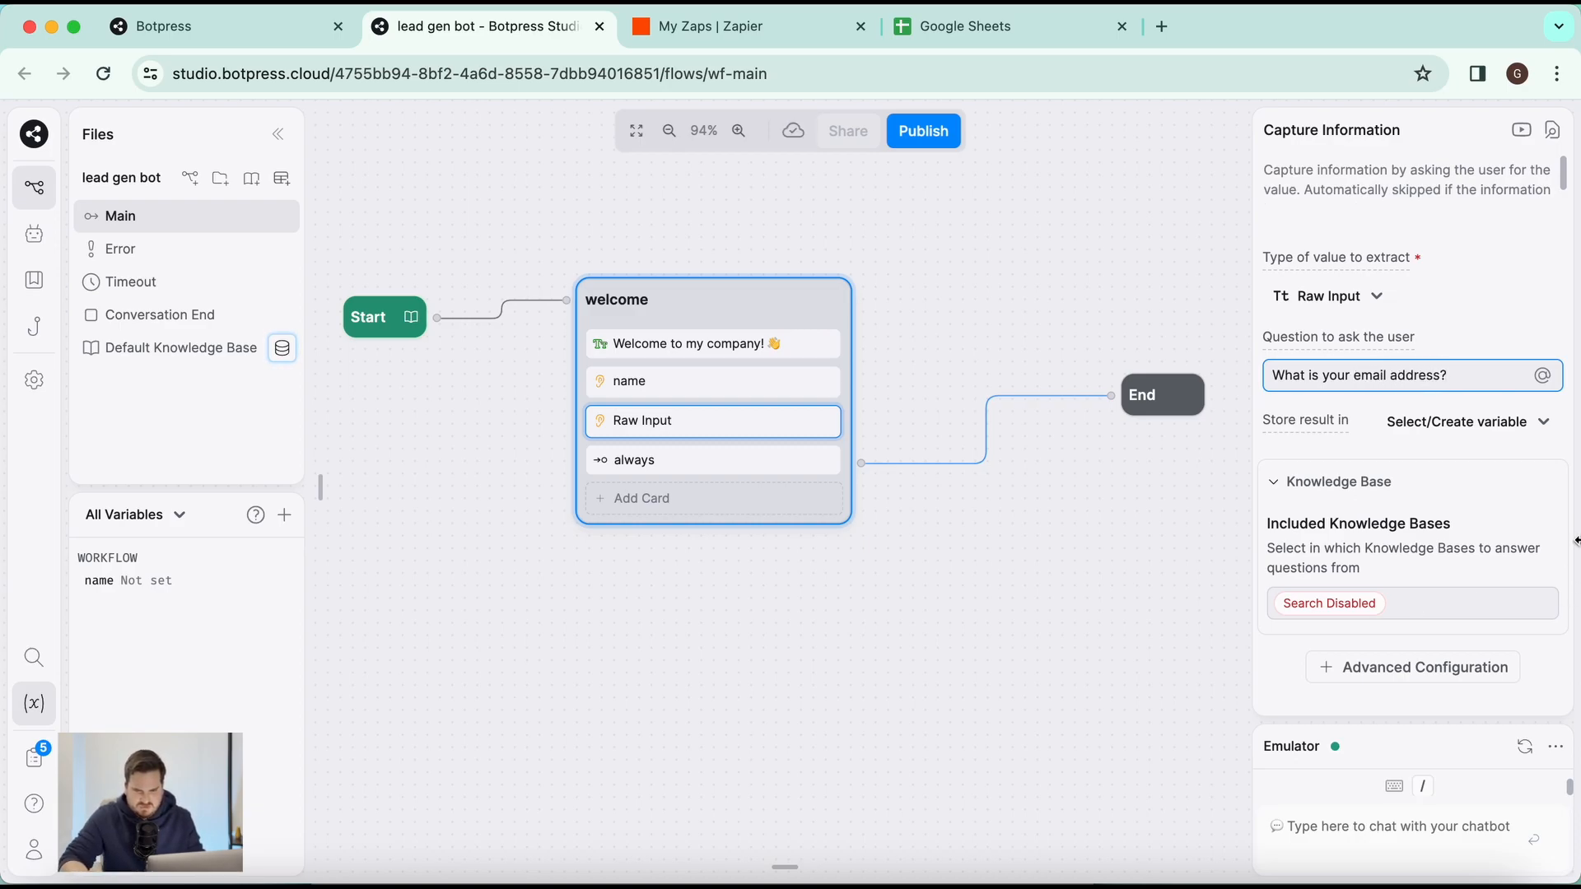
Step: Create a workflow variable called "email" to store the result of the email question
{"action": "left_click", "coordinate": [1518, 422]}
{"action": "type", "text": "email"}
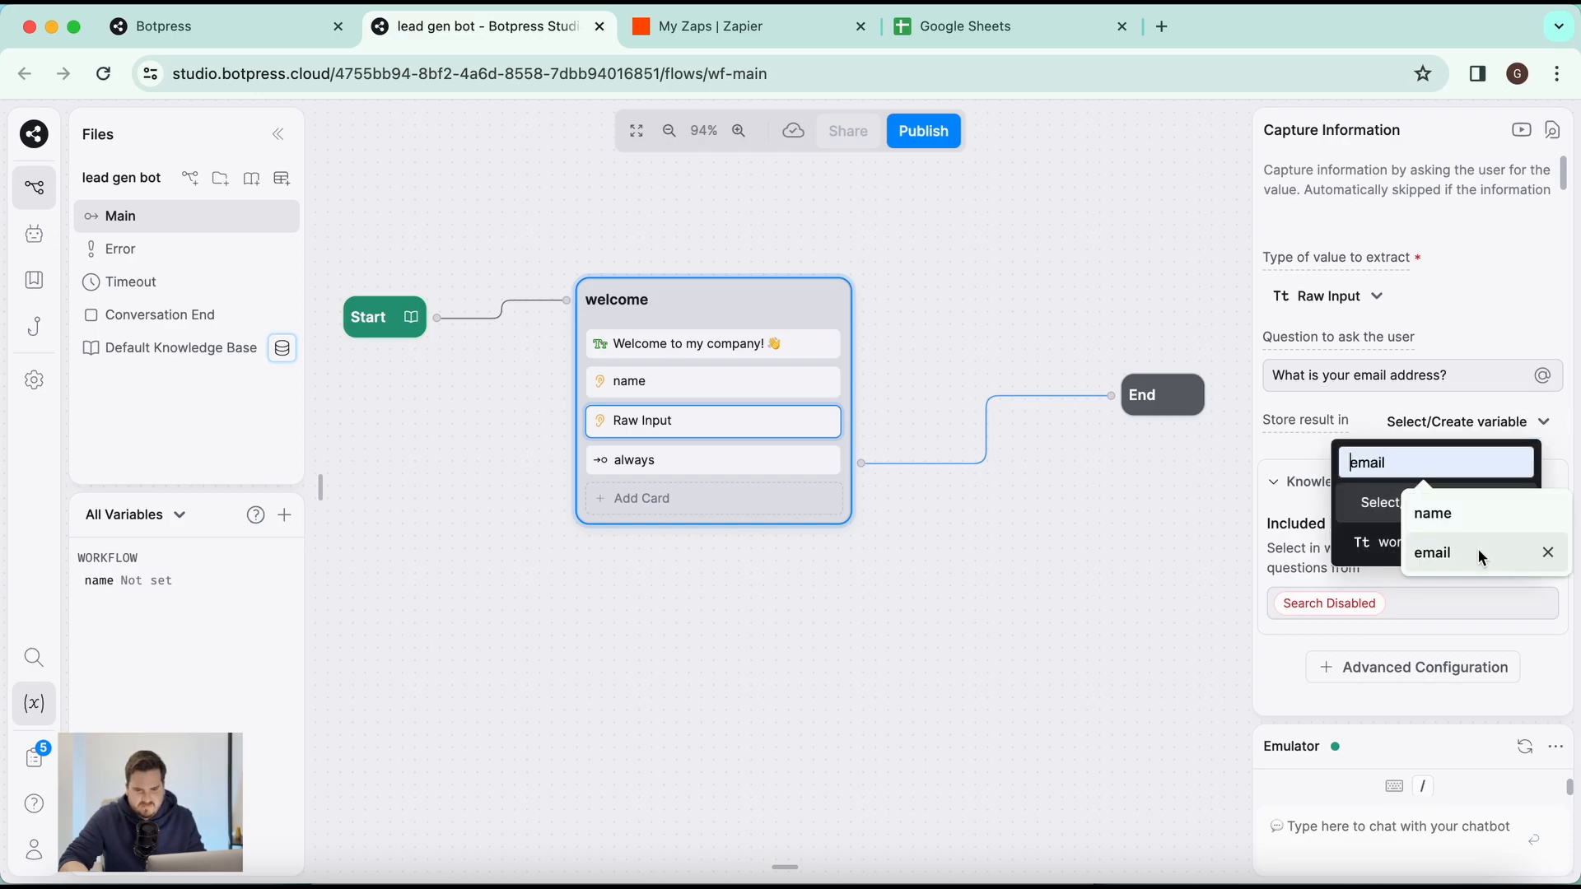
{"action": "key", "text": "Return"}
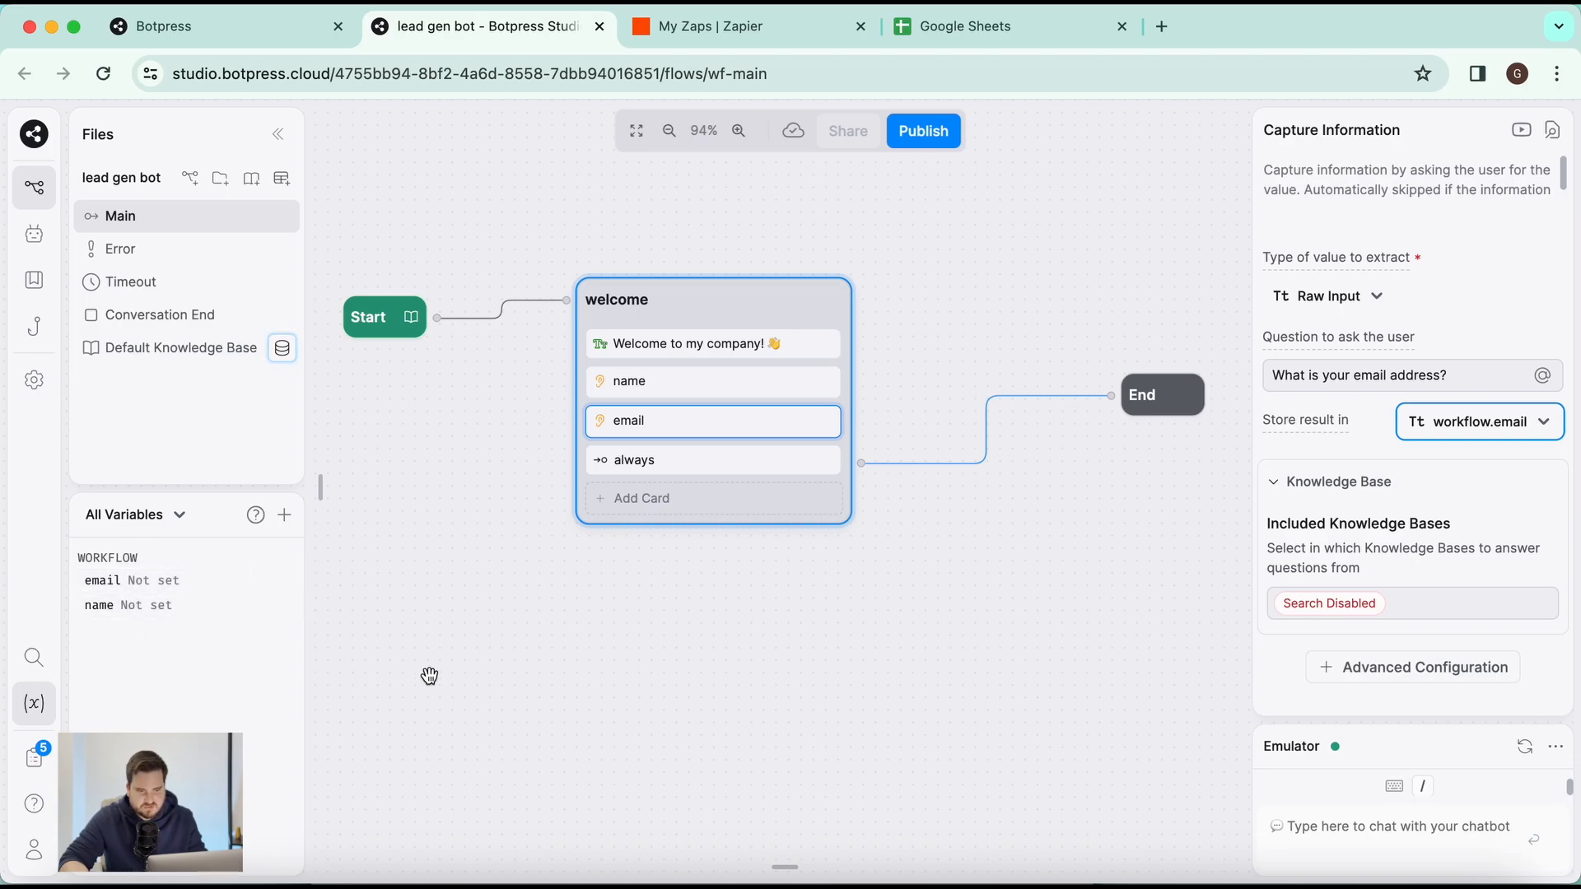
Step: Reposition the welcome node and add an Execute code card between its email card and the always transition
{"action": "left_click_drag", "start_coordinate": [741, 289], "coordinate": [802, 242]}
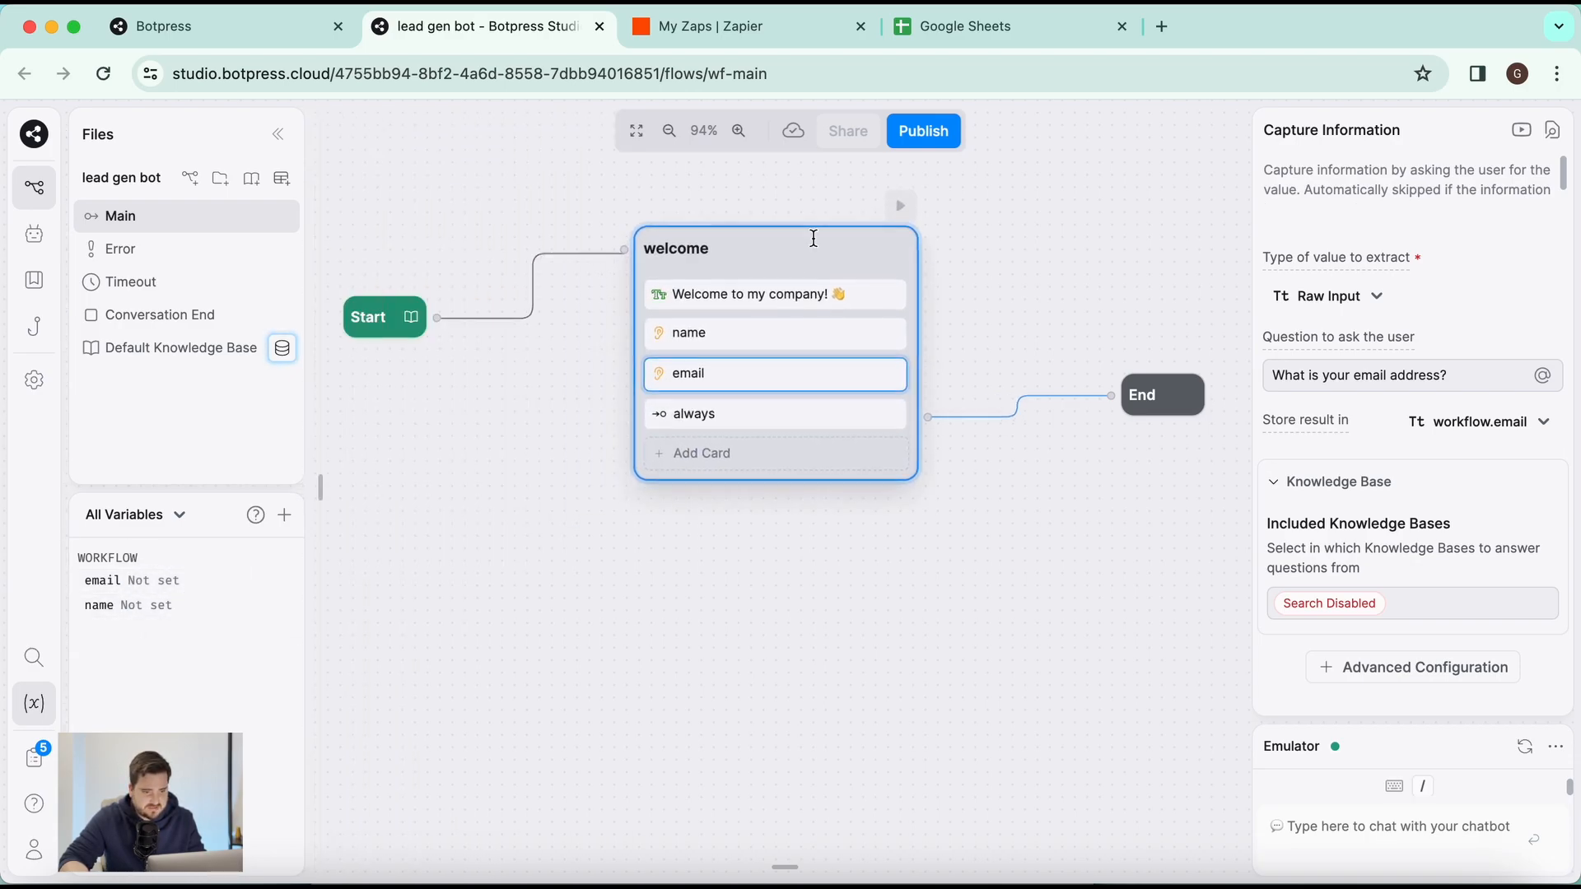
{"action": "mouse_move", "coordinate": [327, 488]}
{"action": "scroll", "coordinate": [489, 650], "scroll_direction": "down", "scroll_amount": 3}
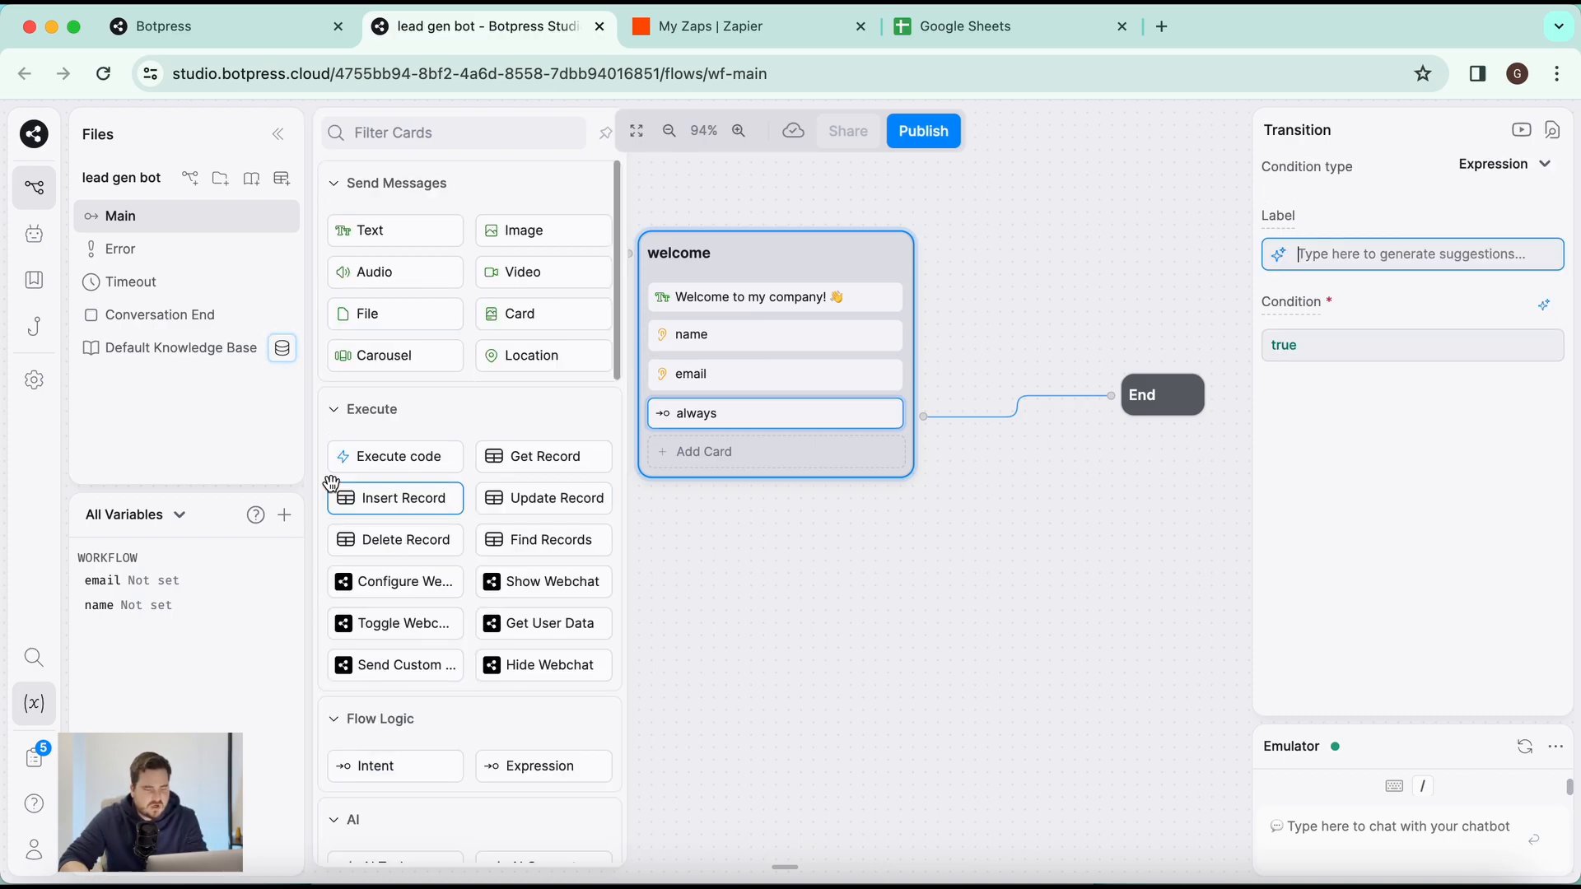
{"action": "left_click_drag", "start_coordinate": [366, 460], "coordinate": [750, 416]}
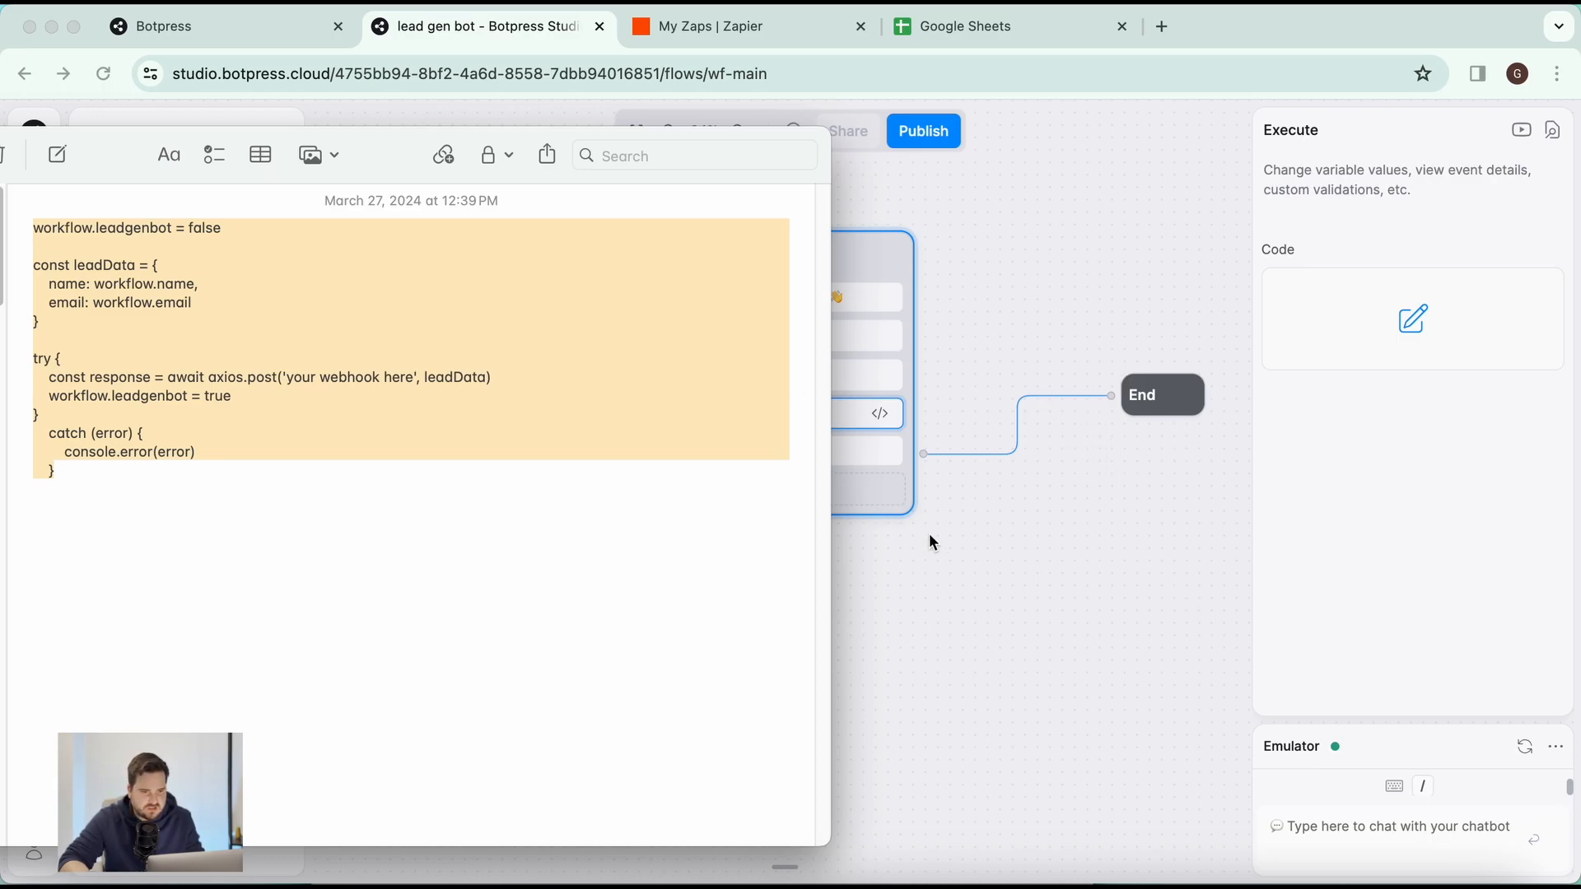
Step: Paste the prepared script into the Execute code card, posting workflow.name and workflow.email as leadData via axios to the placeholder 'your webhook here'
{"action": "left_click", "coordinate": [976, 531]}
{"action": "left_click", "coordinate": [1455, 328]}
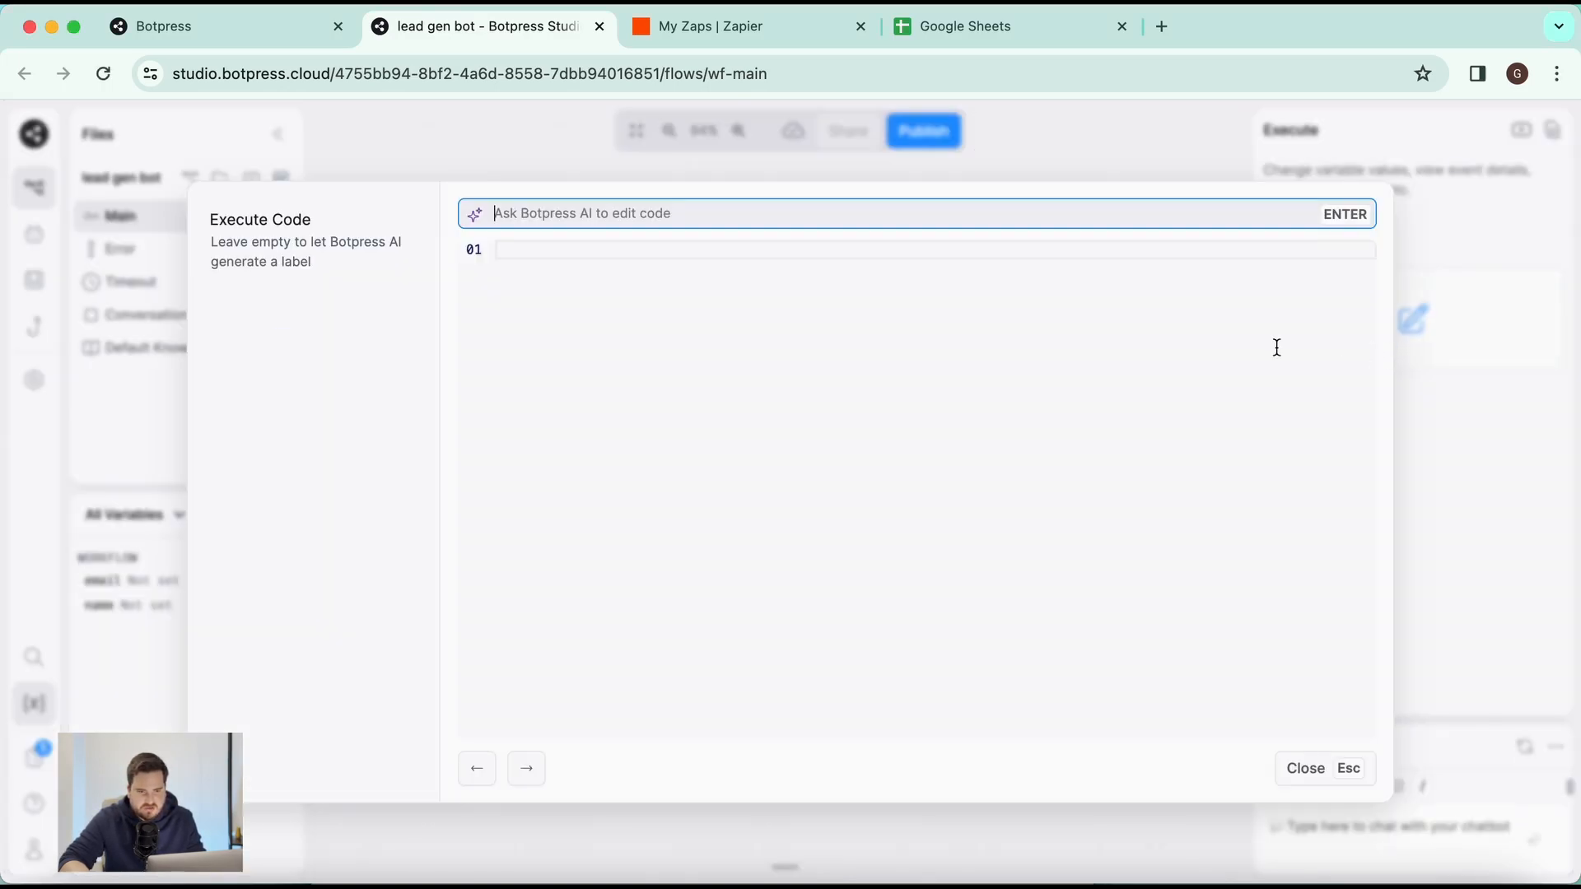
{"action": "type", "text": "workflow.leadgenbot = false  const leadData = {     name: workflow.name,     email: workflow.email }  try {     const response = await axios.post('your webhook here', leadData)     workflow.leadgenbot = true }     catch (error) {         console.error(error)     }"}
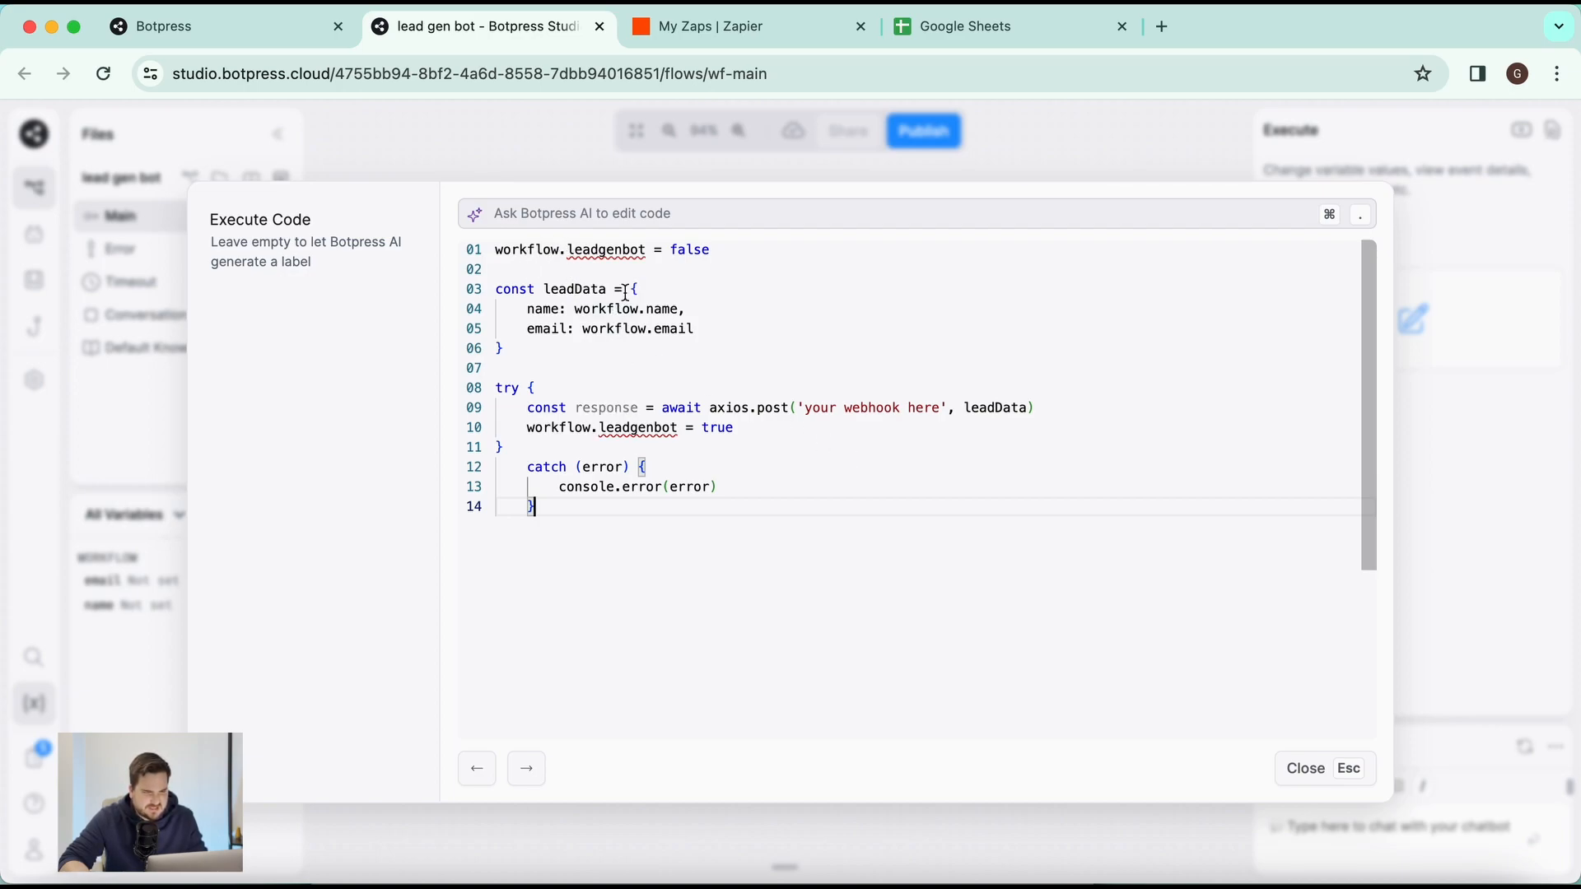
Step: Review the leadData fields in the script and compare them with the workflow variable names
{"action": "left_click", "coordinate": [625, 251]}
{"action": "left_click", "coordinate": [711, 328]}
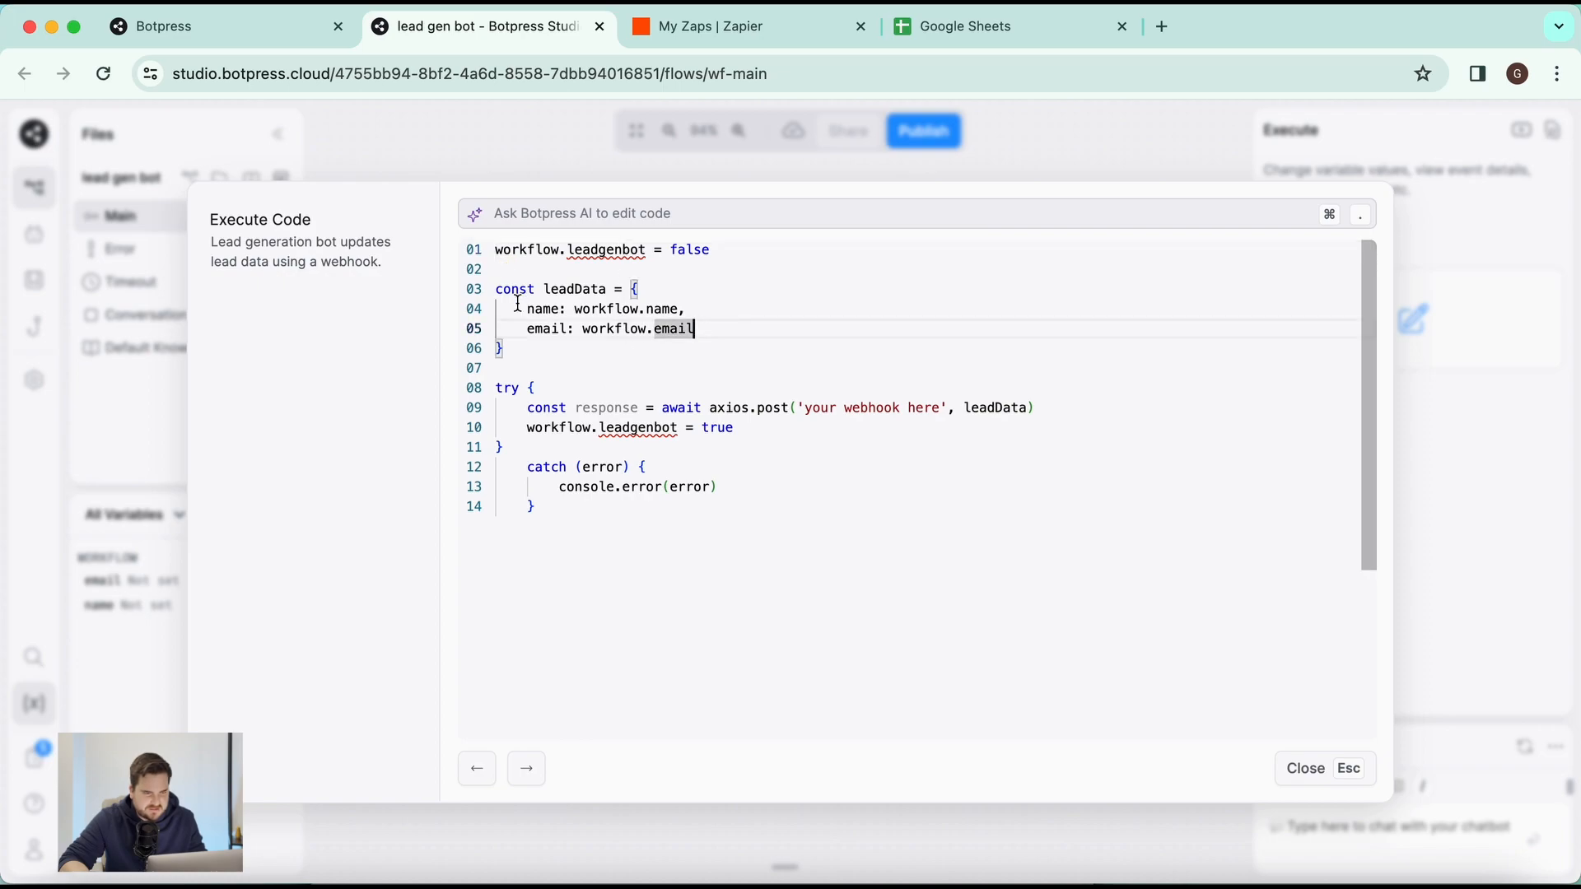
{"action": "left_click", "coordinate": [517, 289]}
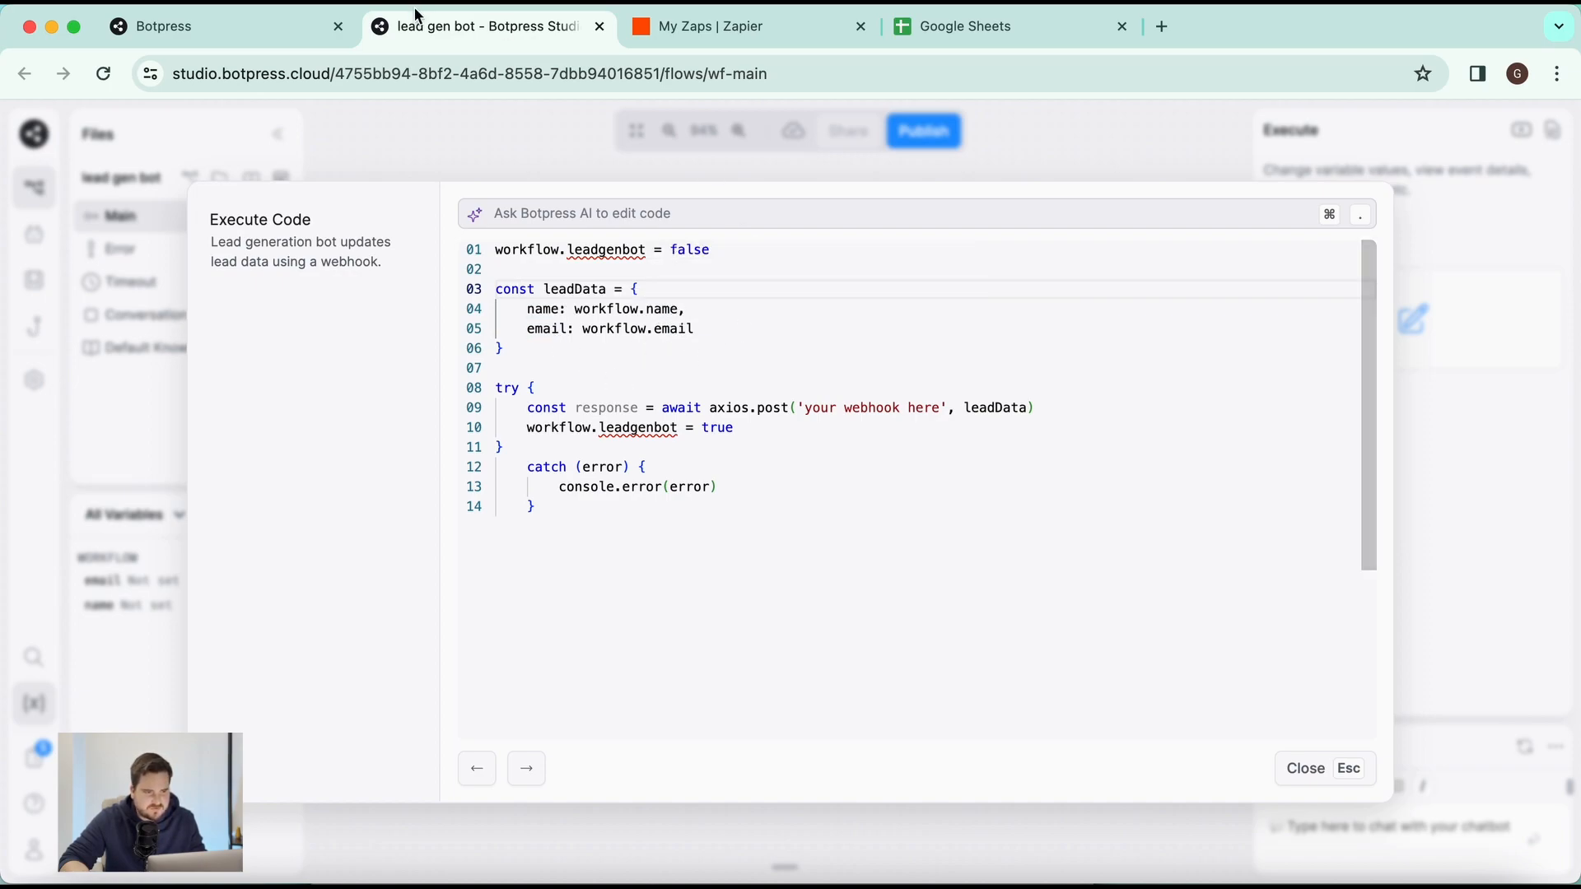
{"action": "left_click", "coordinate": [684, 320]}
{"action": "left_click", "coordinate": [665, 308]}
{"action": "left_click", "coordinate": [623, 309]}
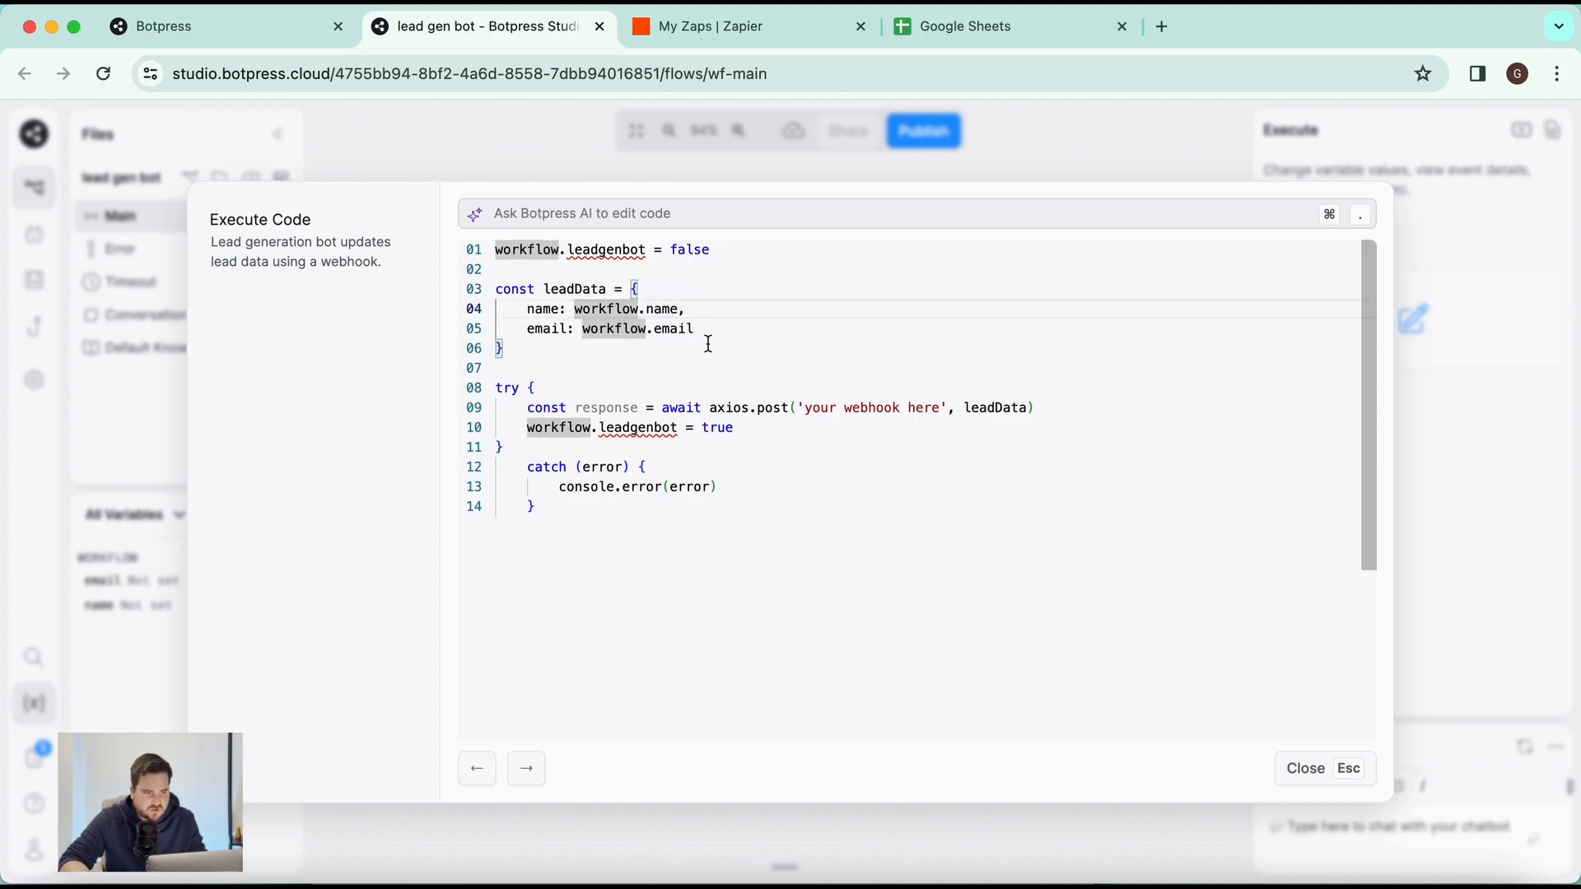
{"action": "left_click", "coordinate": [1306, 768]}
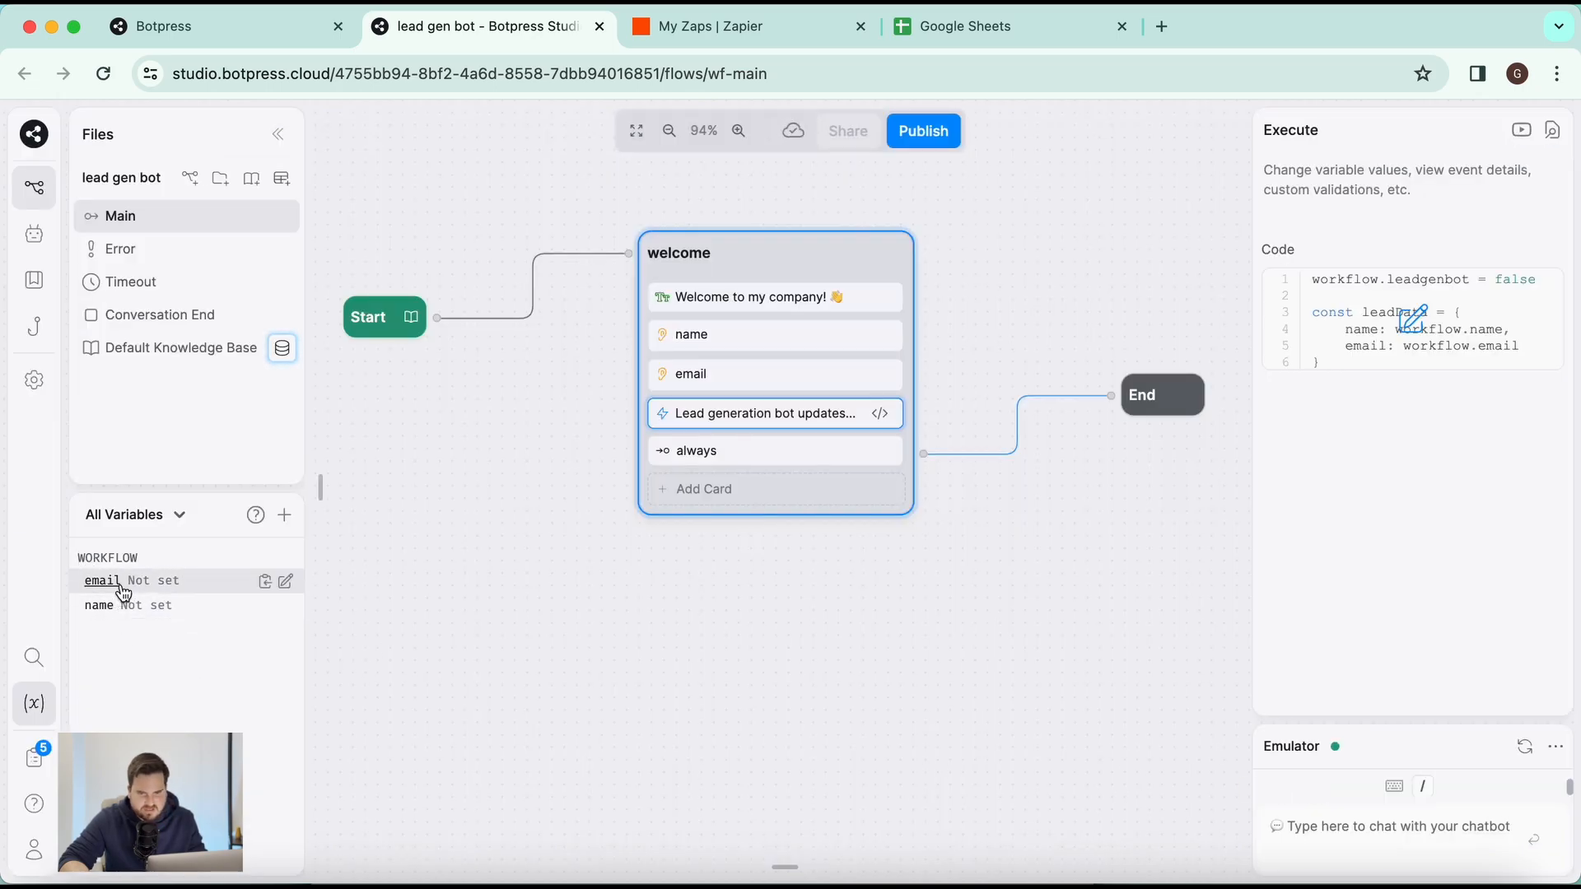
Step: Select the 'your webhook here' placeholder in the Execute card's code, and switch to Zapier to create a new Zap
{"action": "left_click", "coordinate": [1392, 325]}
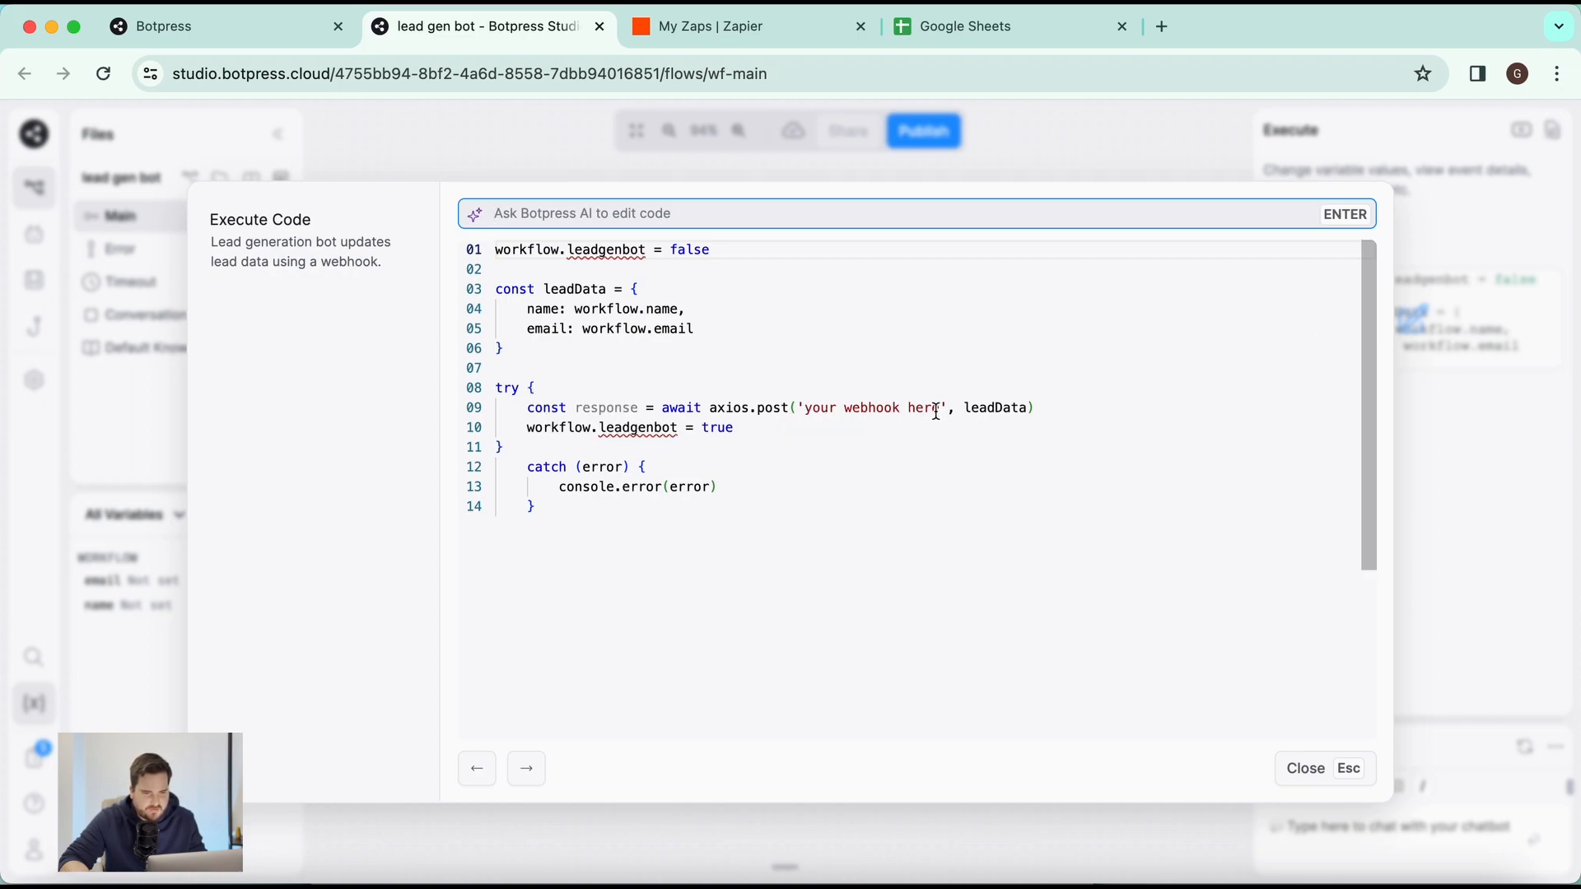
{"action": "left_click_drag", "start_coordinate": [810, 408], "coordinate": [940, 408]}
{"action": "left_click", "coordinate": [769, 38]}
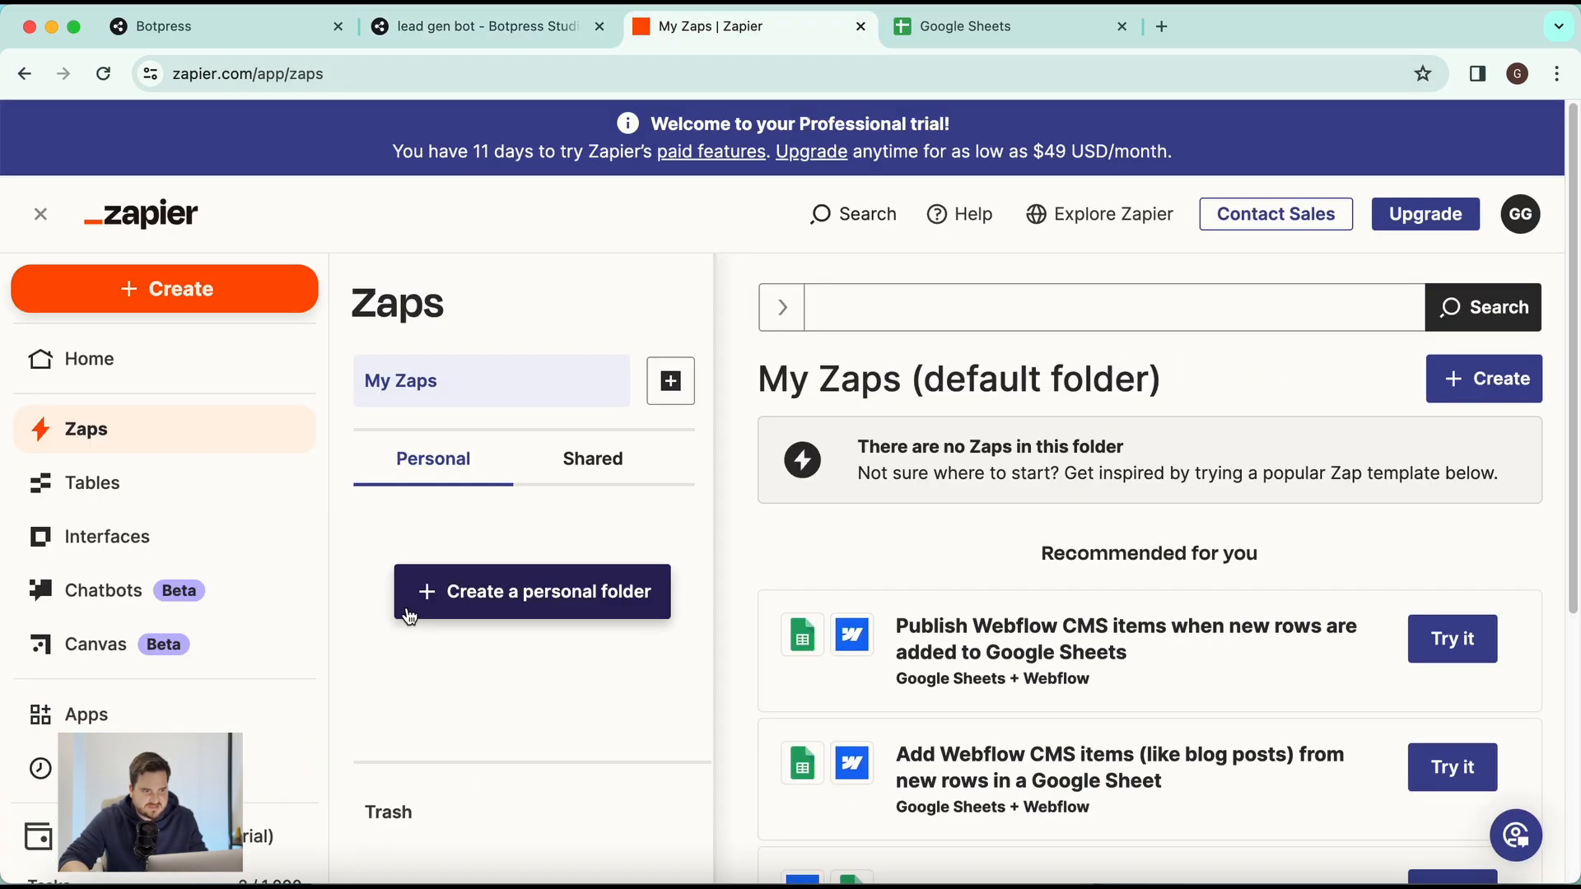
{"action": "mouse_move", "coordinate": [162, 307]}
{"action": "left_click", "coordinate": [153, 363]}
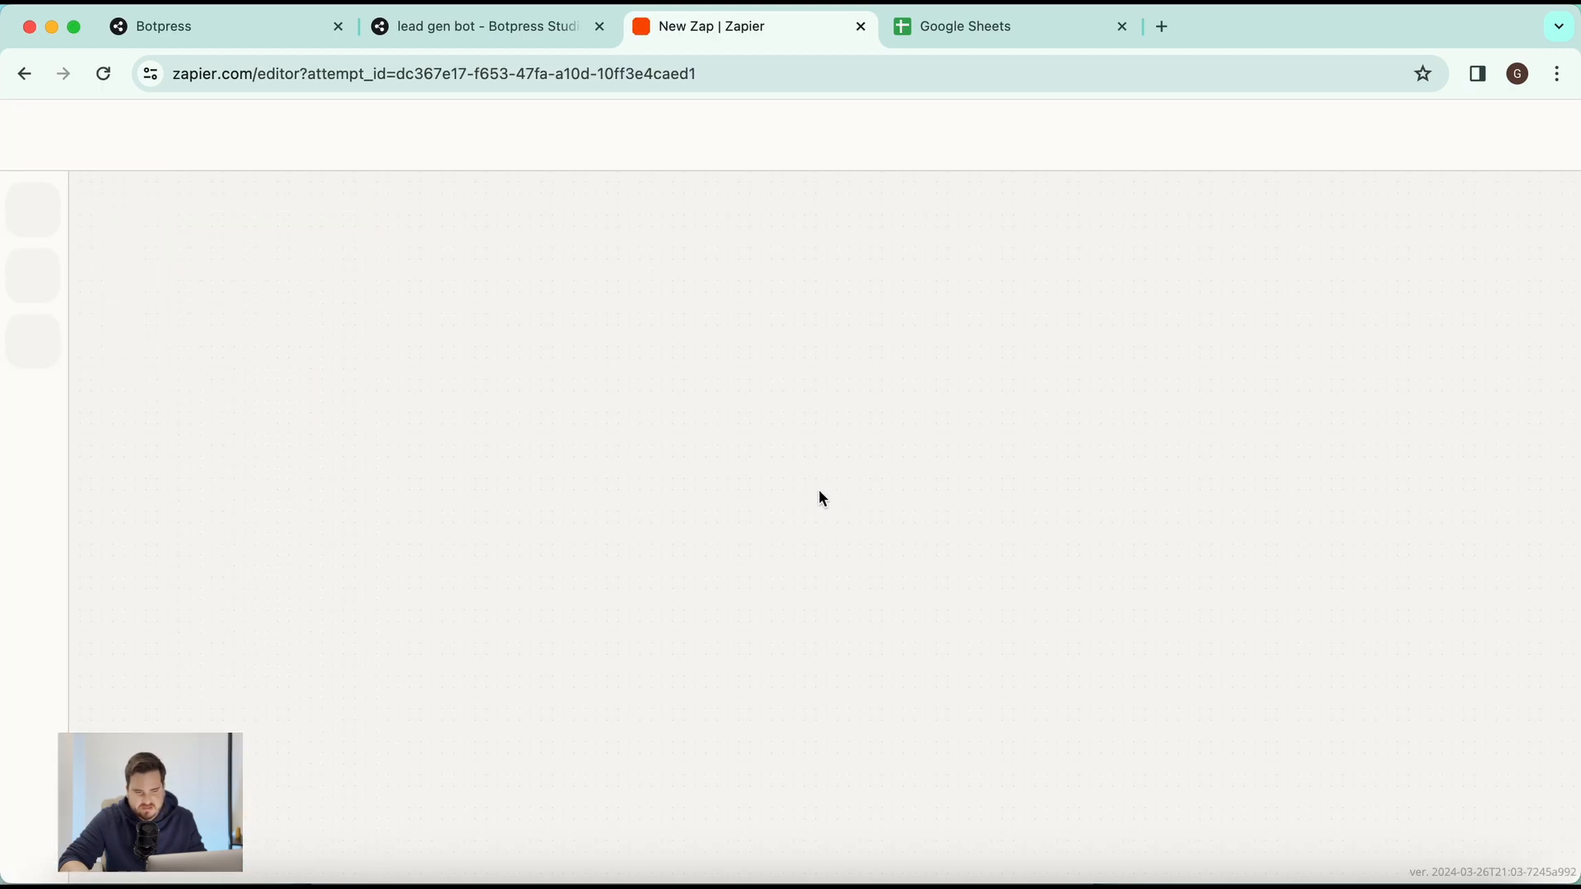
{"action": "scroll", "coordinate": [919, 645], "scroll_direction": "down", "scroll_amount": 3}
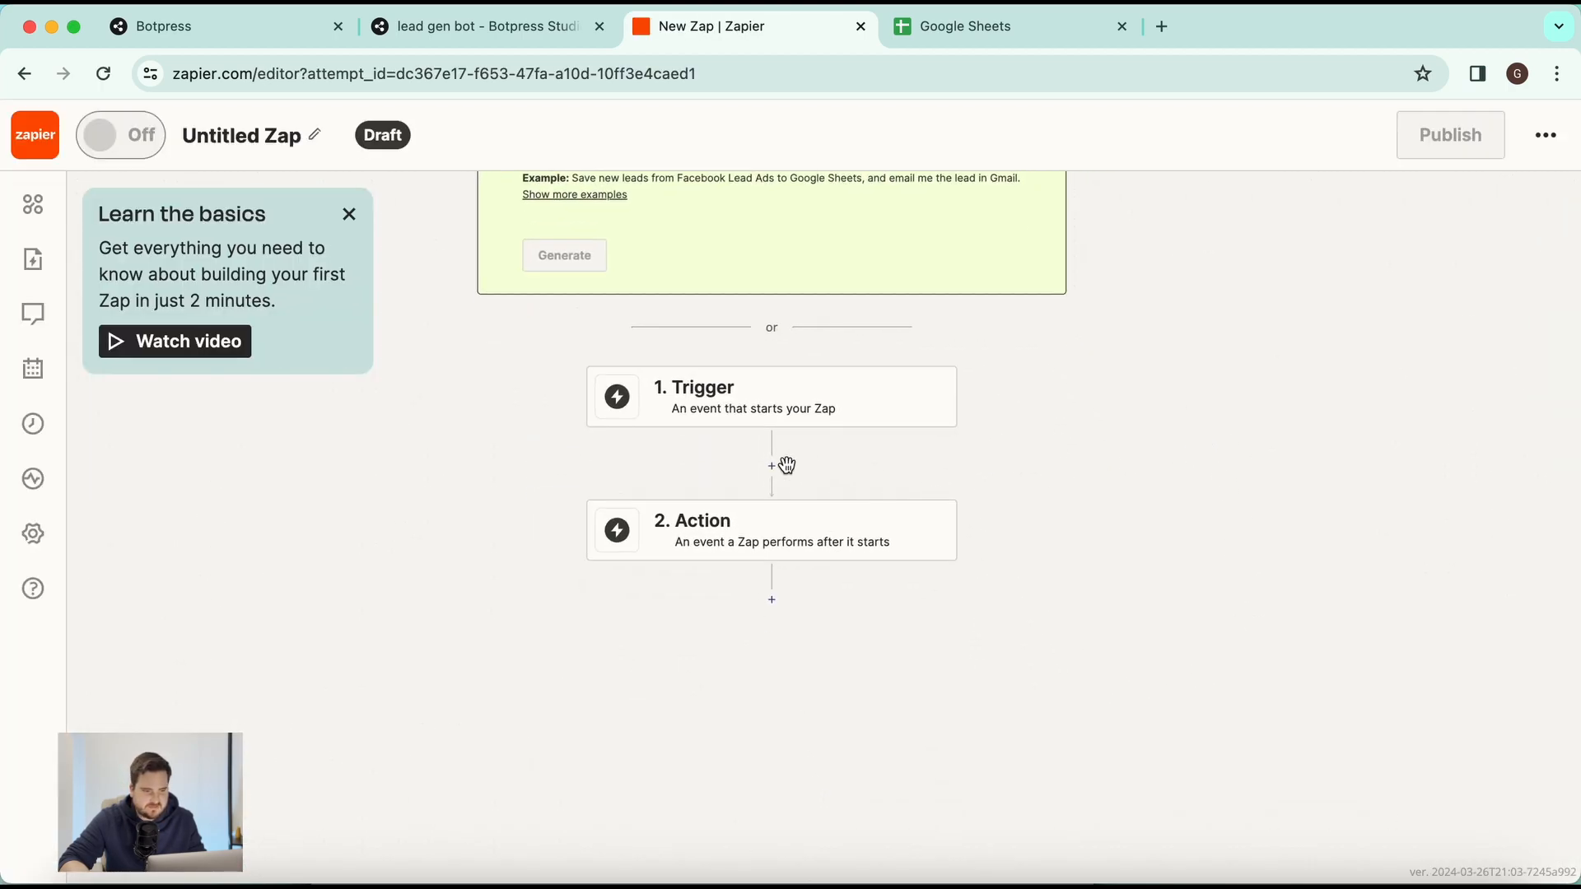
Step: Set the Zap's trigger to Webhooks by Zapier with the Catch Hook event
{"action": "left_click", "coordinate": [729, 475]}
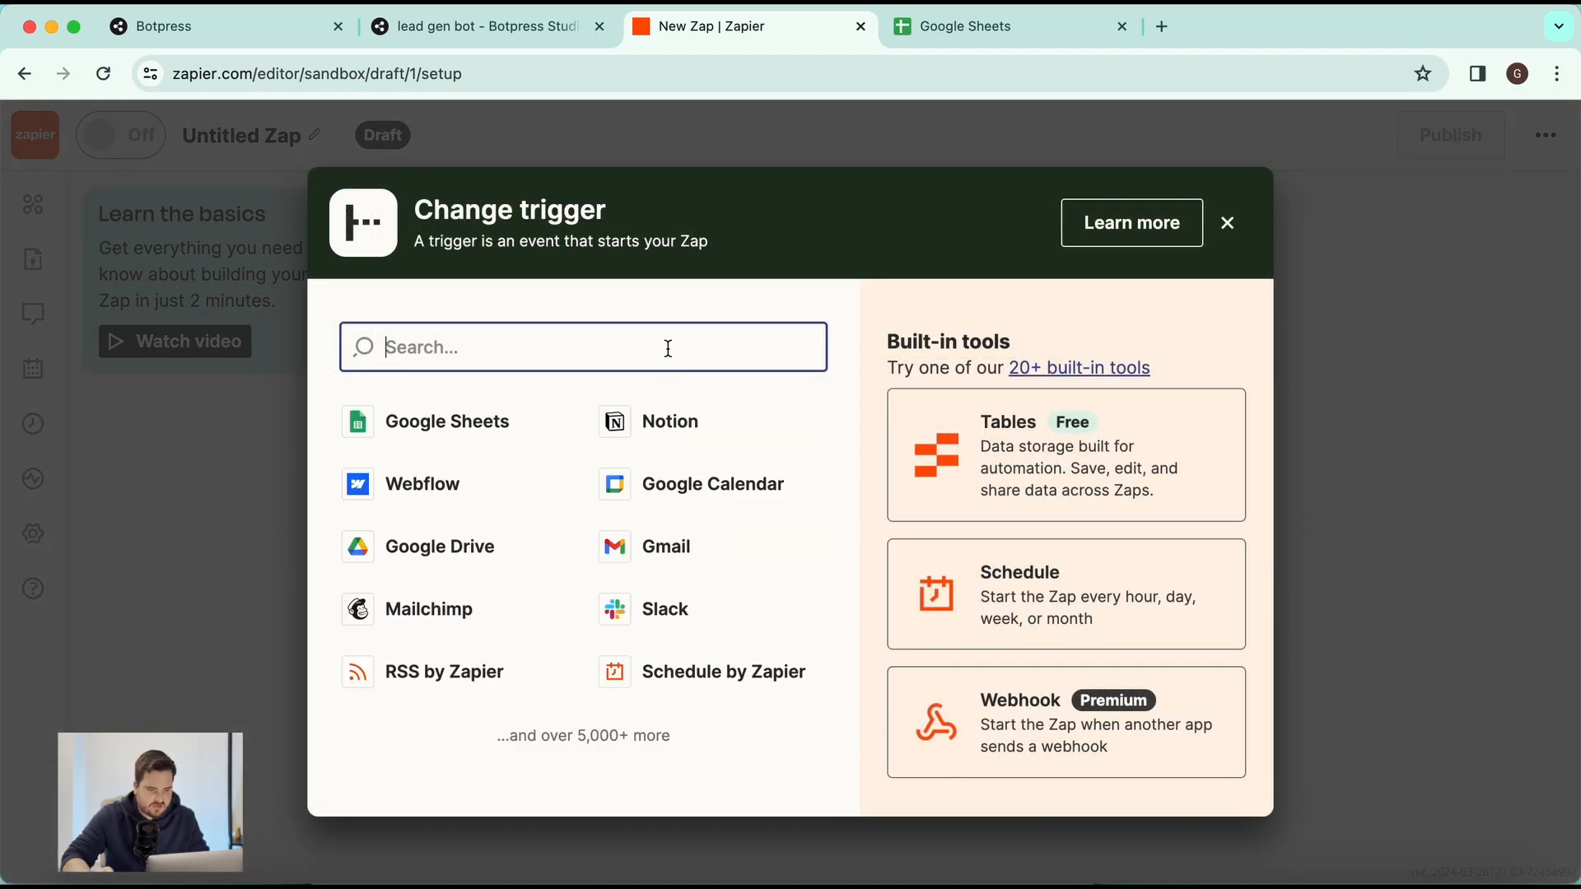
{"action": "type", "text": "webh"}
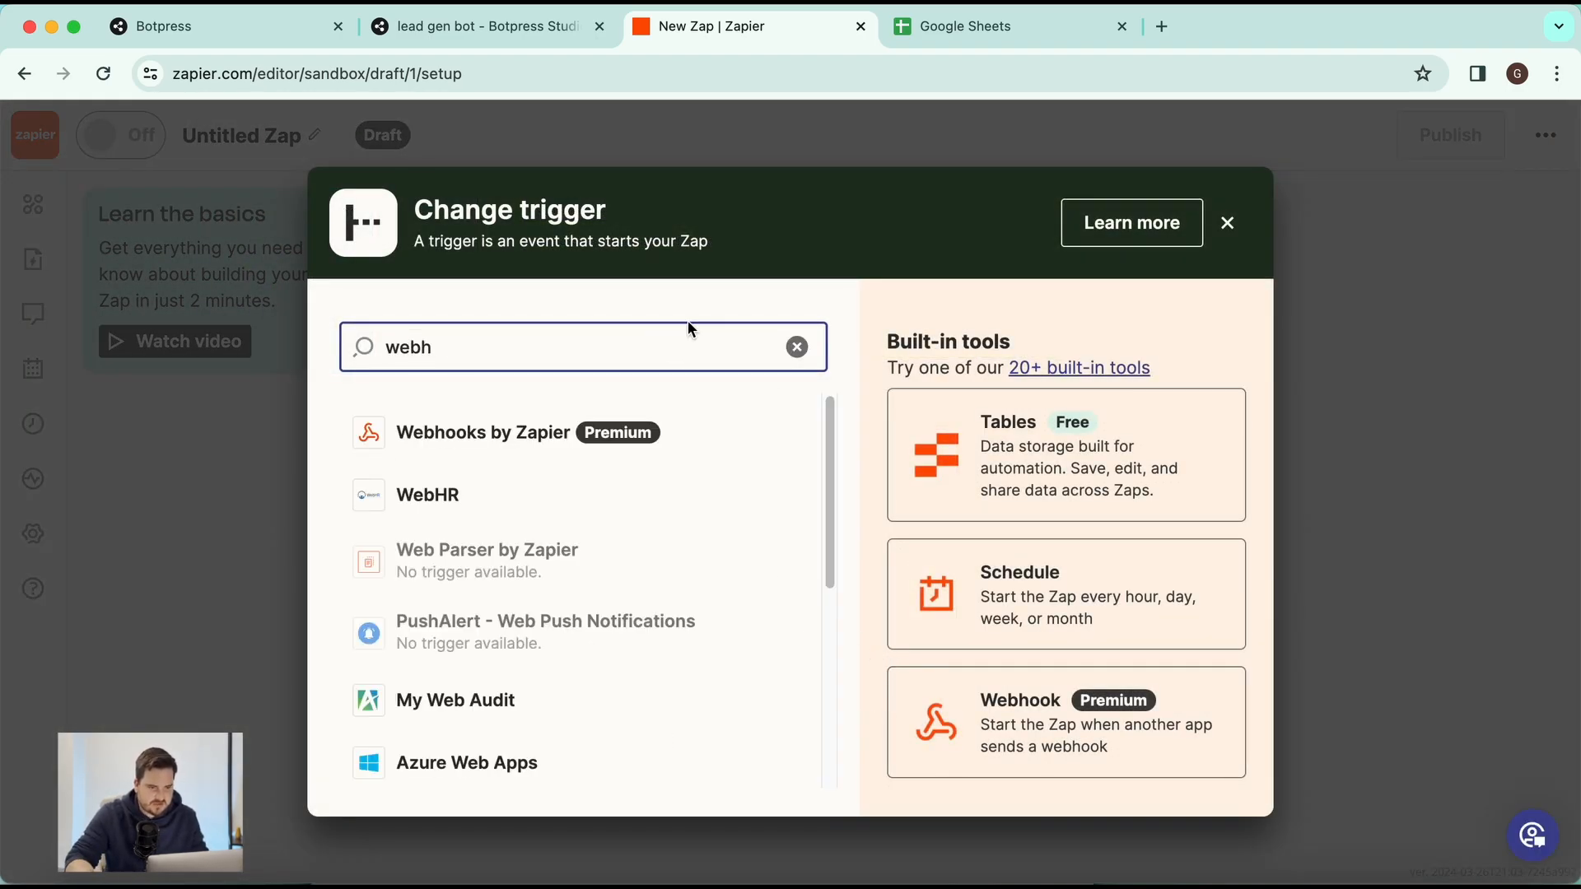
{"action": "left_click", "coordinate": [448, 416]}
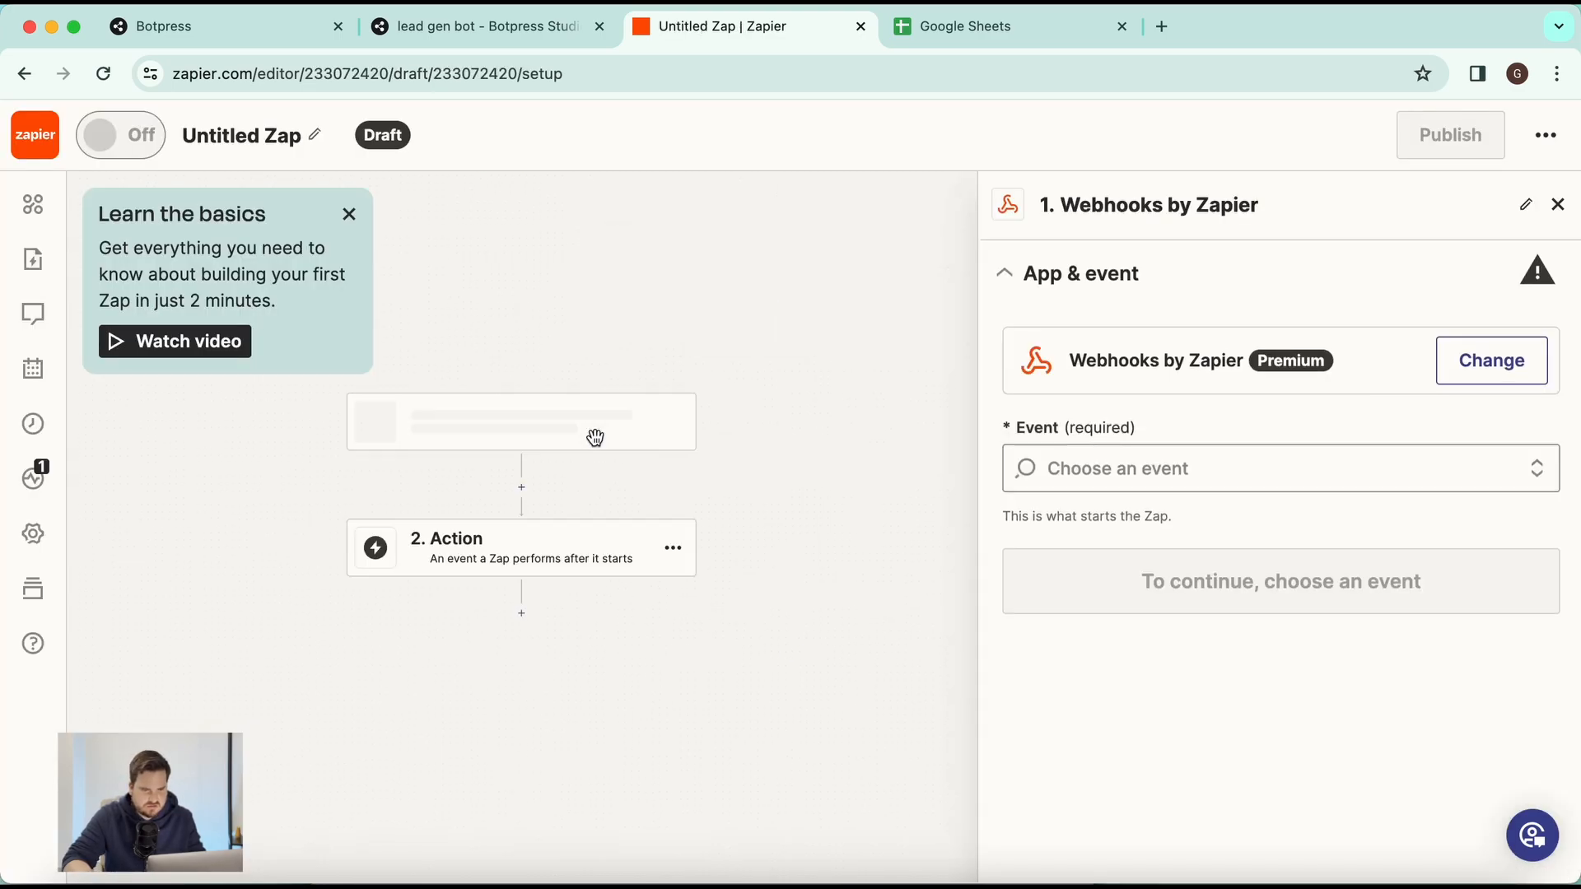
{"action": "left_click", "coordinate": [1182, 465]}
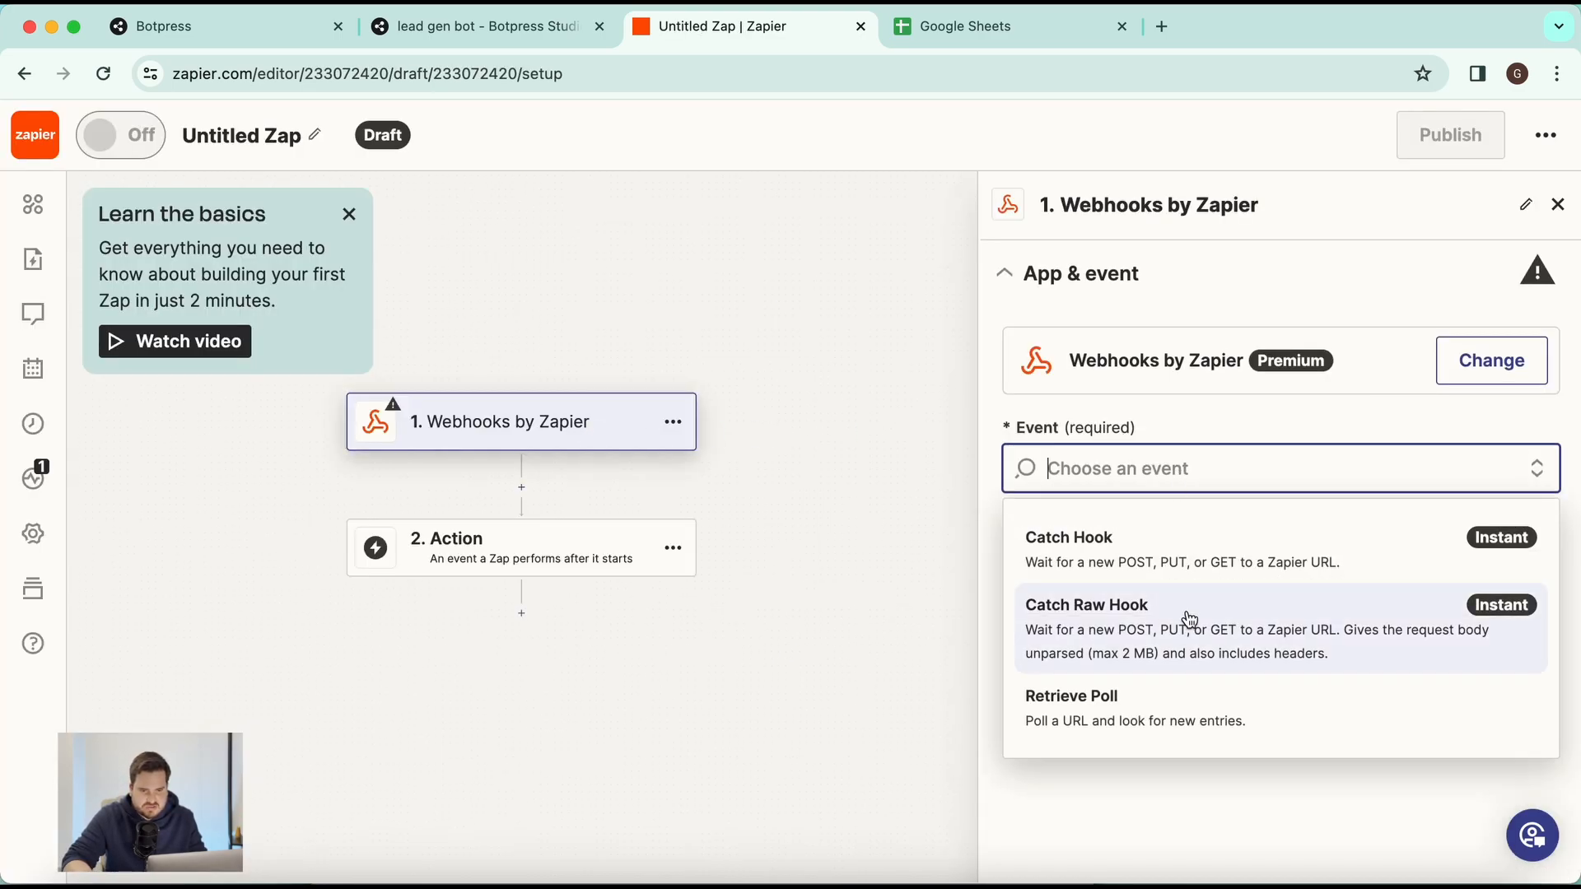
{"action": "left_click", "coordinate": [1189, 556]}
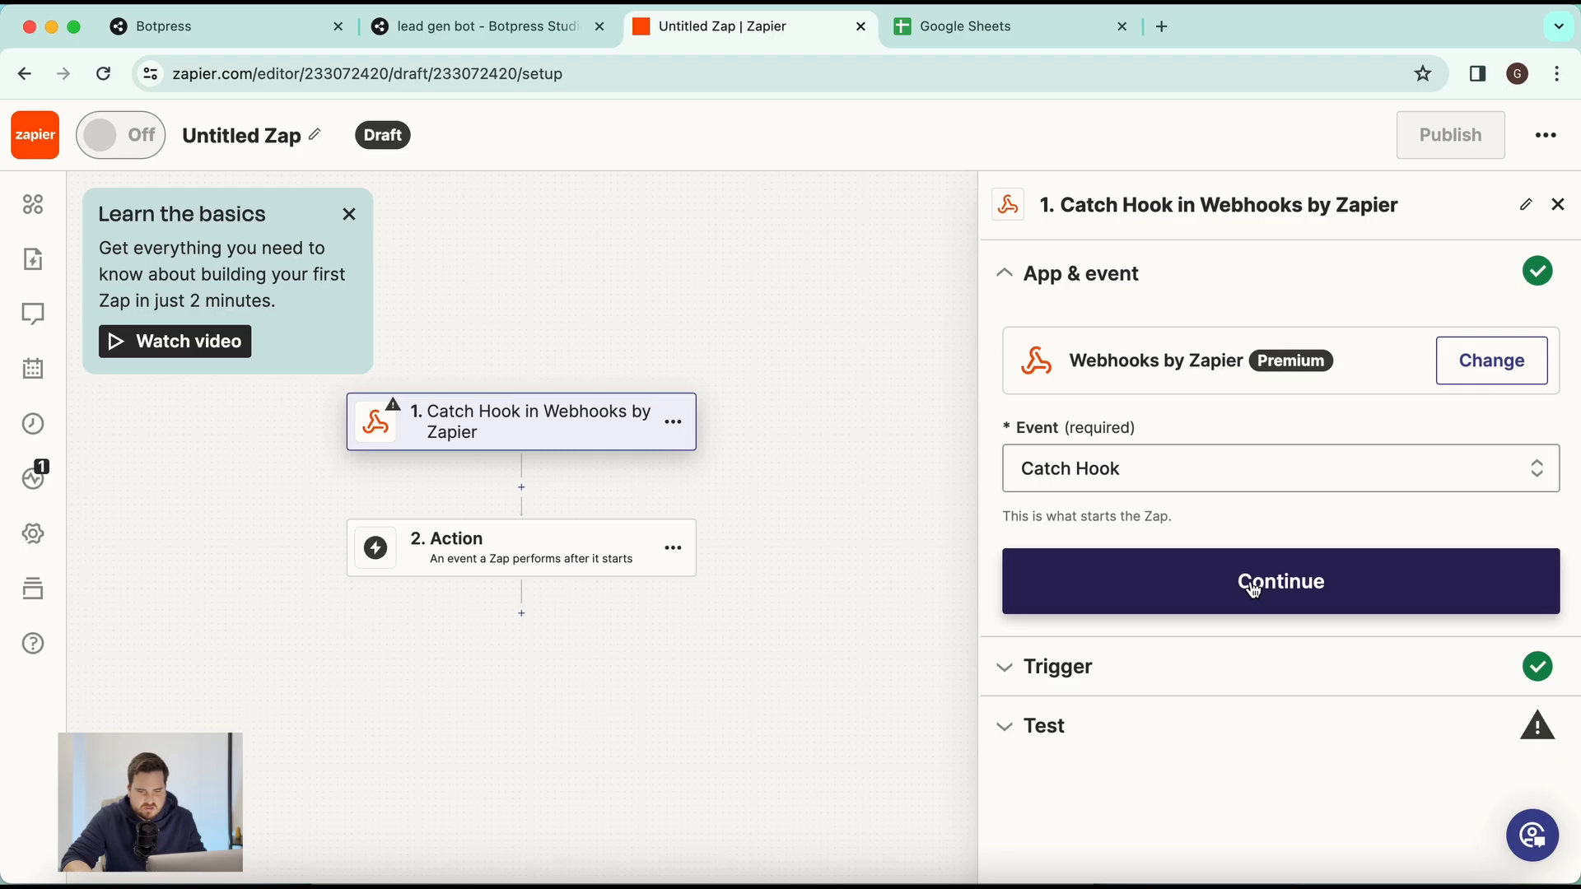
Step: Continue through the Catch Hook setup without a child key and copy the generated webhook URL
{"action": "left_click", "coordinate": [1253, 588]}
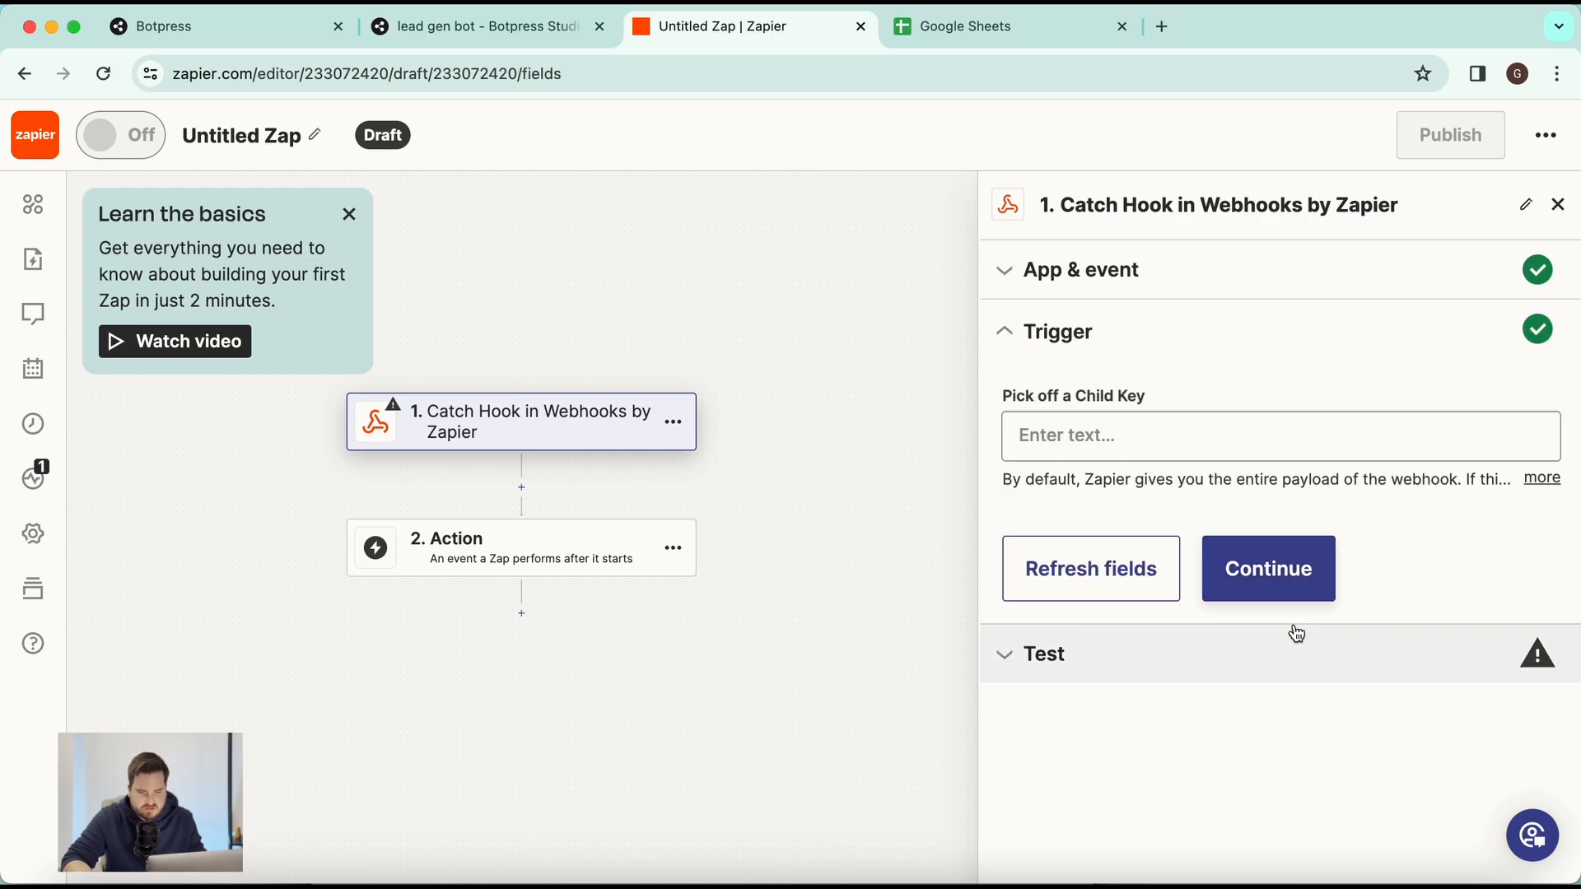
{"action": "left_click", "coordinate": [1258, 562]}
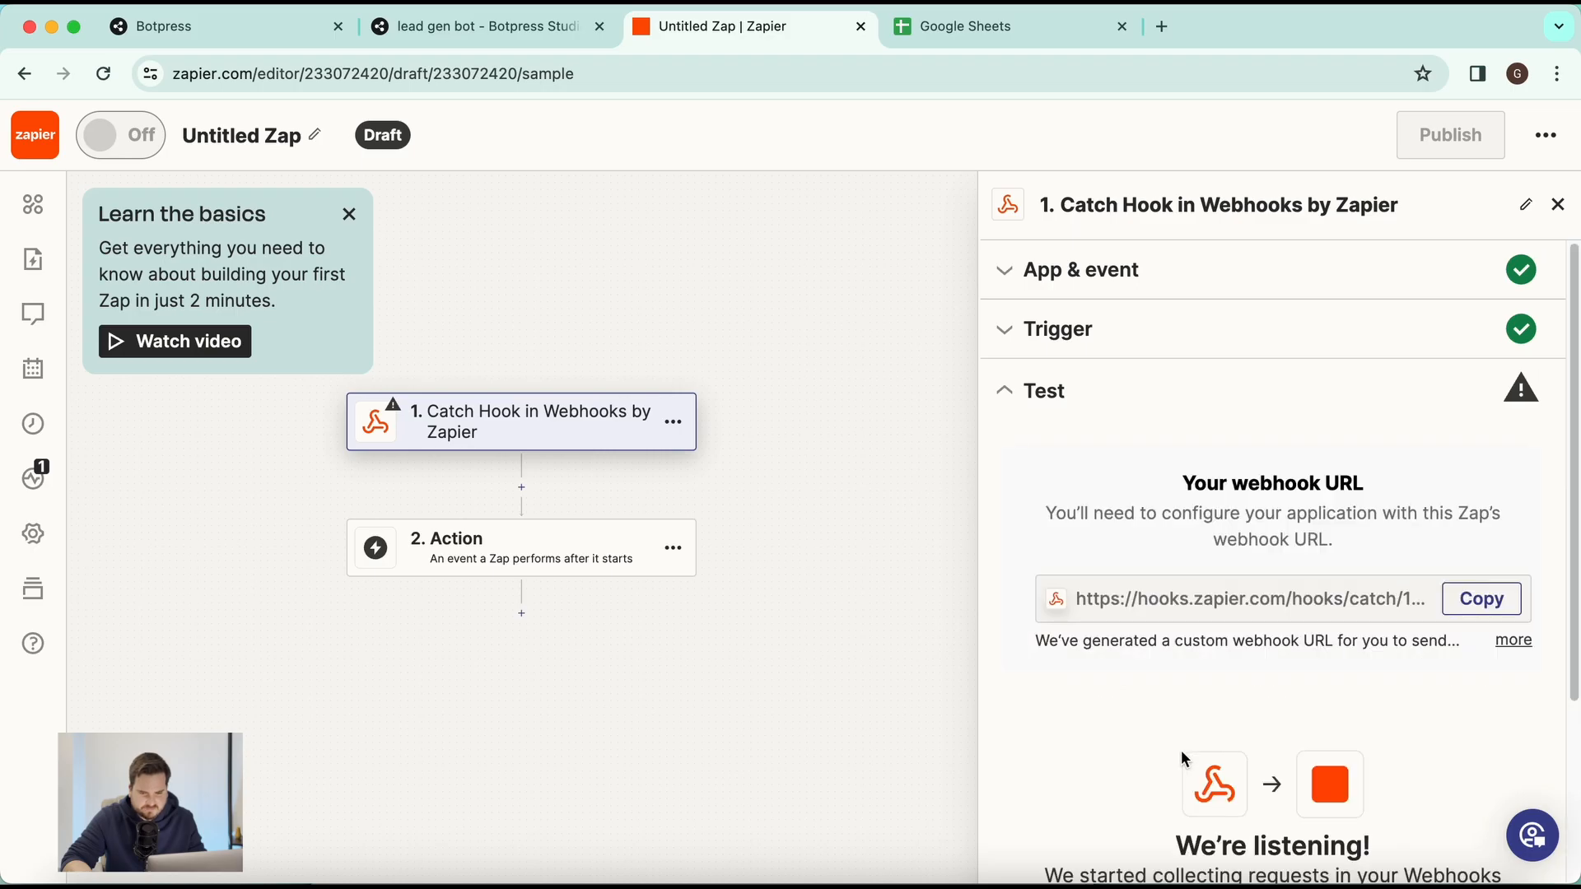
{"action": "scroll", "coordinate": [1216, 668], "scroll_direction": "up", "scroll_amount": 2}
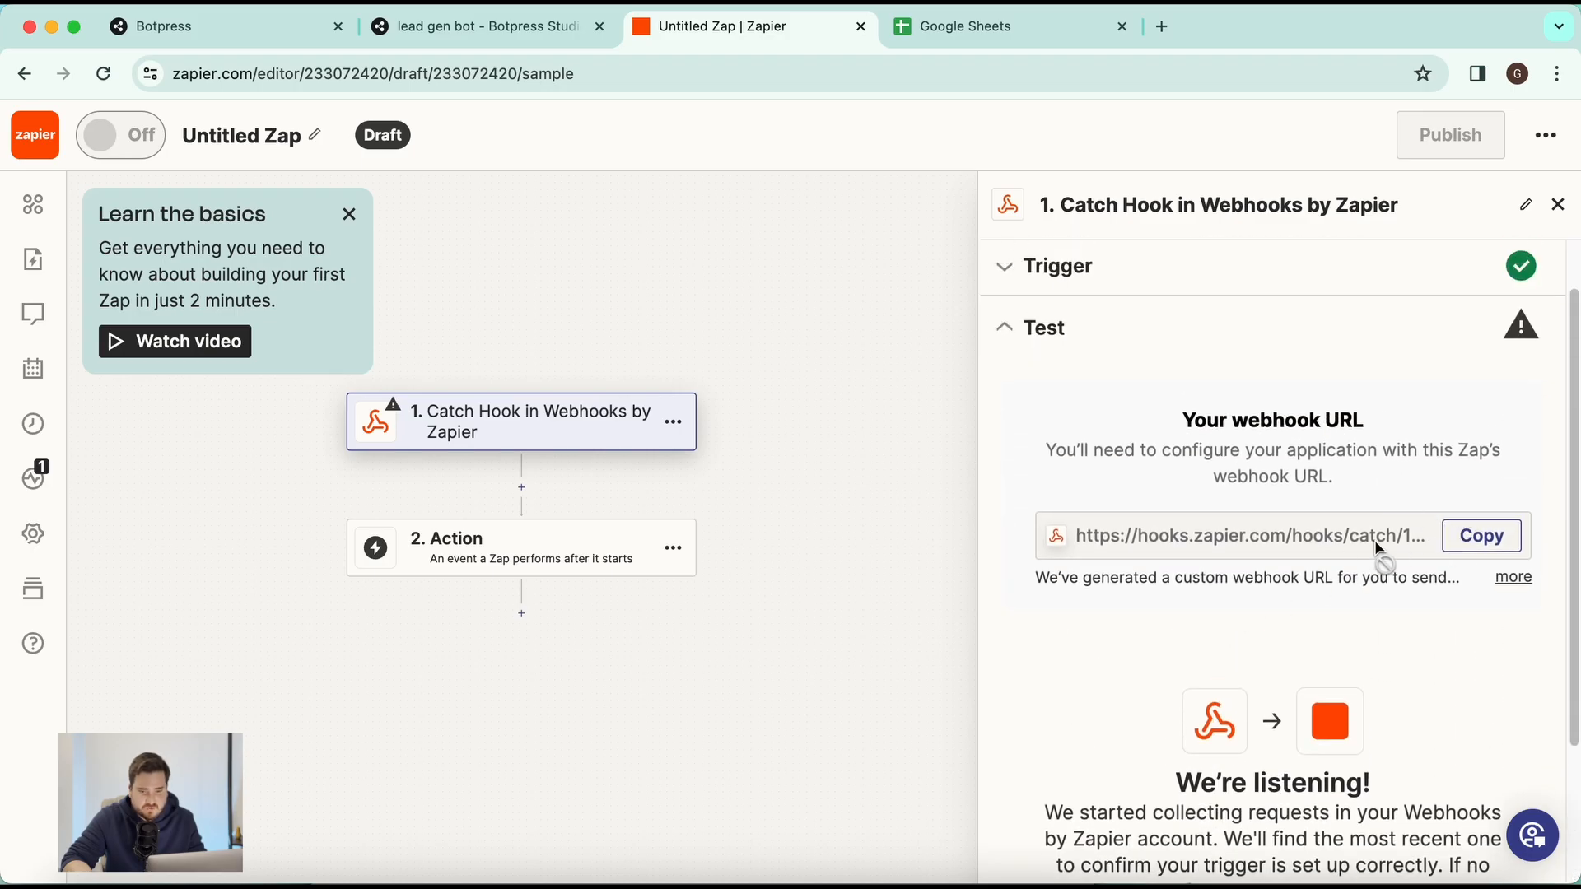
{"action": "left_click", "coordinate": [1446, 537]}
Step: Switch back to Botpress, replace the 'your webhook here' placeholder with the copied webhook URL, and close the code editor
{"action": "left_click", "coordinate": [486, 27]}
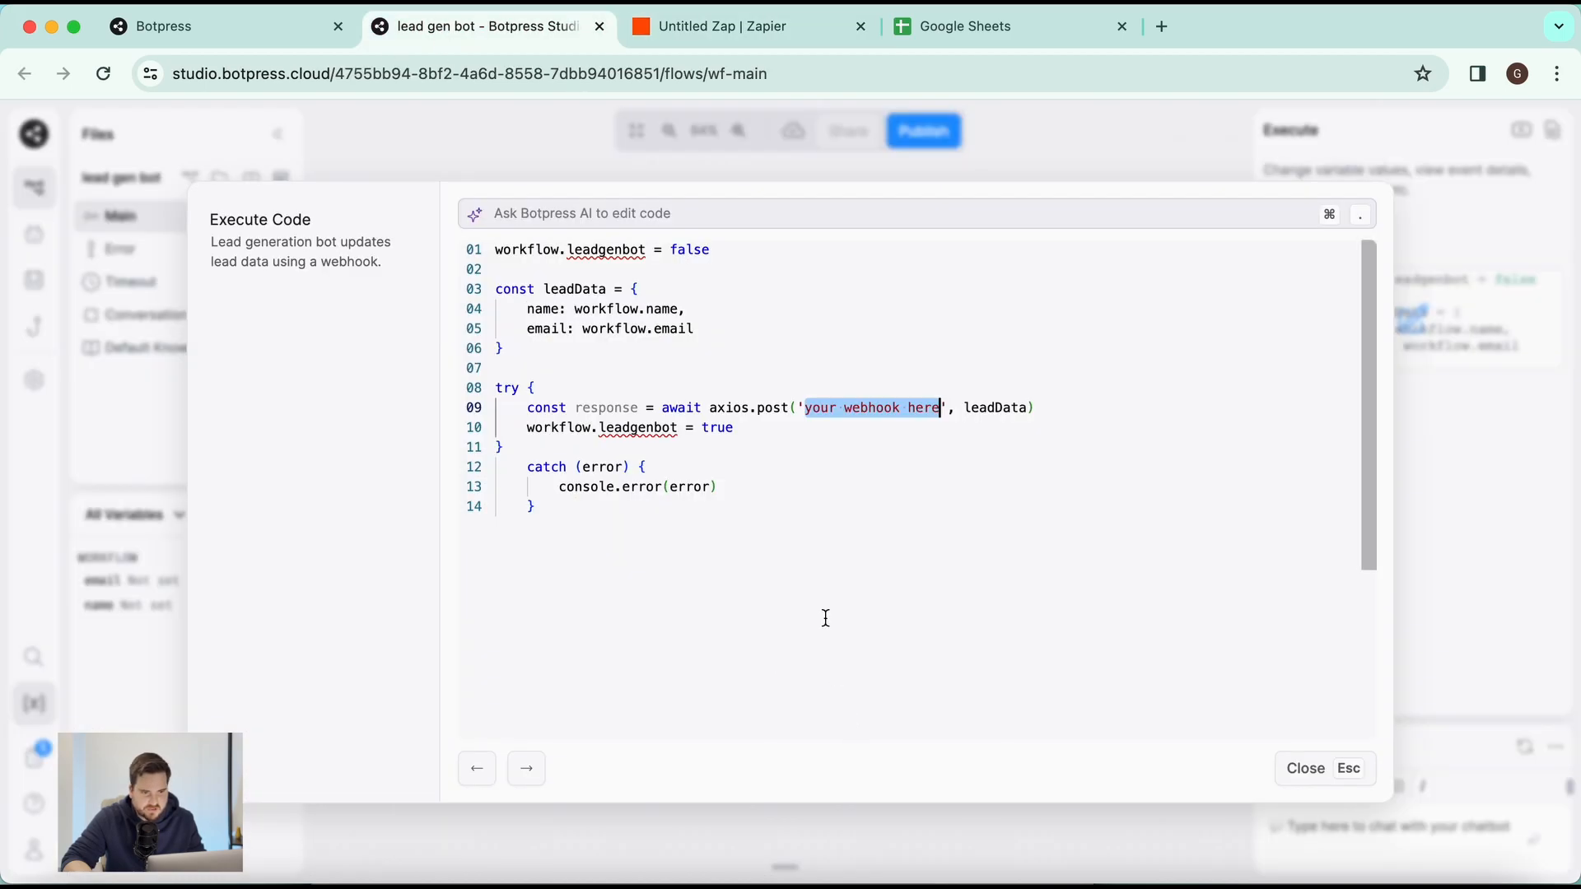
{"action": "key", "text": "super+v"}
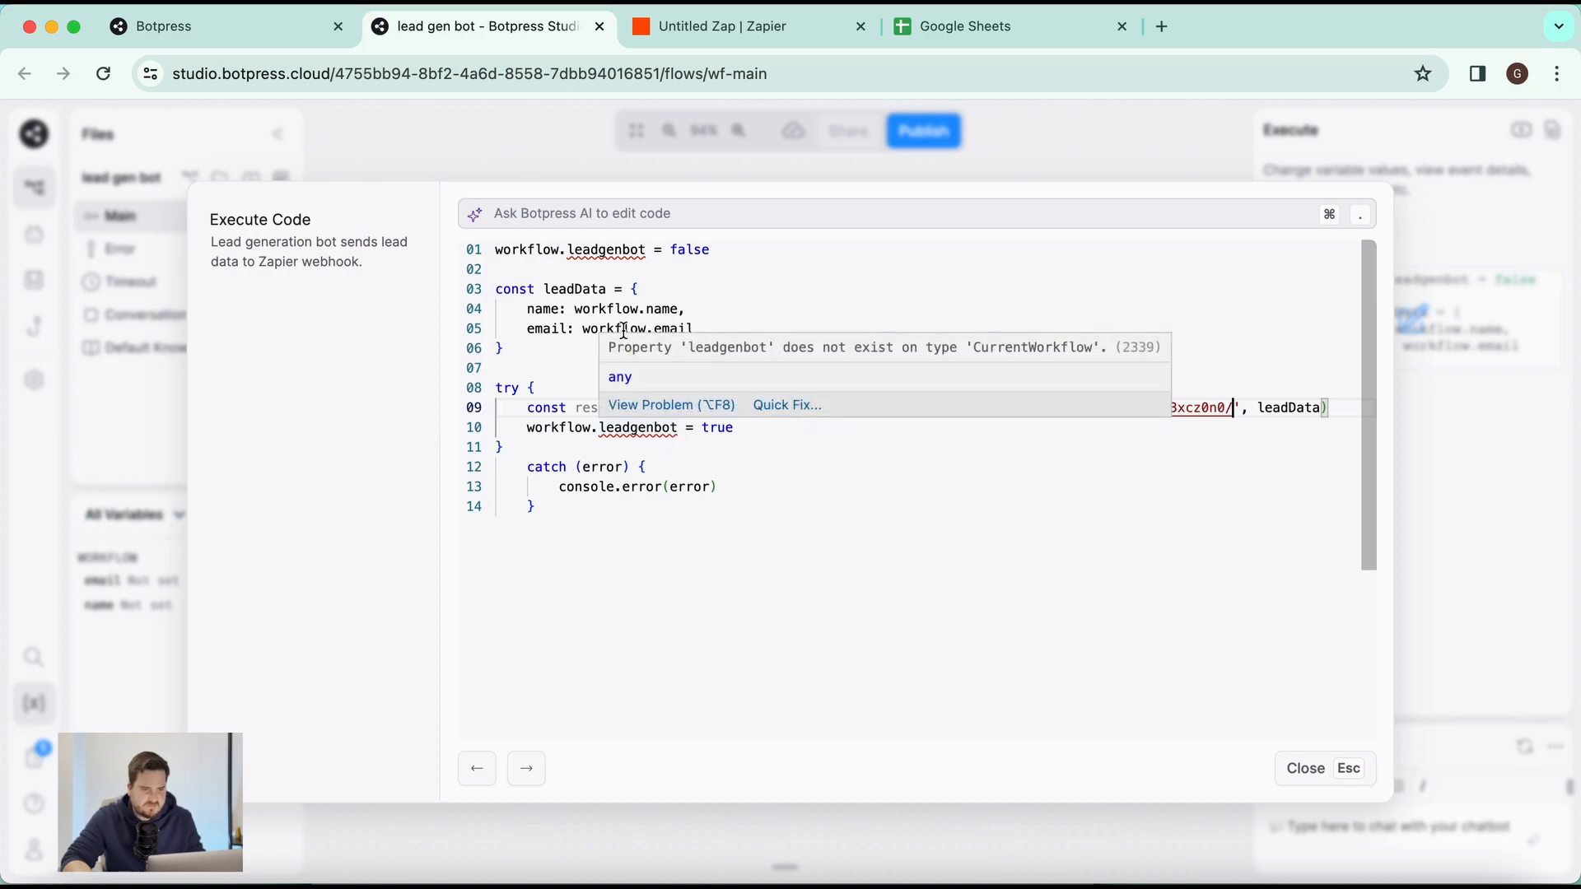
{"action": "left_click_drag", "start_coordinate": [670, 512], "coordinate": [525, 467]}
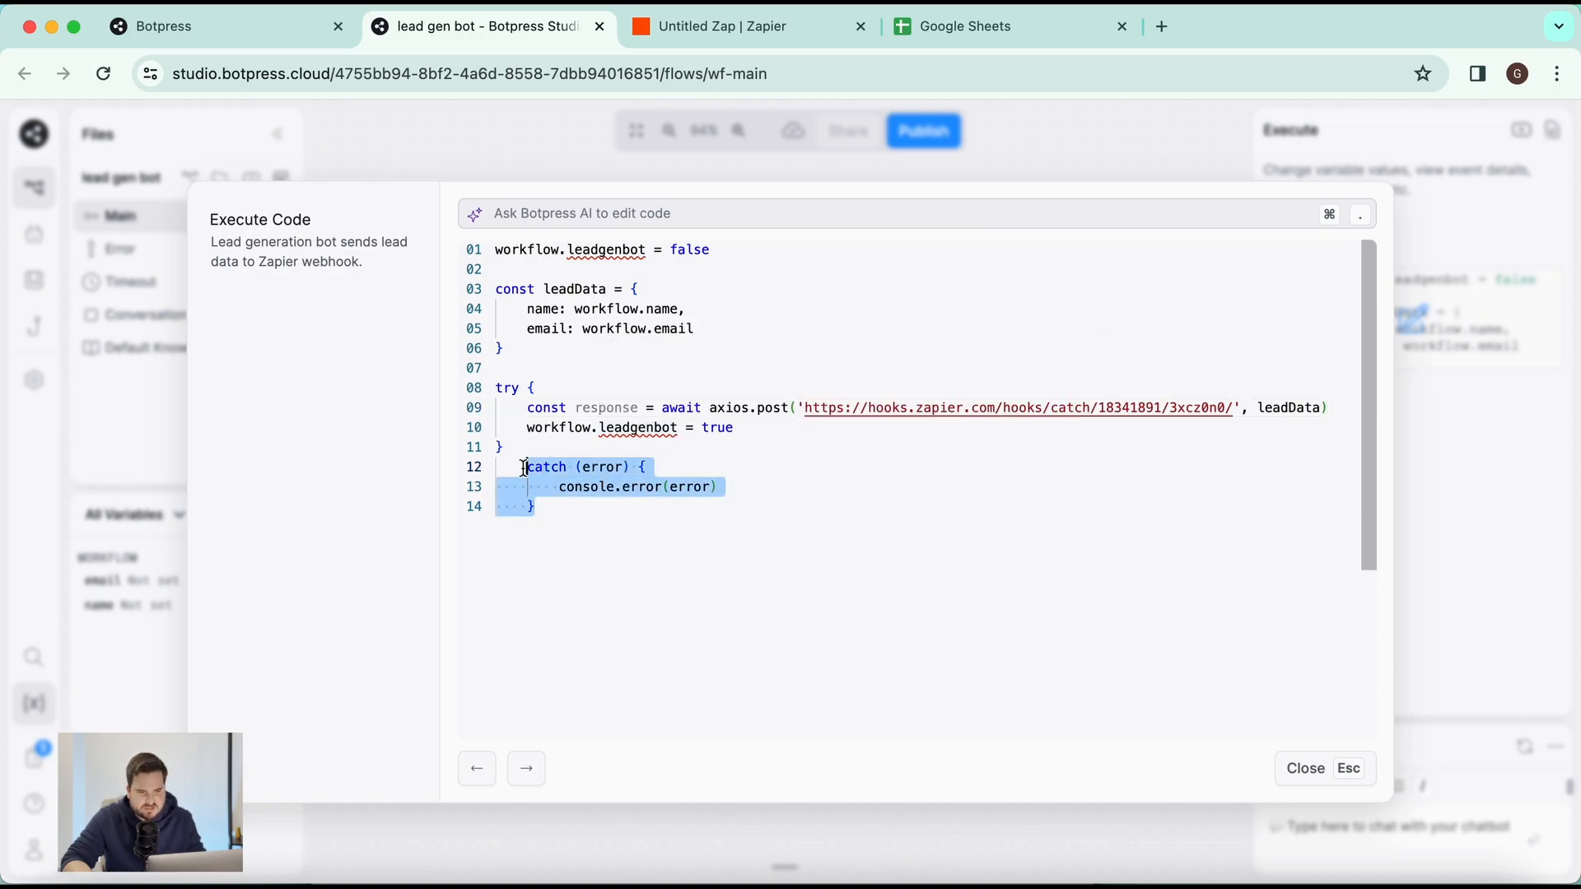
{"action": "left_click", "coordinate": [880, 509]}
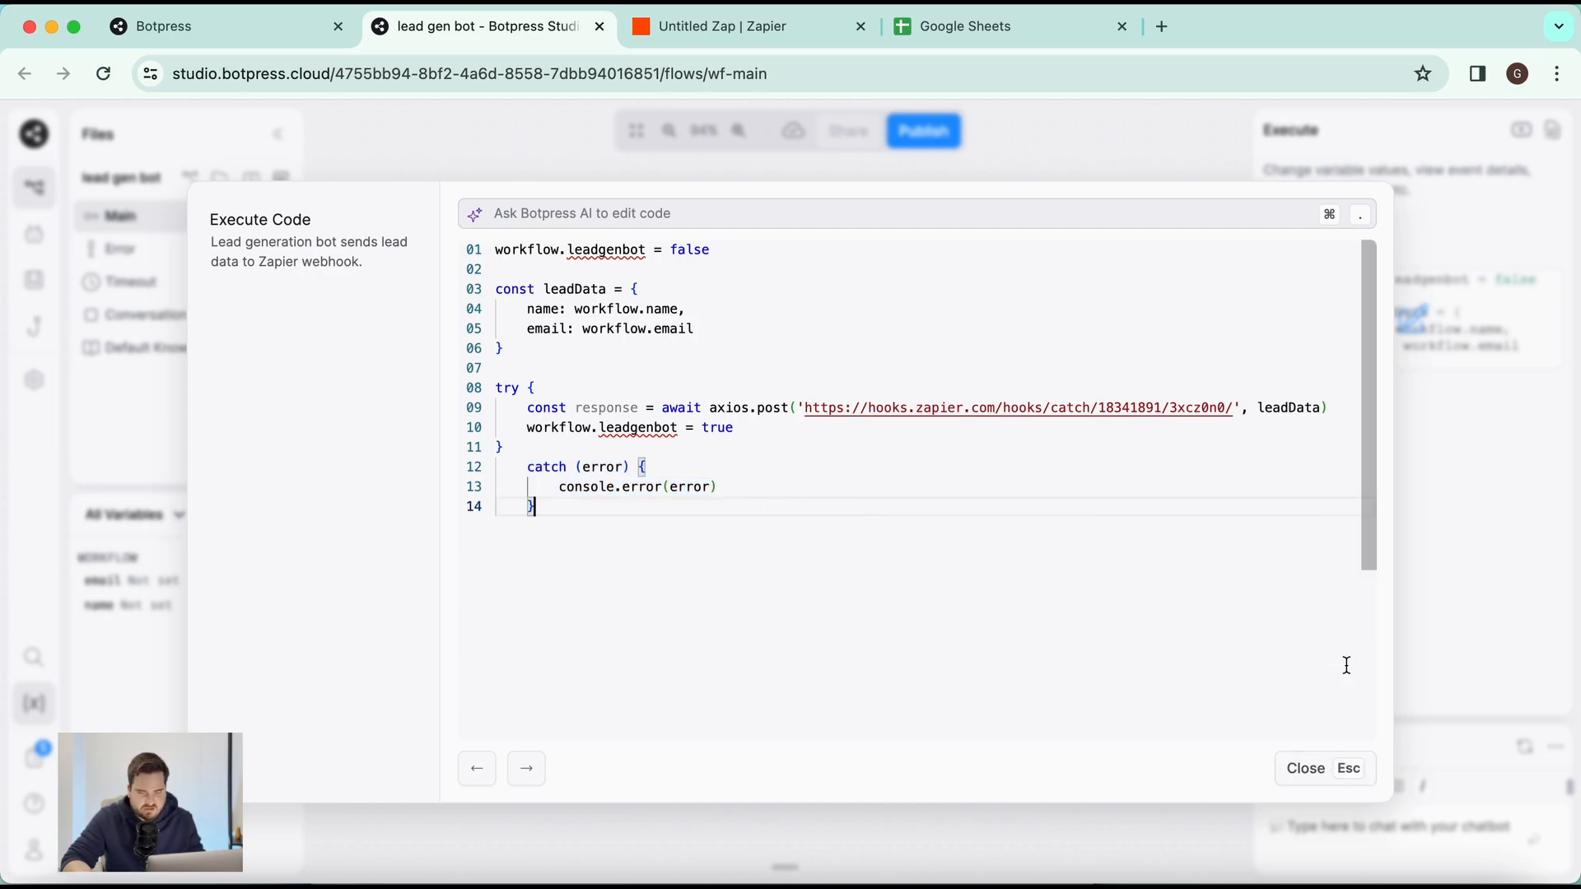
{"action": "left_click", "coordinate": [1334, 767]}
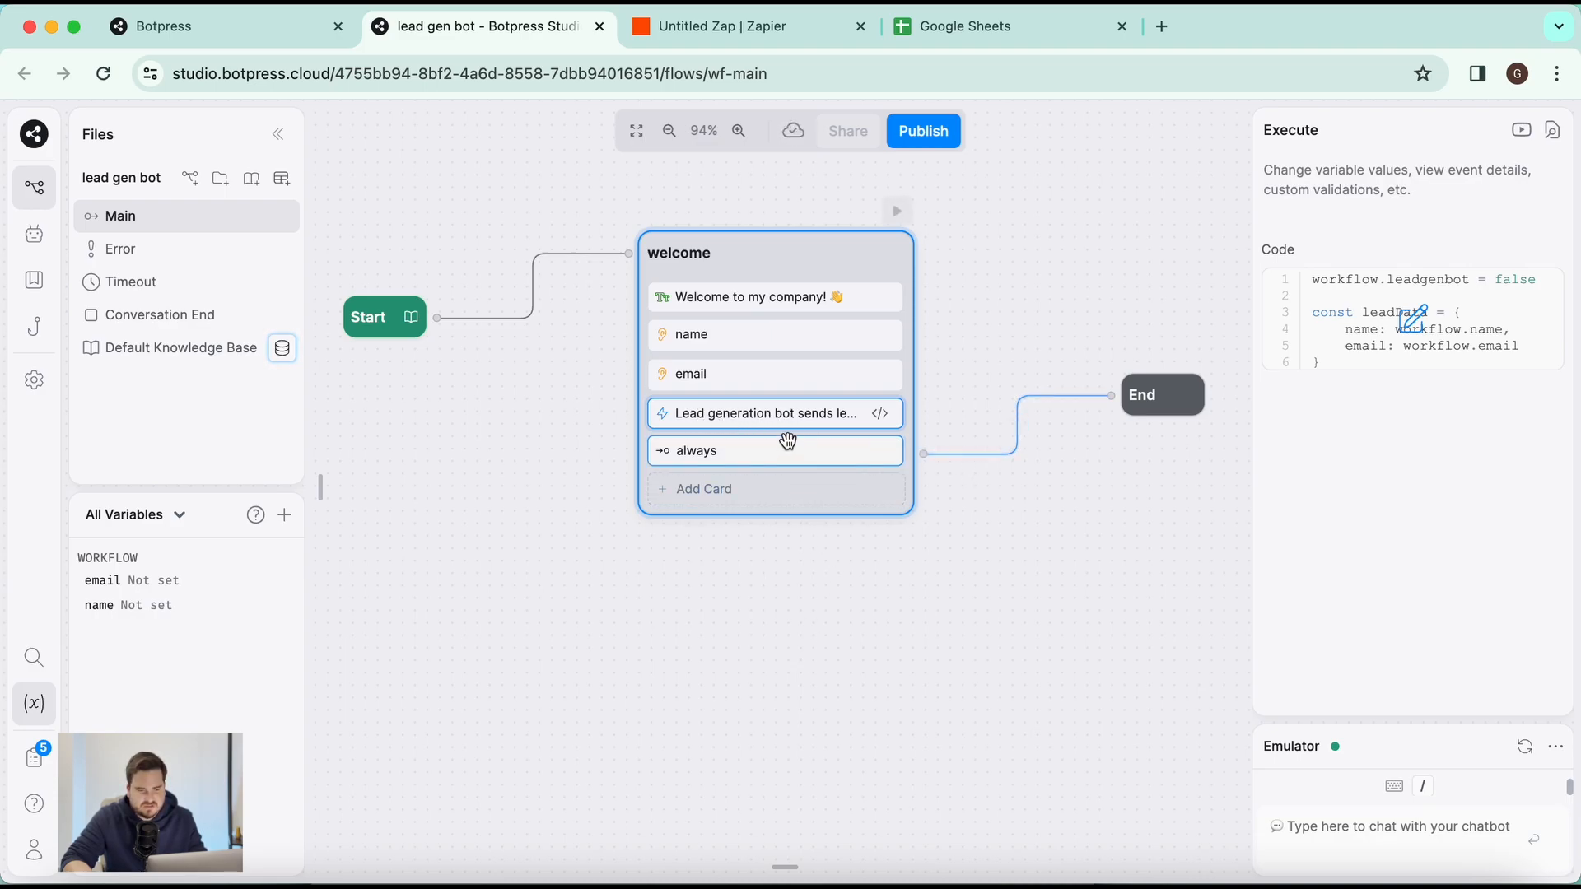
Step: Select the always transition card and move the End node farther away from the welcome node
{"action": "left_click_drag", "start_coordinate": [981, 497], "coordinate": [714, 534]}
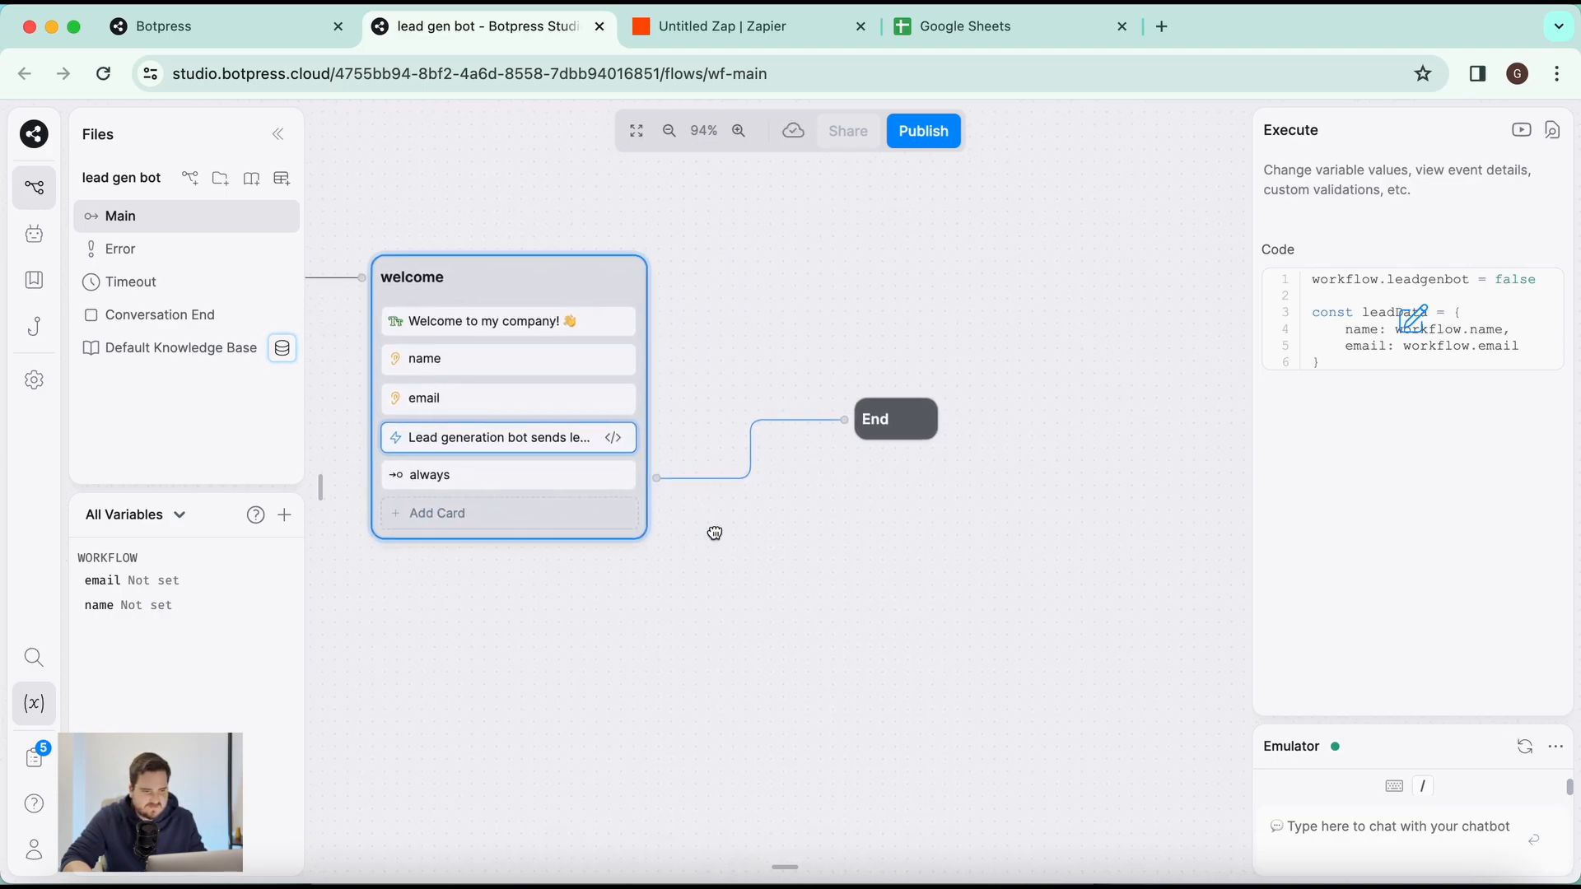
{"action": "left_click", "coordinate": [476, 479]}
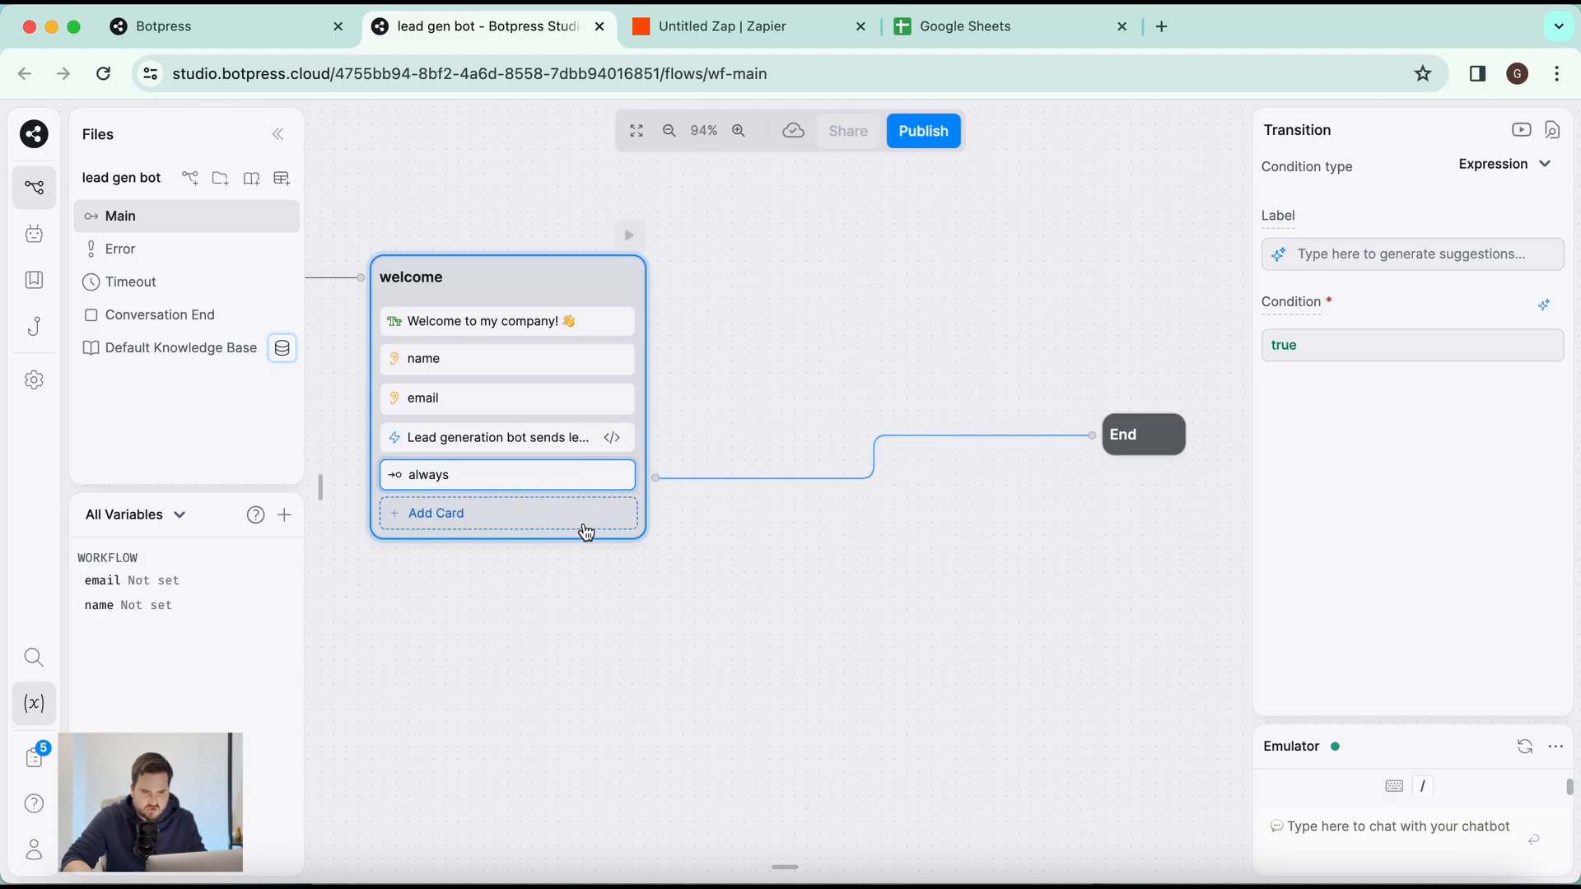
{"action": "left_click_drag", "start_coordinate": [792, 536], "coordinate": [807, 497]}
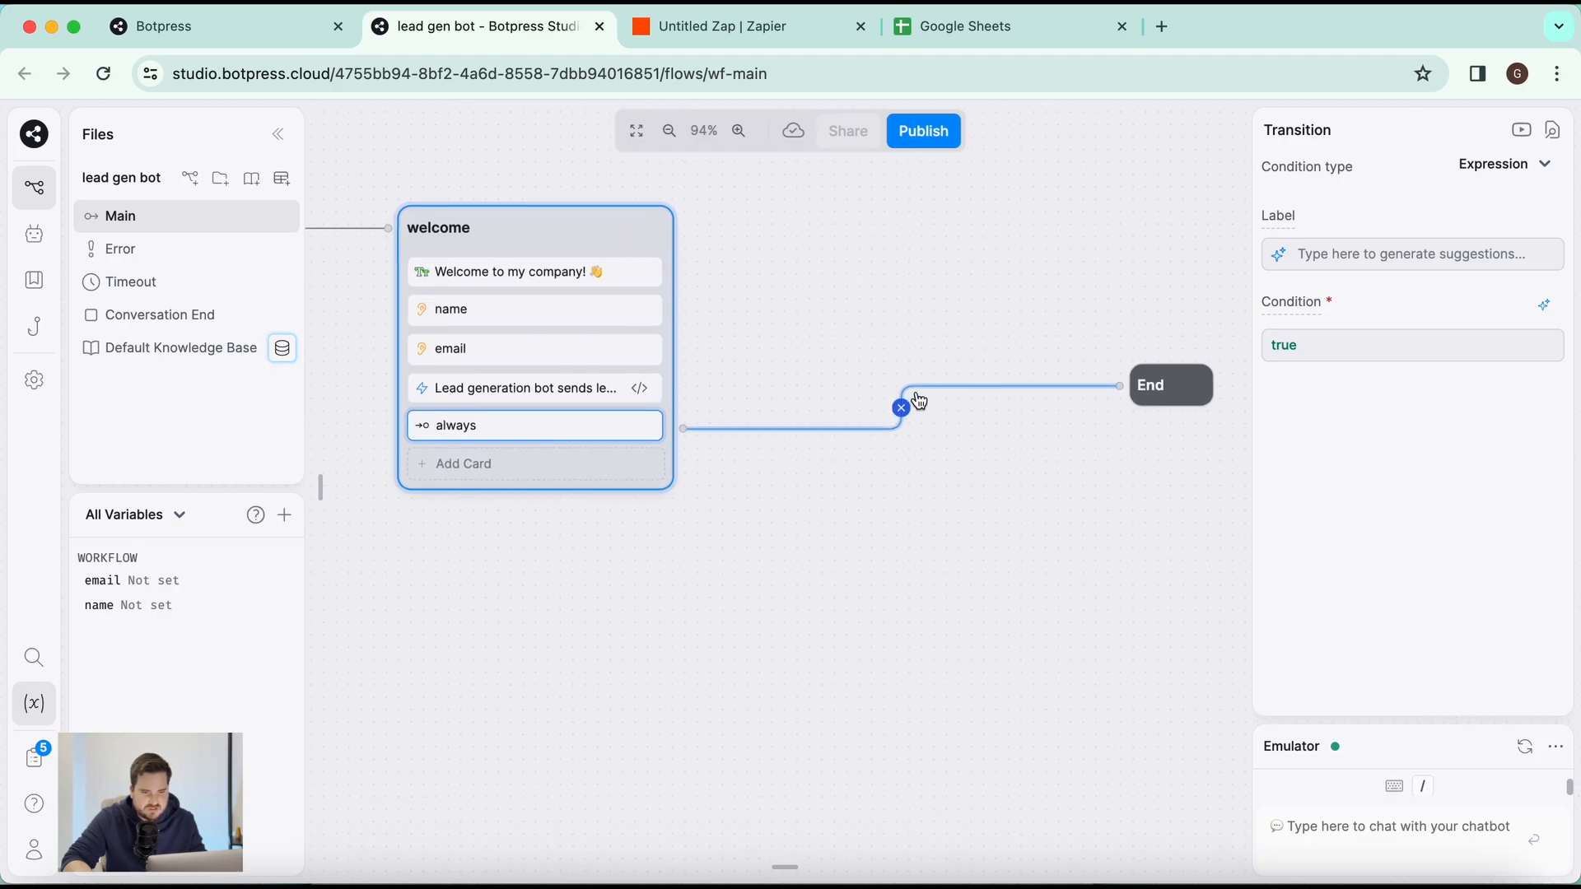
Step: Delete the link between the welcome node's always transition and the End node
{"action": "left_click", "coordinate": [902, 410]}
{"action": "mouse_move", "coordinate": [327, 469]}
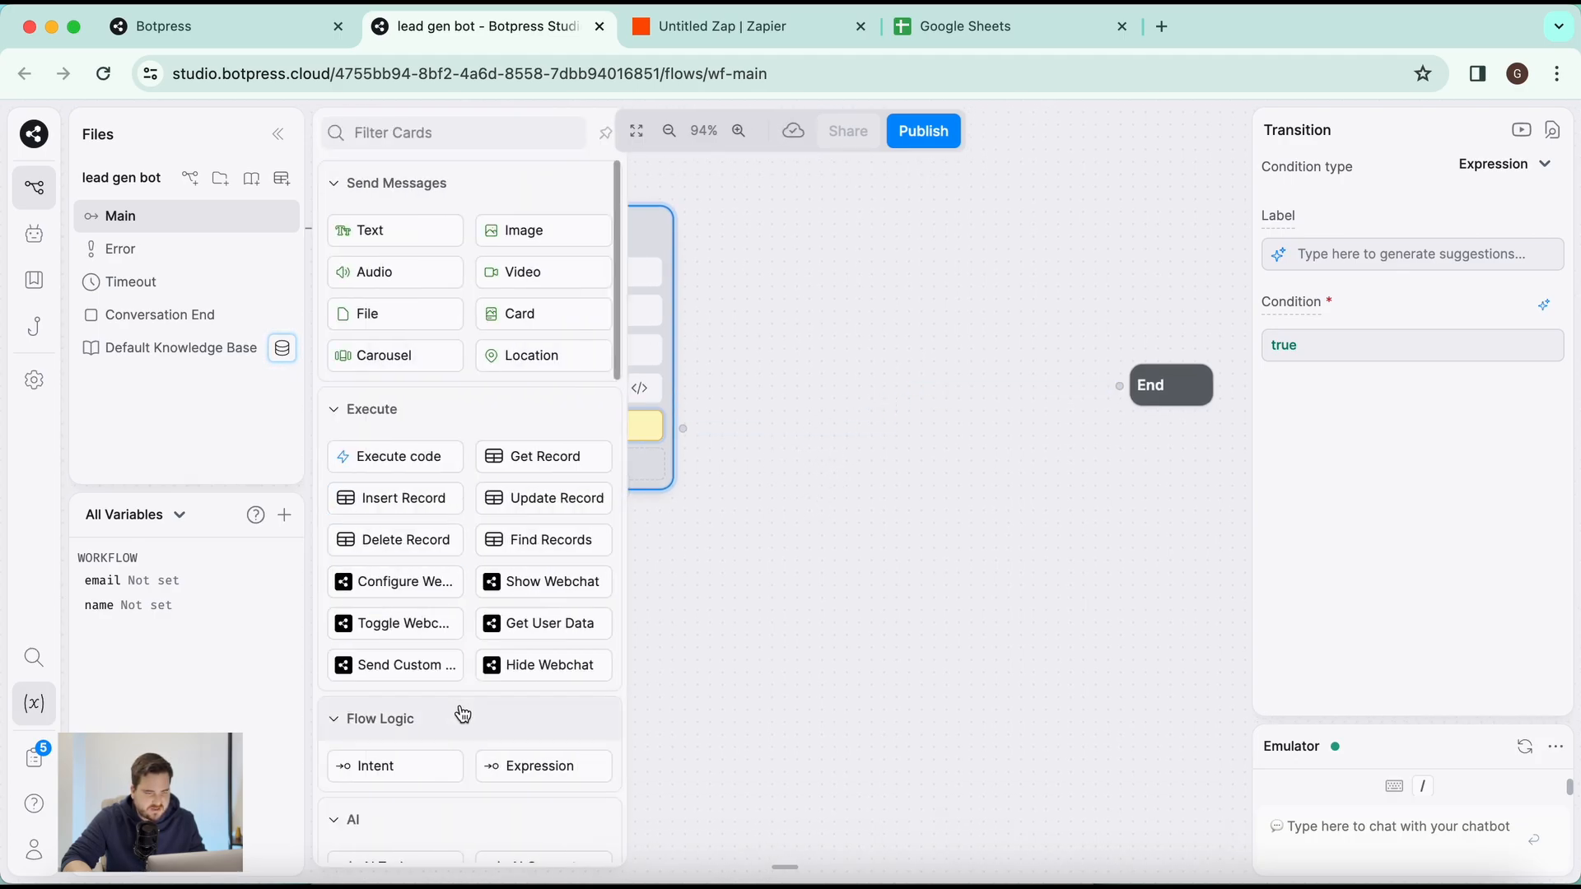
{"action": "scroll", "coordinate": [471, 695], "scroll_direction": "down", "scroll_amount": 10}
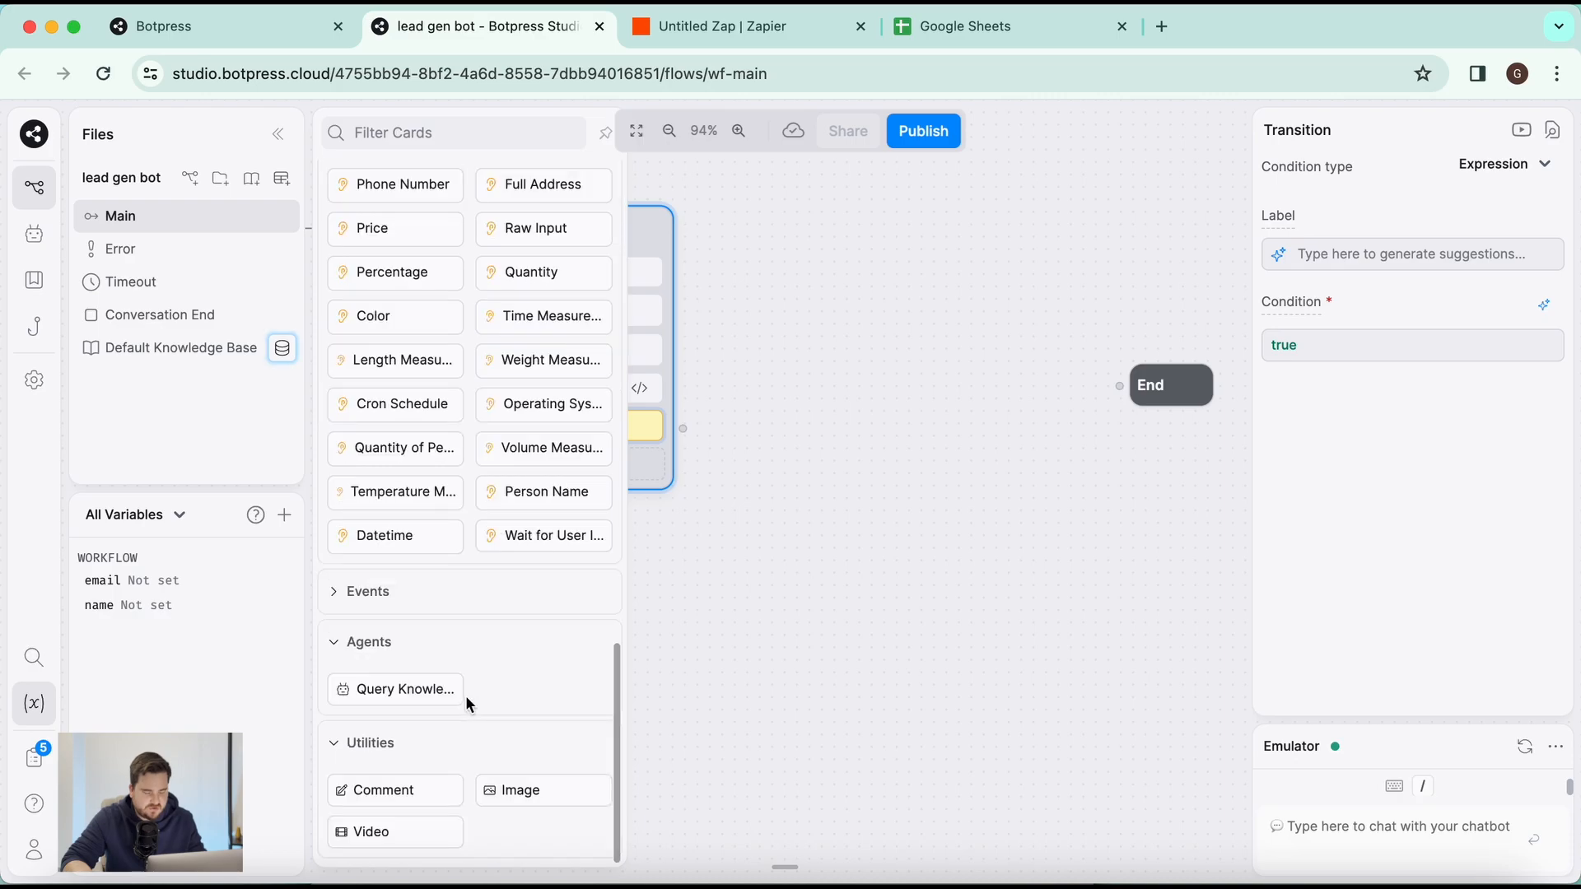
{"action": "scroll", "coordinate": [491, 603], "scroll_direction": "up", "scroll_amount": 5}
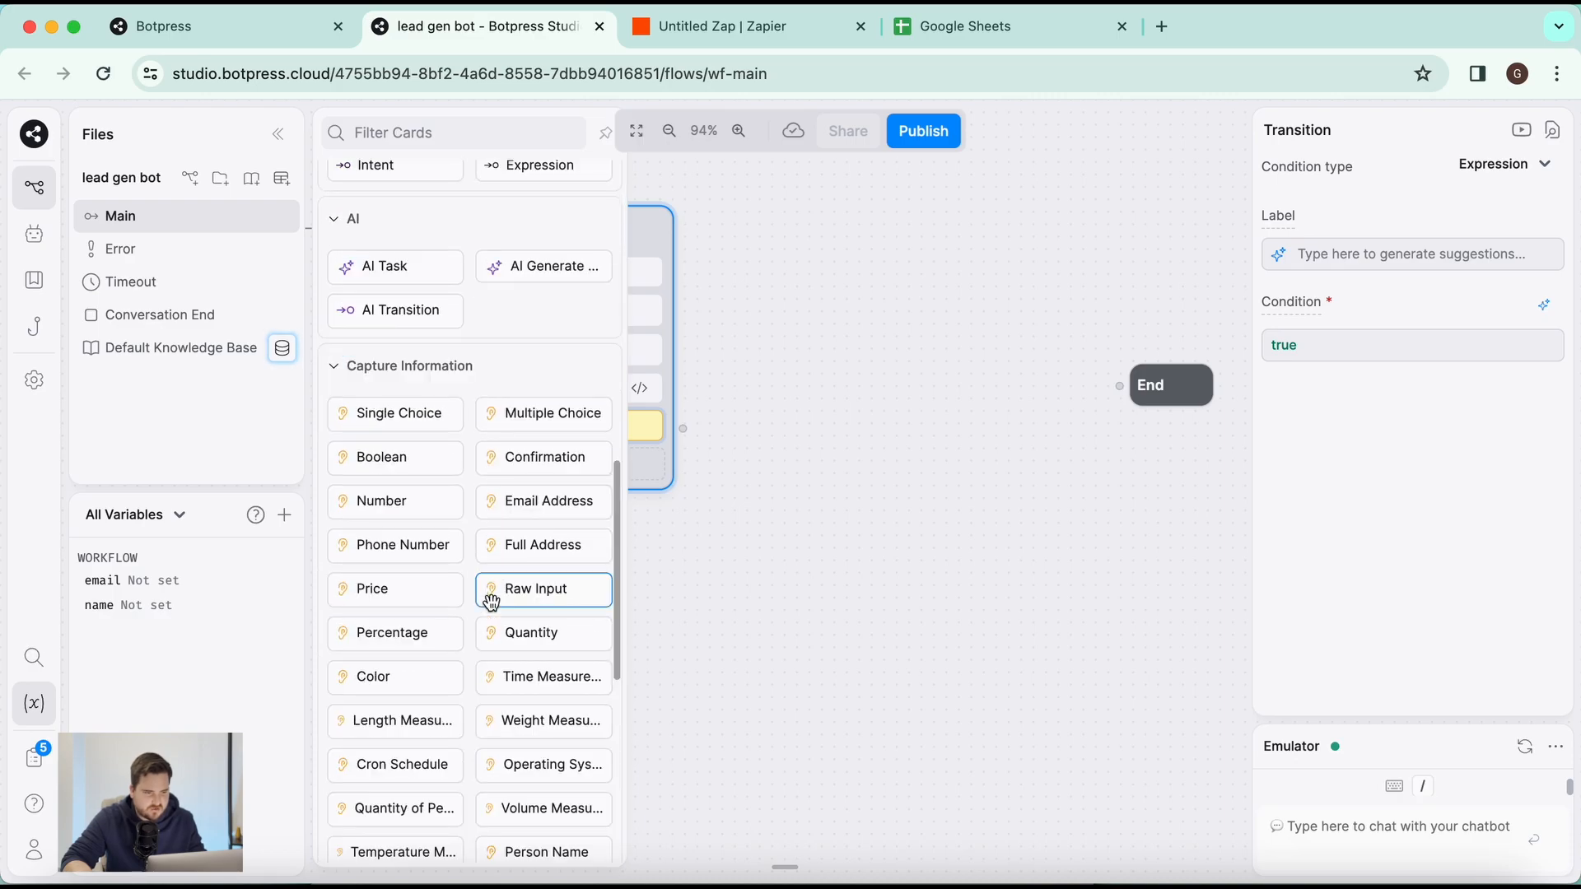
Step: Add a standard node between the welcome and End nodes and rename it thank_you
{"action": "right_click", "coordinate": [894, 402]}
{"action": "left_click", "coordinate": [911, 411]}
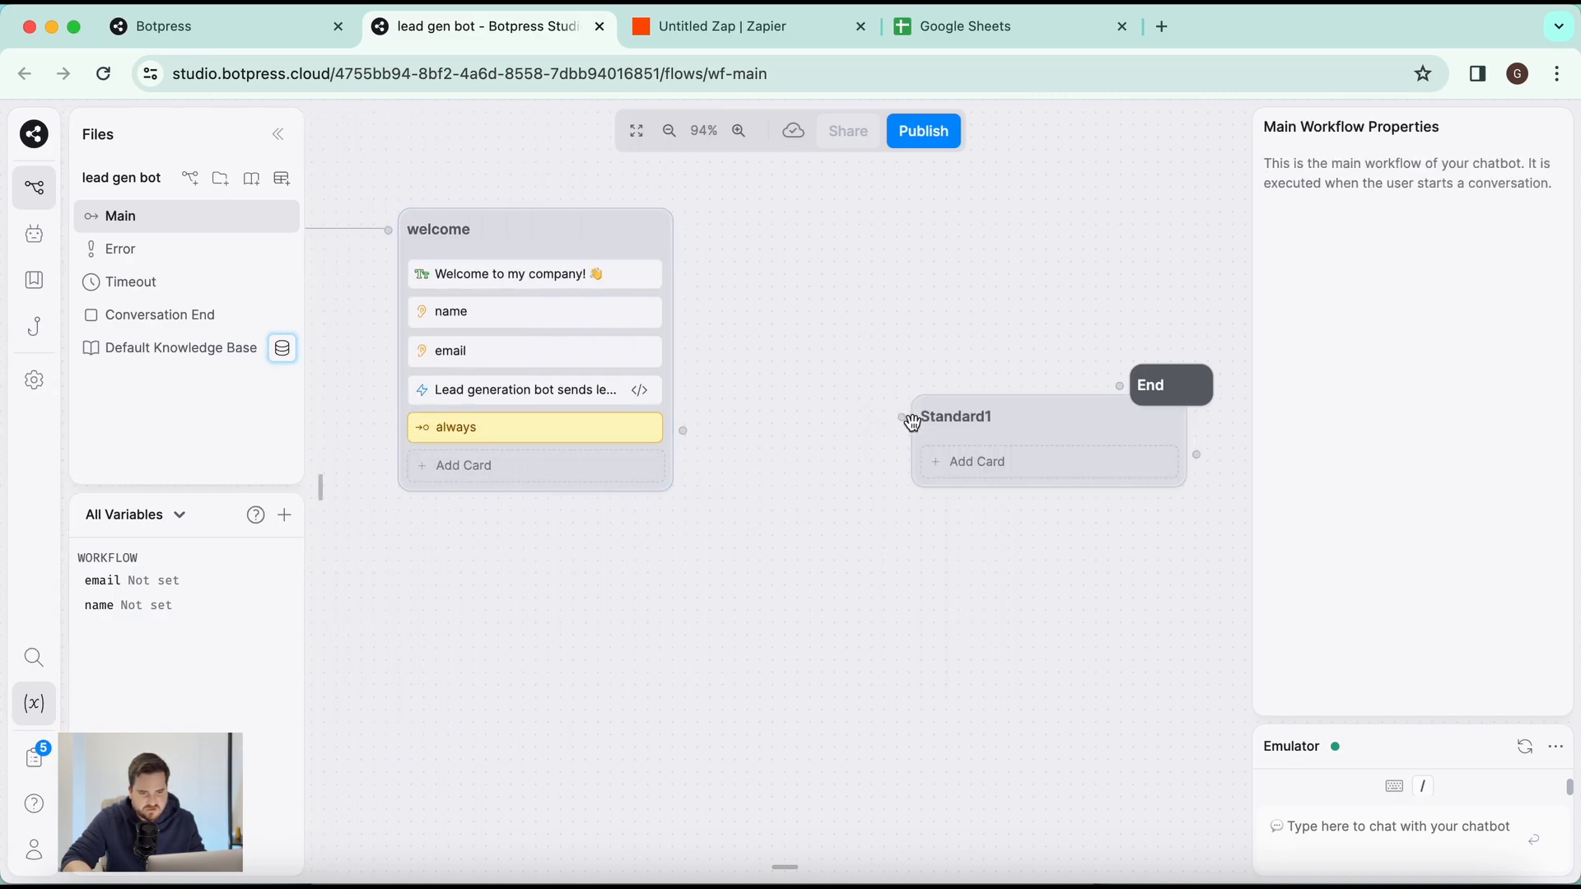
{"action": "left_click_drag", "start_coordinate": [967, 400], "coordinate": [861, 357]}
{"action": "double_click", "coordinate": [859, 367]}
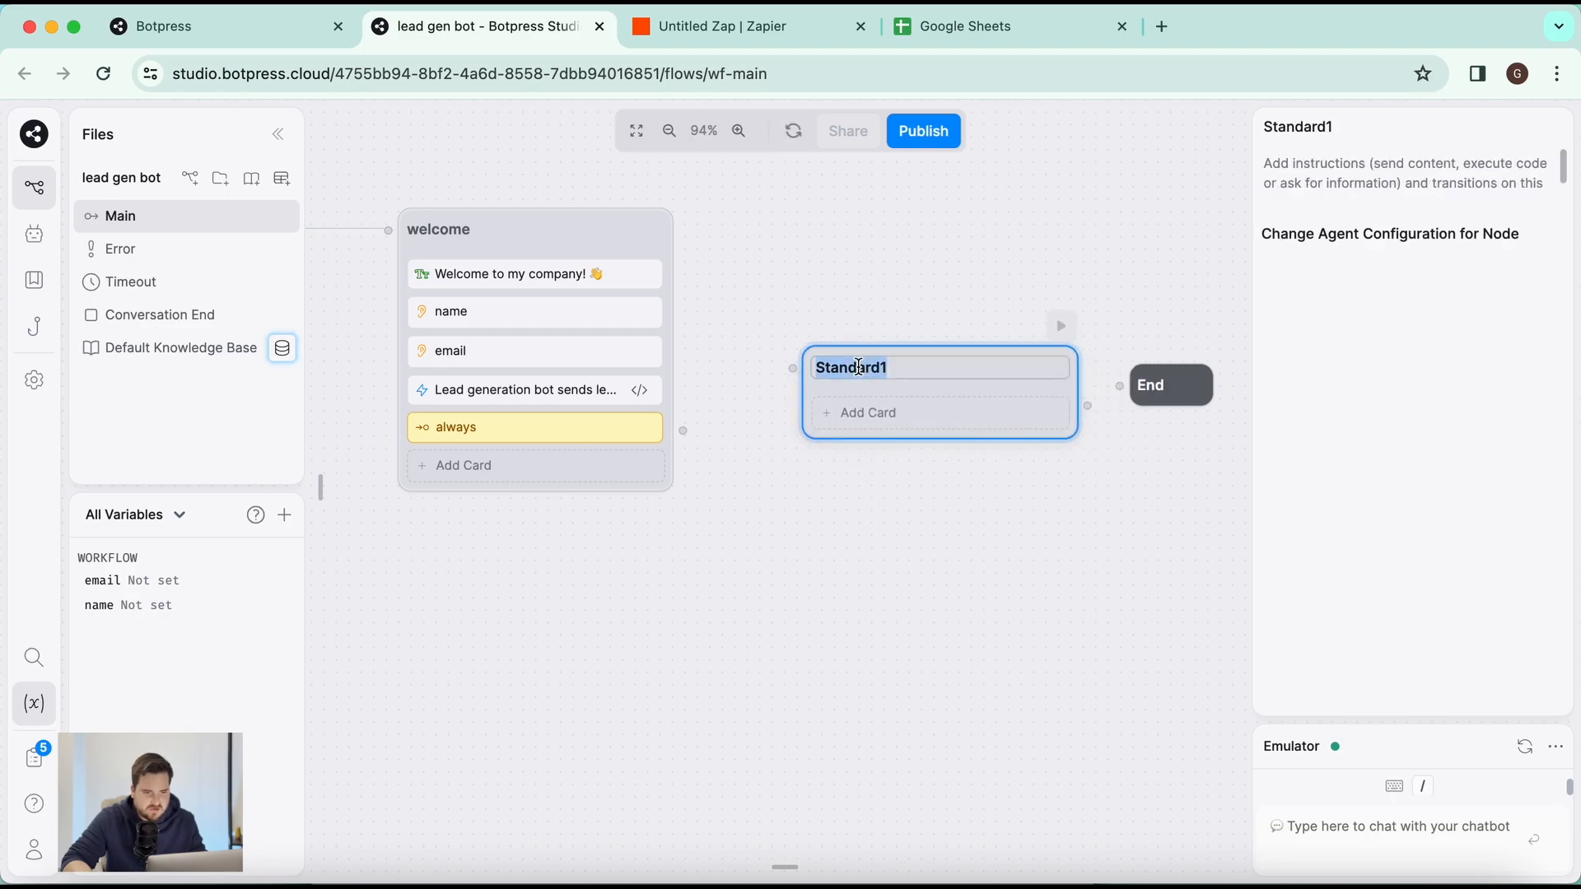
{"action": "type", "text": "ta"}
{"action": "type", "text": "h"}
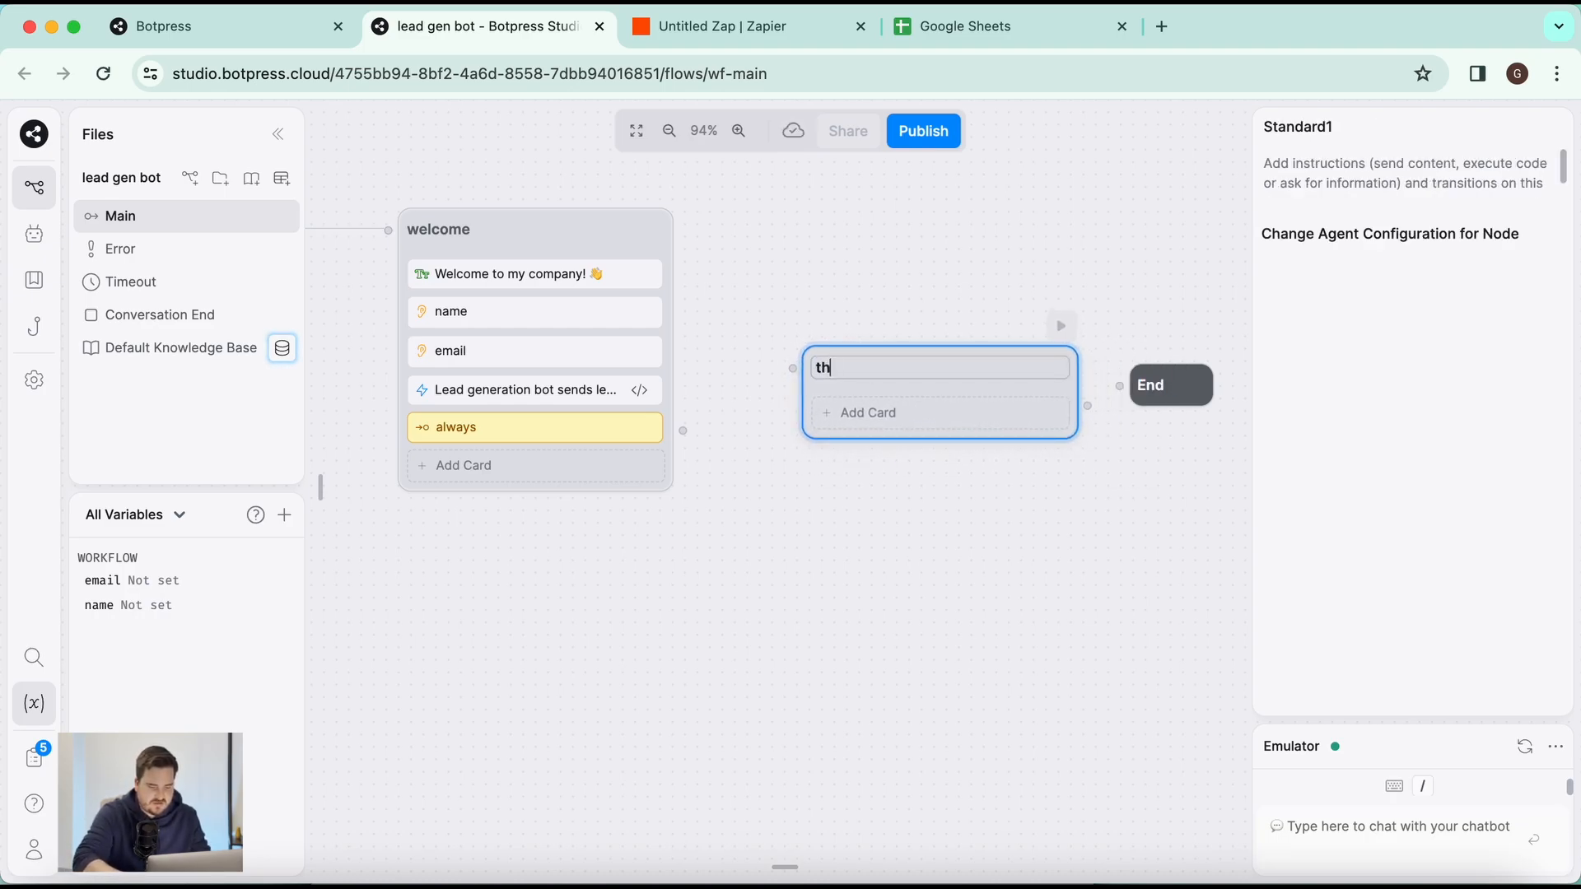
{"action": "type", "text": "ank_you"}
{"action": "key", "text": "Return"}
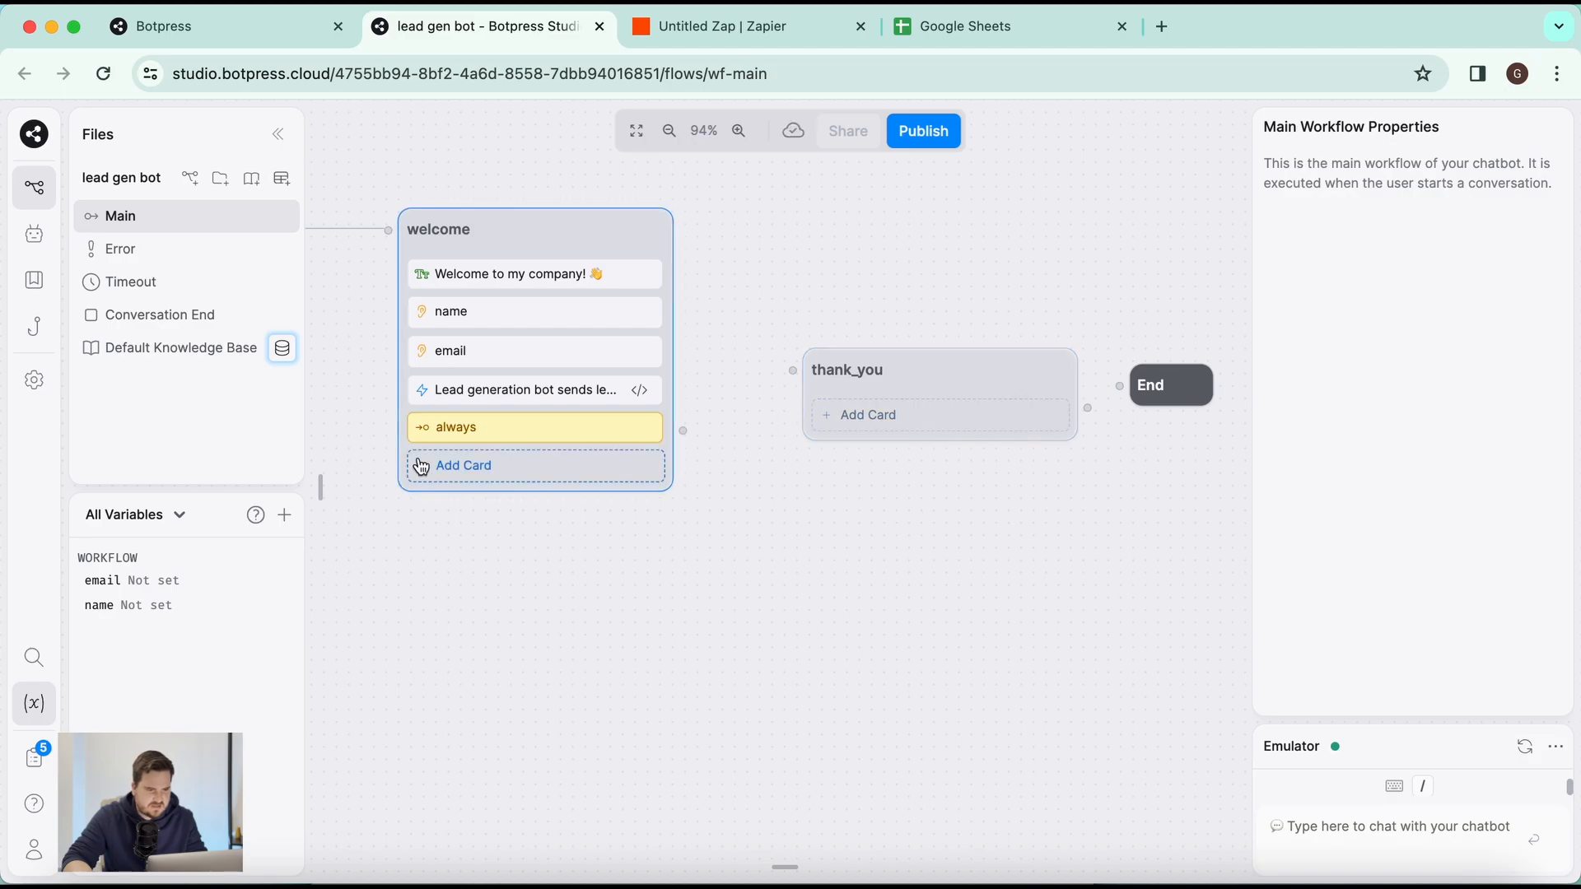
Step: Add a Text card to the thank_you node with the message "Thank you for the details"
{"action": "left_click", "coordinate": [321, 487]}
{"action": "scroll", "coordinate": [471, 461], "scroll_direction": "up", "scroll_amount": 5}
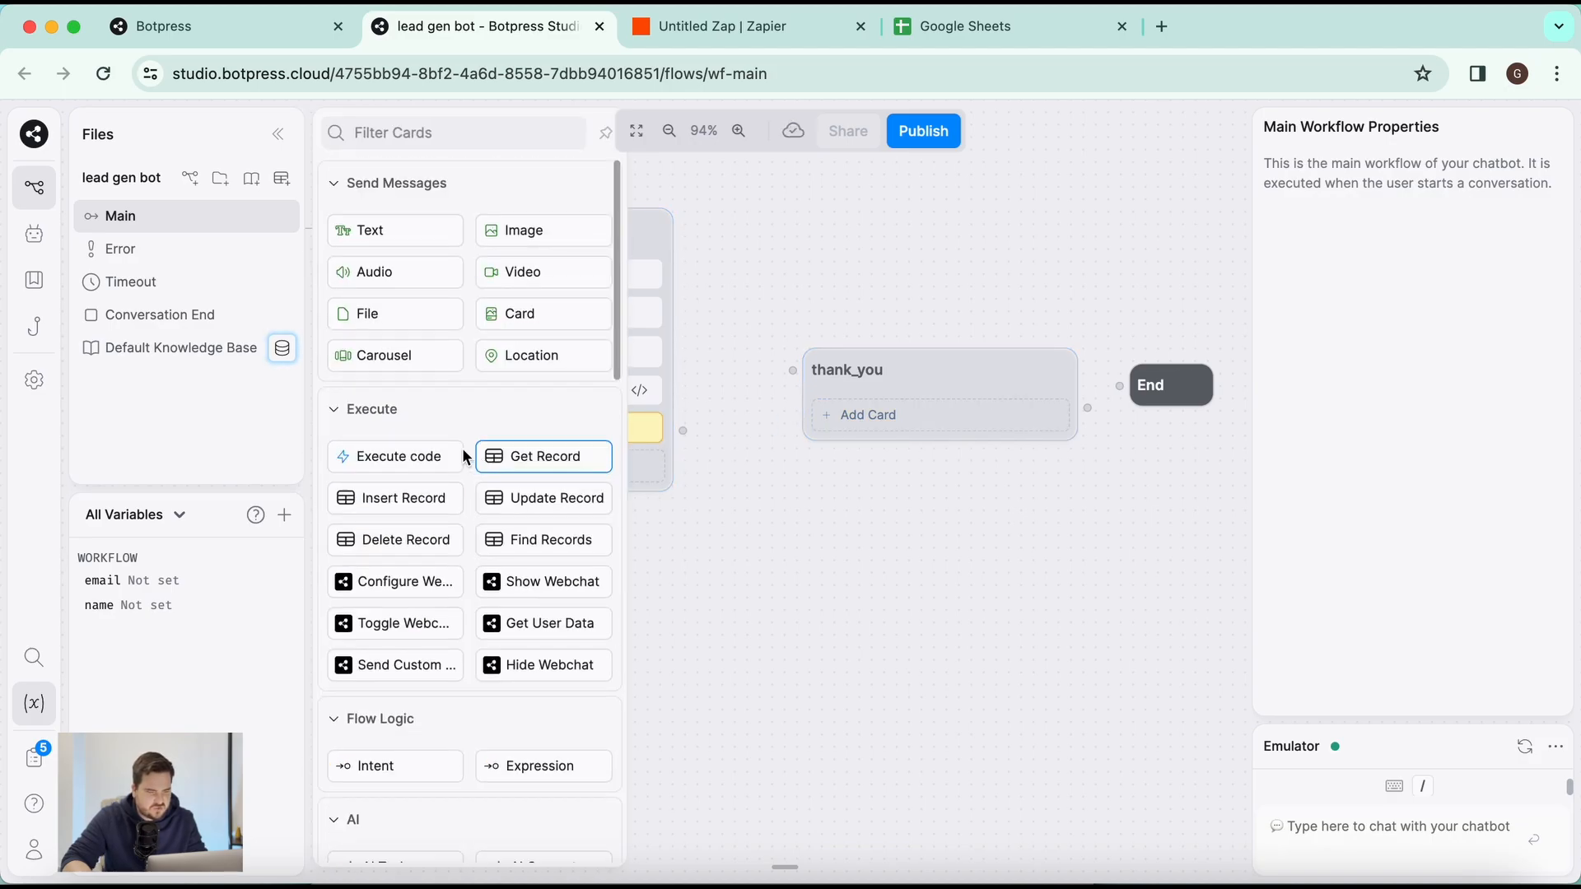
{"action": "left_click_drag", "start_coordinate": [388, 236], "coordinate": [909, 413]}
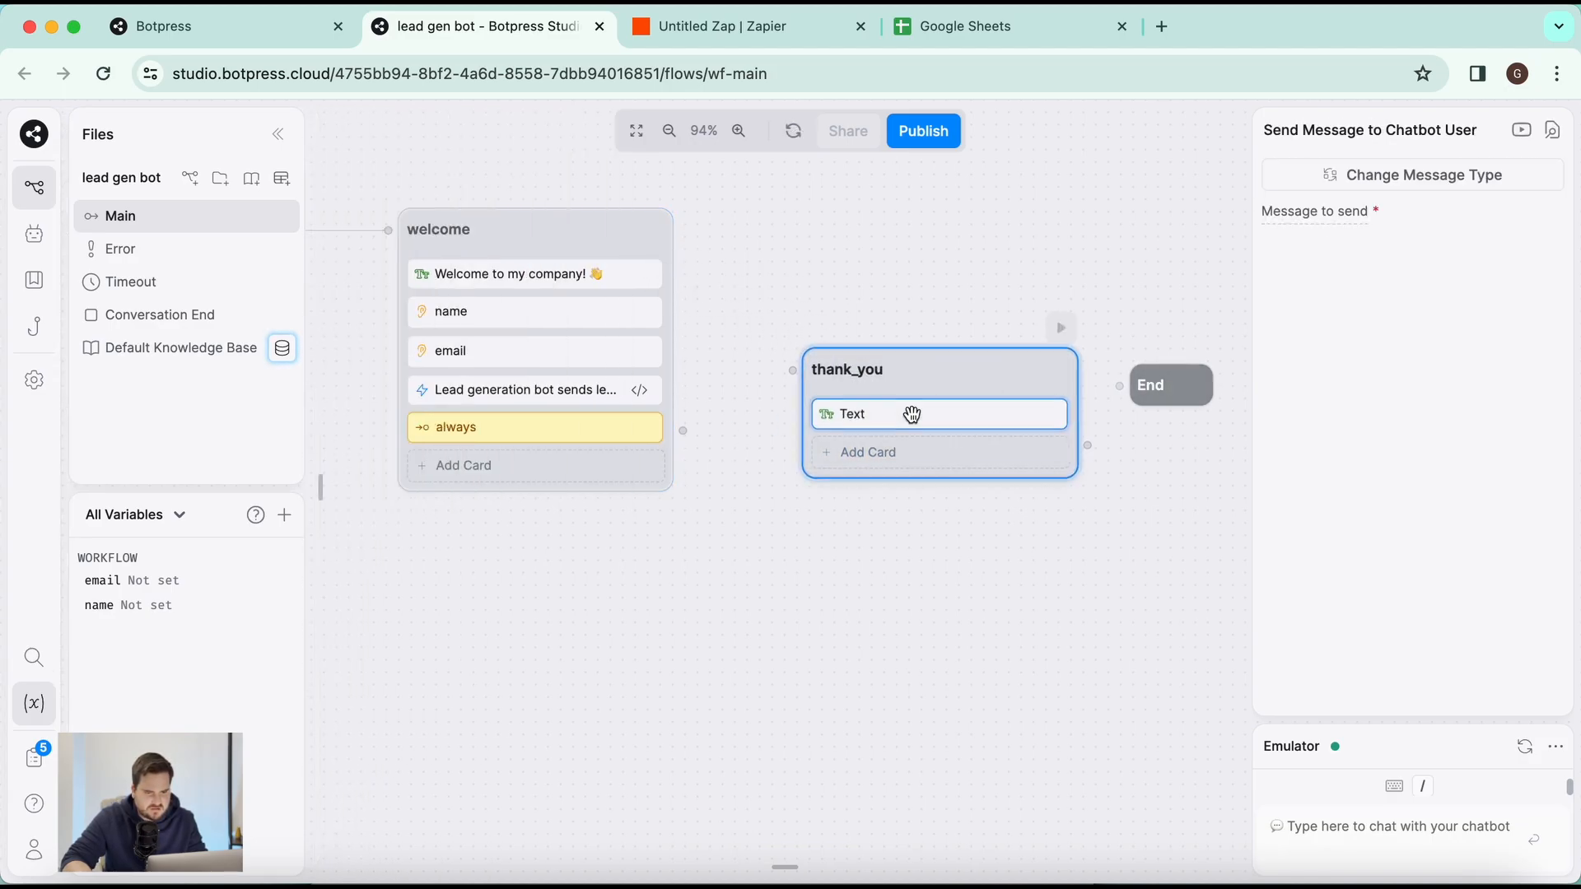
{"action": "type", "text": "Thank you"}
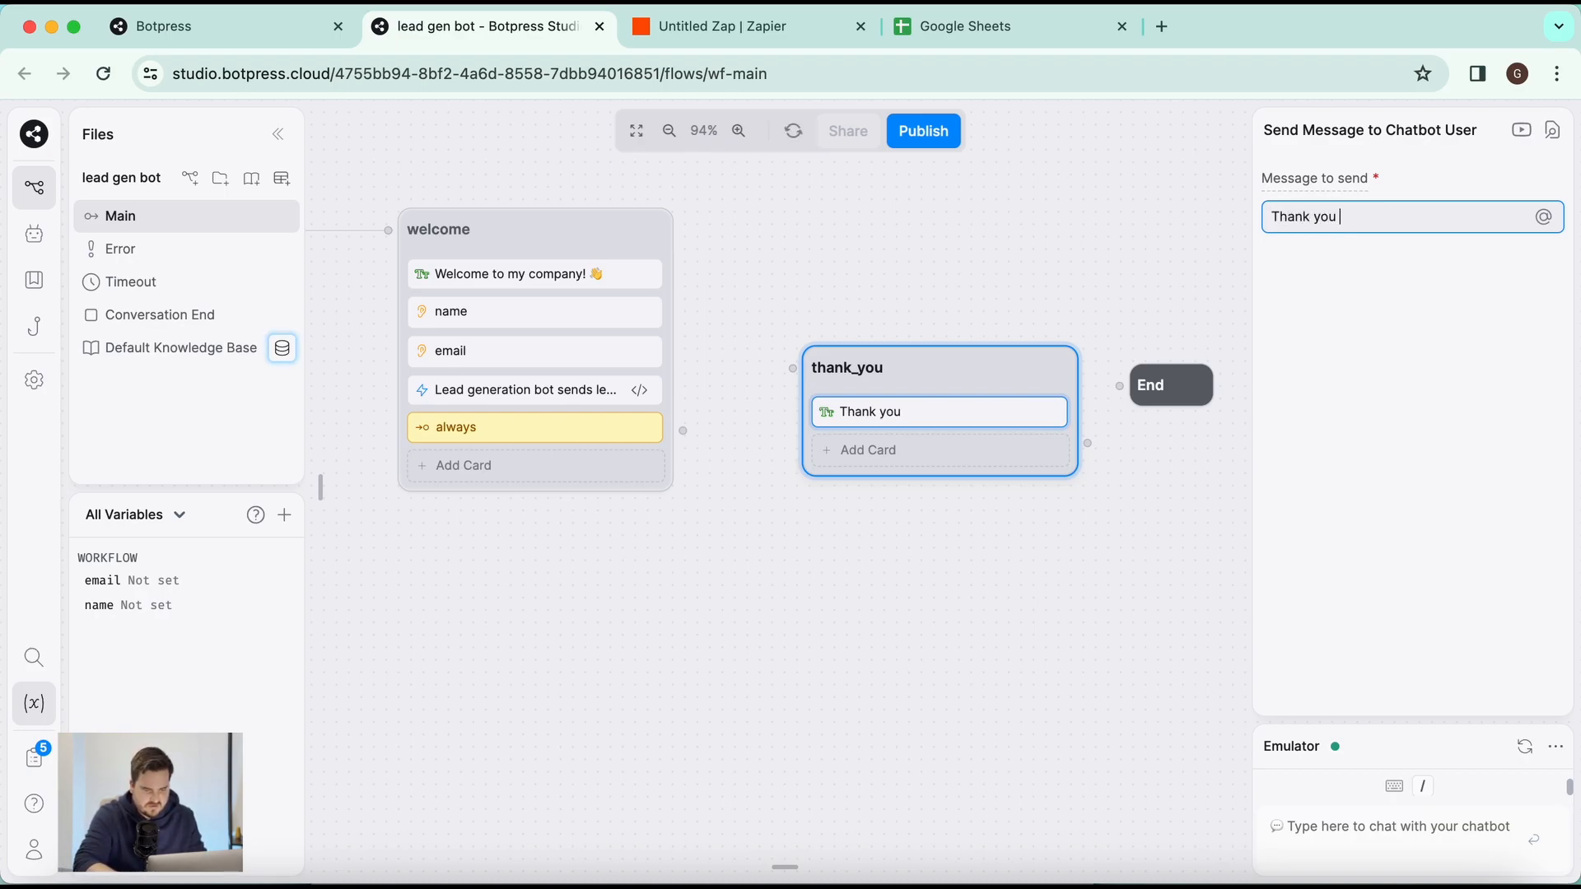
{"action": "type", "text": " for the details"}
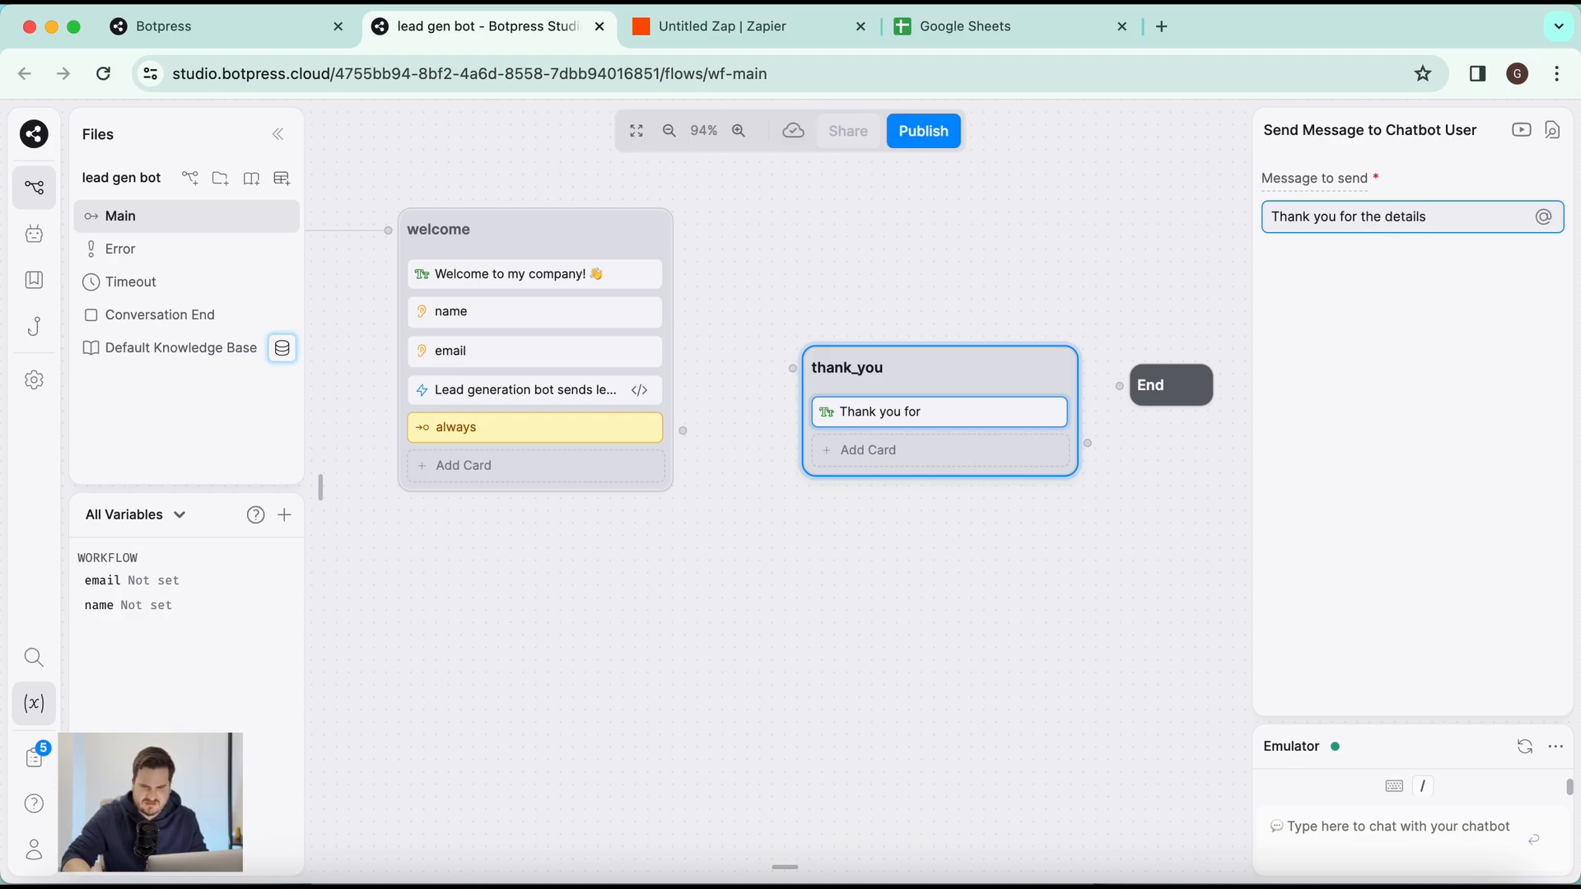
{"action": "left_click", "coordinate": [1465, 356]}
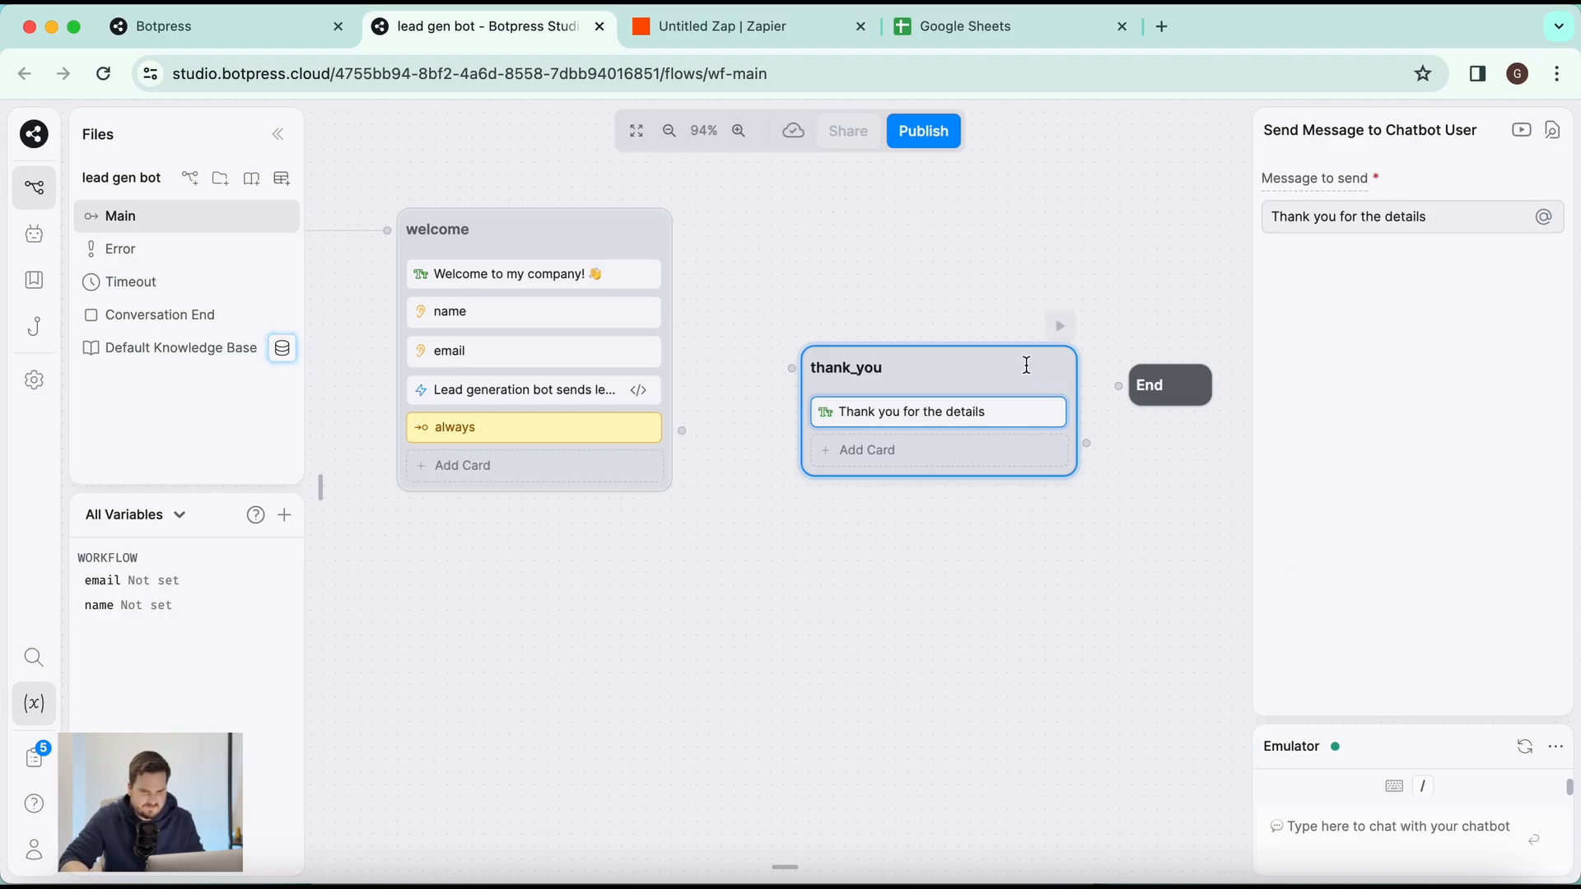
Step: Move the thank_you node up, add an Expression card to it, and connect that always transition to the End node
{"action": "left_click_drag", "start_coordinate": [1021, 351], "coordinate": [975, 260]}
{"action": "left_click", "coordinate": [825, 469]}
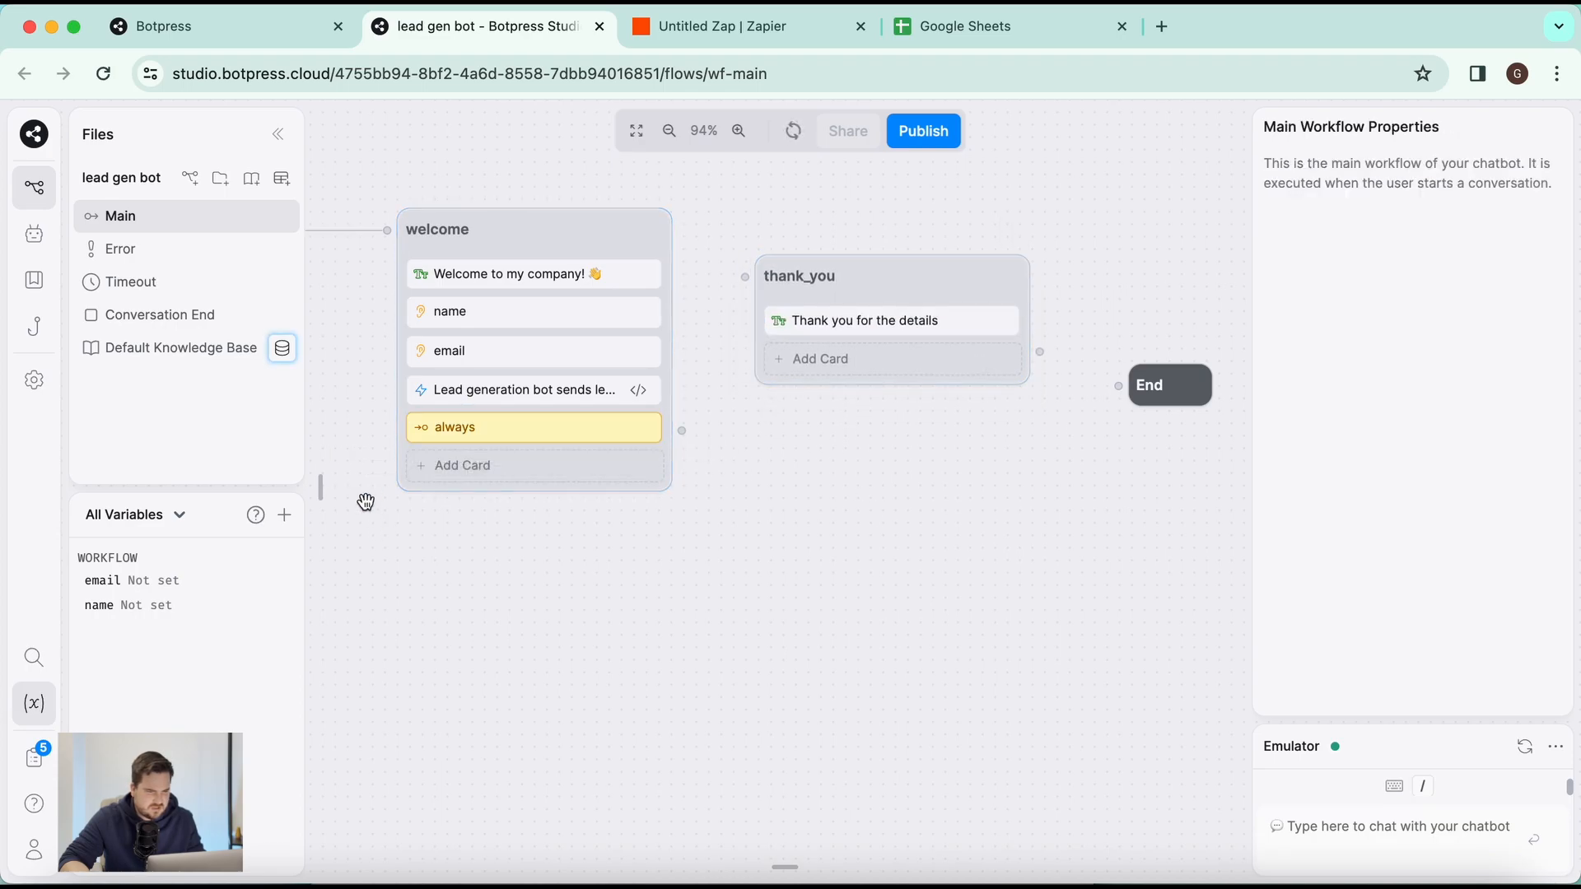
{"action": "mouse_move", "coordinate": [314, 480]}
{"action": "scroll", "coordinate": [468, 664], "scroll_direction": "down", "scroll_amount": 3}
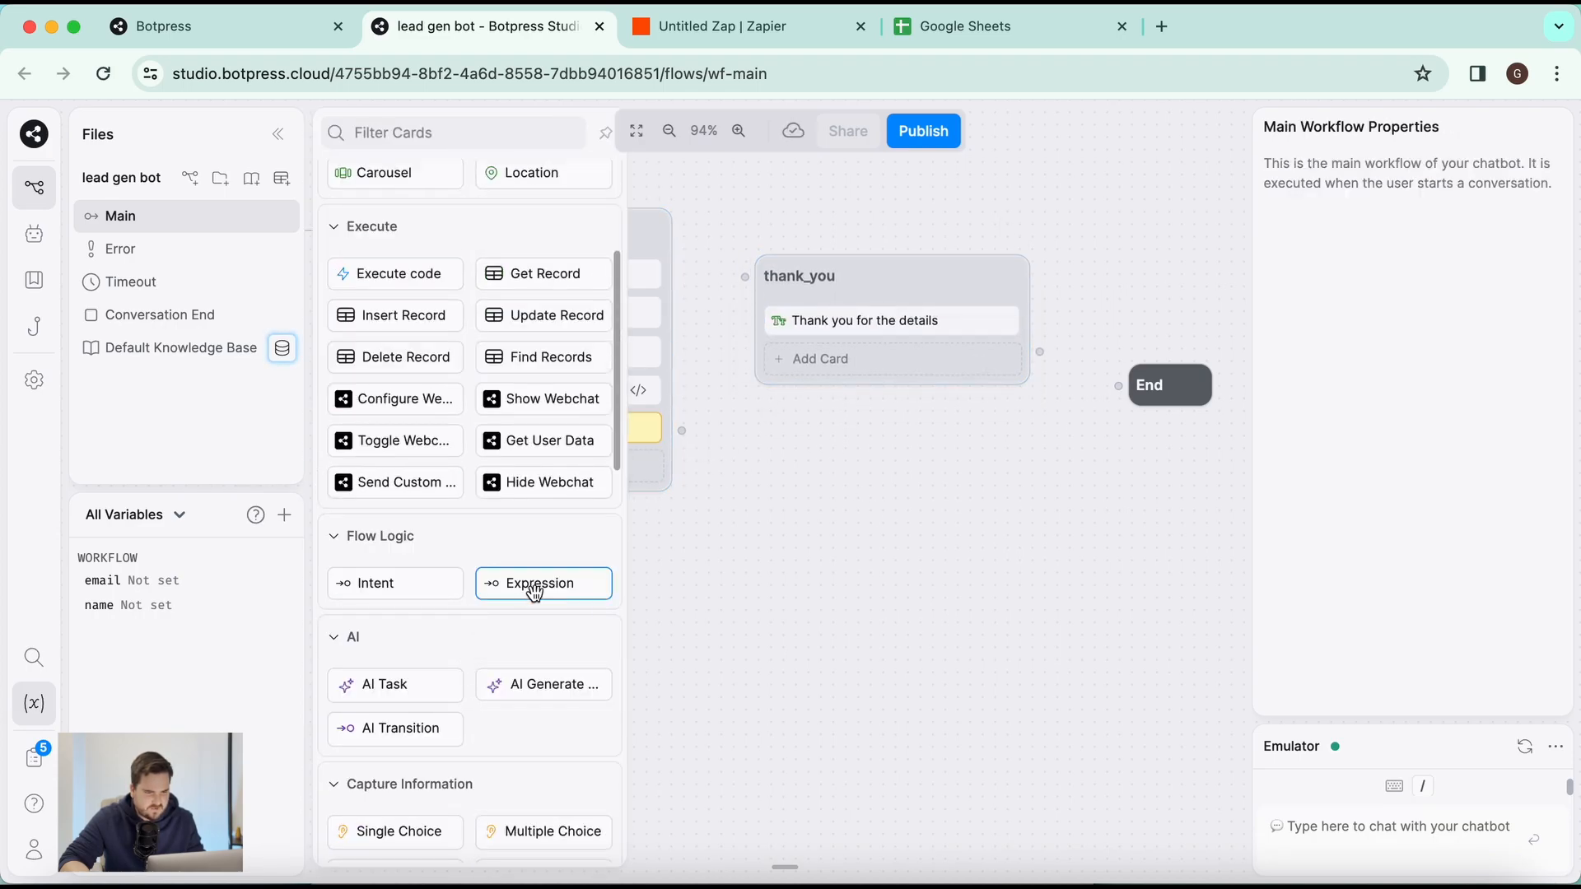
{"action": "left_click_drag", "start_coordinate": [539, 586], "coordinate": [848, 356]}
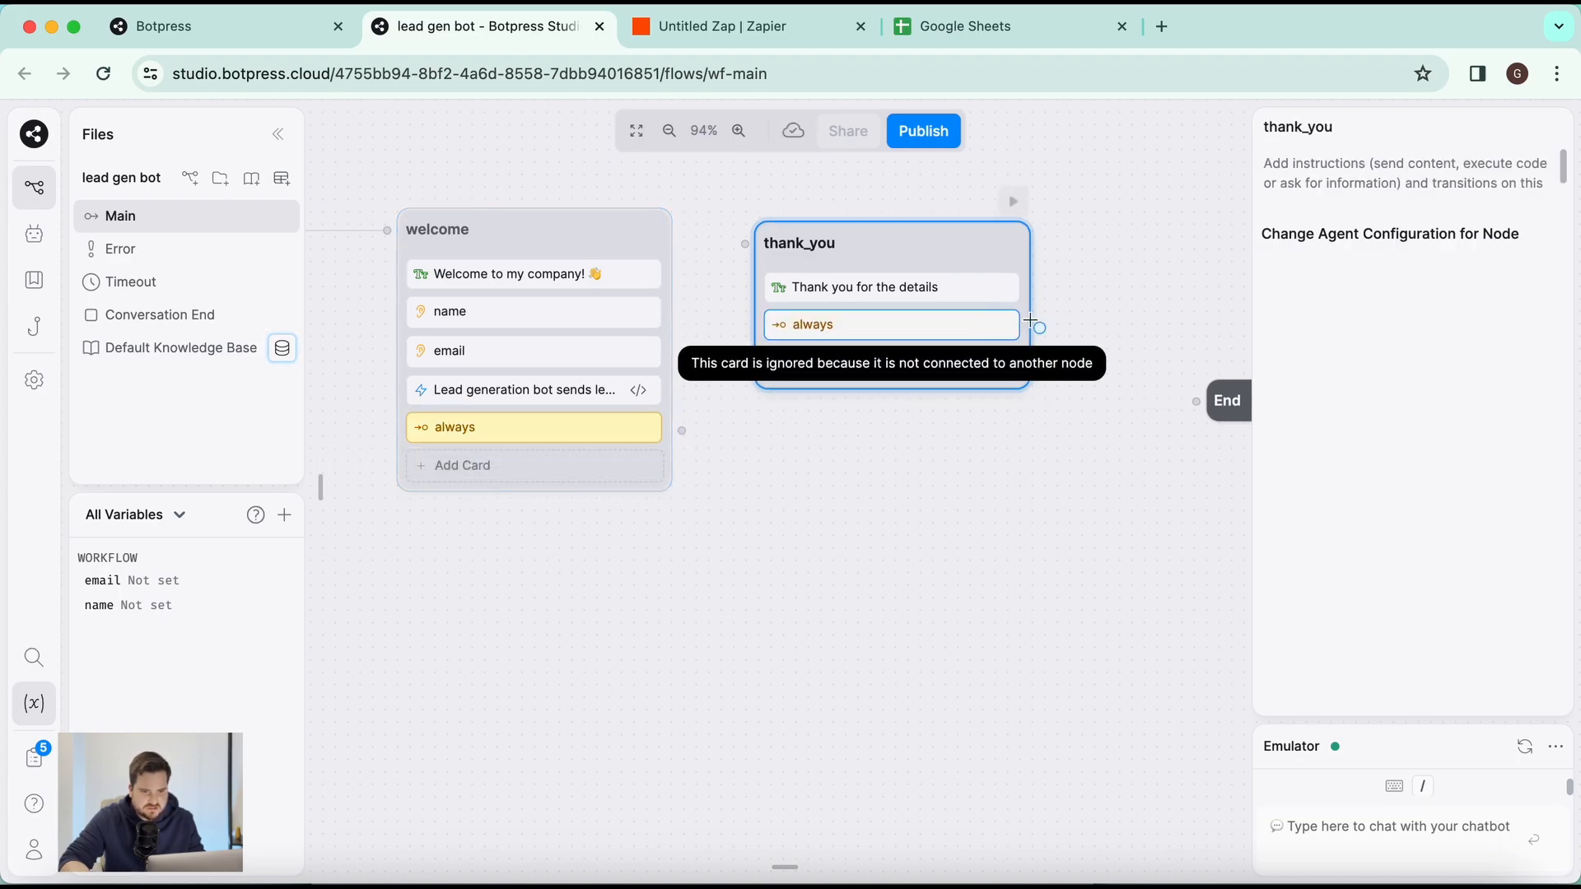
{"action": "left_click_drag", "start_coordinate": [1041, 330], "coordinate": [1173, 398]}
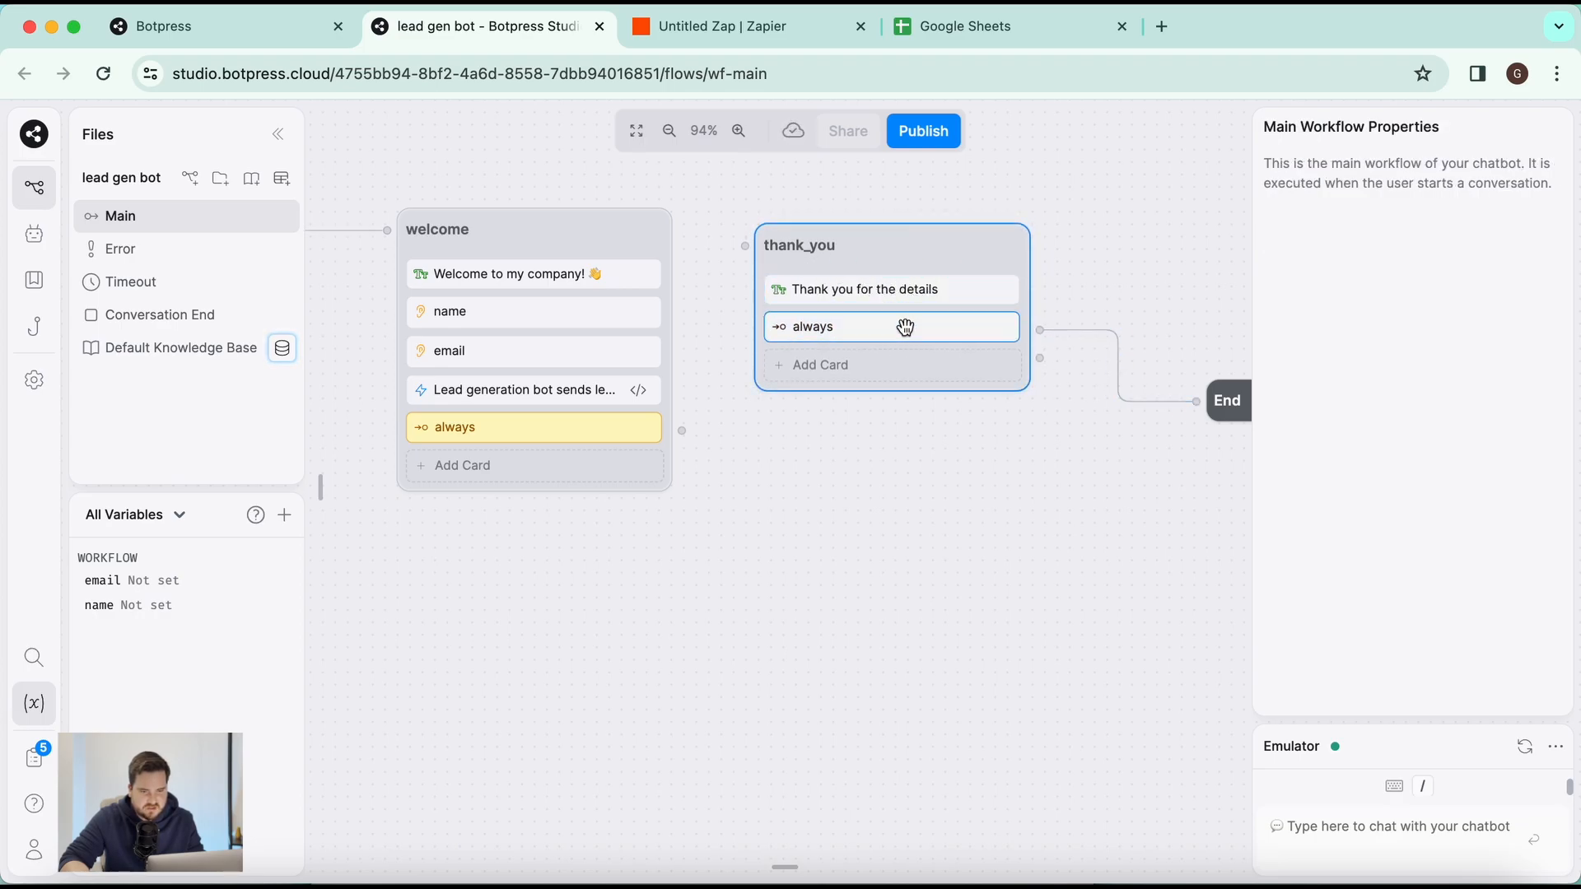
Step: Connect the welcome node's always transition to the thank_you node
{"action": "left_click", "coordinate": [683, 429]}
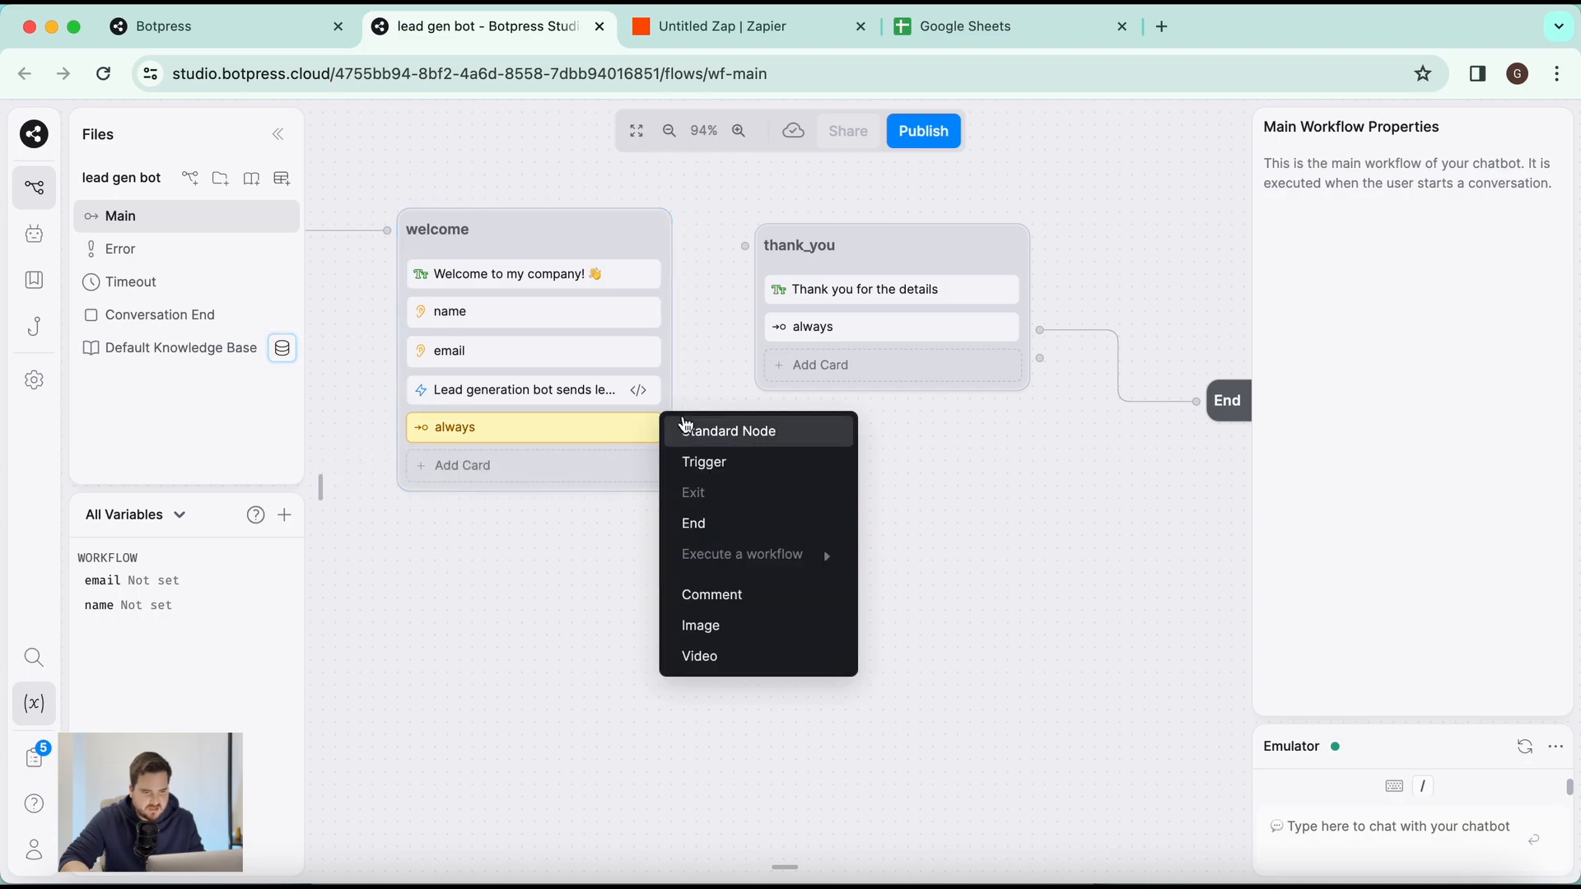
{"action": "left_click_drag", "start_coordinate": [682, 430], "coordinate": [757, 240]}
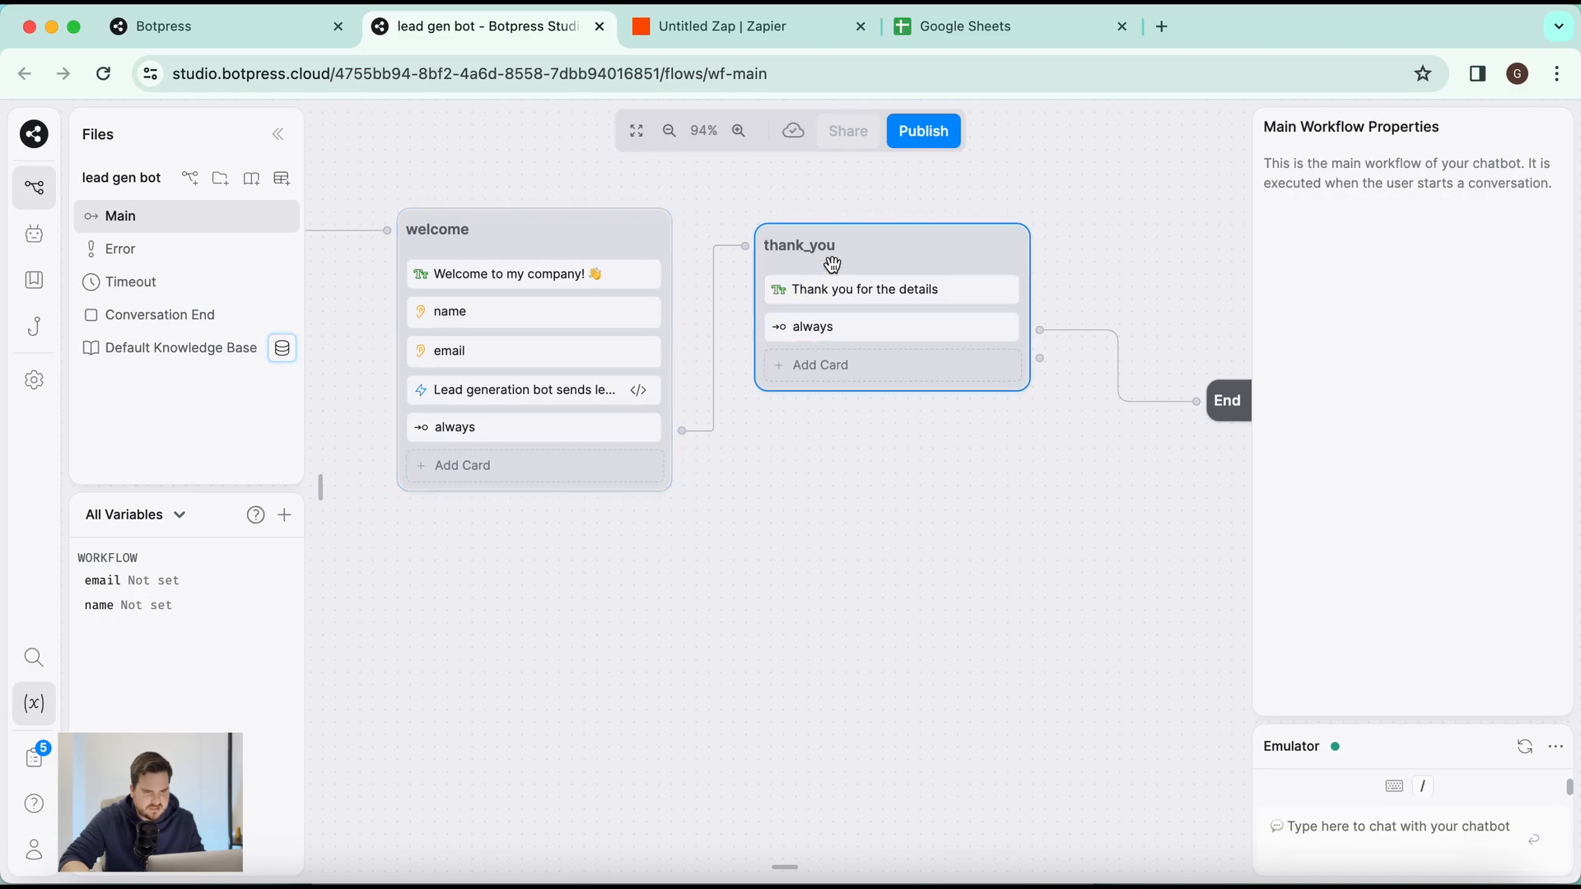
{"action": "scroll", "coordinate": [770, 525], "scroll_direction": "down", "scroll_amount": 3}
{"action": "scroll", "coordinate": [771, 525], "scroll_direction": "down", "scroll_amount": 2}
{"action": "left_click", "coordinate": [633, 350]}
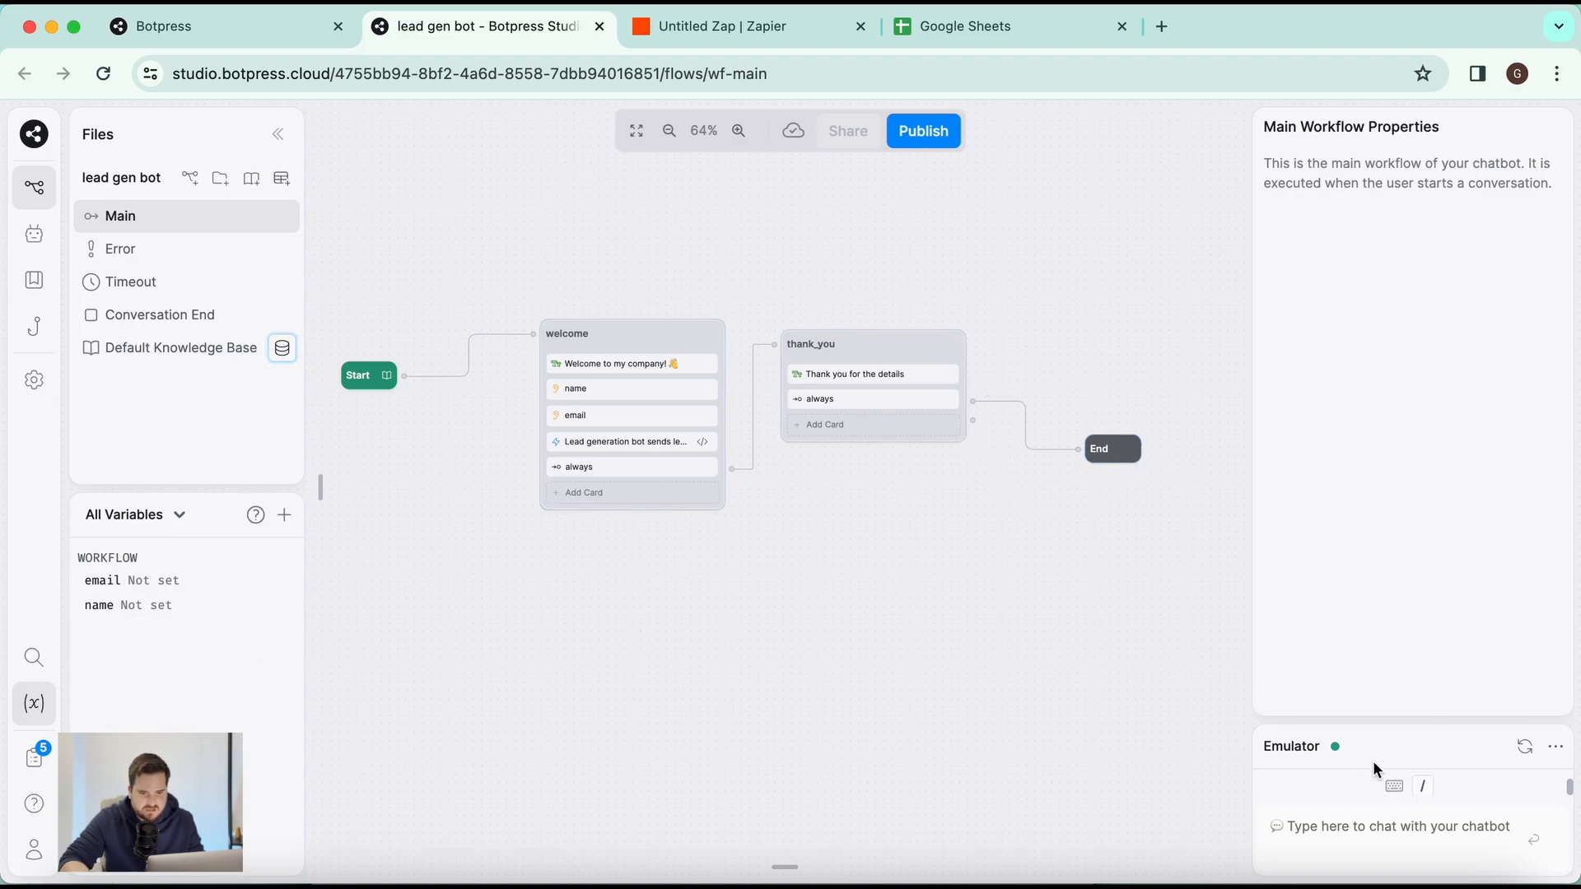
Step: Switch to the Zap in Zapier and test the Catch Hook trigger
{"action": "left_click", "coordinate": [720, 26]}
{"action": "scroll", "coordinate": [1397, 671], "scroll_direction": "down", "scroll_amount": 3}
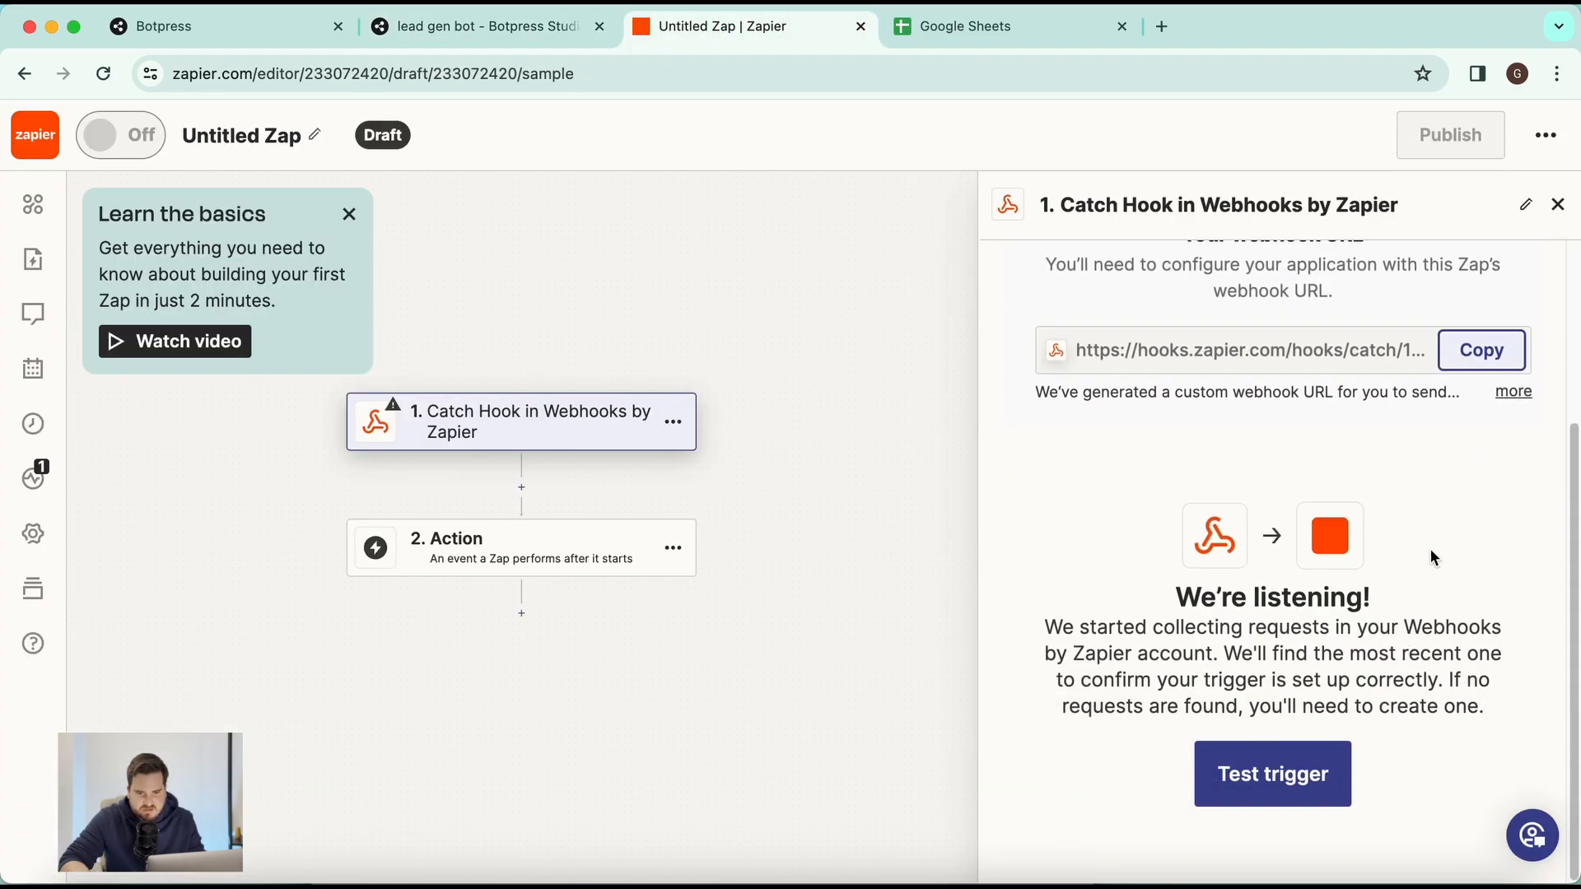
{"action": "left_click", "coordinate": [1294, 778]}
Step: Switch back to Botpress and start a test conversation in the emulator with the message "hello"
{"action": "left_click", "coordinate": [476, 28]}
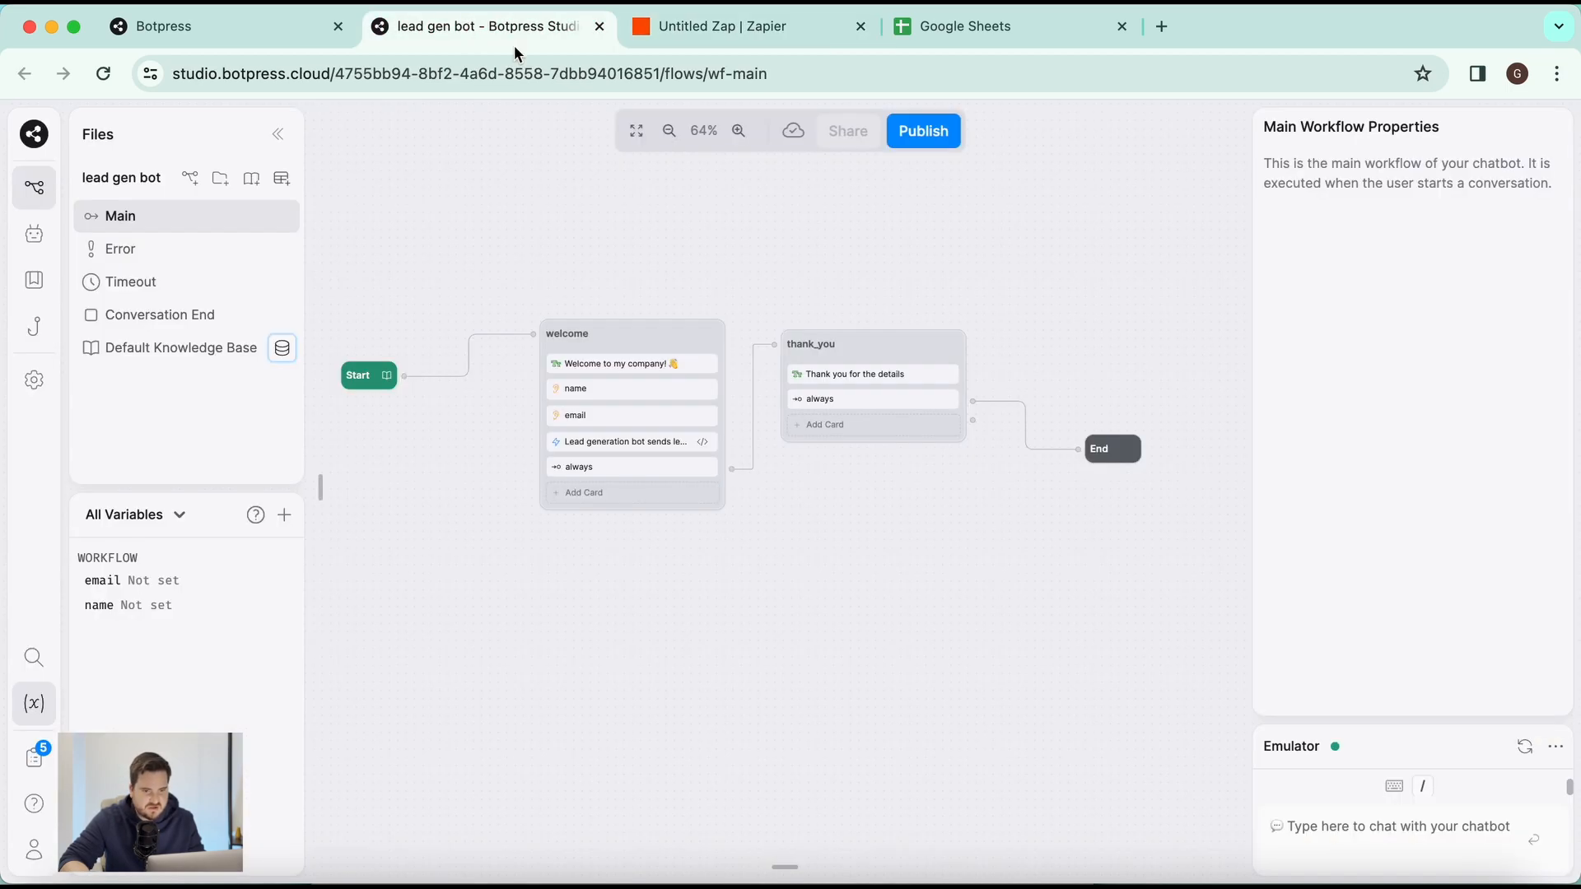
{"action": "left_click", "coordinate": [1444, 827]}
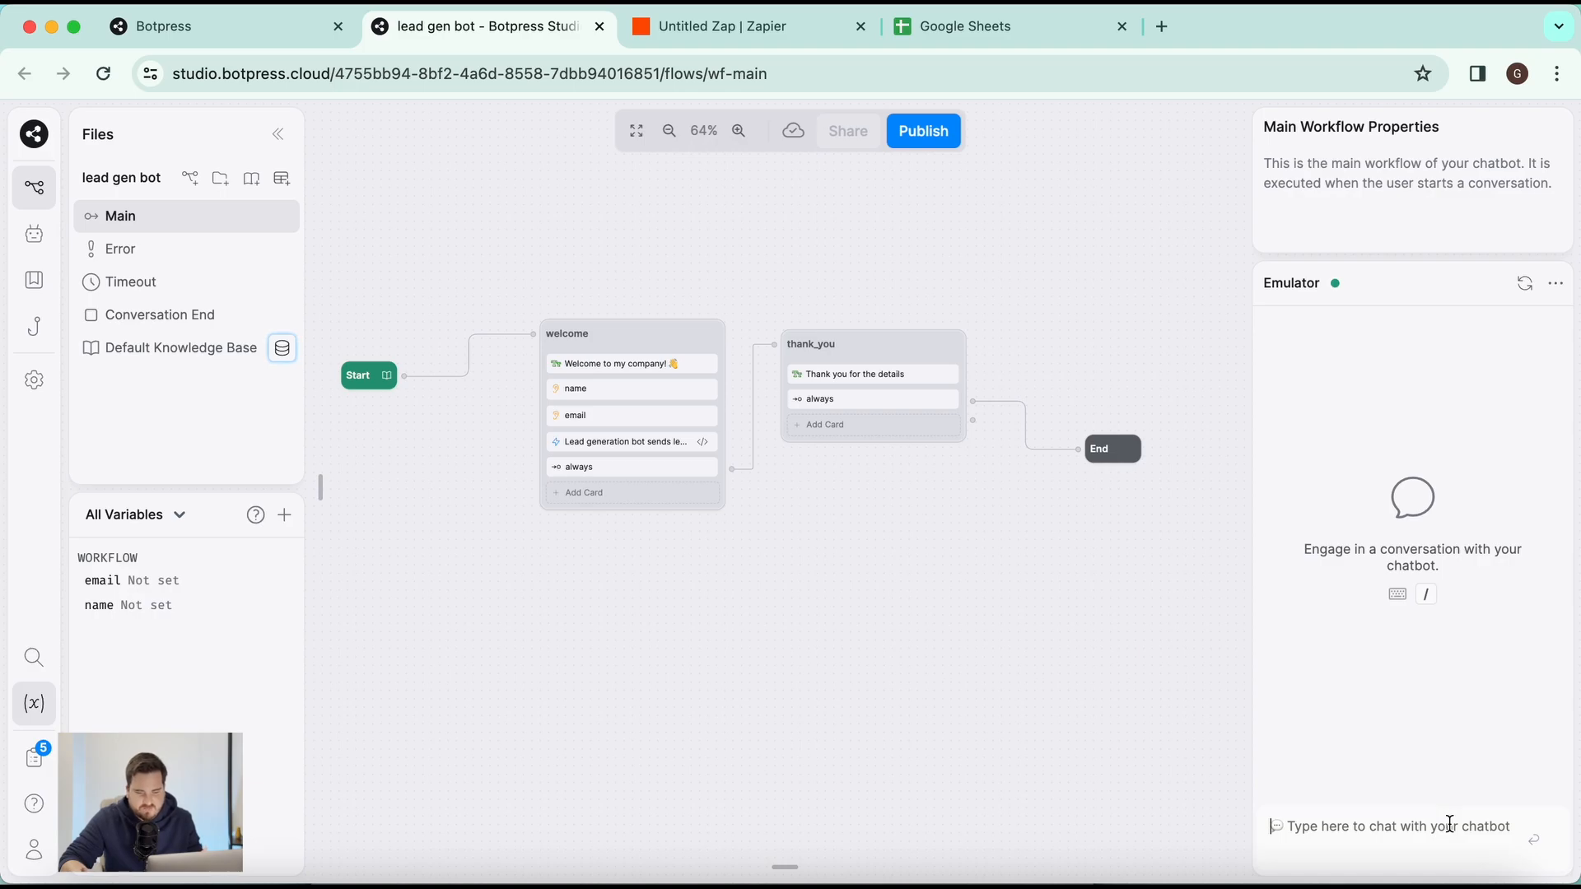
{"action": "type", "text": "h"}
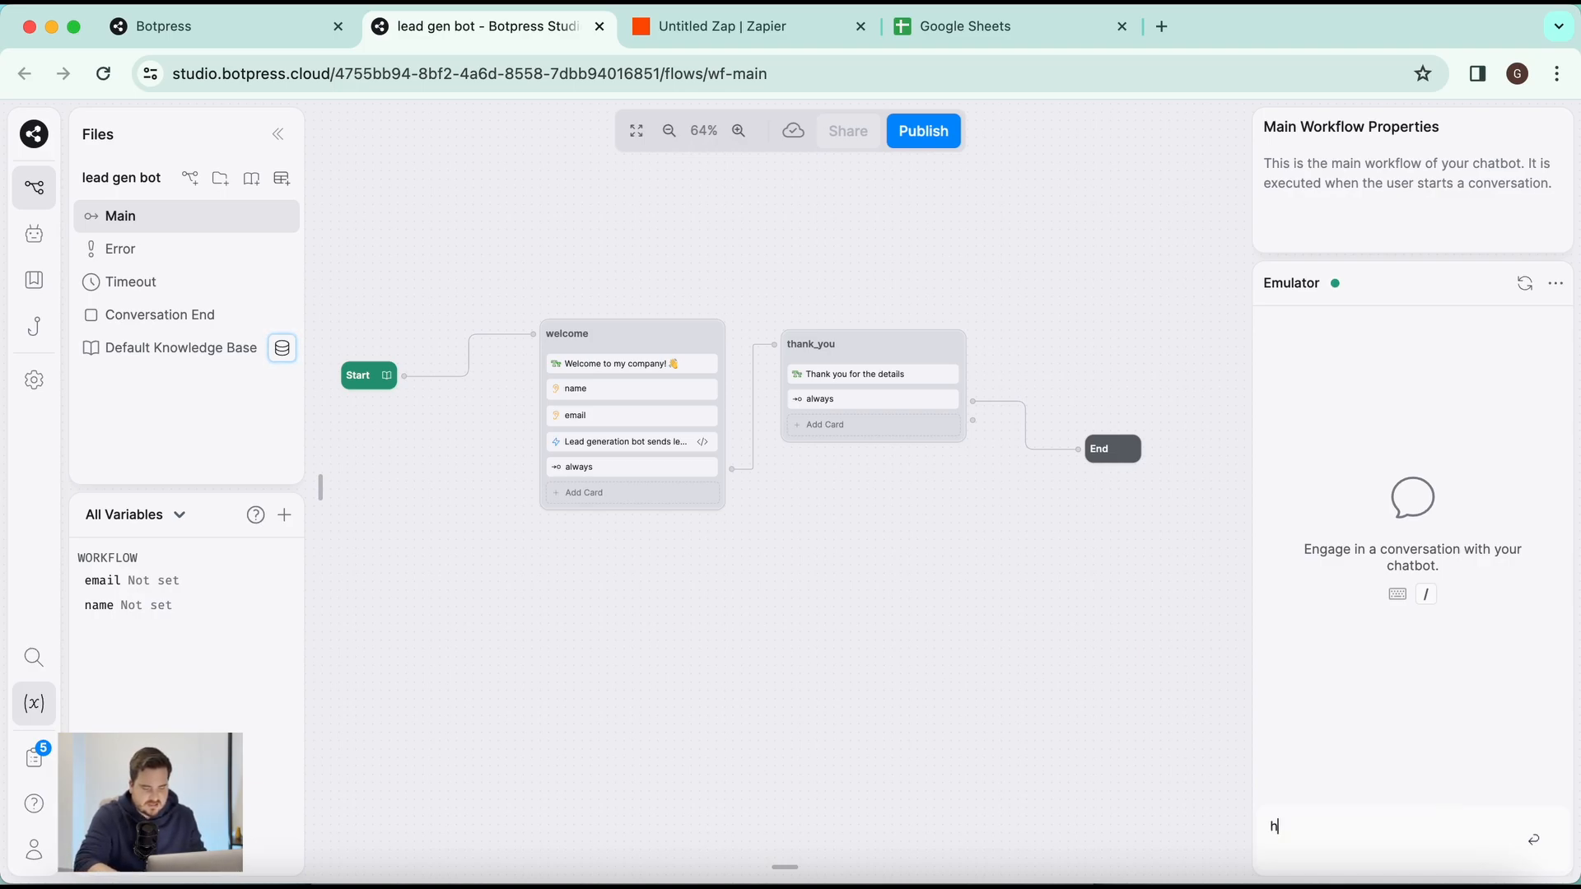
{"action": "type", "text": "ello"}
{"action": "key", "text": "Return"}
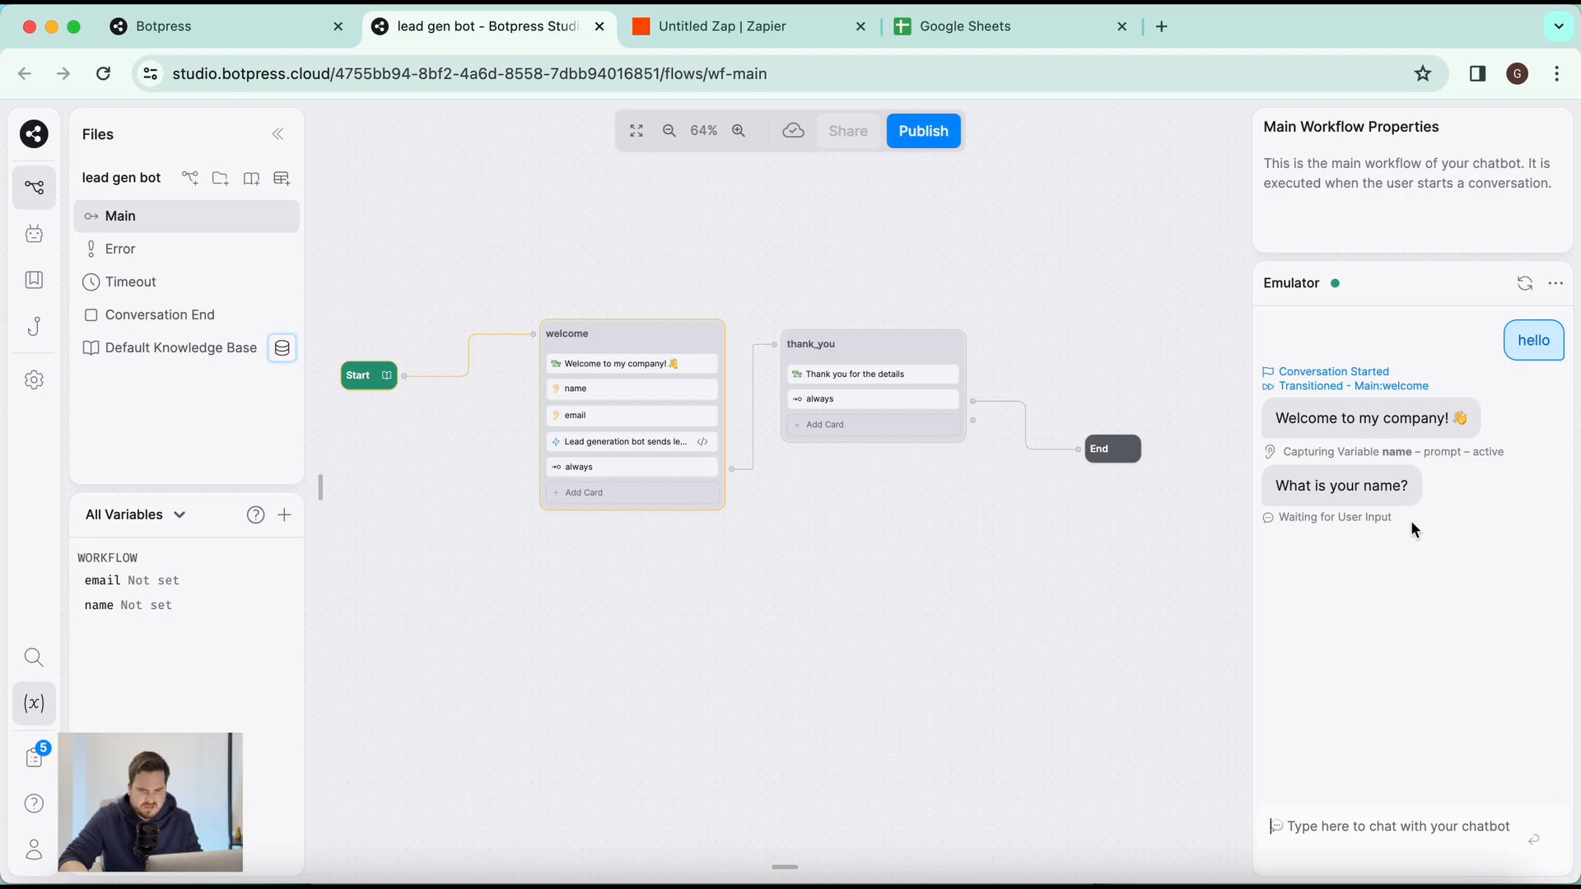
Step: Answer the chatbot's questions with a test first name and a test email address
{"action": "type", "text": "Gab"}
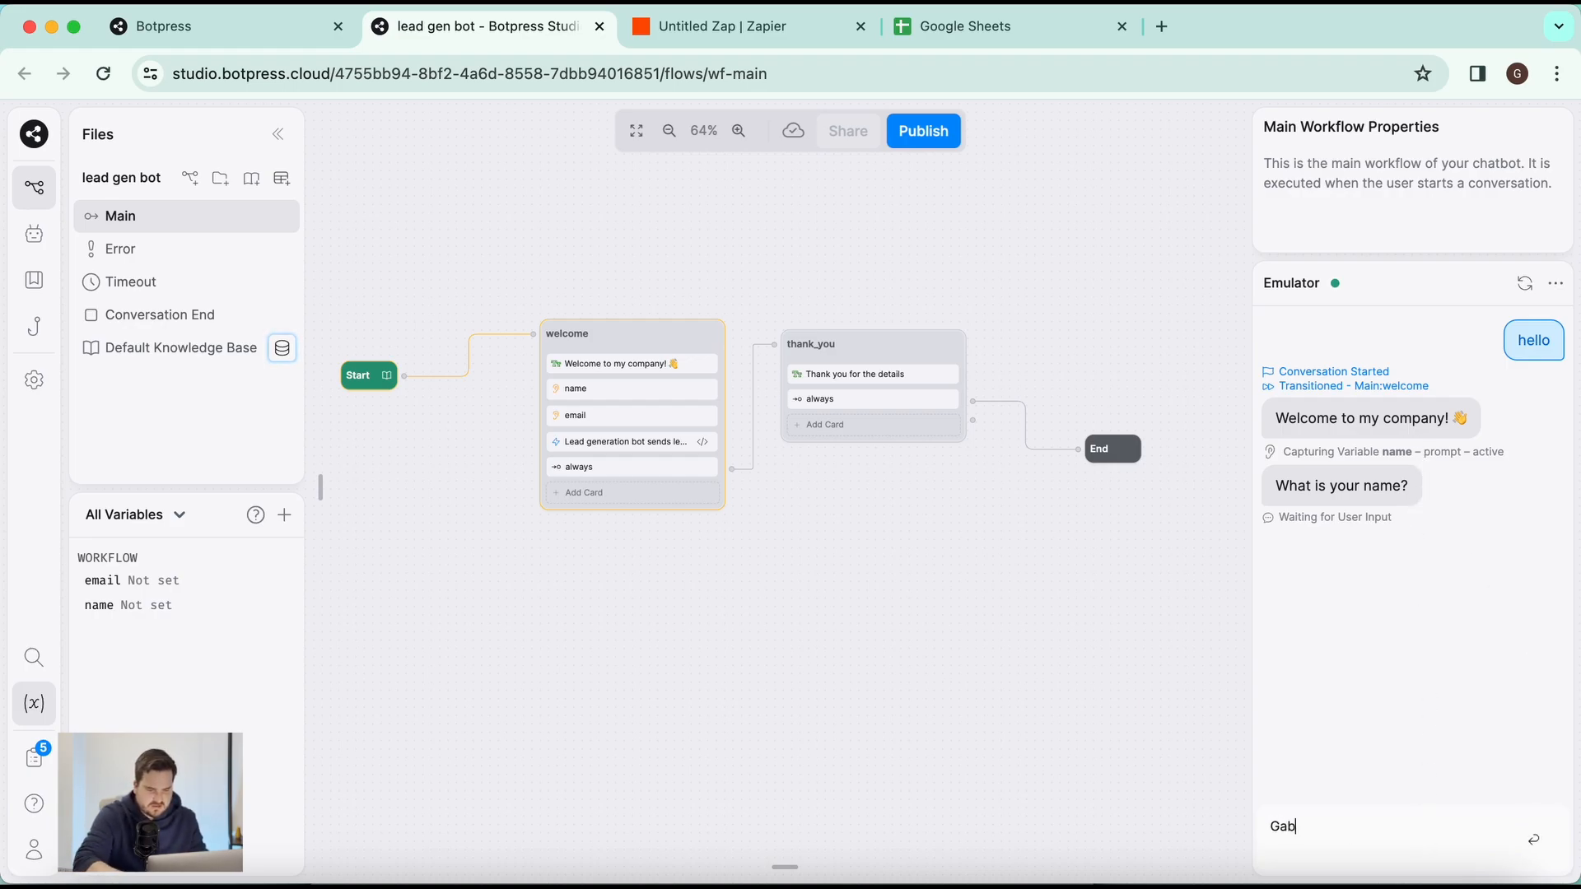
{"action": "type", "text": "riel"}
{"action": "key", "text": "Return"}
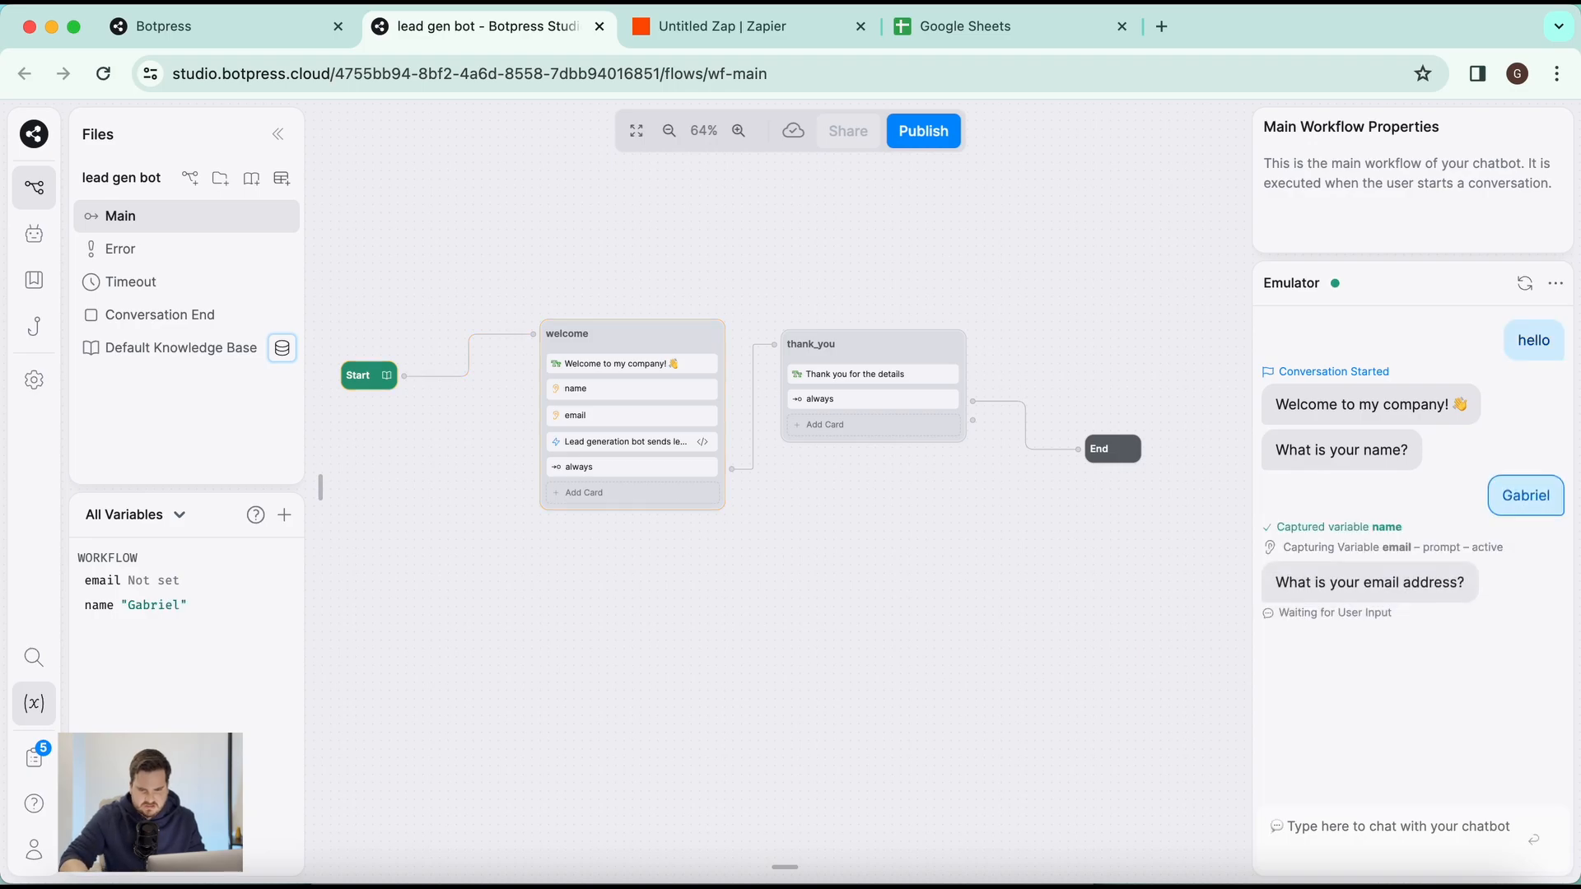
{"action": "type", "text": "gabriel@test.com"}
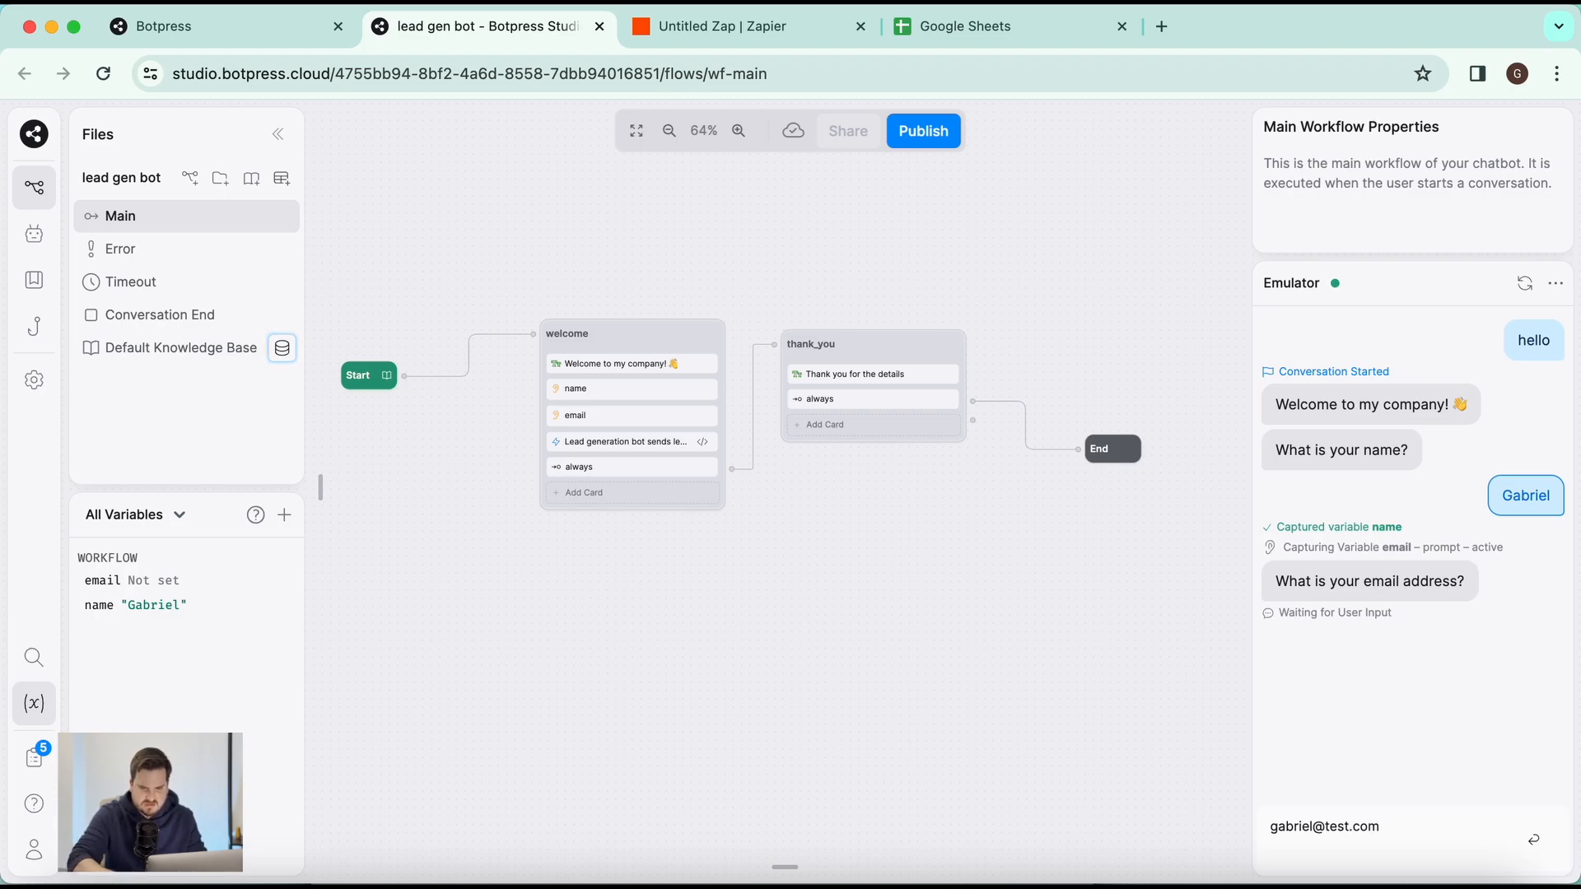
{"action": "key", "text": "Return"}
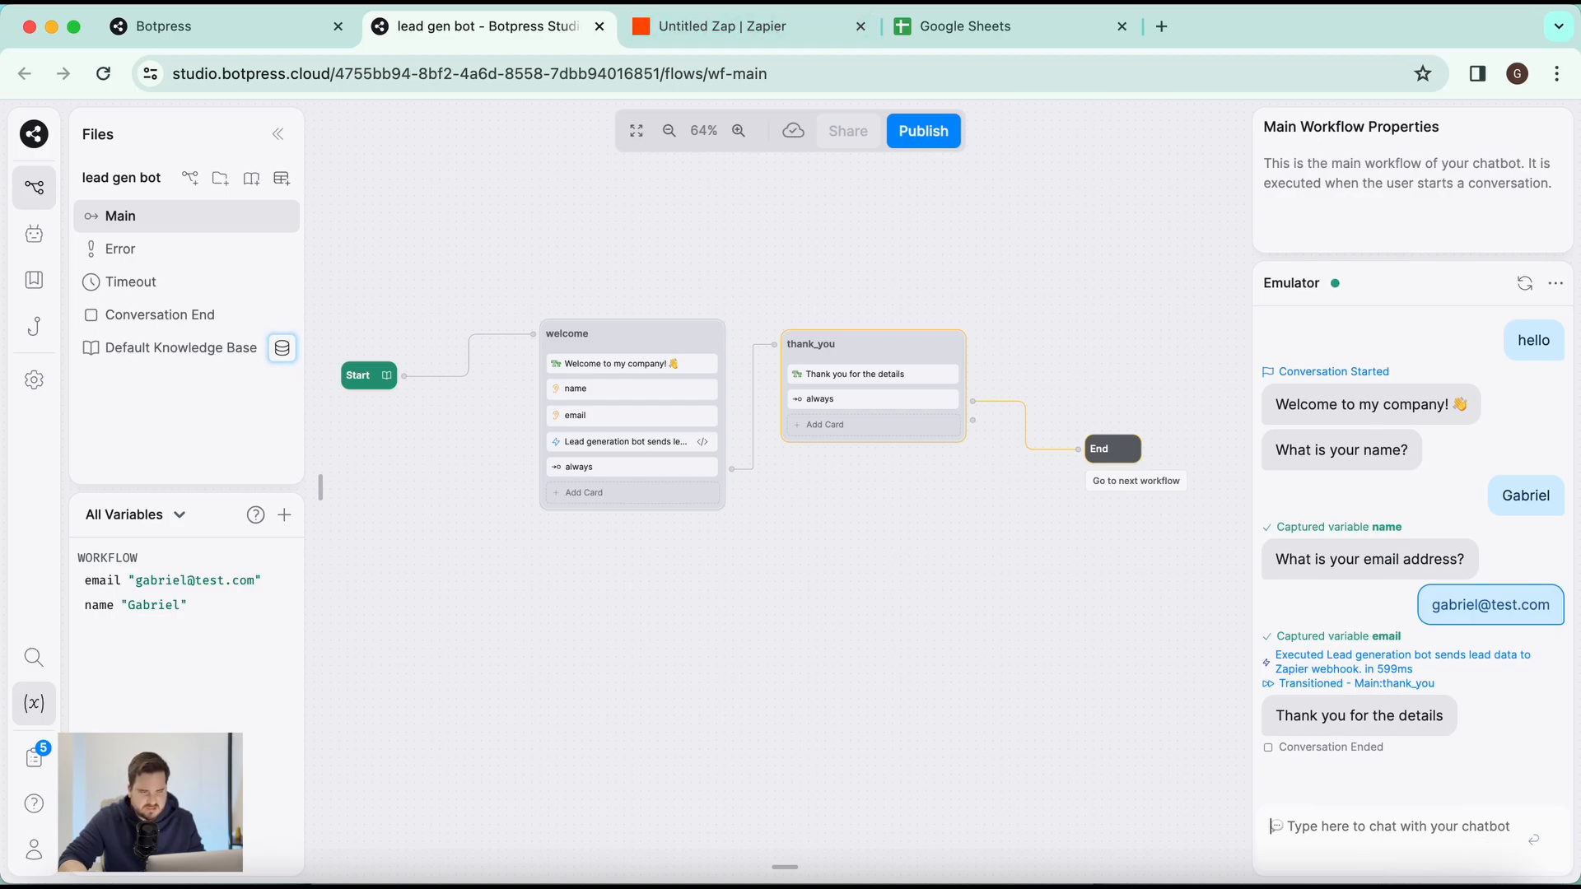
Step: Switch to Zapier, continue with the request A record, and choose Google Sheets as the action app
{"action": "left_click", "coordinate": [721, 25]}
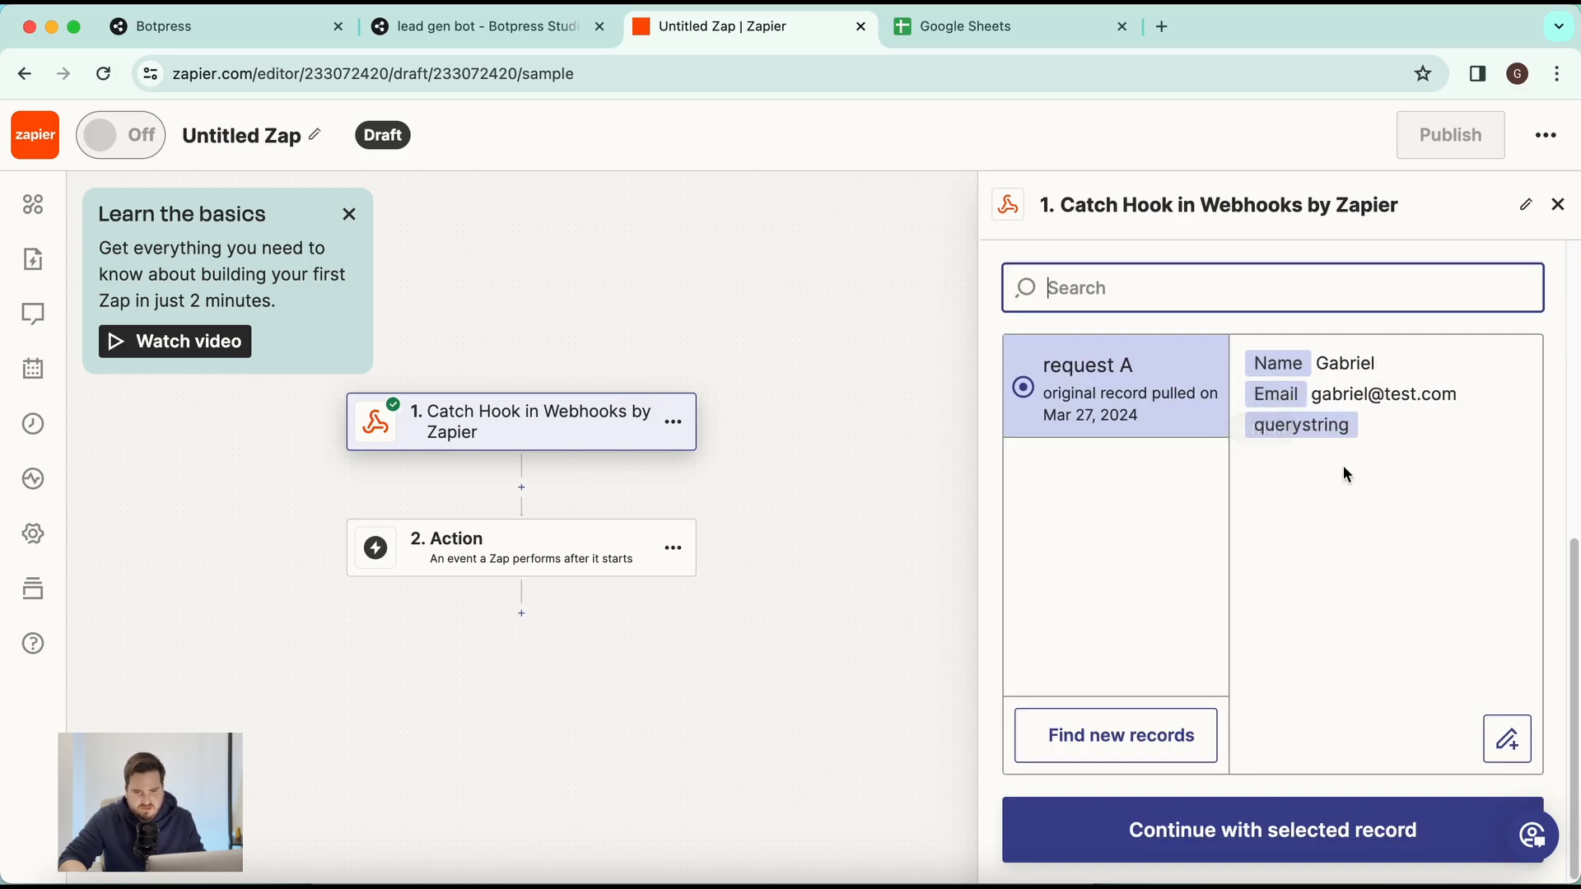
{"action": "left_click", "coordinate": [1351, 833]}
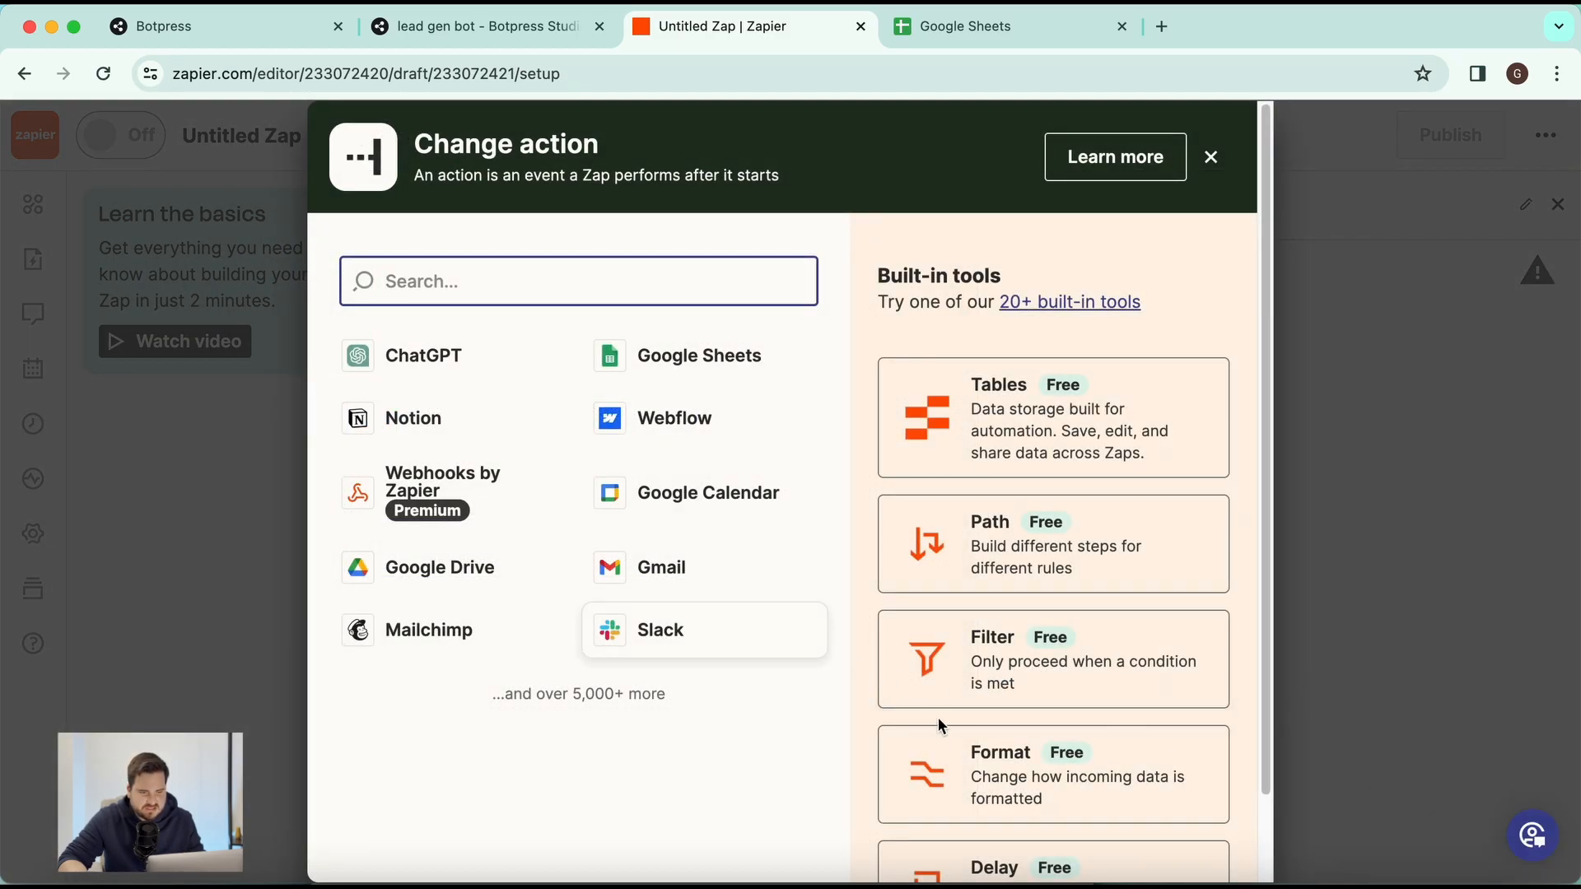
{"action": "scroll", "coordinate": [942, 718], "scroll_direction": "down", "scroll_amount": 2}
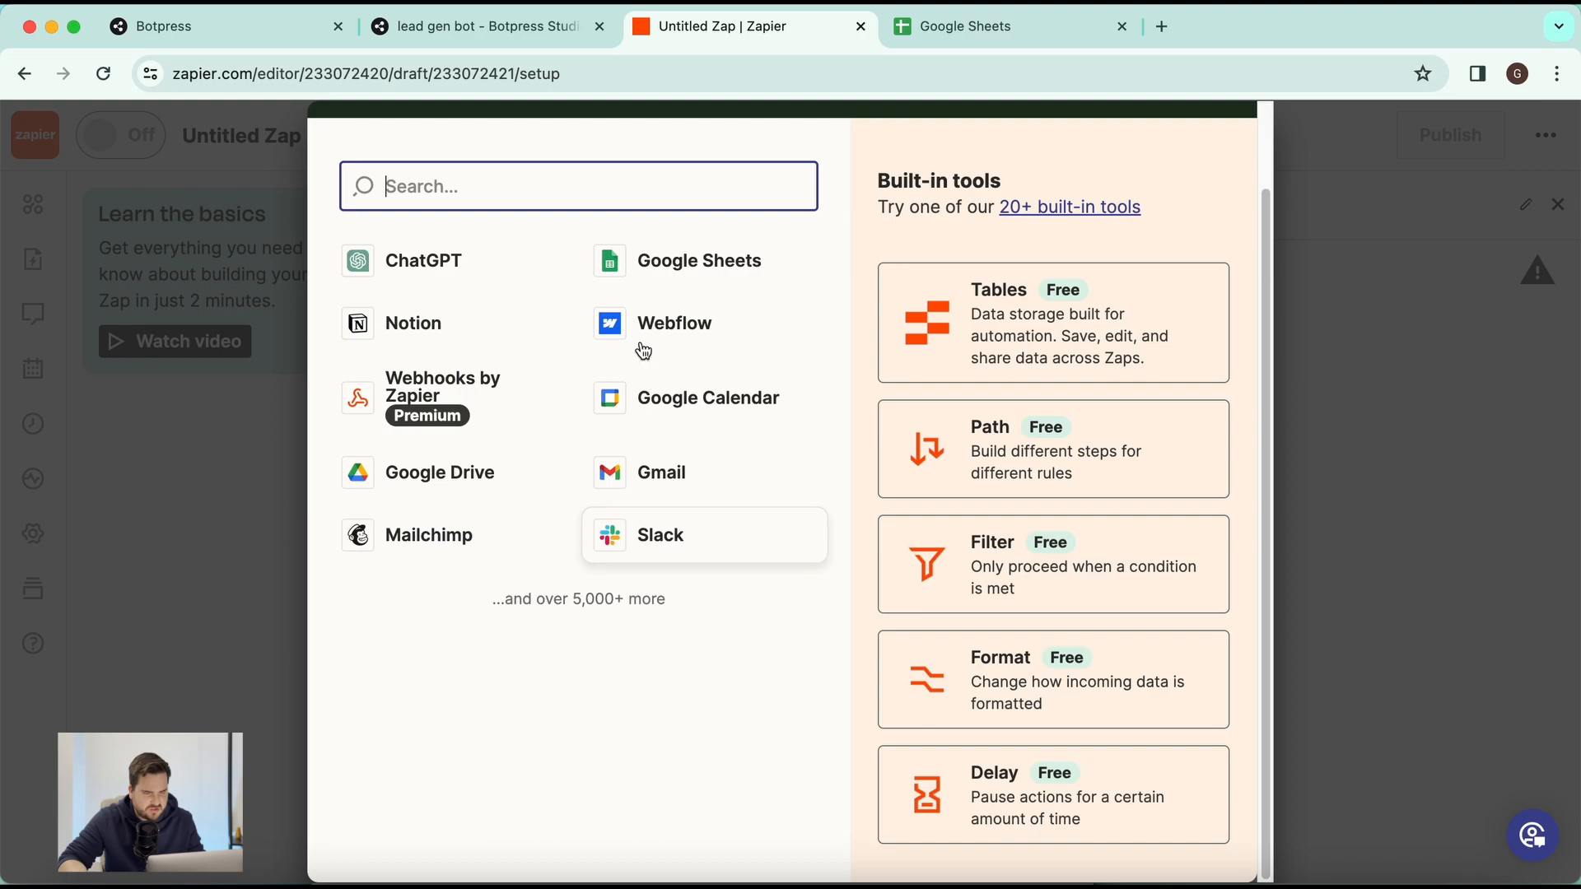
{"action": "left_click", "coordinate": [669, 278]}
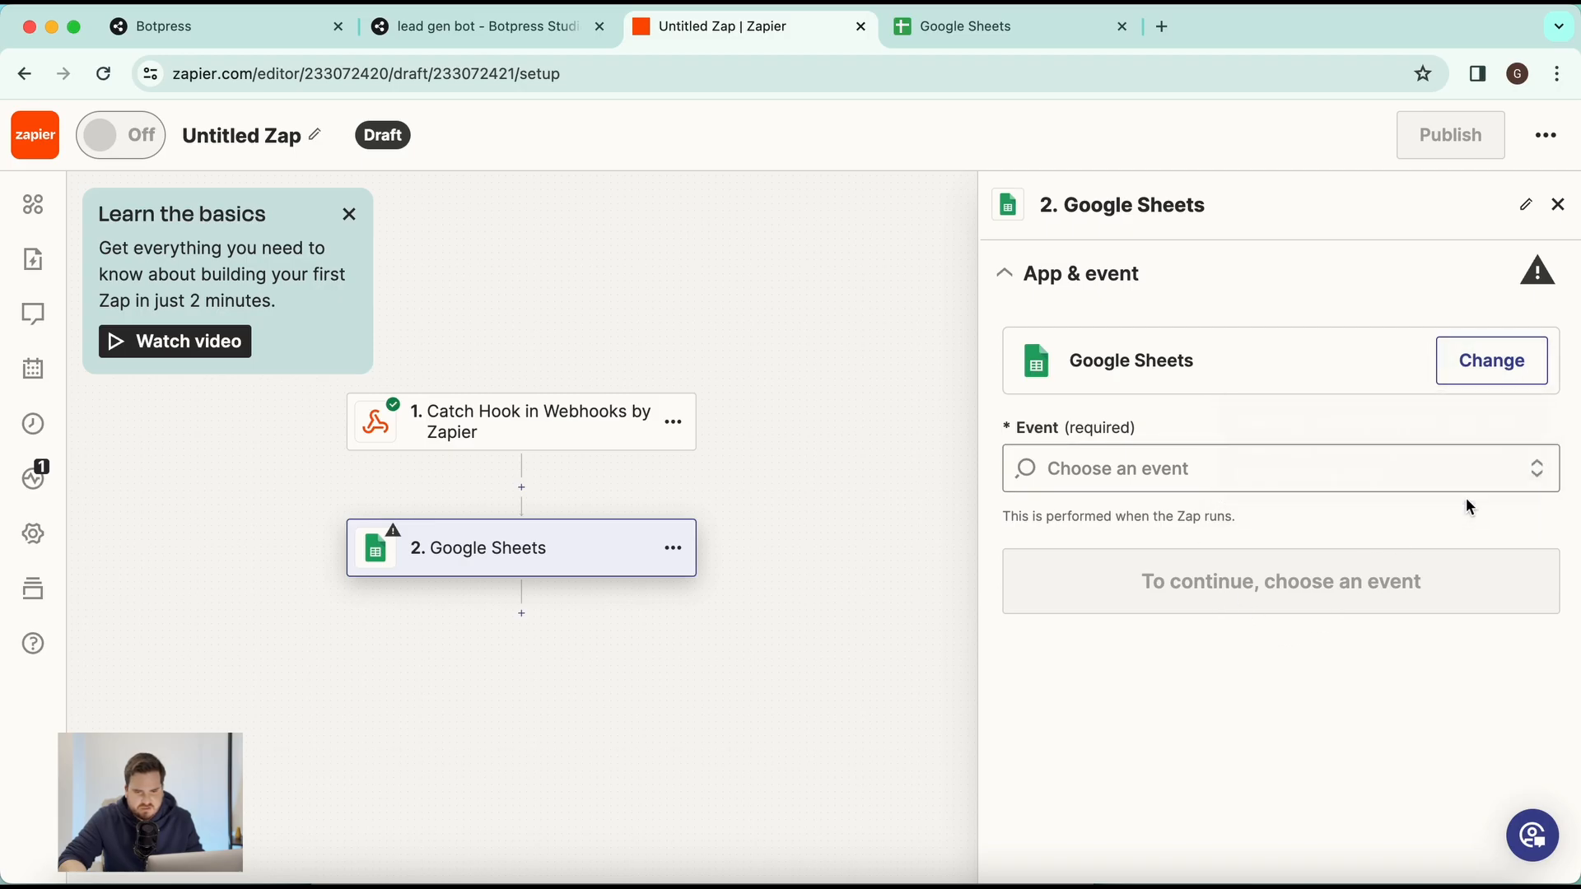
Step: Set the Google Sheets event to Create Spreadsheet Row and continue past the account to the action setup
{"action": "left_click", "coordinate": [1341, 471]}
{"action": "scroll", "coordinate": [1327, 731], "scroll_direction": "down", "scroll_amount": 5}
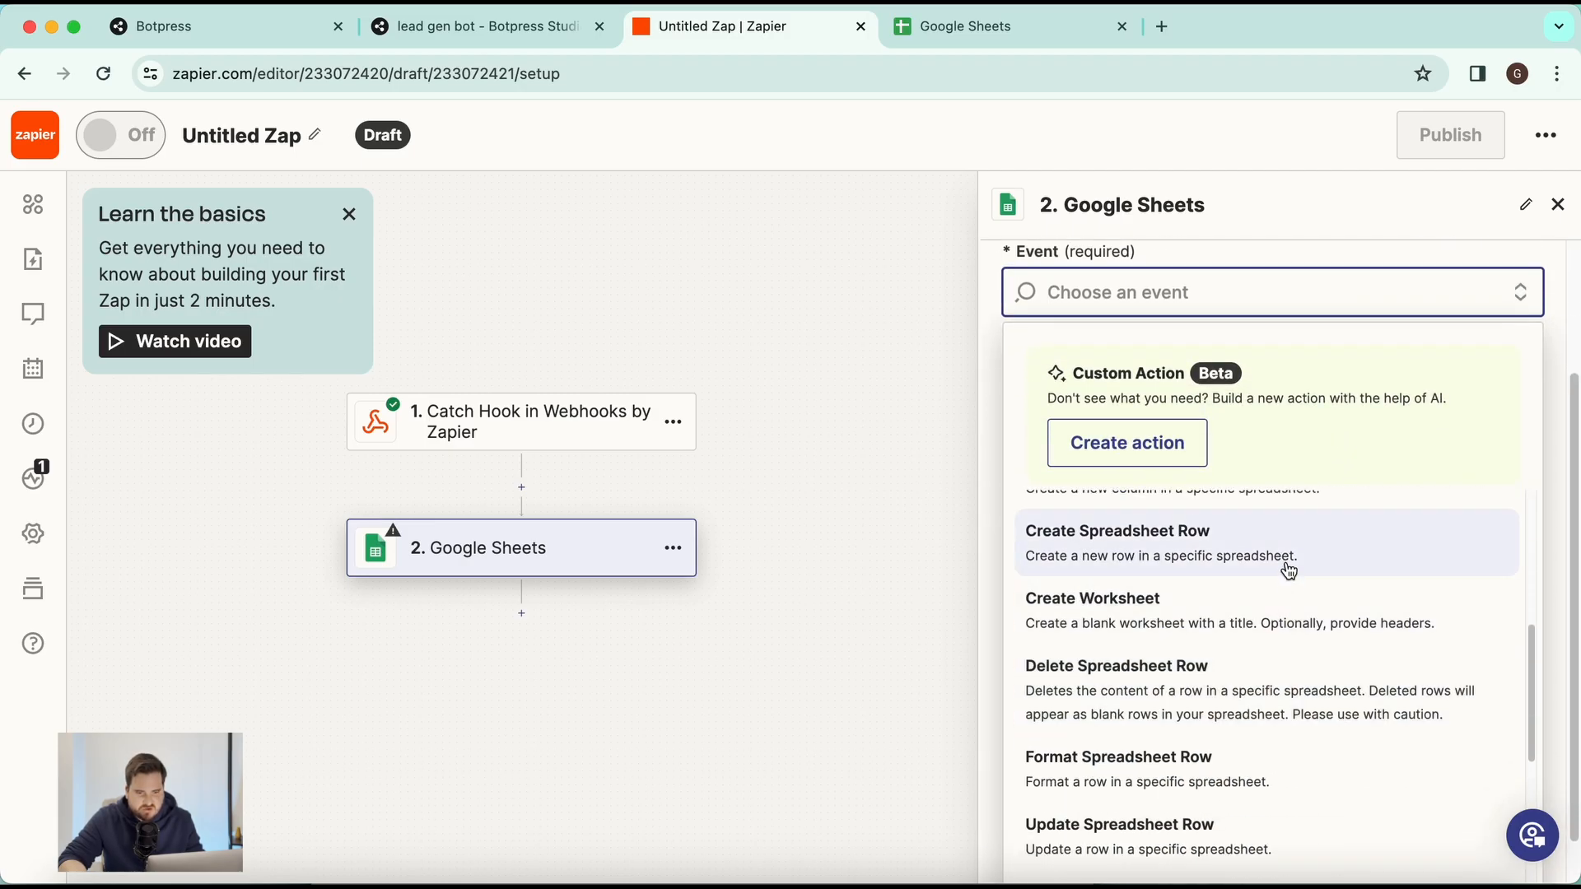
{"action": "left_click", "coordinate": [1287, 570]}
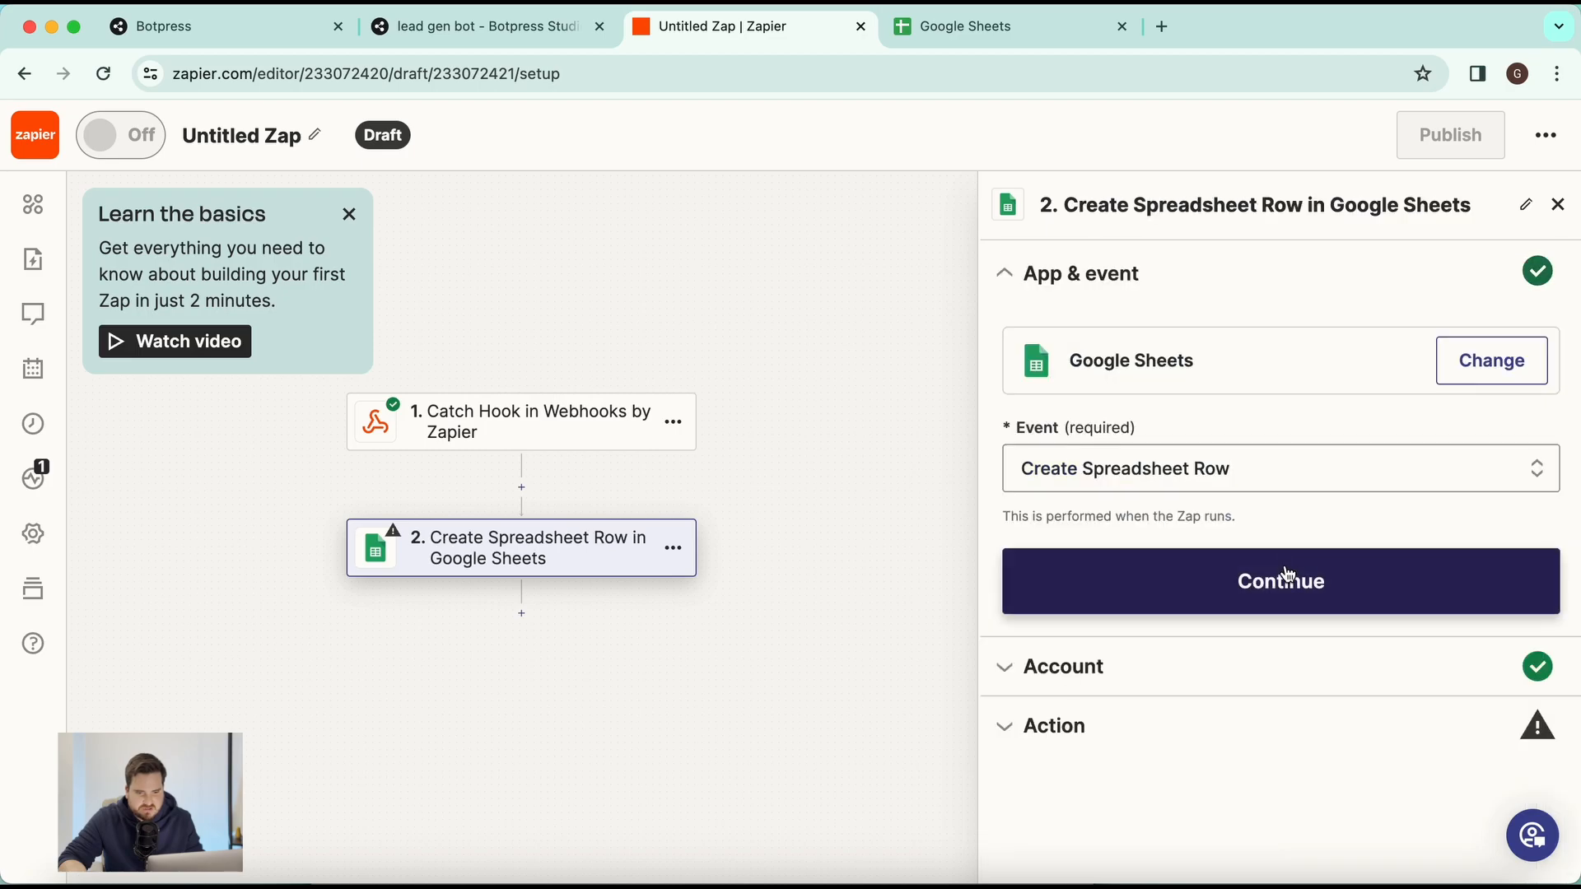
{"action": "left_click", "coordinate": [1291, 614]}
{"action": "left_click", "coordinate": [1065, 621]}
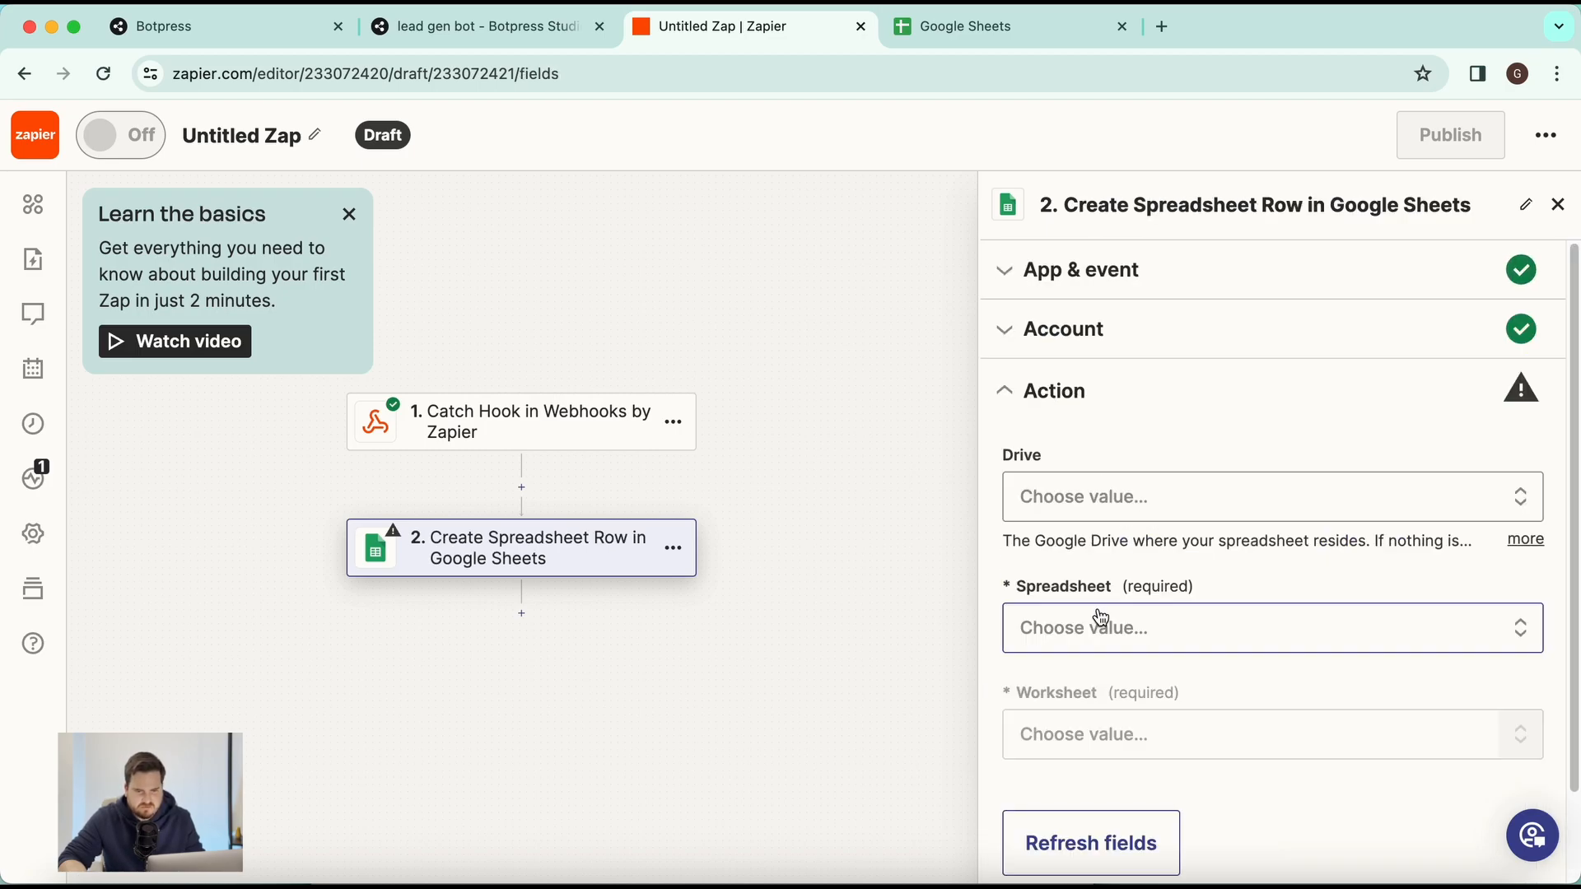
Step: Switch to Google Sheets, create a blank spreadsheet and name it "lead gen bot"
{"action": "scroll", "coordinate": [1091, 643], "scroll_direction": "down", "scroll_amount": 3}
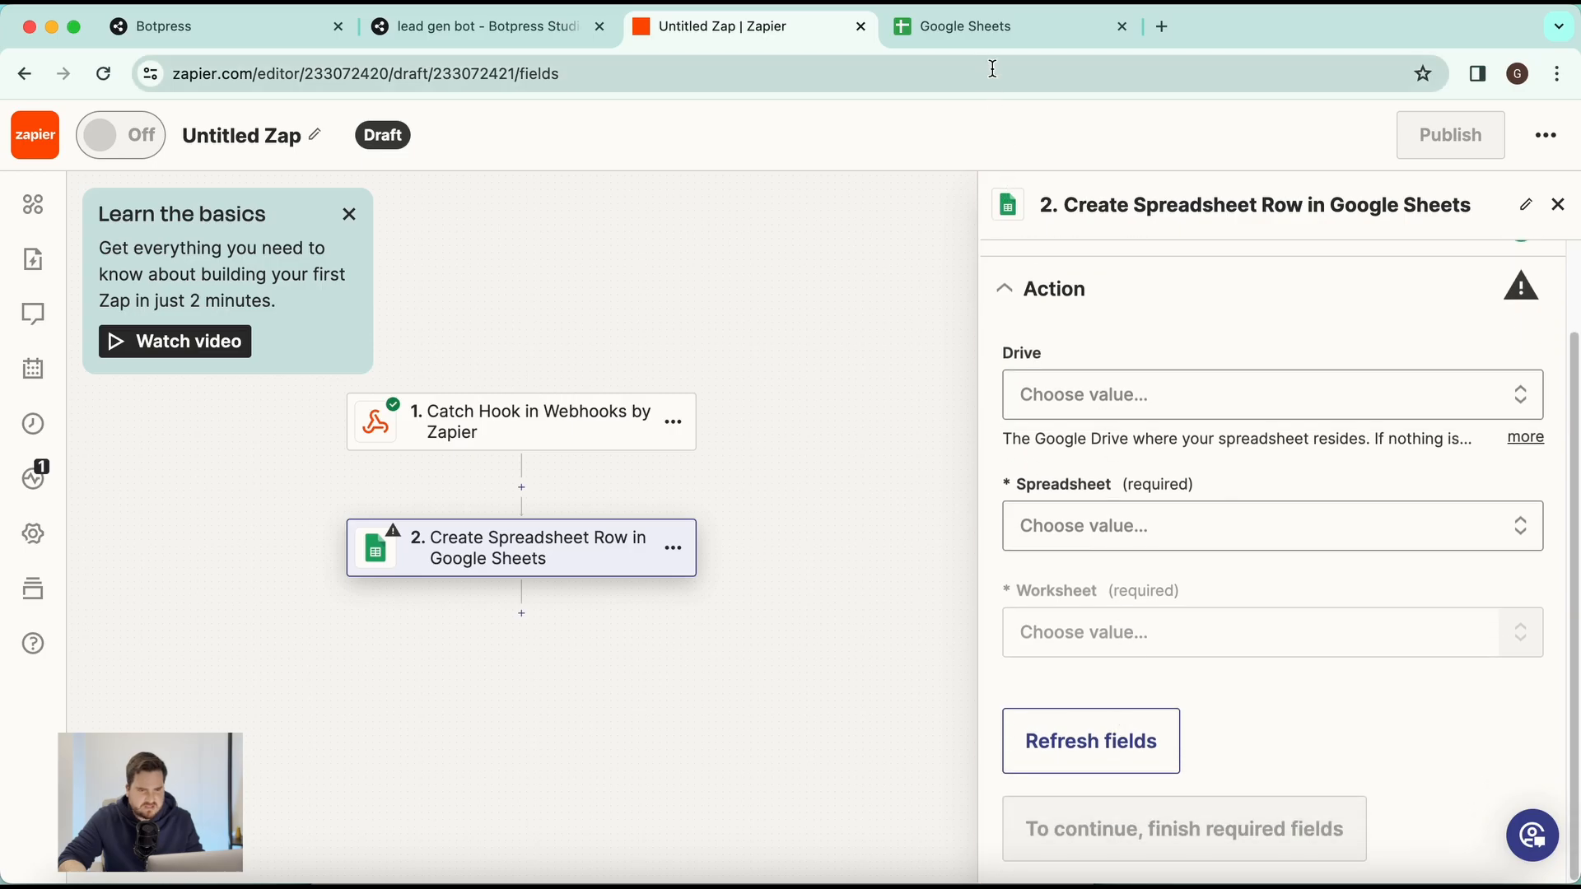
{"action": "left_click", "coordinate": [987, 25]}
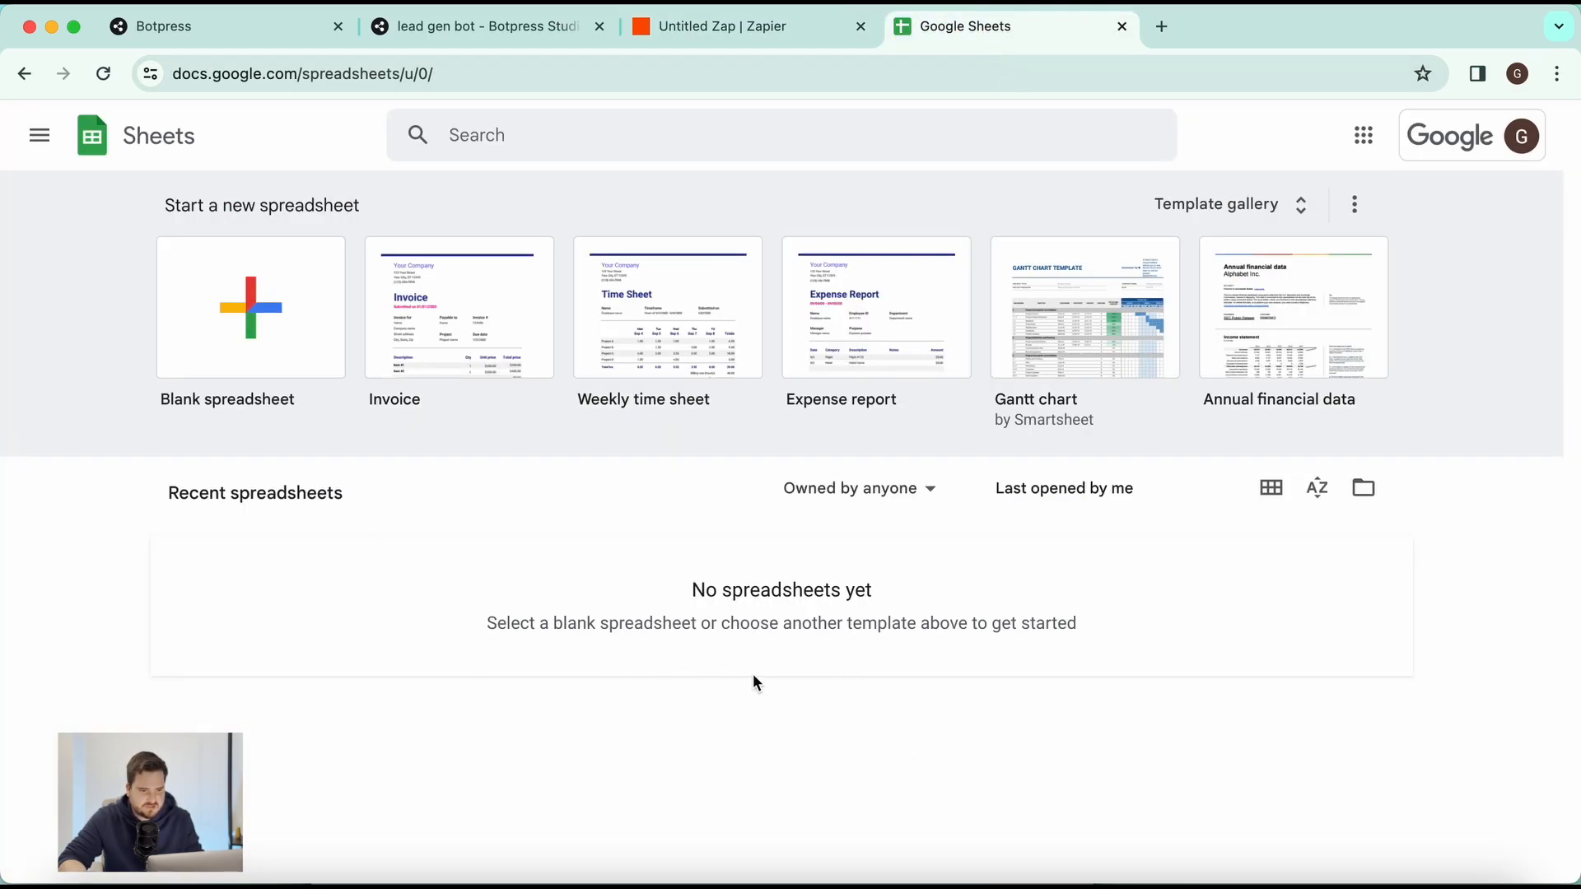
{"action": "left_click", "coordinate": [262, 363]}
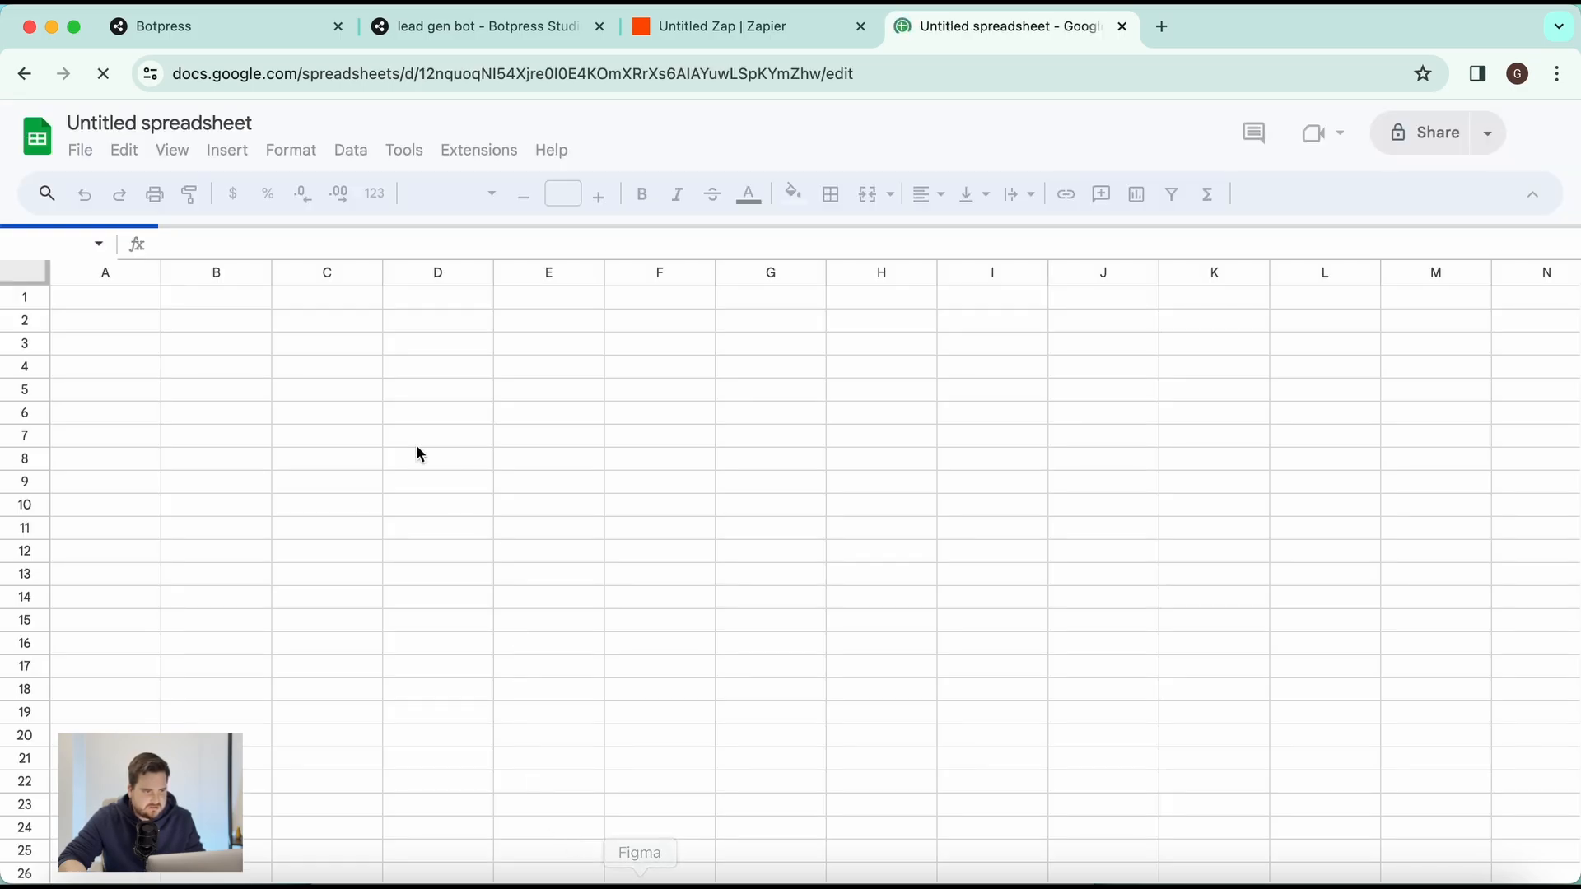
{"action": "left_click", "coordinate": [116, 123]}
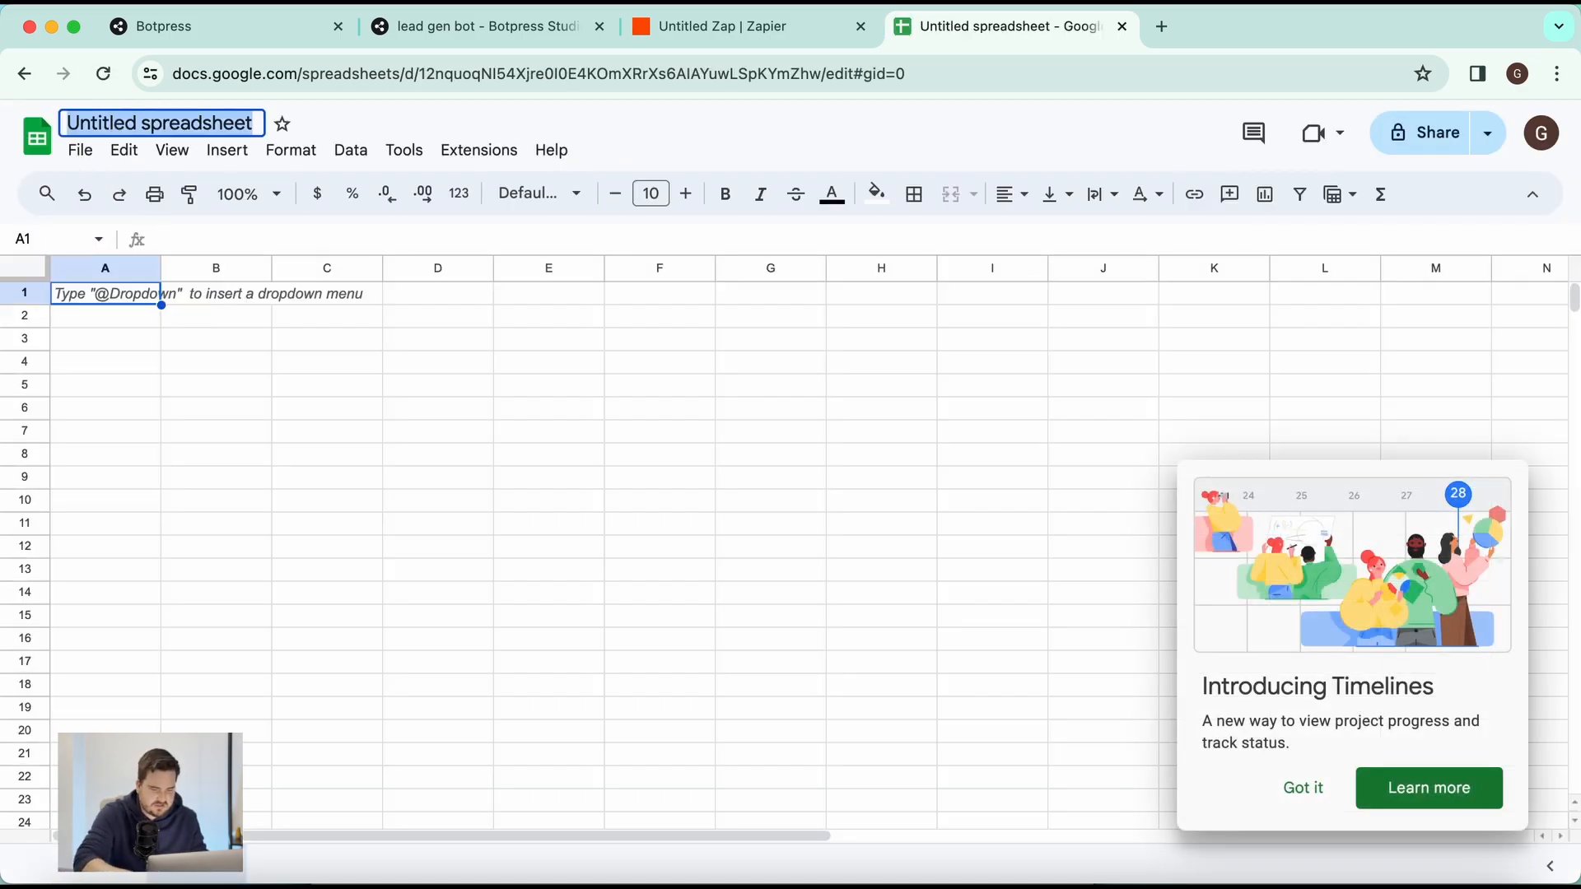
{"action": "type", "text": "lead gen bot"}
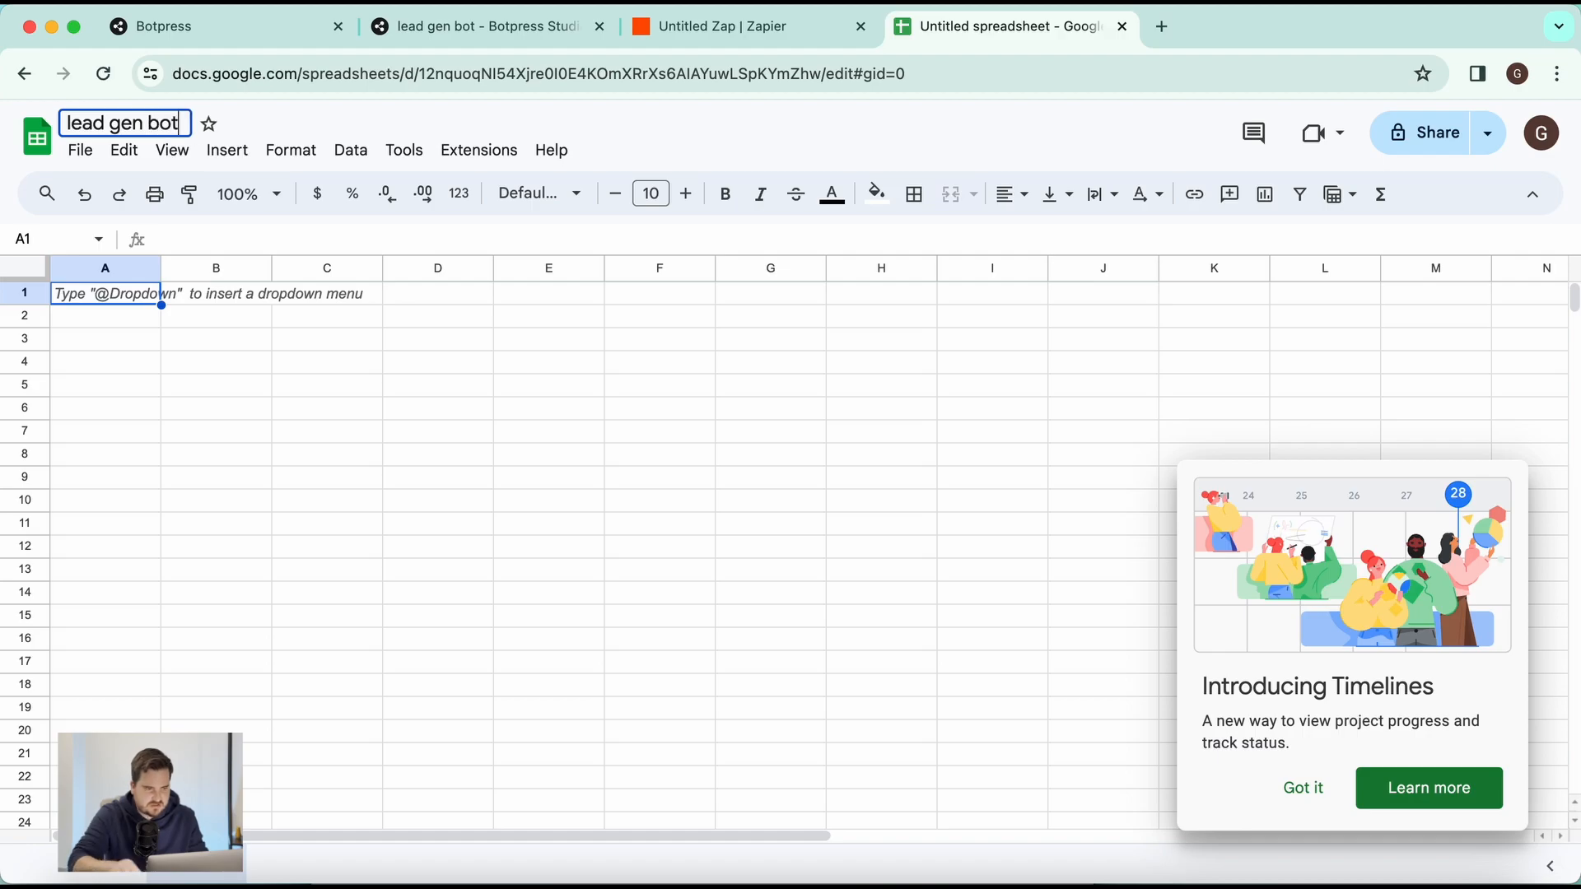
{"action": "left_click", "coordinate": [297, 434]}
Step: Enter the column headers "Name" in cell A1 and "Email" in cell B1
{"action": "left_click", "coordinate": [151, 294]}
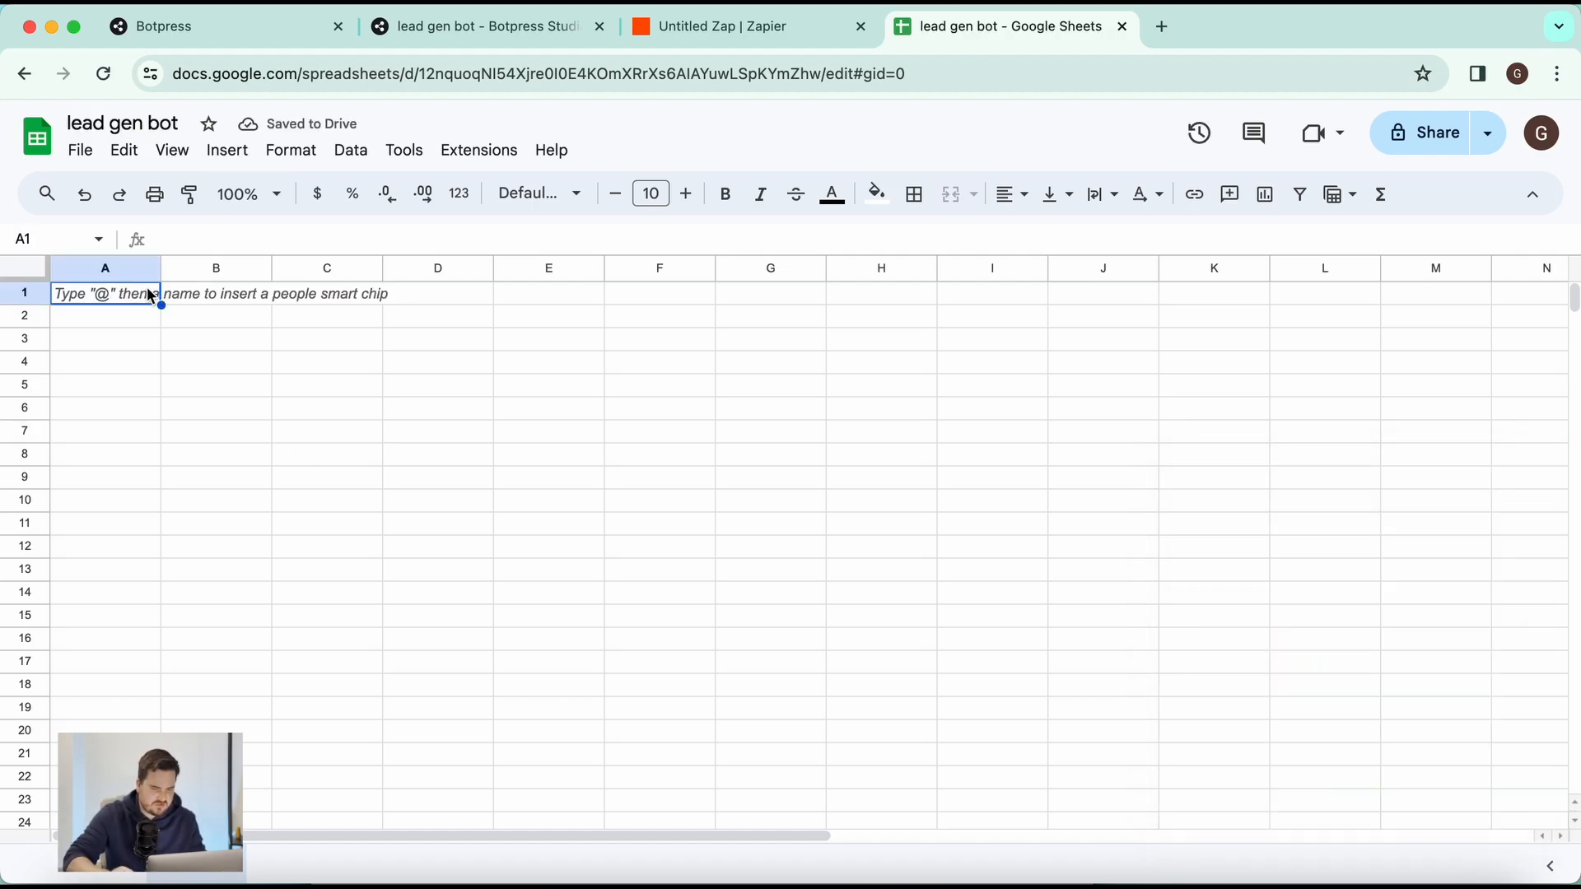
{"action": "key", "text": "Return"}
{"action": "type", "text": "Name"}
{"action": "key", "text": "Tab"}
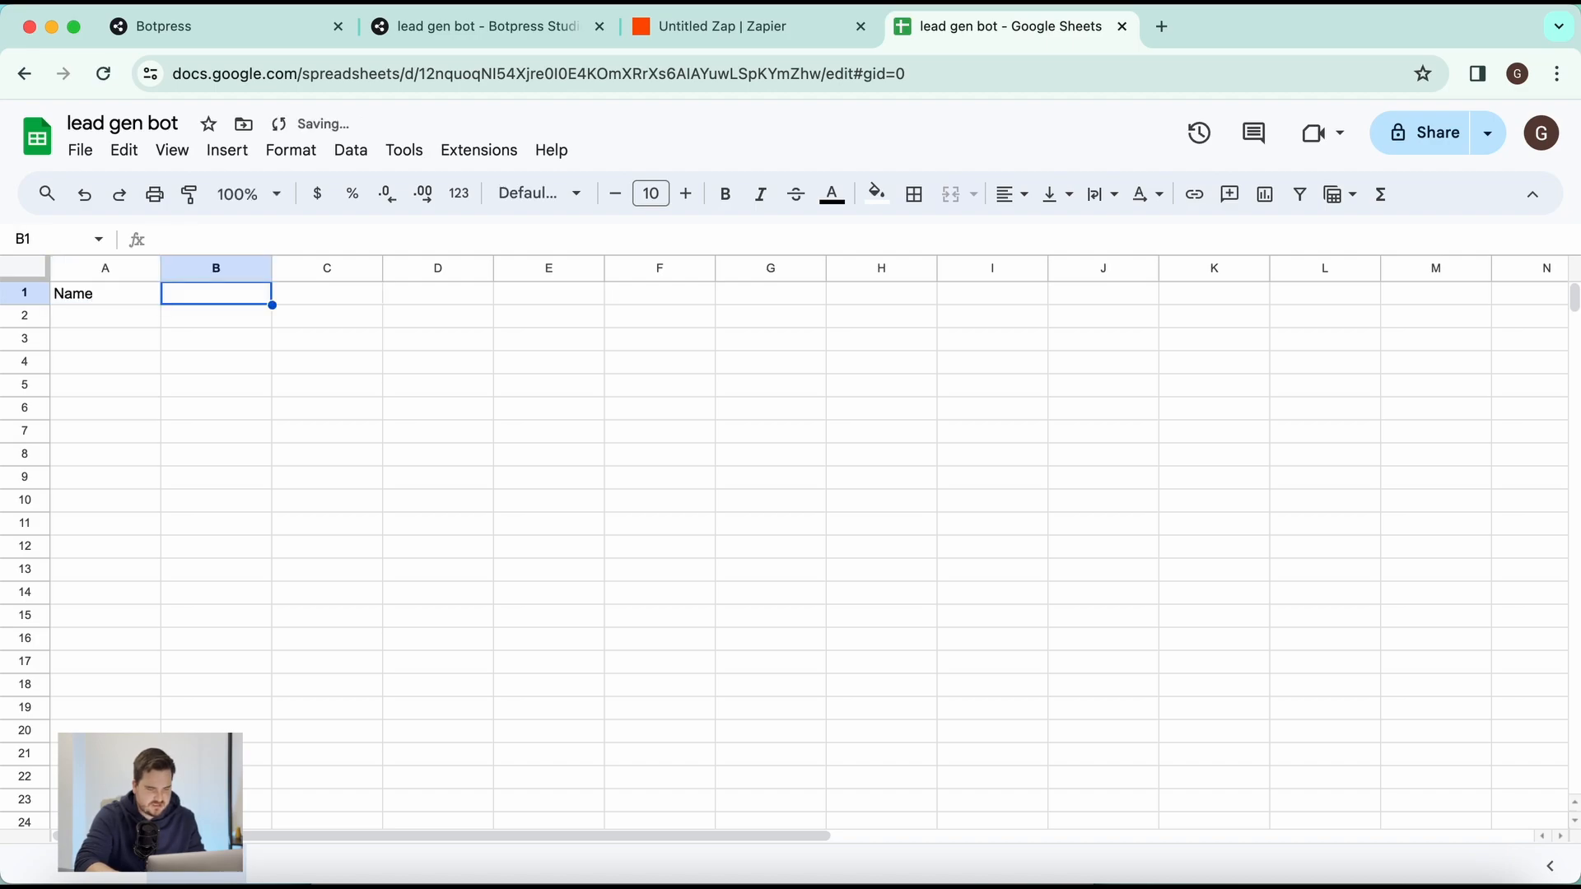
{"action": "type", "text": "Email"}
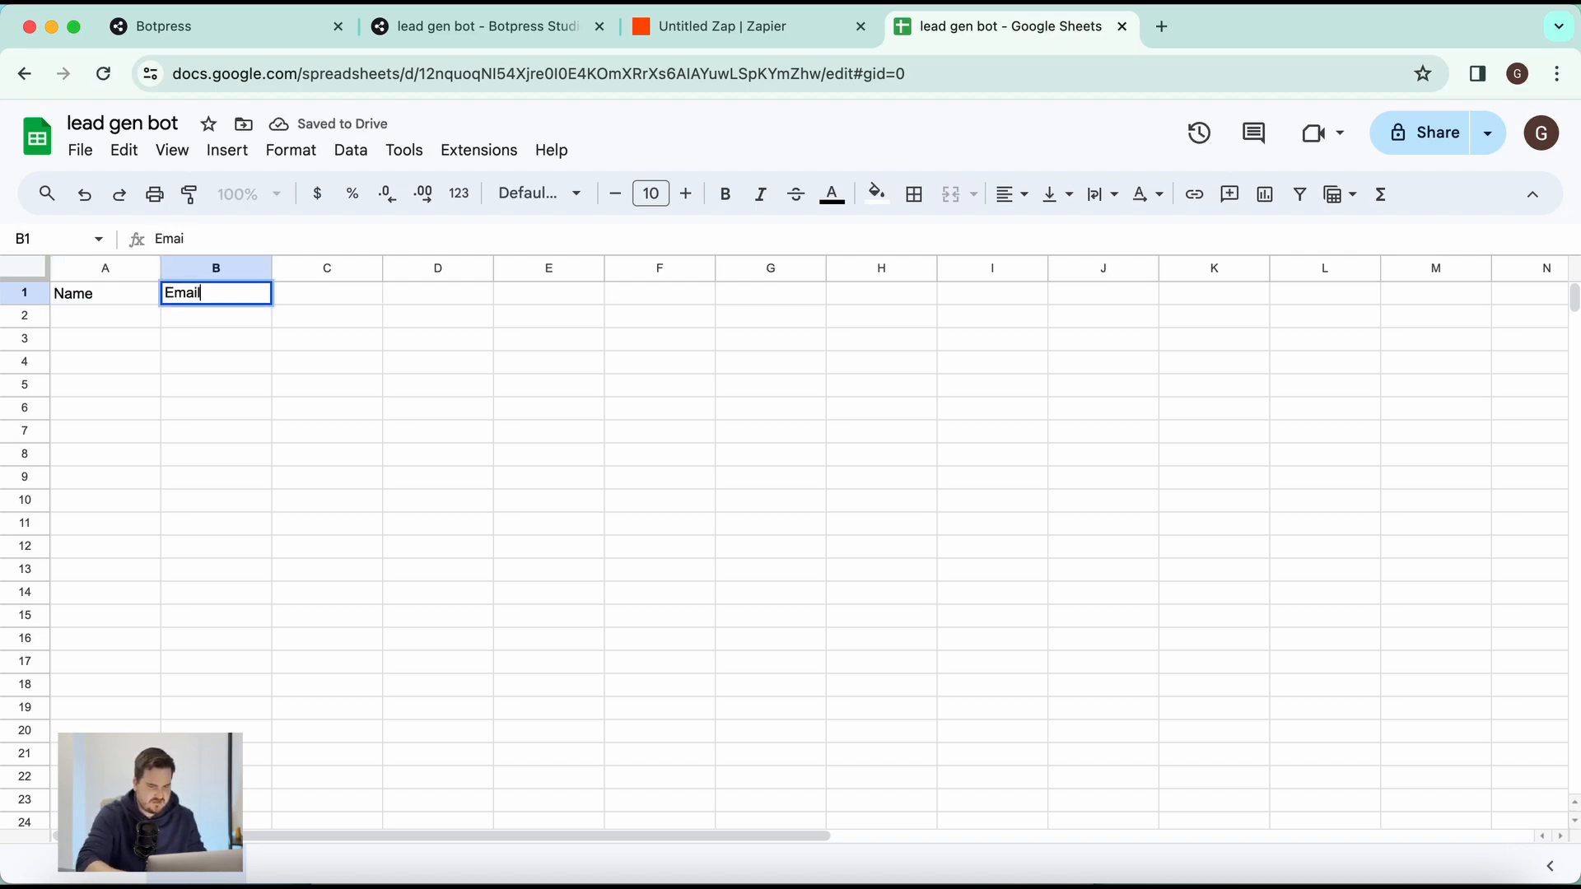
{"action": "left_click", "coordinate": [254, 443]}
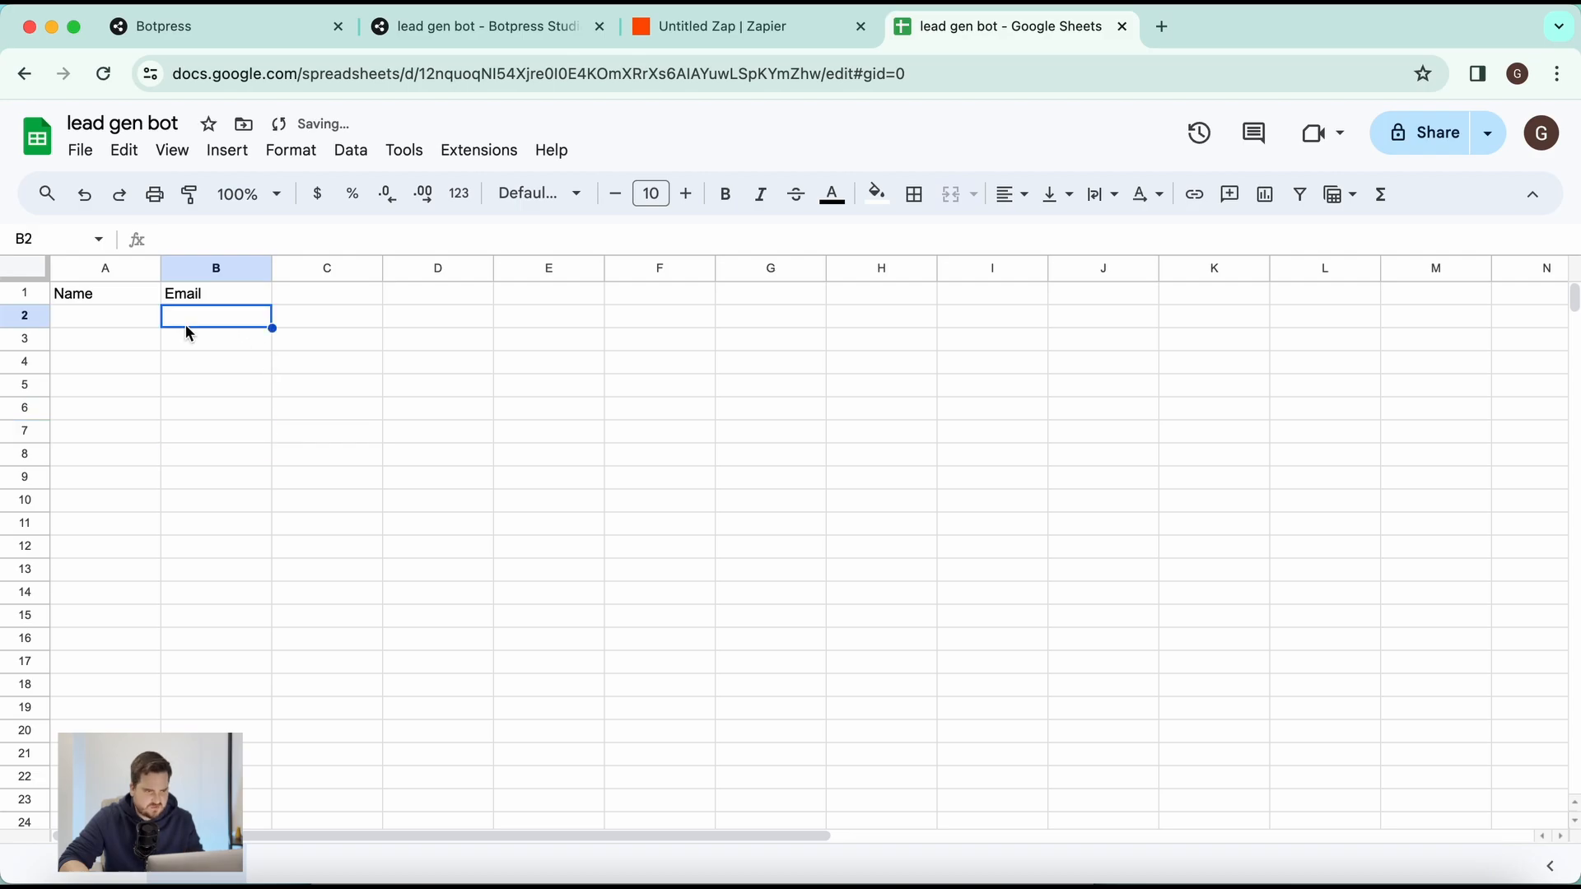
Step: Switch to Zapier and set the action's drive to My Google Drive and its spreadsheet to "lead gen bot"
{"action": "left_click", "coordinate": [792, 33]}
{"action": "left_click", "coordinate": [1257, 408]}
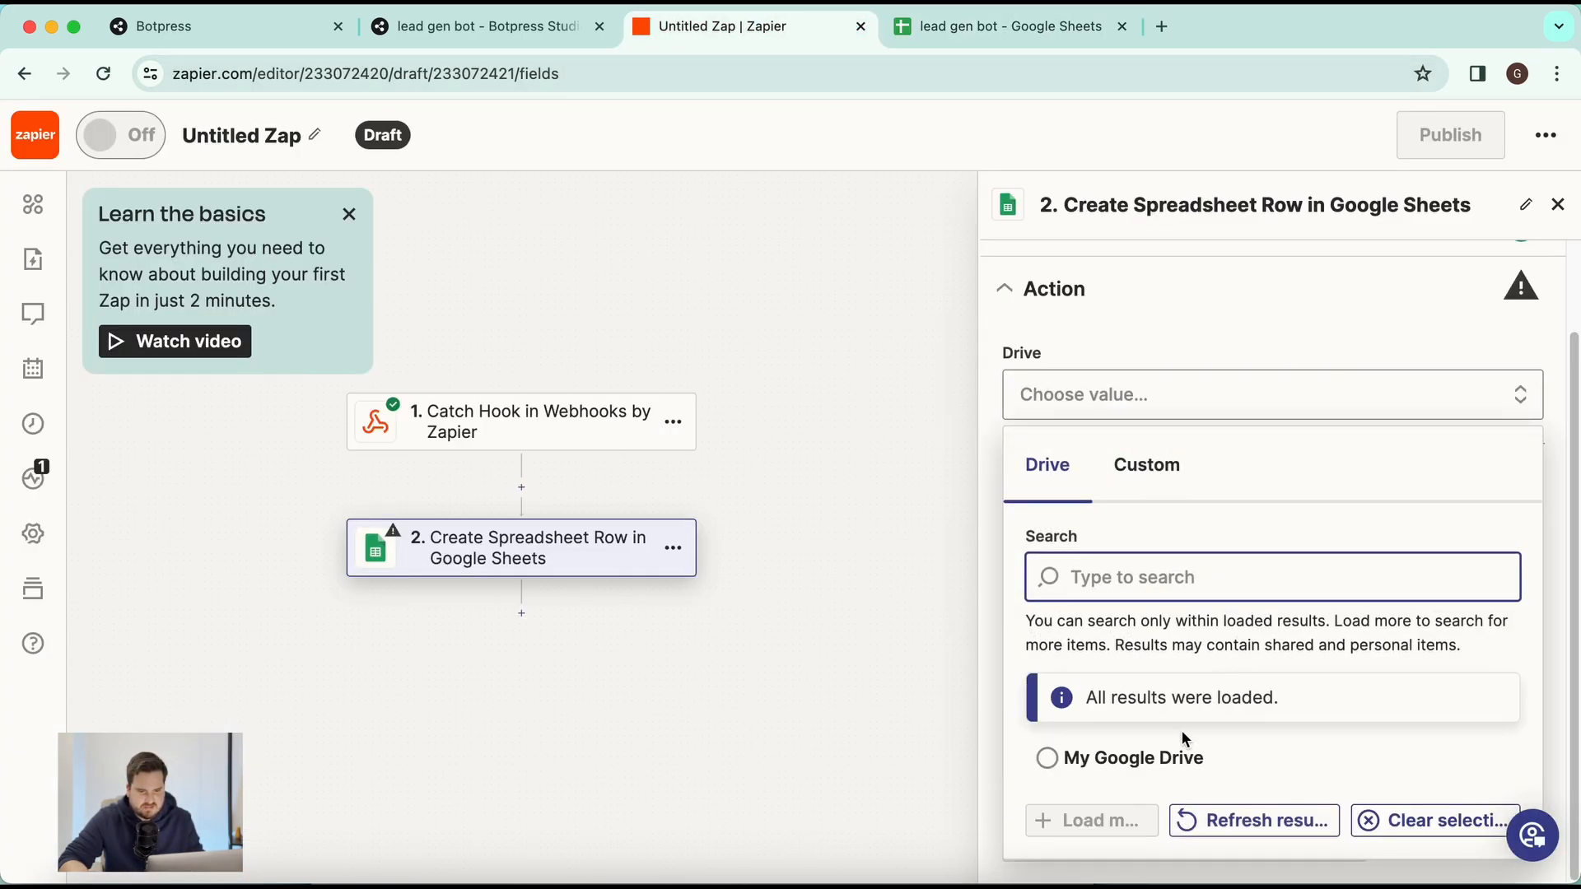
{"action": "left_click", "coordinate": [1194, 757]}
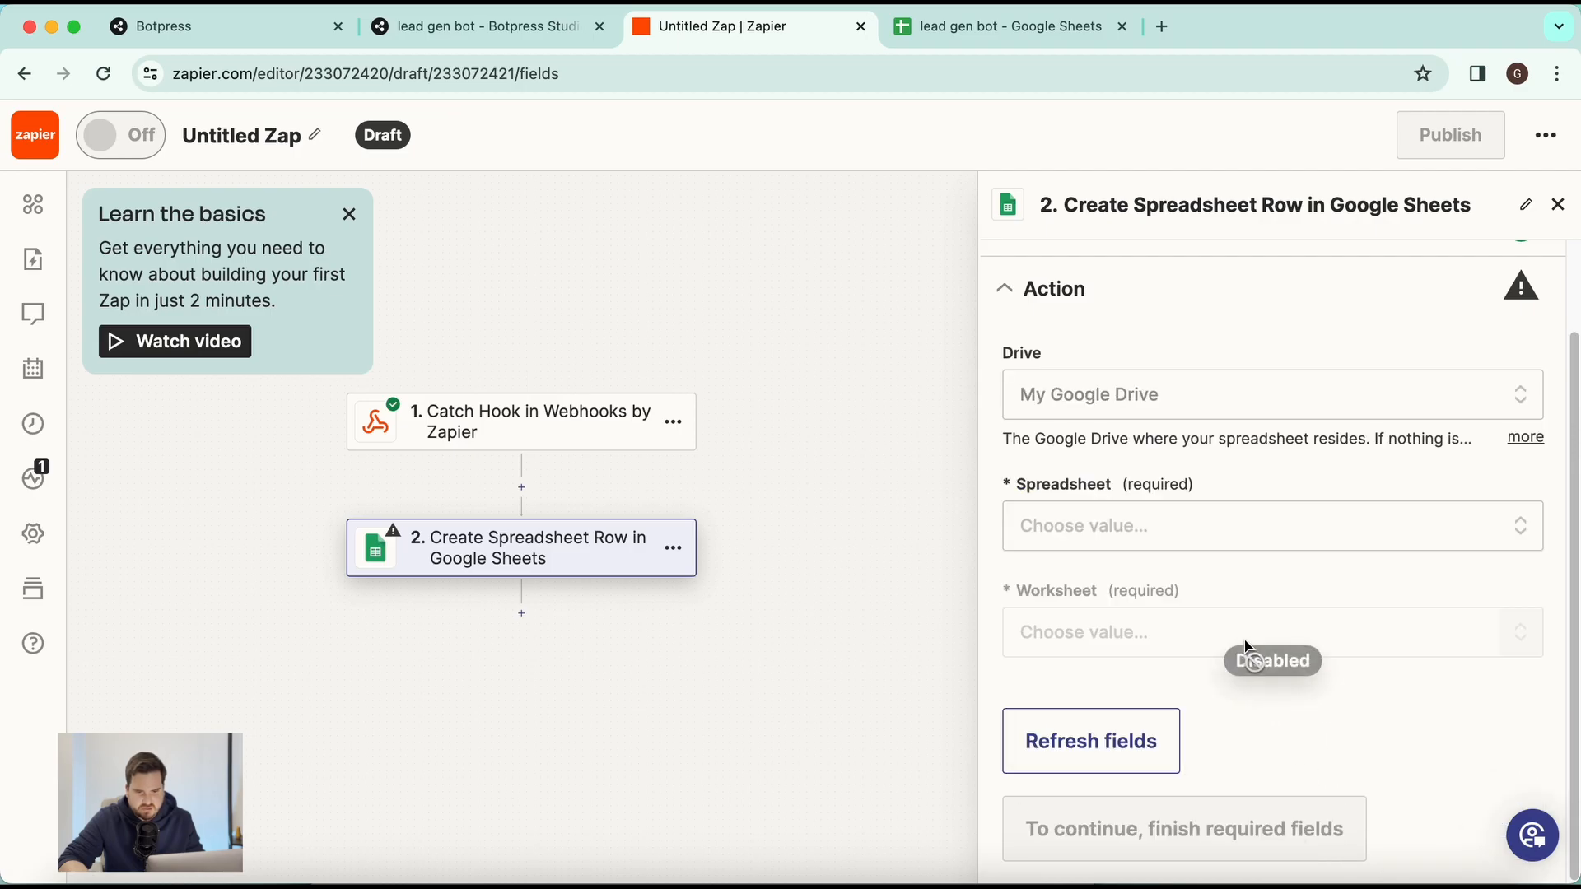
{"action": "left_click", "coordinate": [1231, 534]}
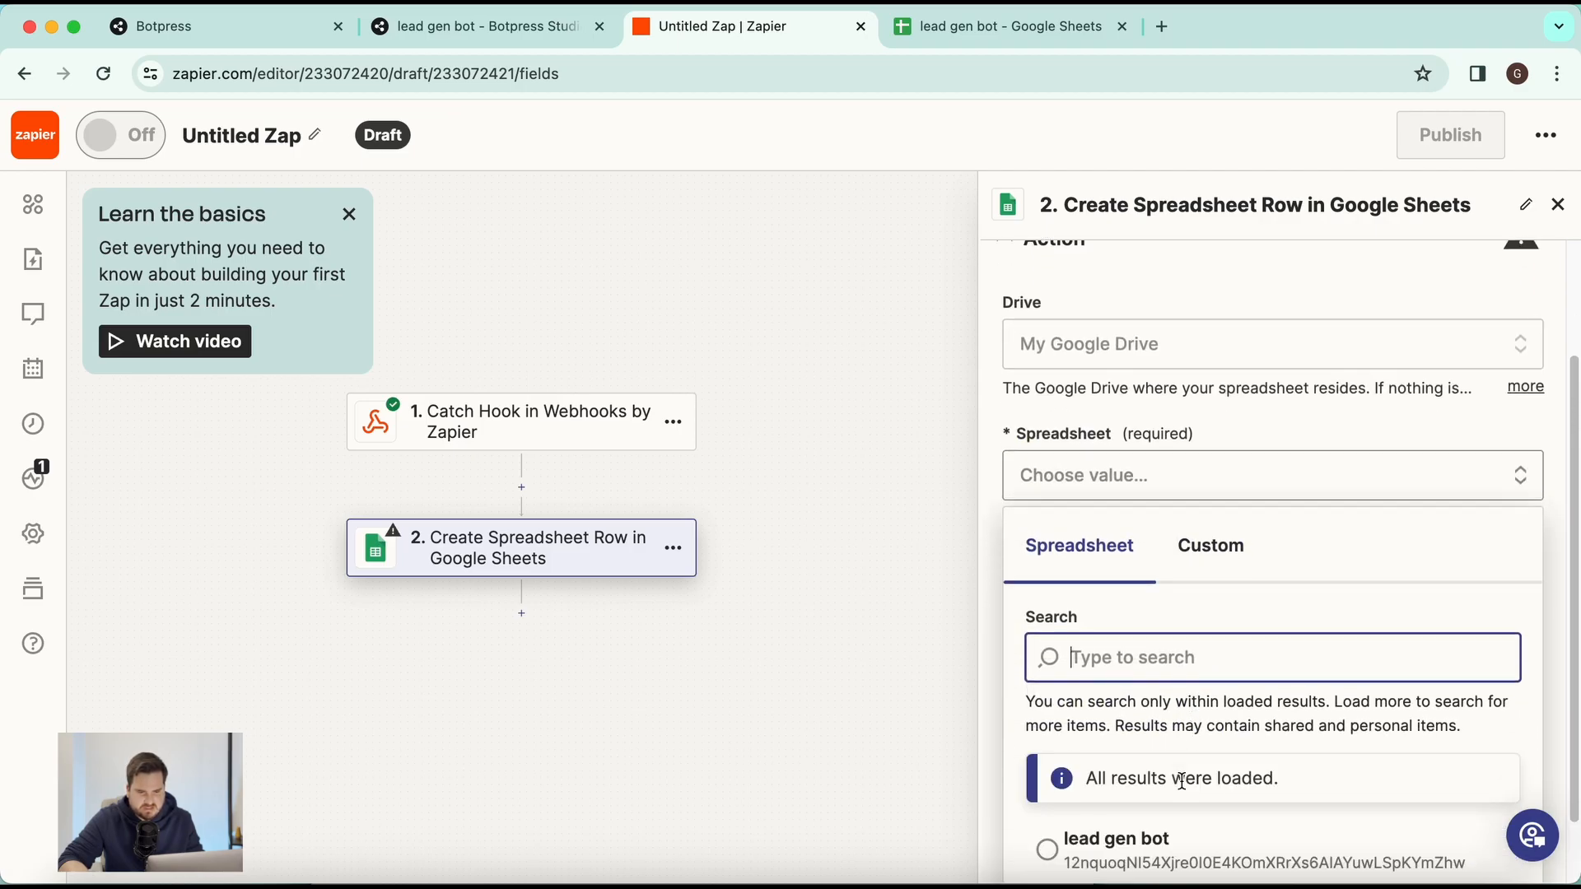
{"action": "scroll", "coordinate": [1187, 813], "scroll_direction": "down", "scroll_amount": 2}
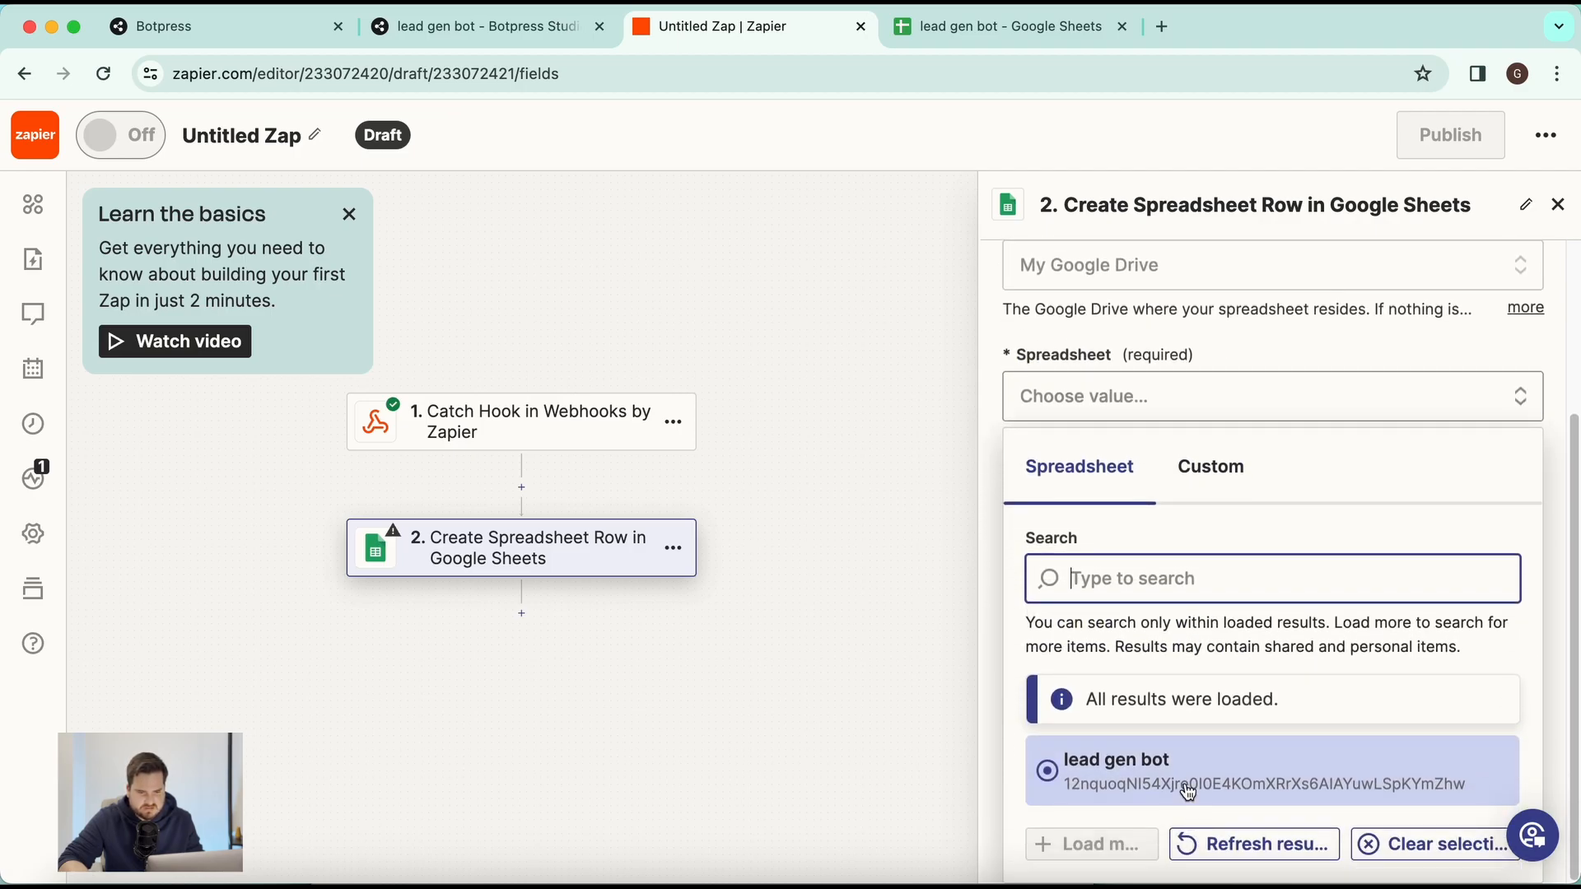
{"action": "left_click", "coordinate": [1133, 775]}
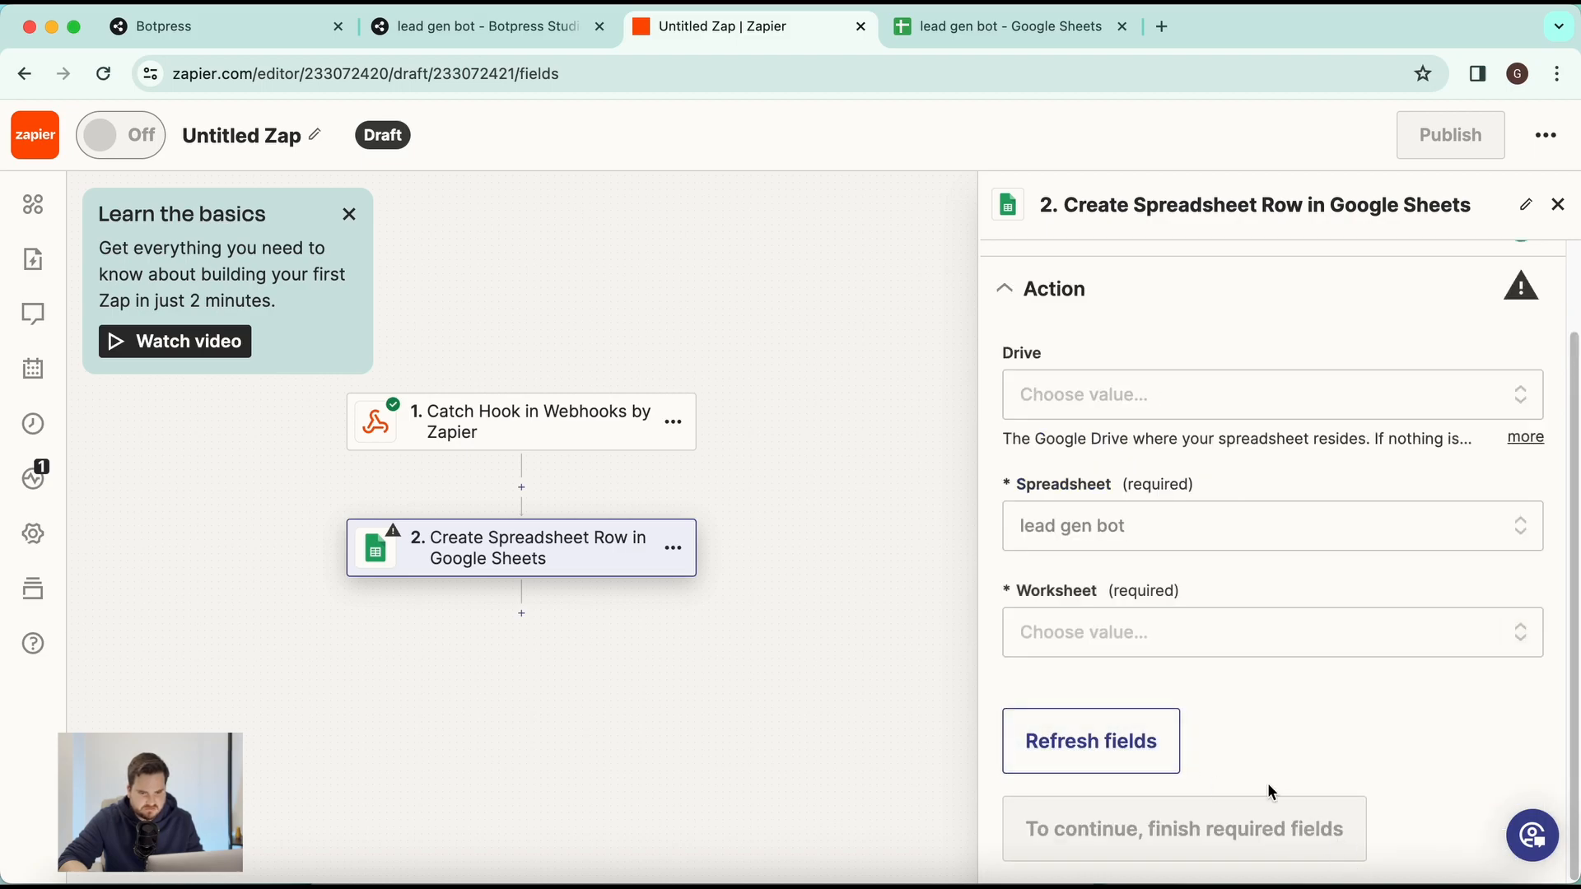
Step: Choose Sheet1 as the worksheet for the Create Spreadsheet Row action
{"action": "left_click", "coordinate": [1134, 650]}
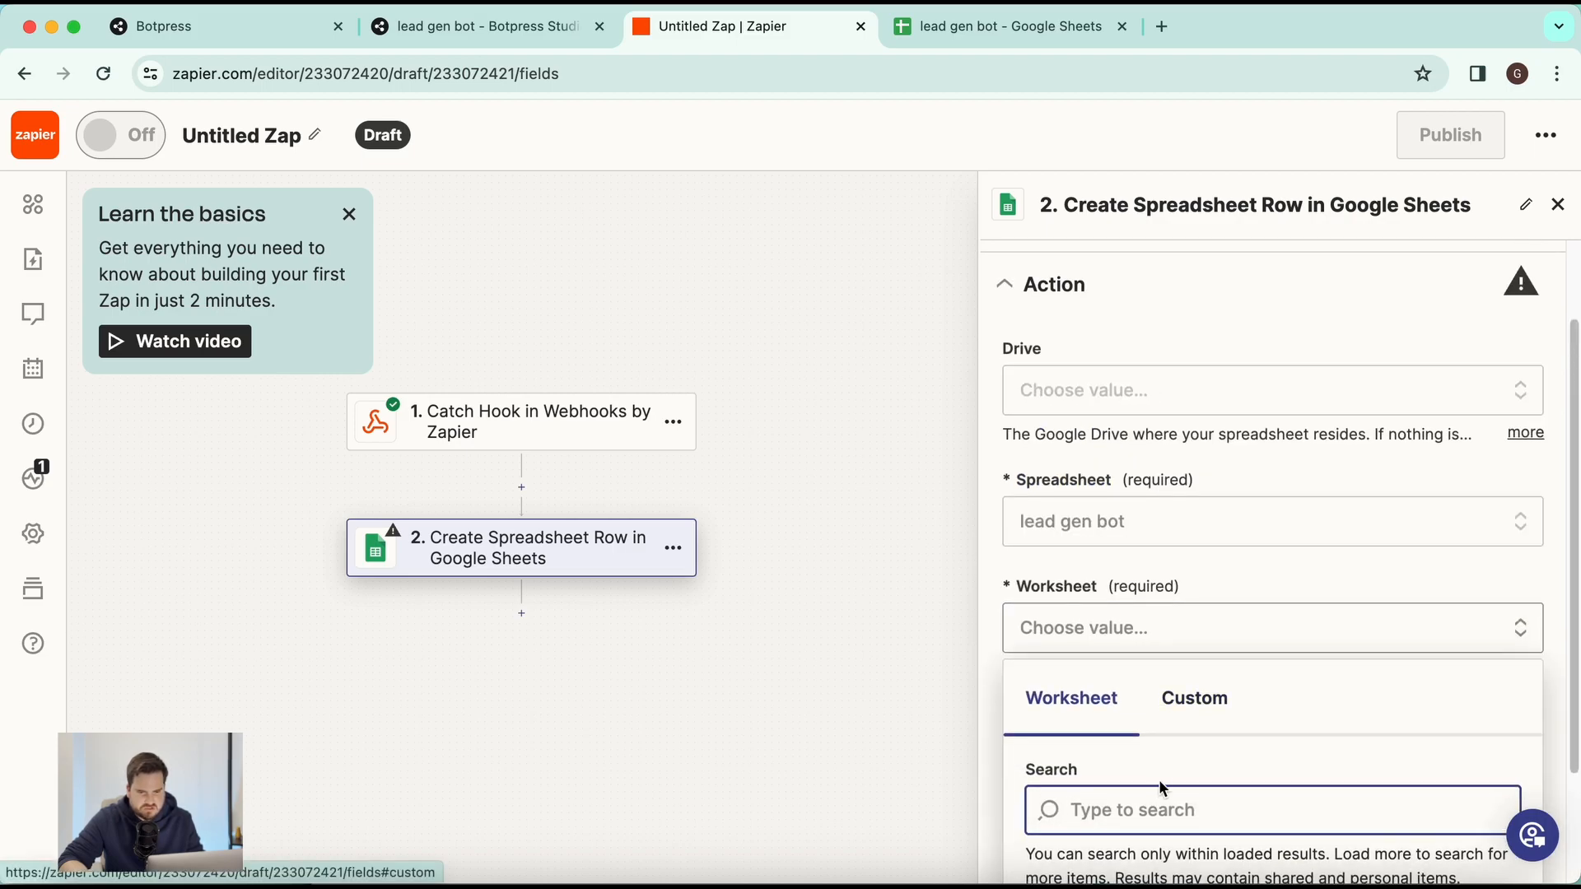
{"action": "scroll", "coordinate": [1156, 782], "scroll_direction": "down", "scroll_amount": 3}
{"action": "scroll", "coordinate": [1148, 820], "scroll_direction": "down", "scroll_amount": 2}
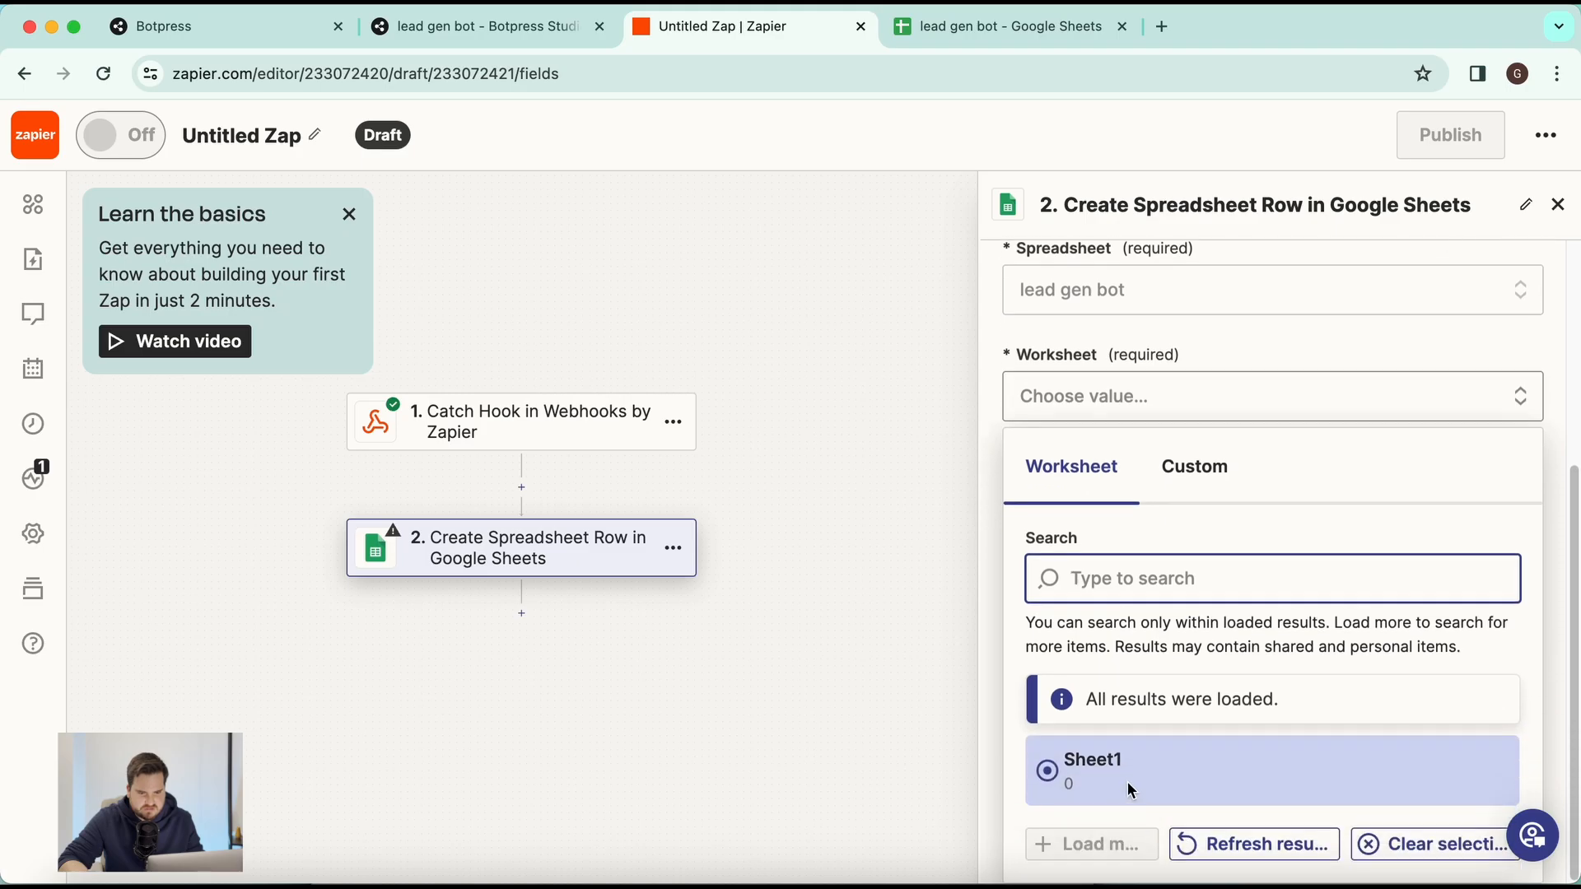
{"action": "left_click", "coordinate": [1128, 782]}
Step: Compare the column headers in Google Sheets with the Zapier row fields and the captured variables in Botpress
{"action": "left_click", "coordinate": [1008, 26]}
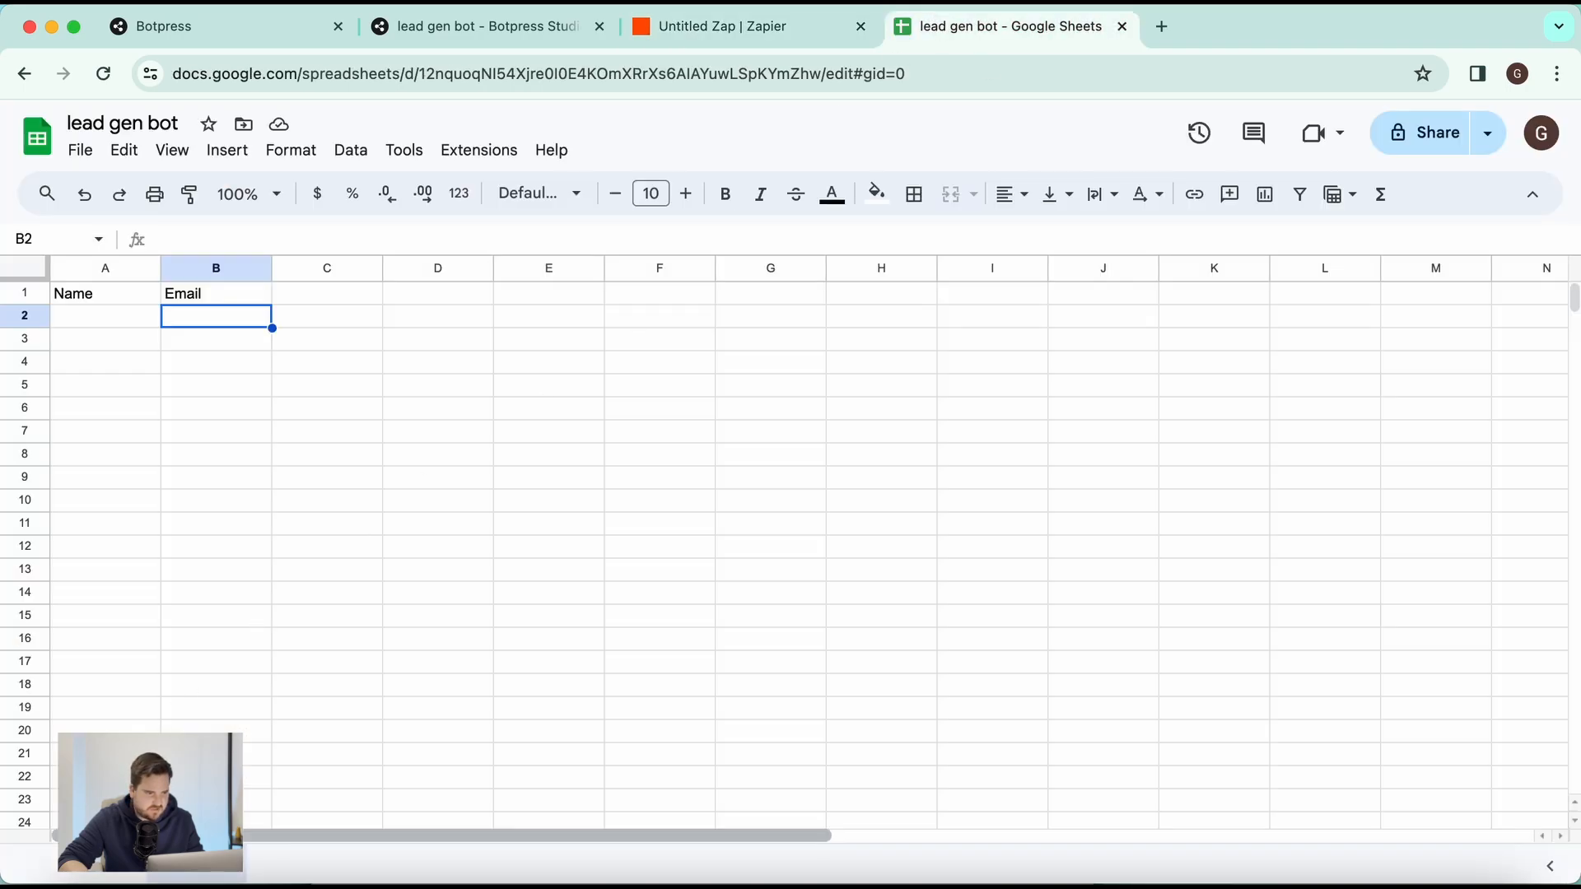
{"action": "left_click", "coordinate": [751, 32]}
{"action": "left_click", "coordinate": [1259, 767]}
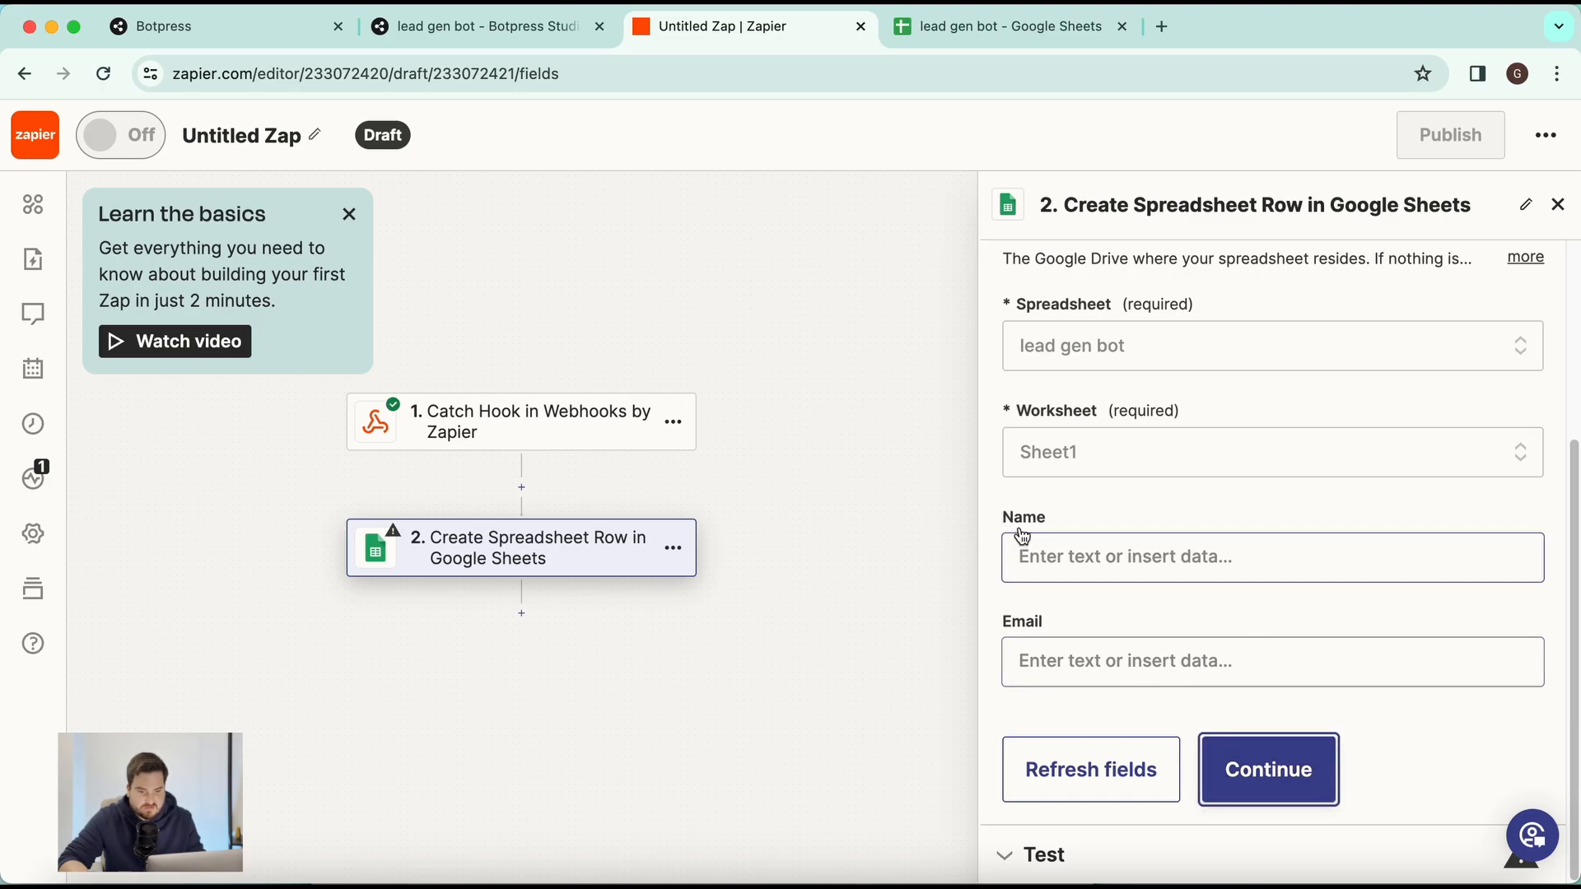
{"action": "key", "text": "ctrl+shift+Tab"}
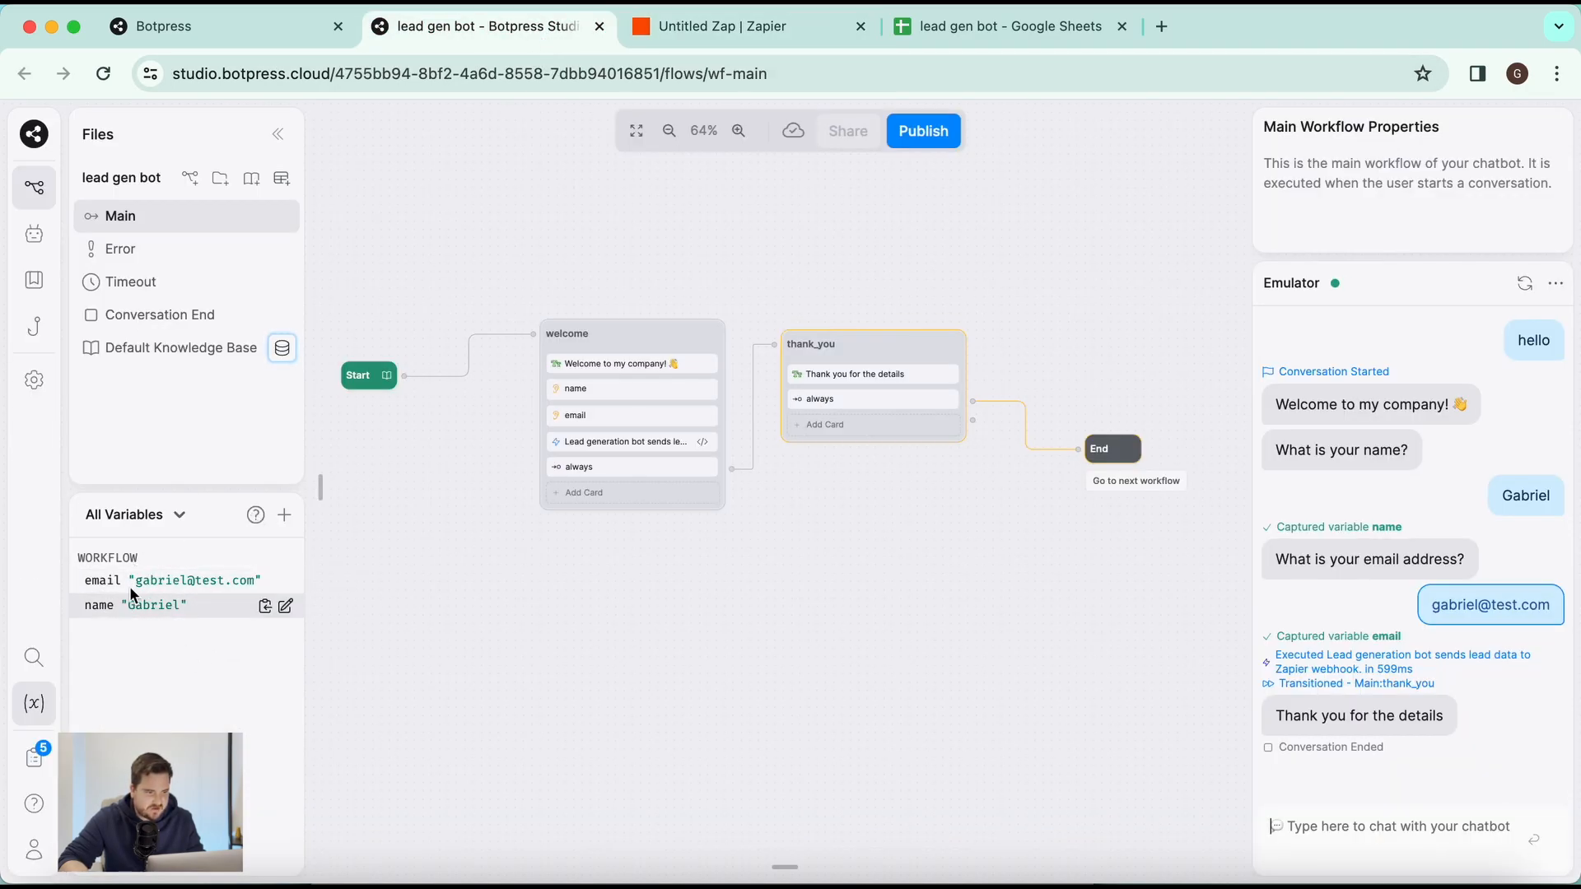
{"action": "key", "text": "ctrl+Tab"}
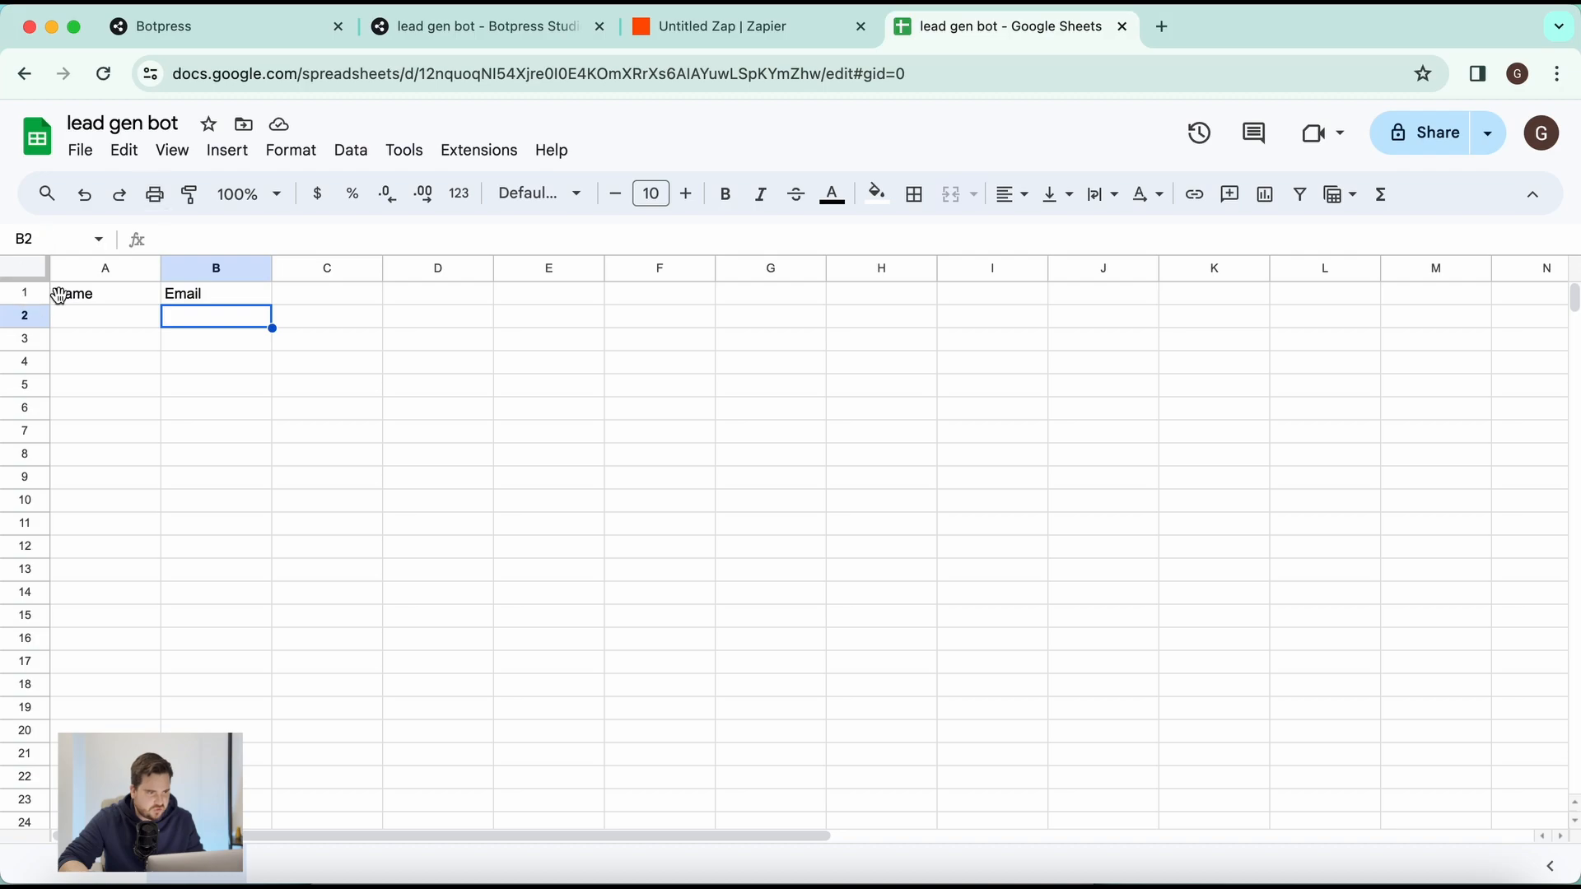
Step: Switch to Zapier and map the webhook's Name and Email values to the matching Name and Email row fields
{"action": "left_click", "coordinate": [692, 27]}
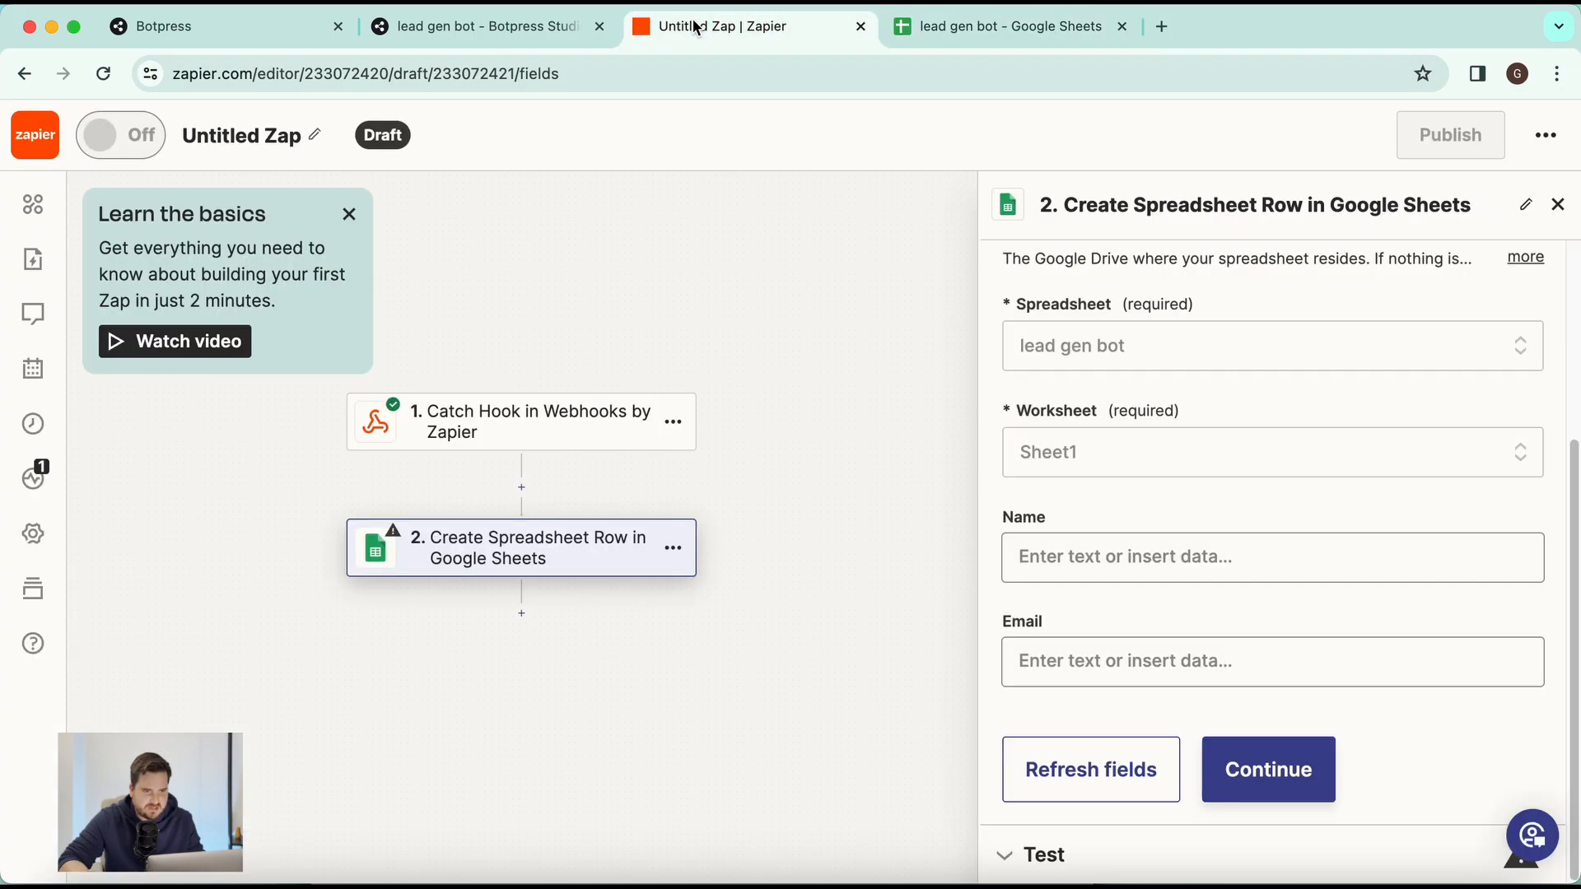
{"action": "left_click", "coordinate": [1016, 566]}
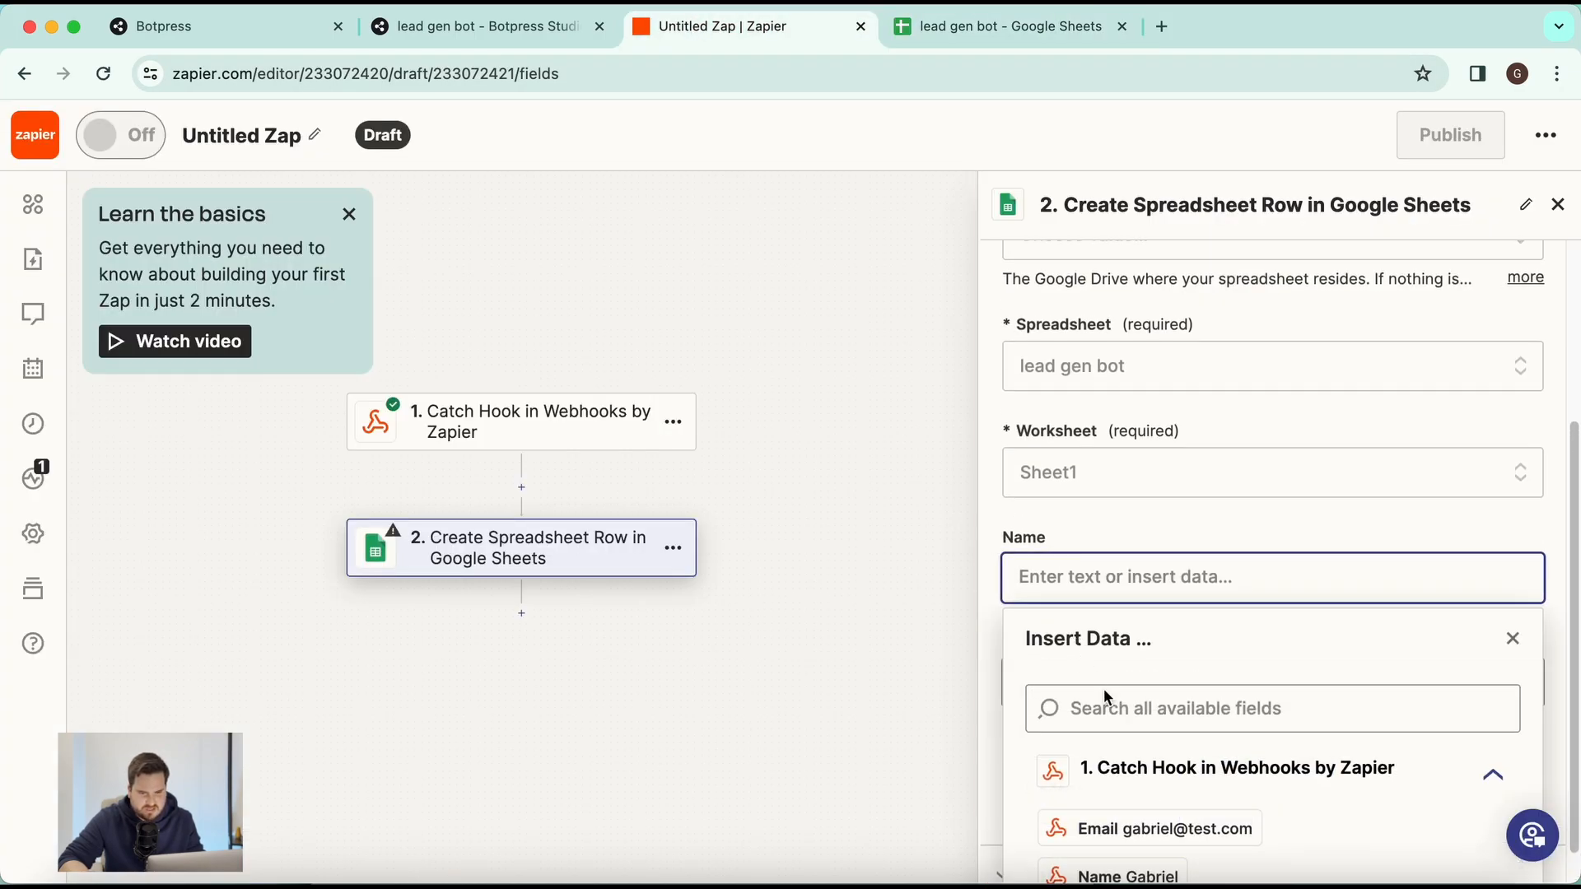
{"action": "left_click", "coordinate": [1150, 839]}
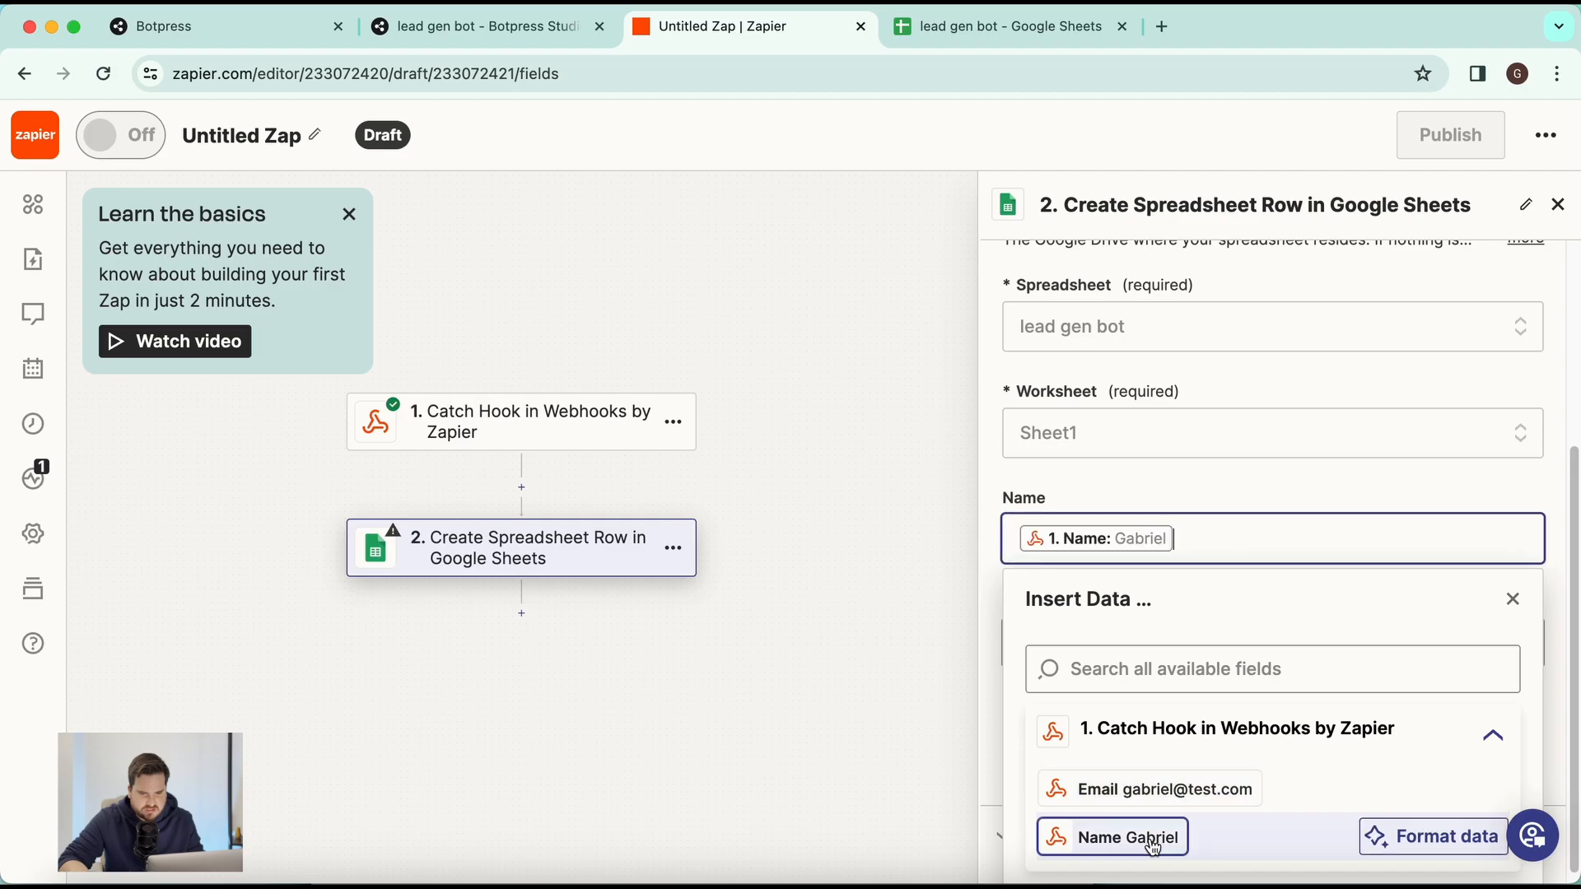
{"action": "left_click", "coordinate": [1169, 499]}
{"action": "left_click", "coordinate": [1140, 659]}
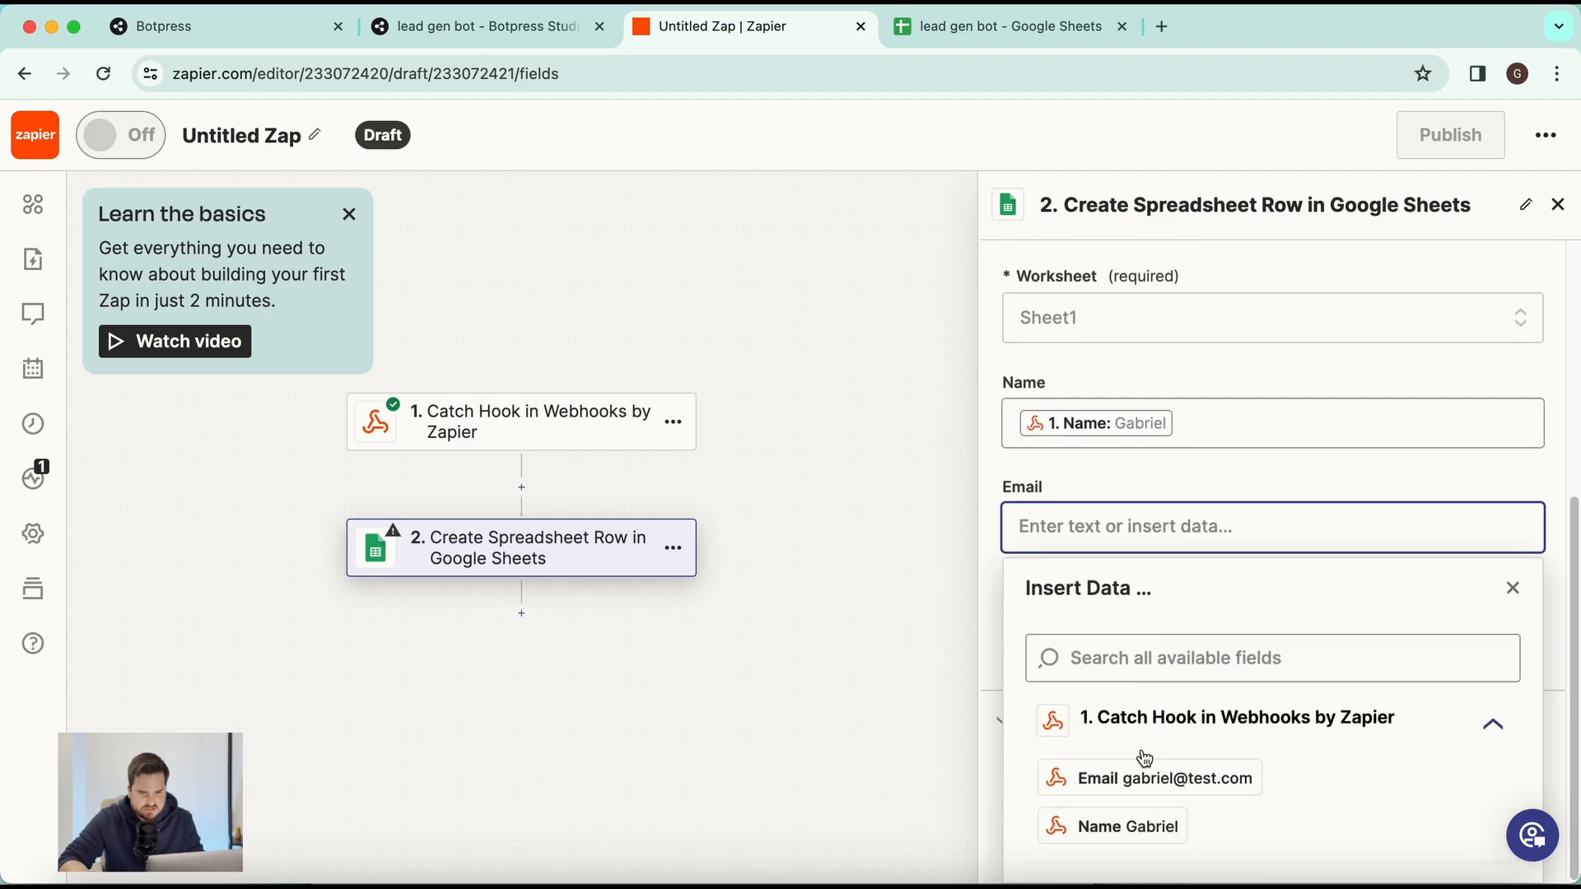
{"action": "left_click", "coordinate": [1179, 794]}
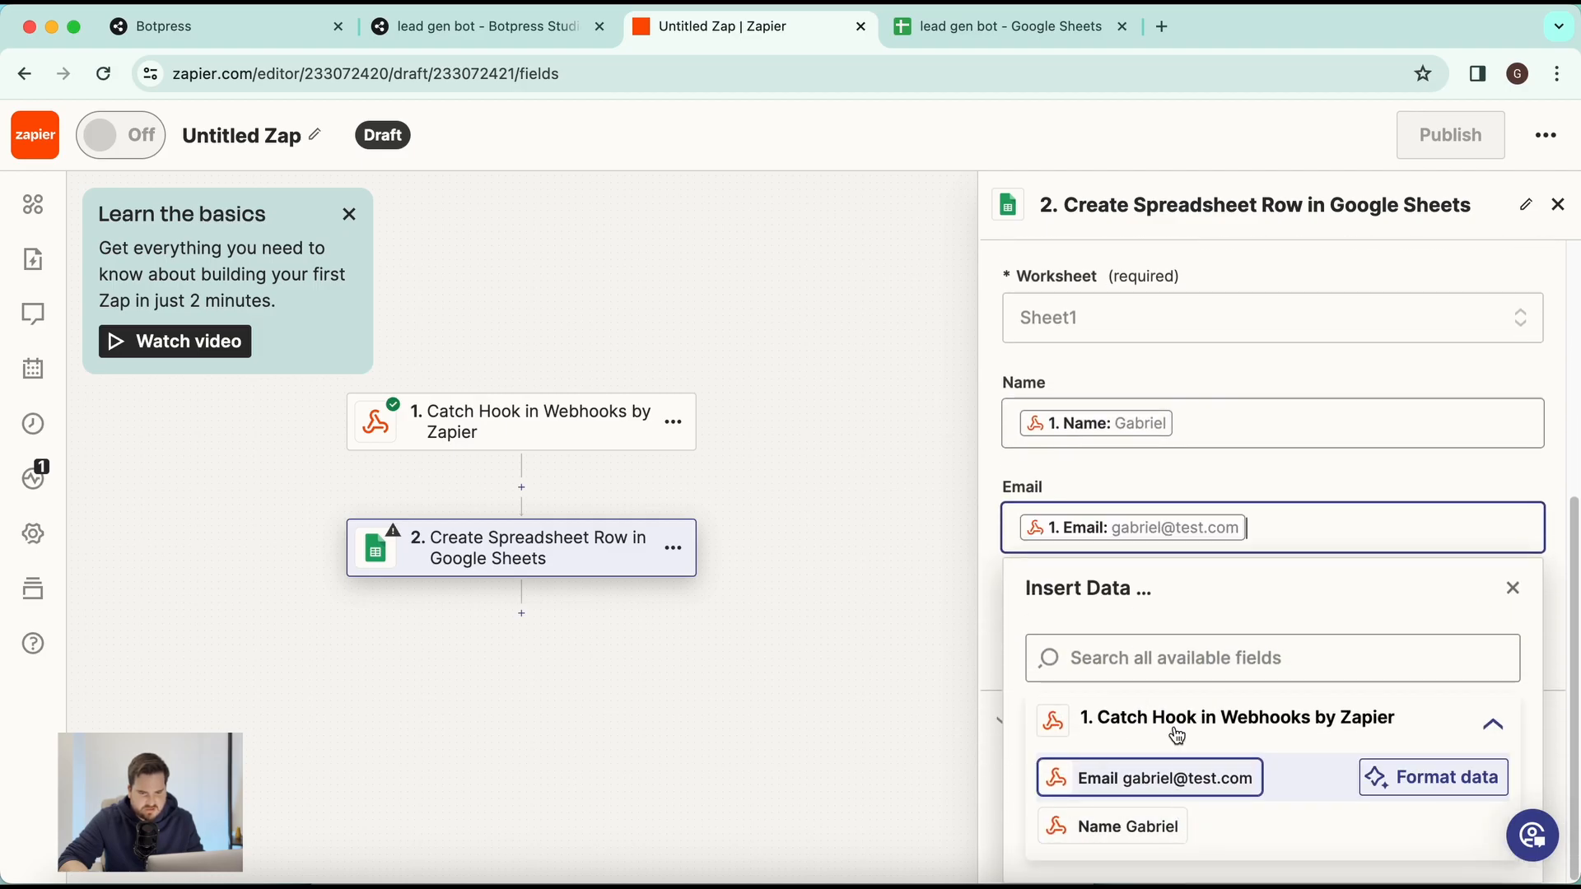
{"action": "left_click", "coordinate": [1204, 396]}
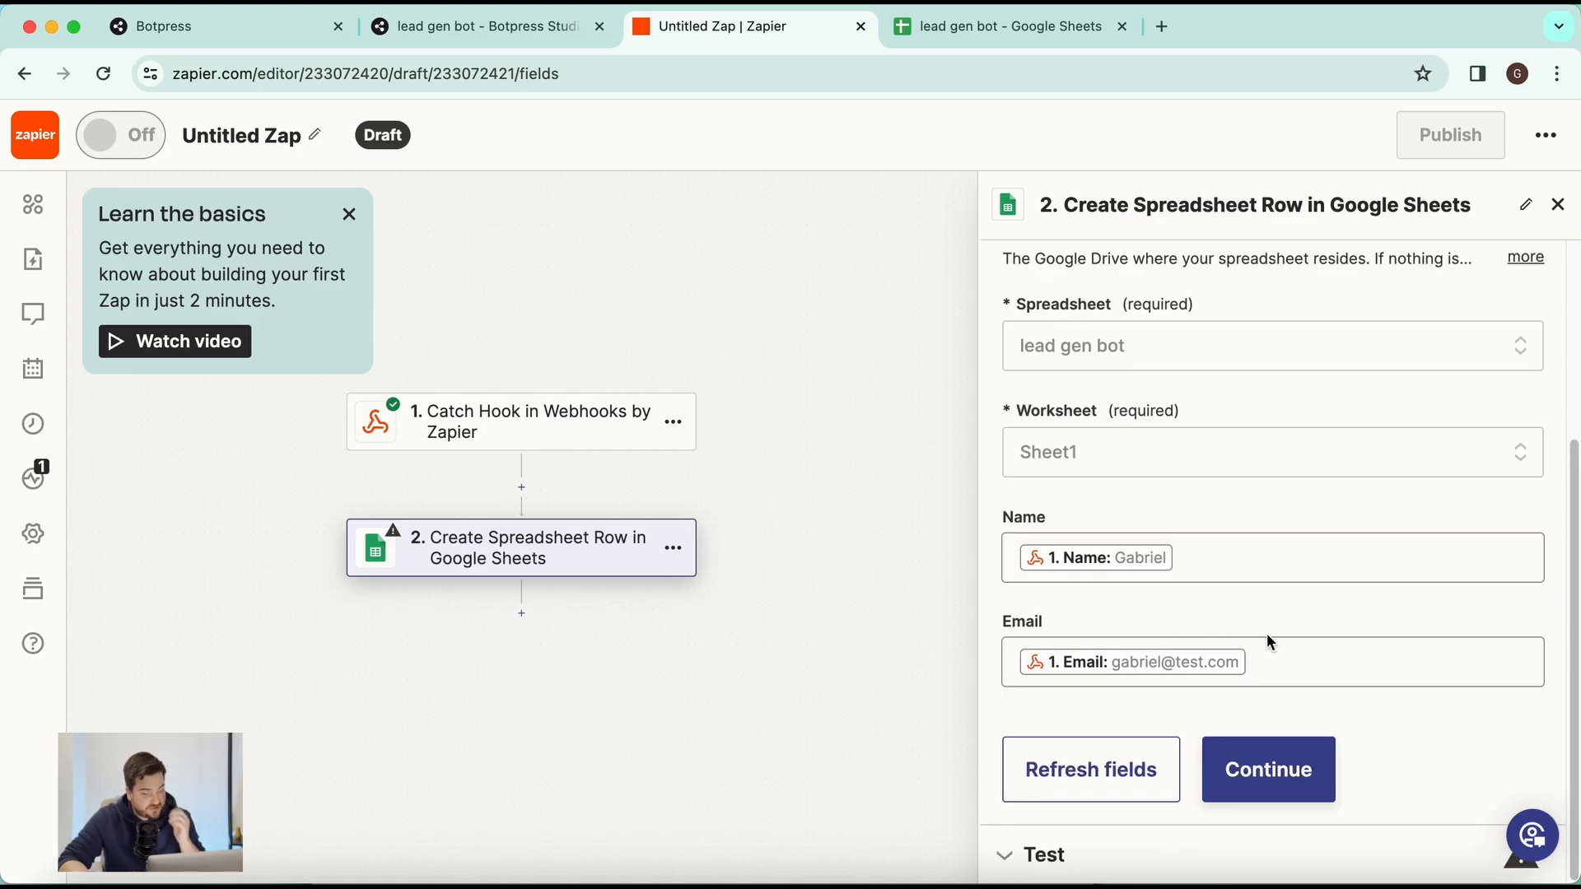
Step: Review the workflow variables in Botpress and the header row of the "lead gen bot" spreadsheet
{"action": "left_click", "coordinate": [257, 25]}
{"action": "left_click", "coordinate": [494, 26]}
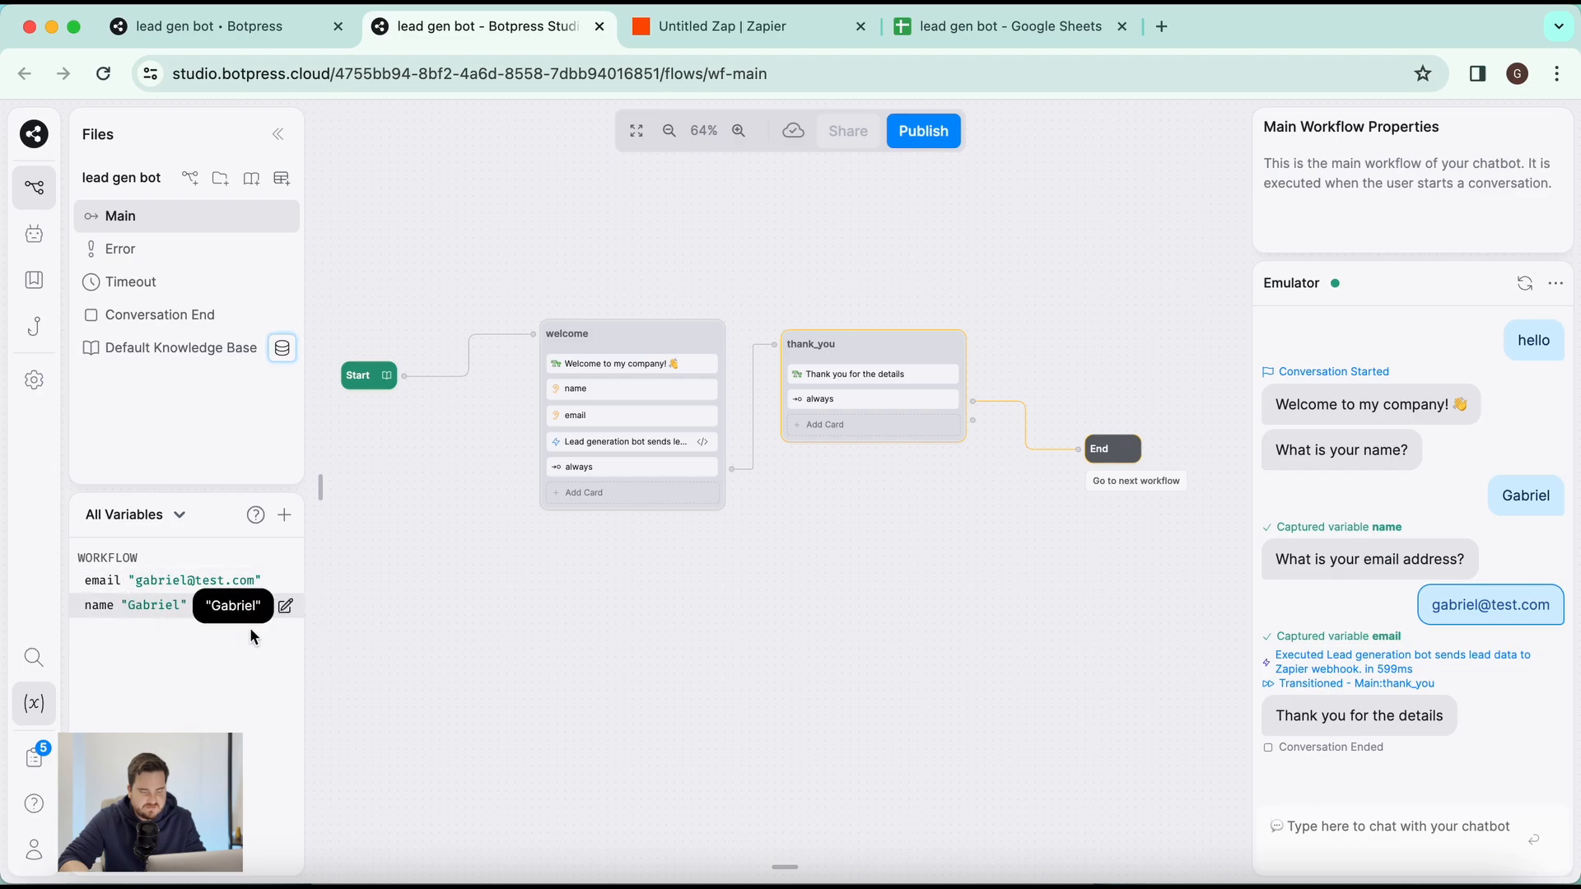
{"action": "left_click", "coordinate": [1014, 31]}
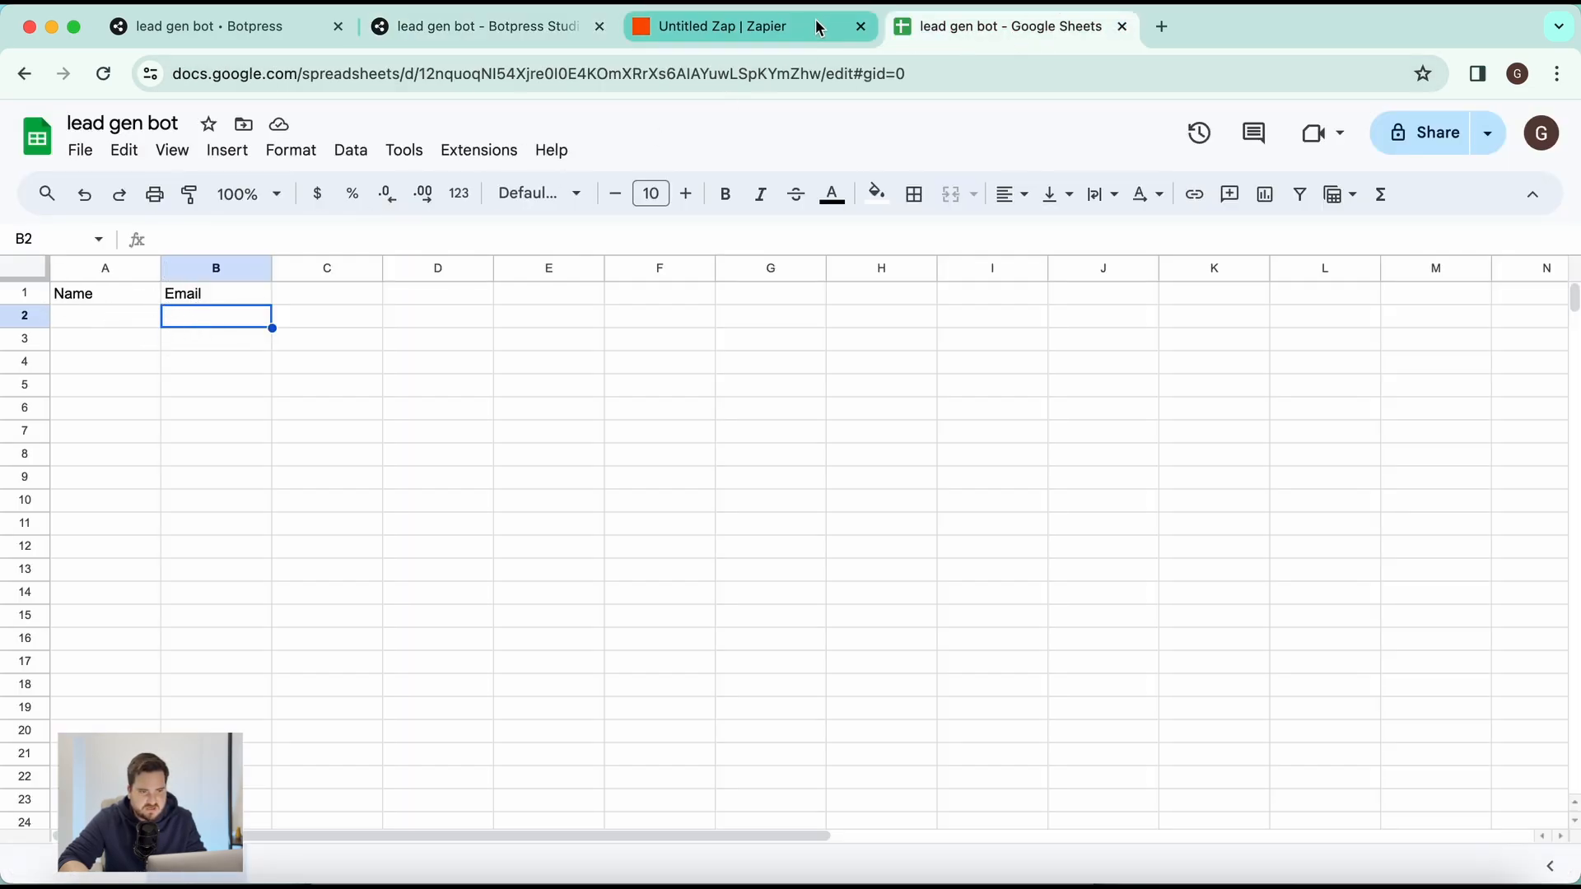
Step: Switch to Zapier, continue to the test section and run the test of the Create Spreadsheet Row step
{"action": "left_click", "coordinate": [744, 28]}
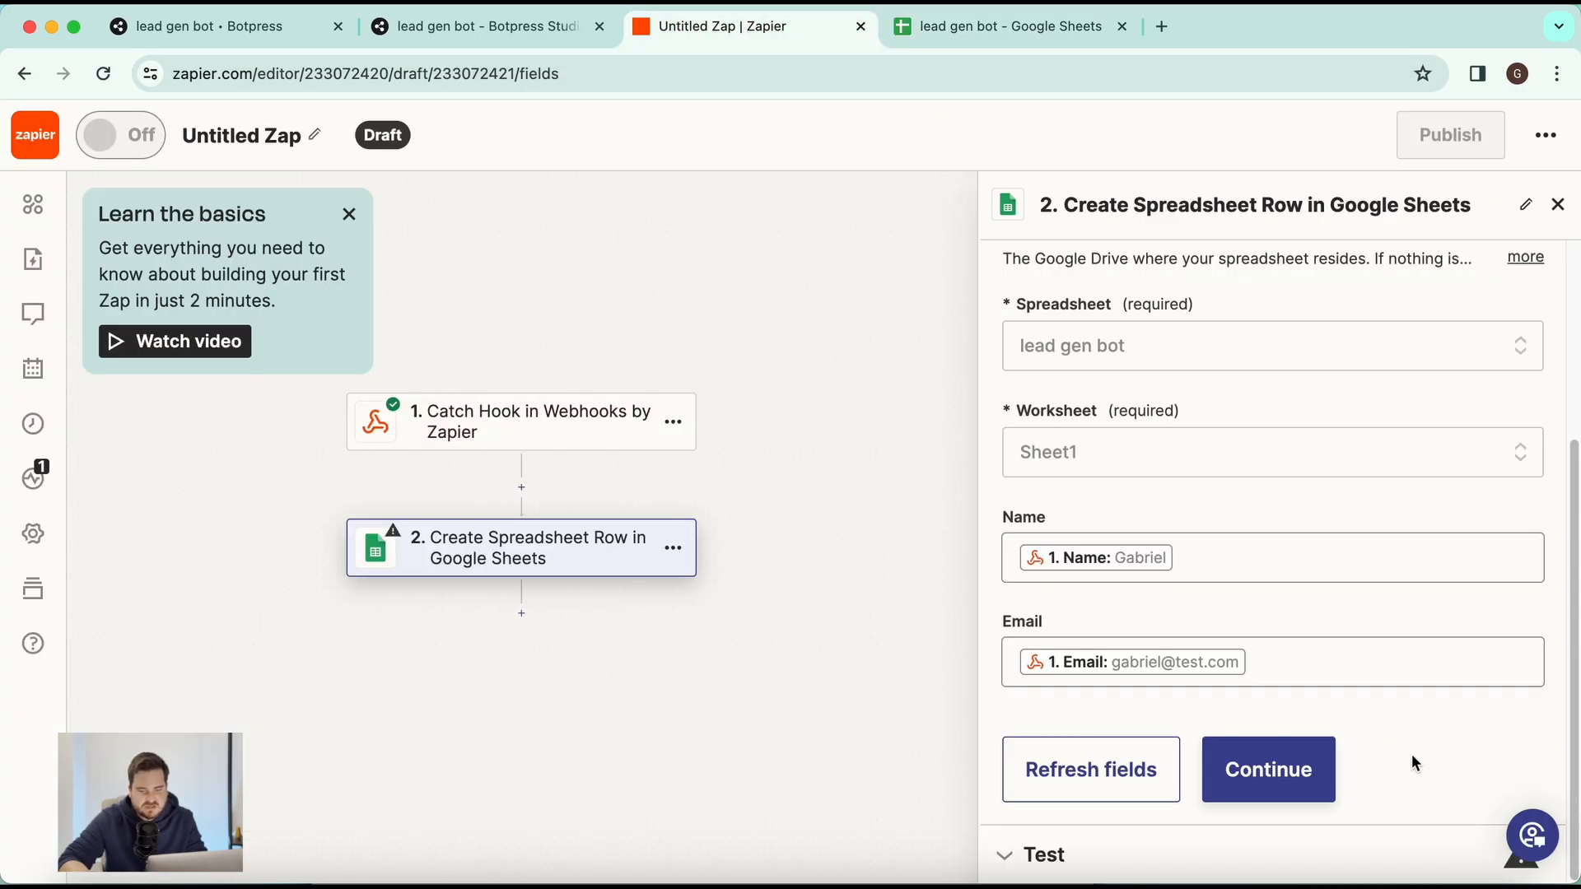
{"action": "left_click", "coordinate": [1289, 767]}
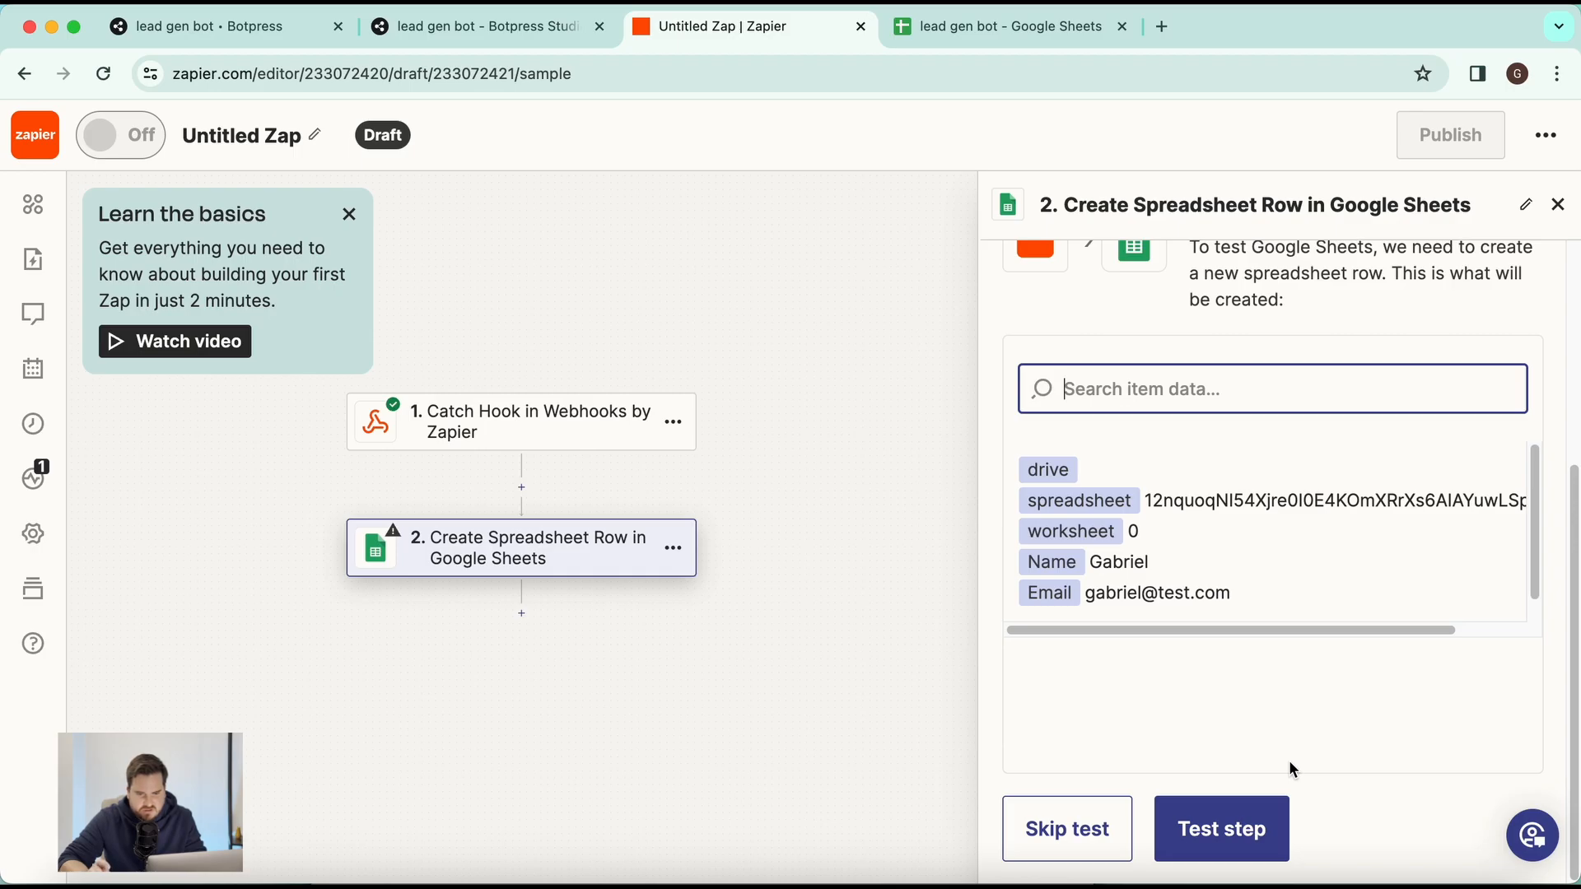
{"action": "scroll", "coordinate": [1095, 605], "scroll_direction": "down", "scroll_amount": 1}
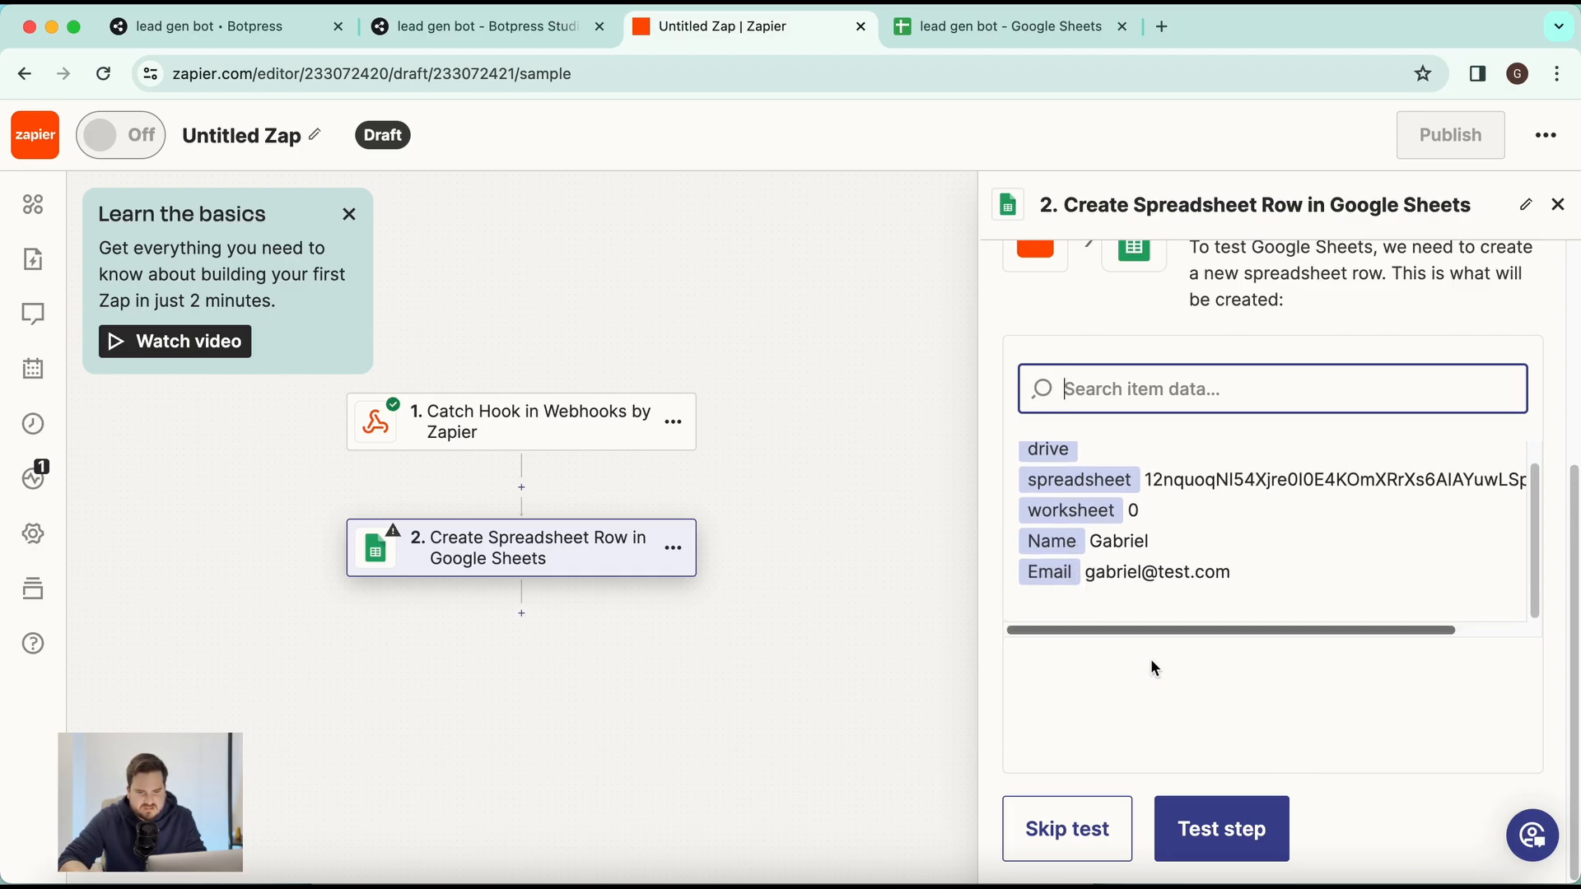
{"action": "left_click", "coordinate": [1230, 831]}
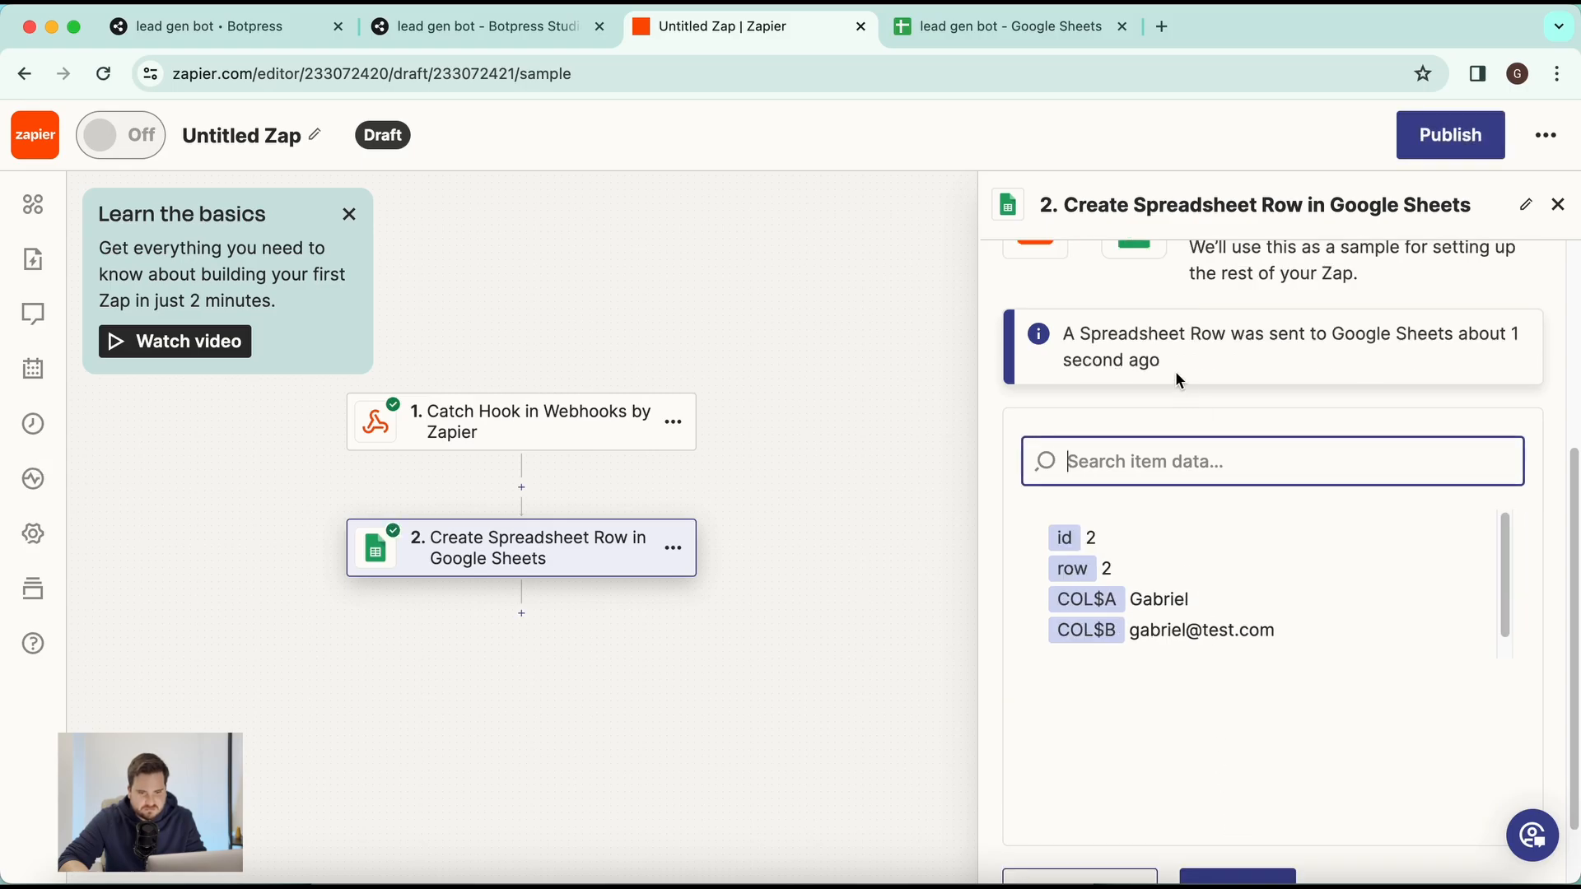
Step: Check the test row in the "lead gen bot" spreadsheet and return to the step's test result in Zapier
{"action": "left_click", "coordinate": [1016, 25]}
{"action": "left_click", "coordinate": [127, 342]}
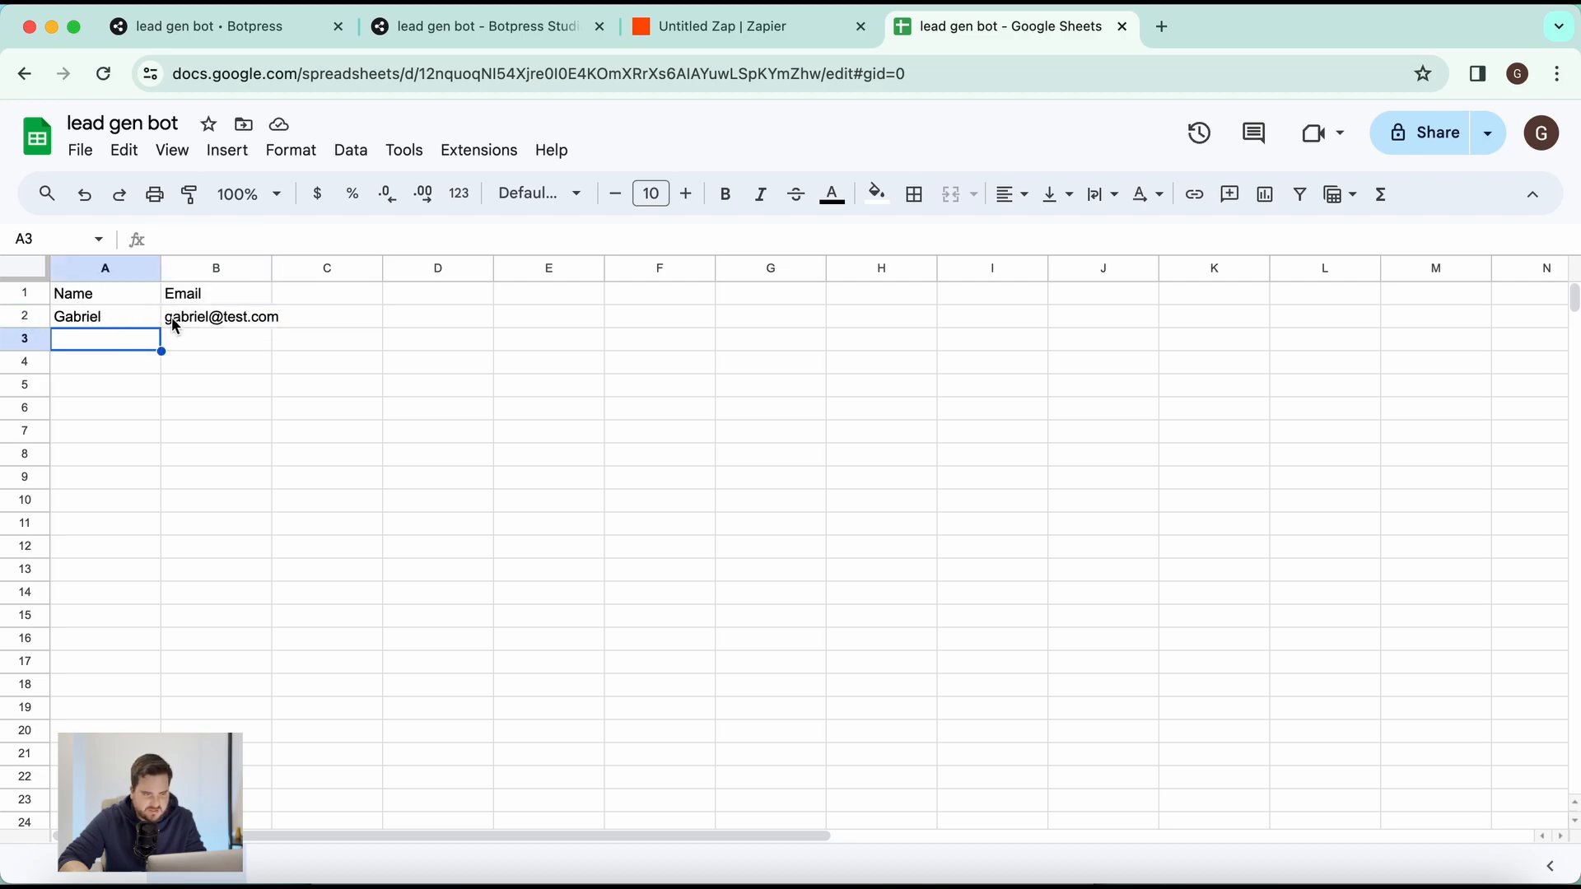
{"action": "left_click", "coordinate": [237, 498]}
{"action": "left_click", "coordinate": [675, 31]}
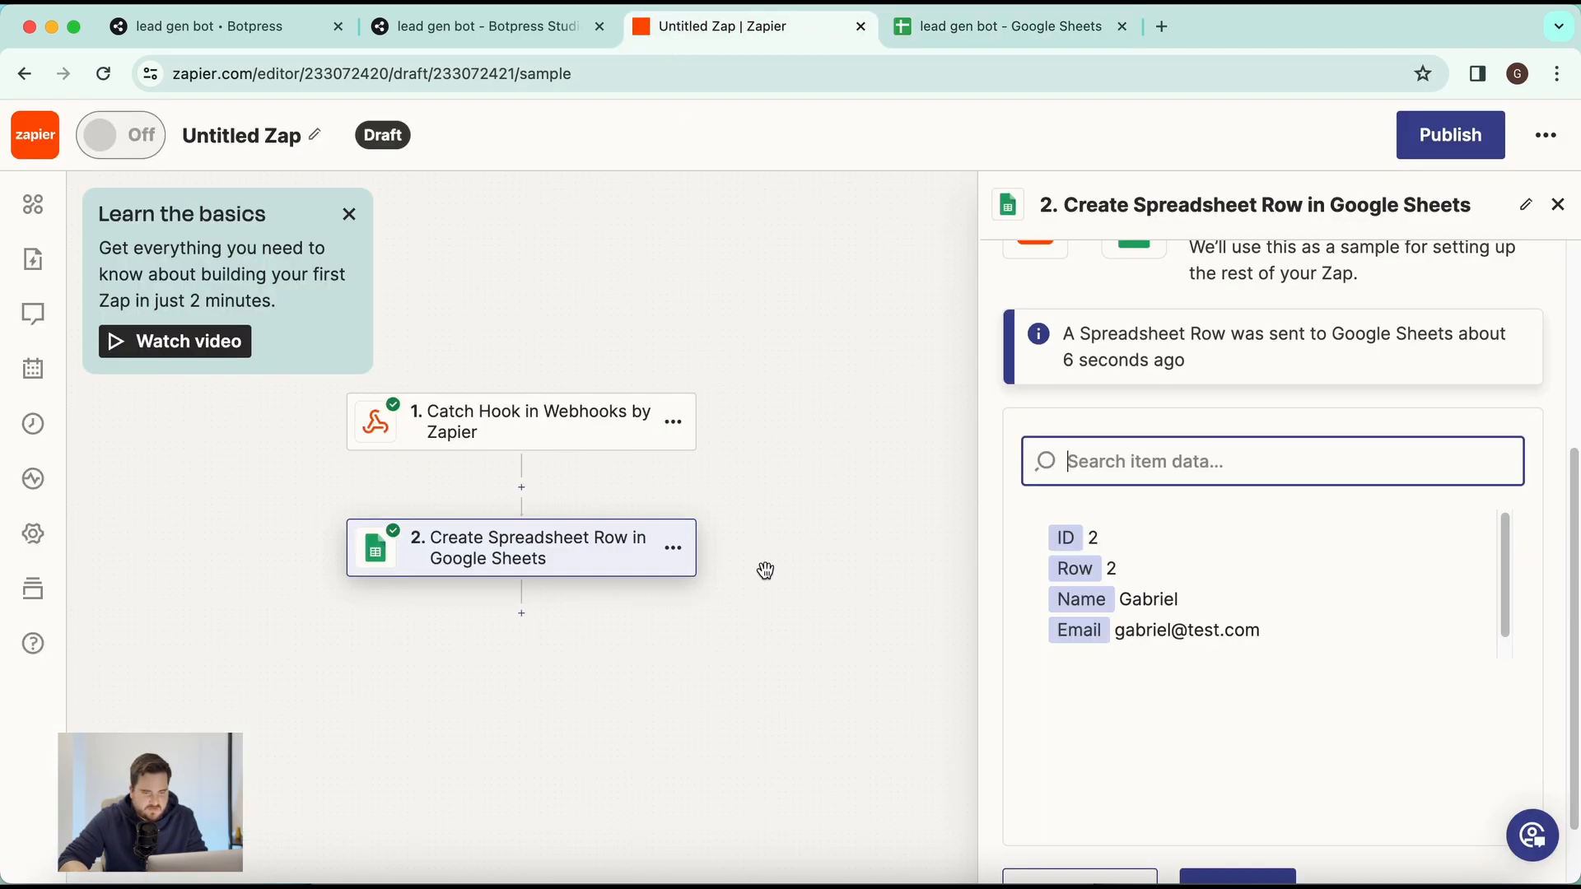
{"action": "scroll", "coordinate": [1152, 691], "scroll_direction": "down", "scroll_amount": 2}
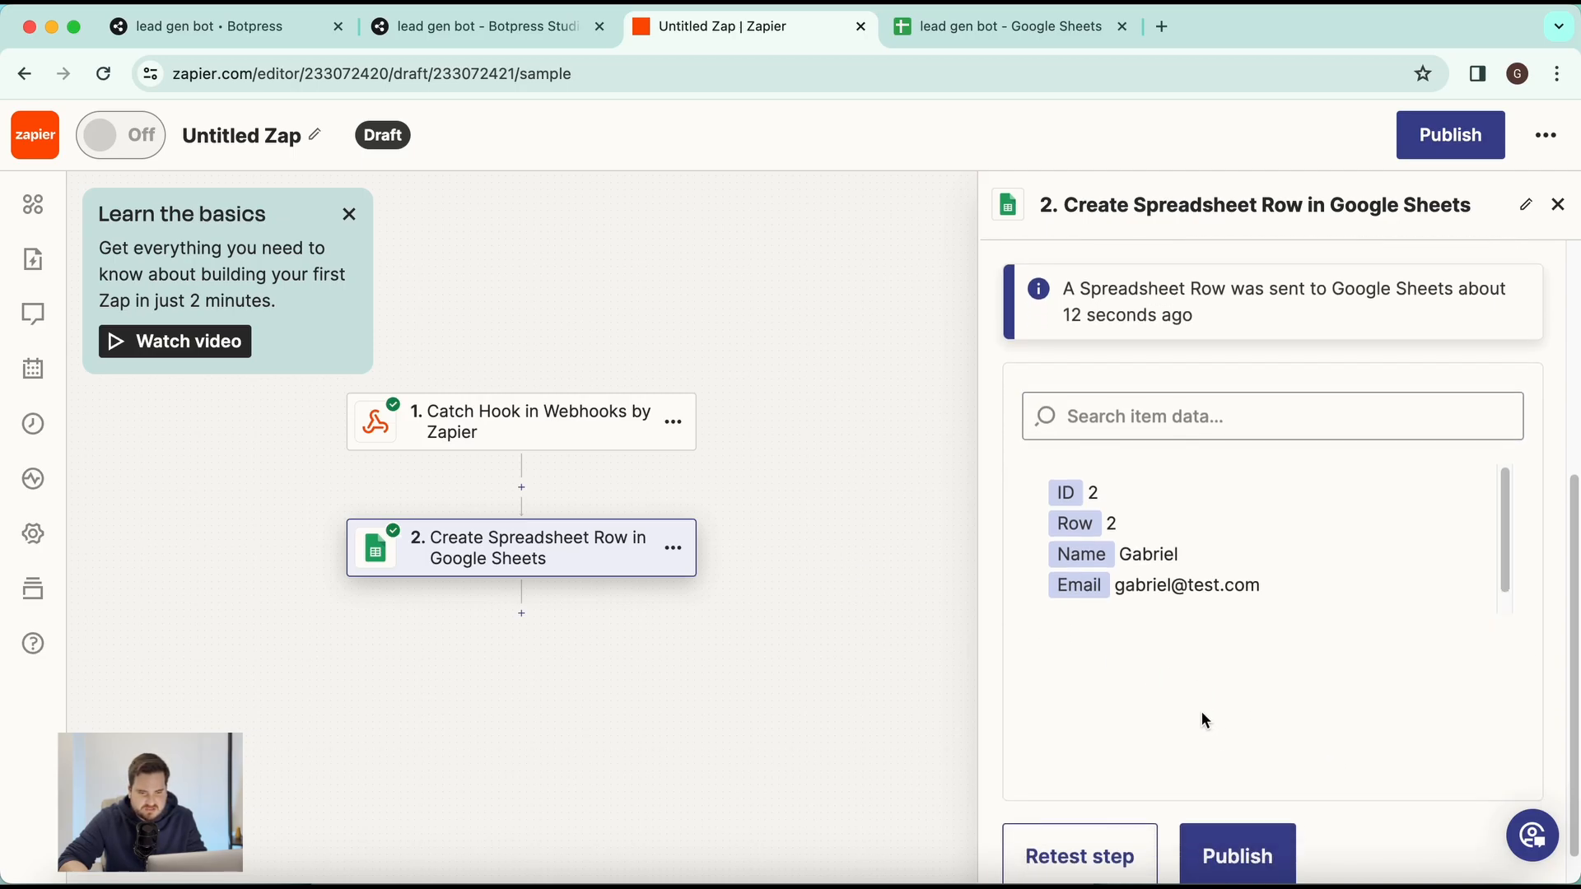
Step: Publish the Zap, switch to Botpress Studio and publish the lead gen bot
{"action": "left_click", "coordinate": [1222, 817]}
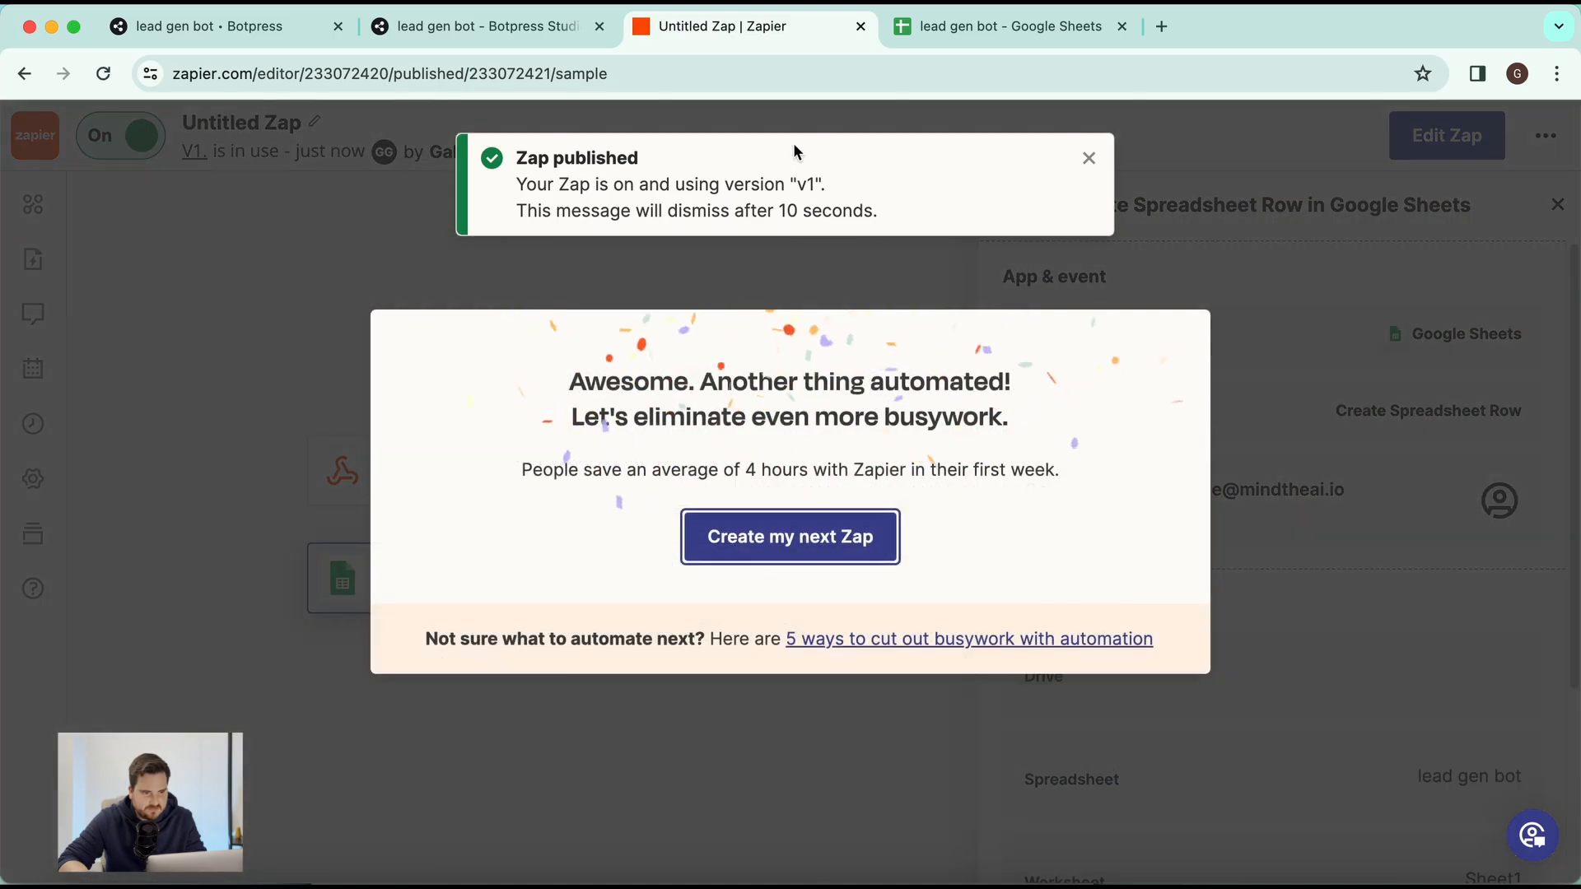
{"action": "left_click", "coordinate": [484, 27]}
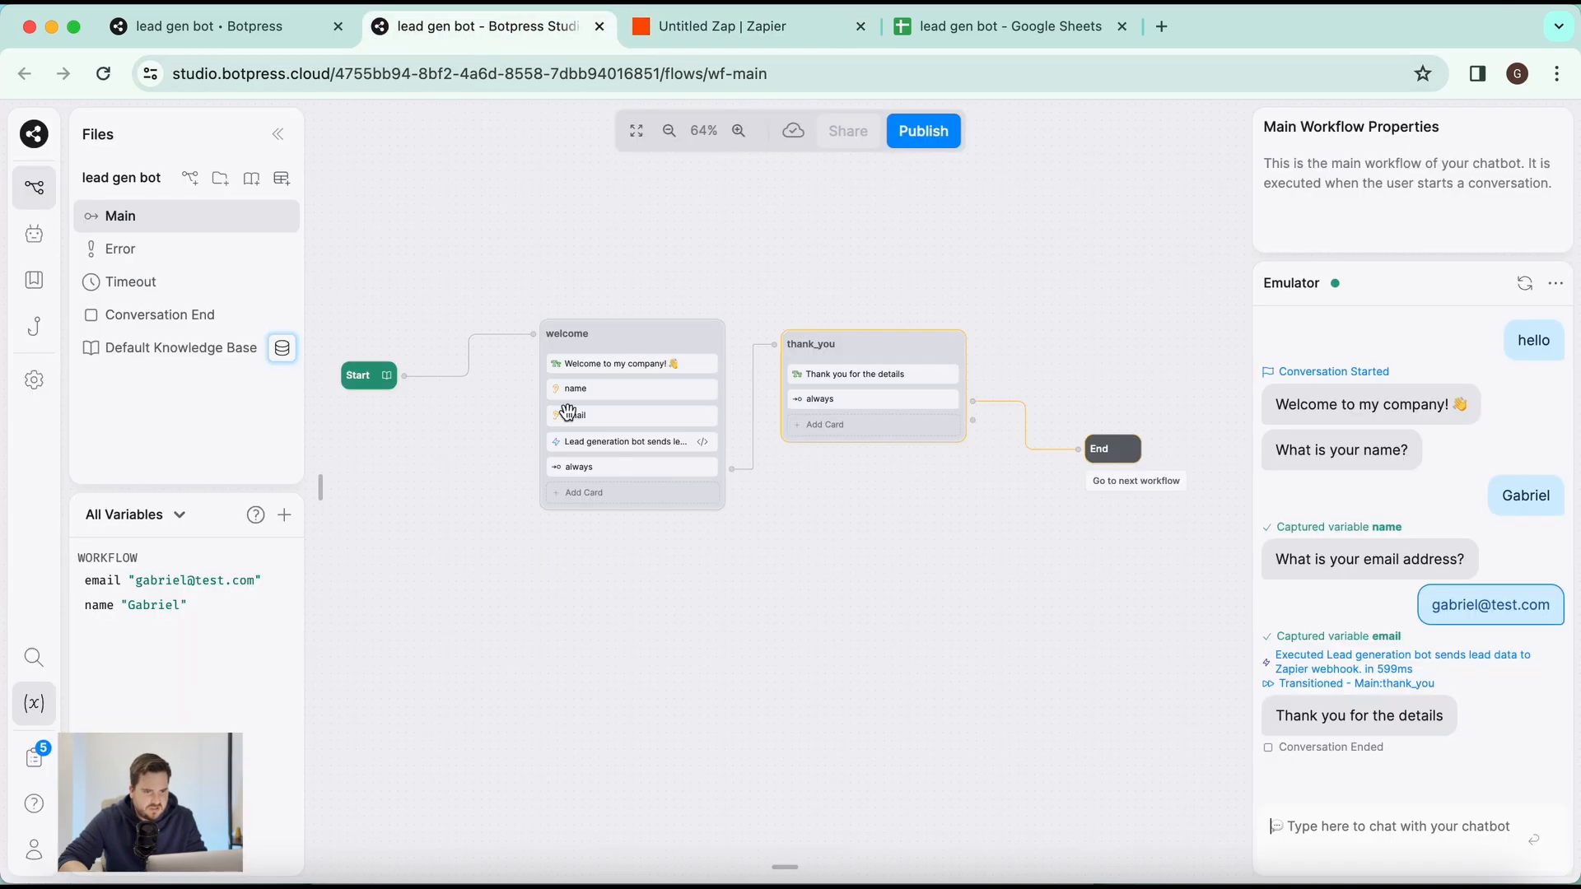
{"action": "left_click", "coordinate": [933, 142]}
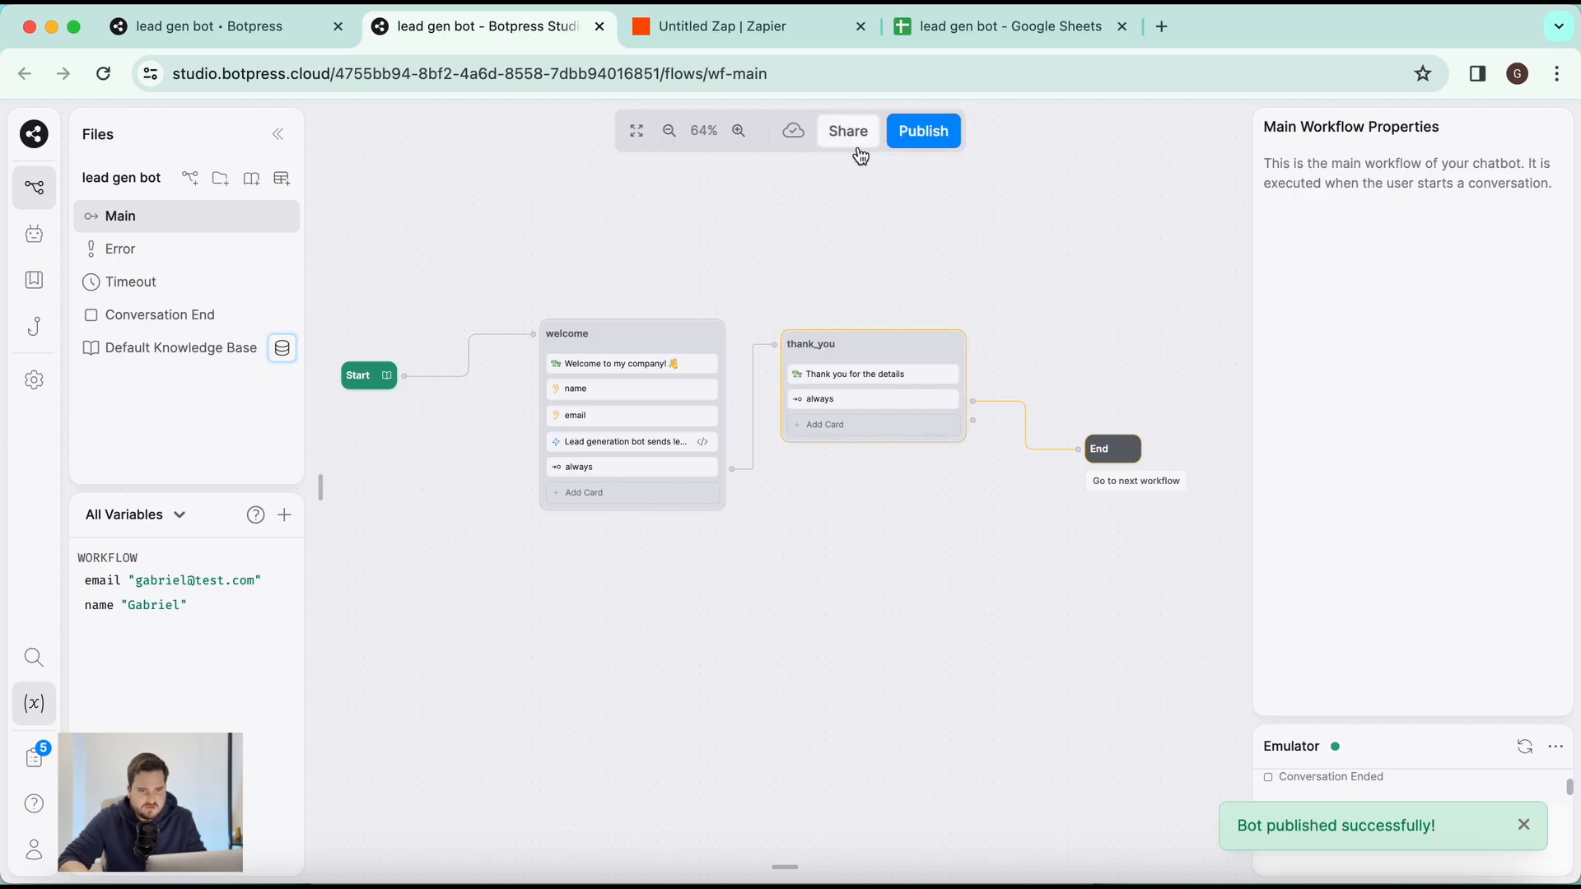
Step: Open the published bot's shared chat page and start a conversation with the message "hello"
{"action": "left_click", "coordinate": [852, 136]}
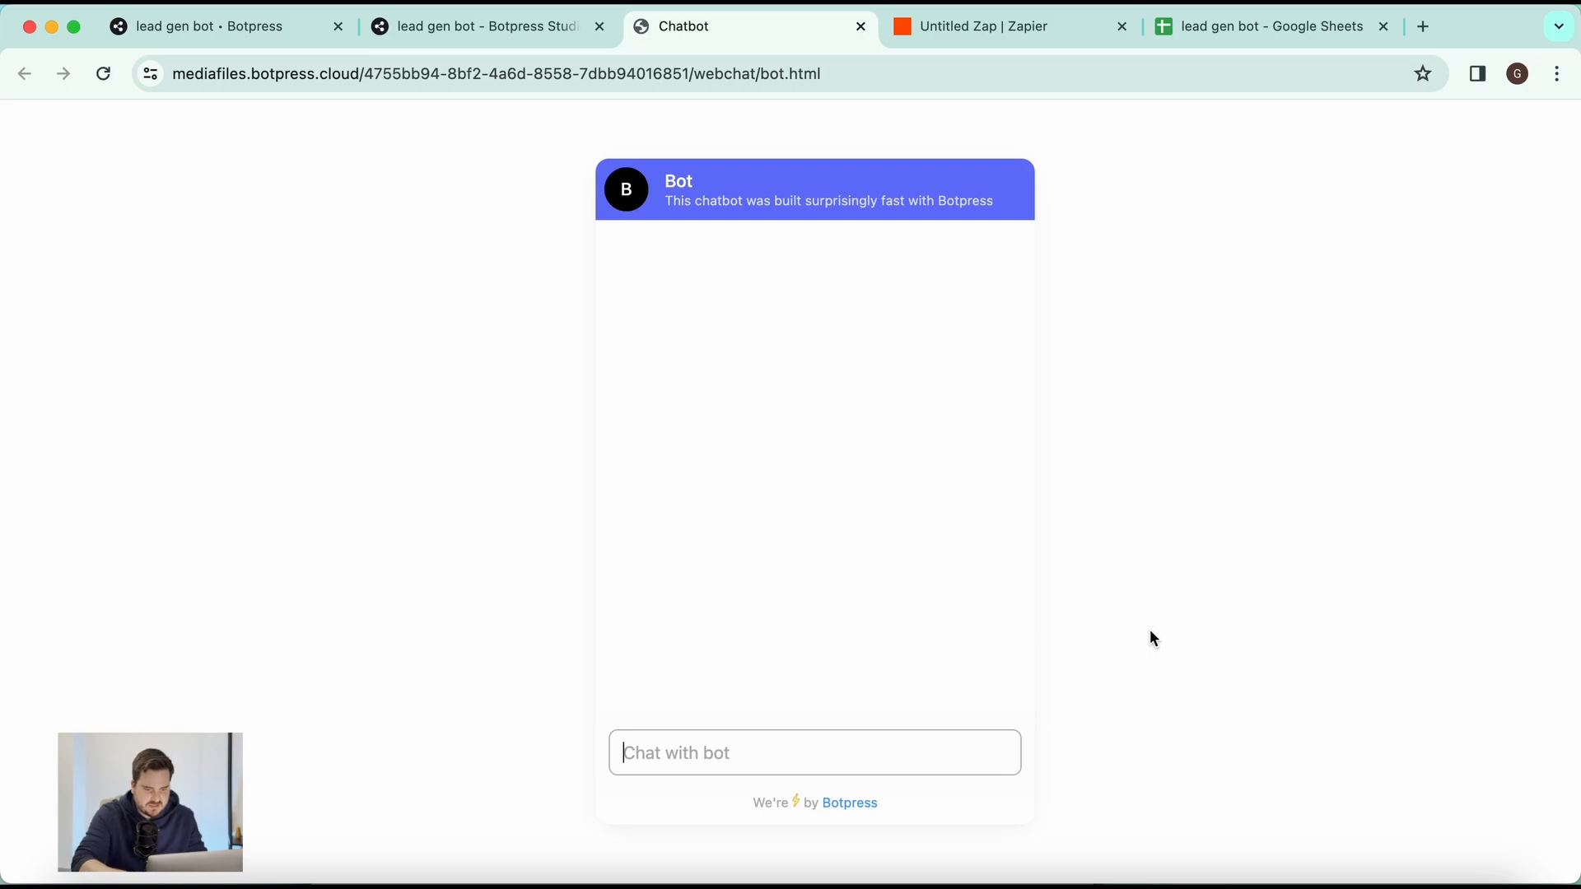
{"action": "type", "text": "hello"}
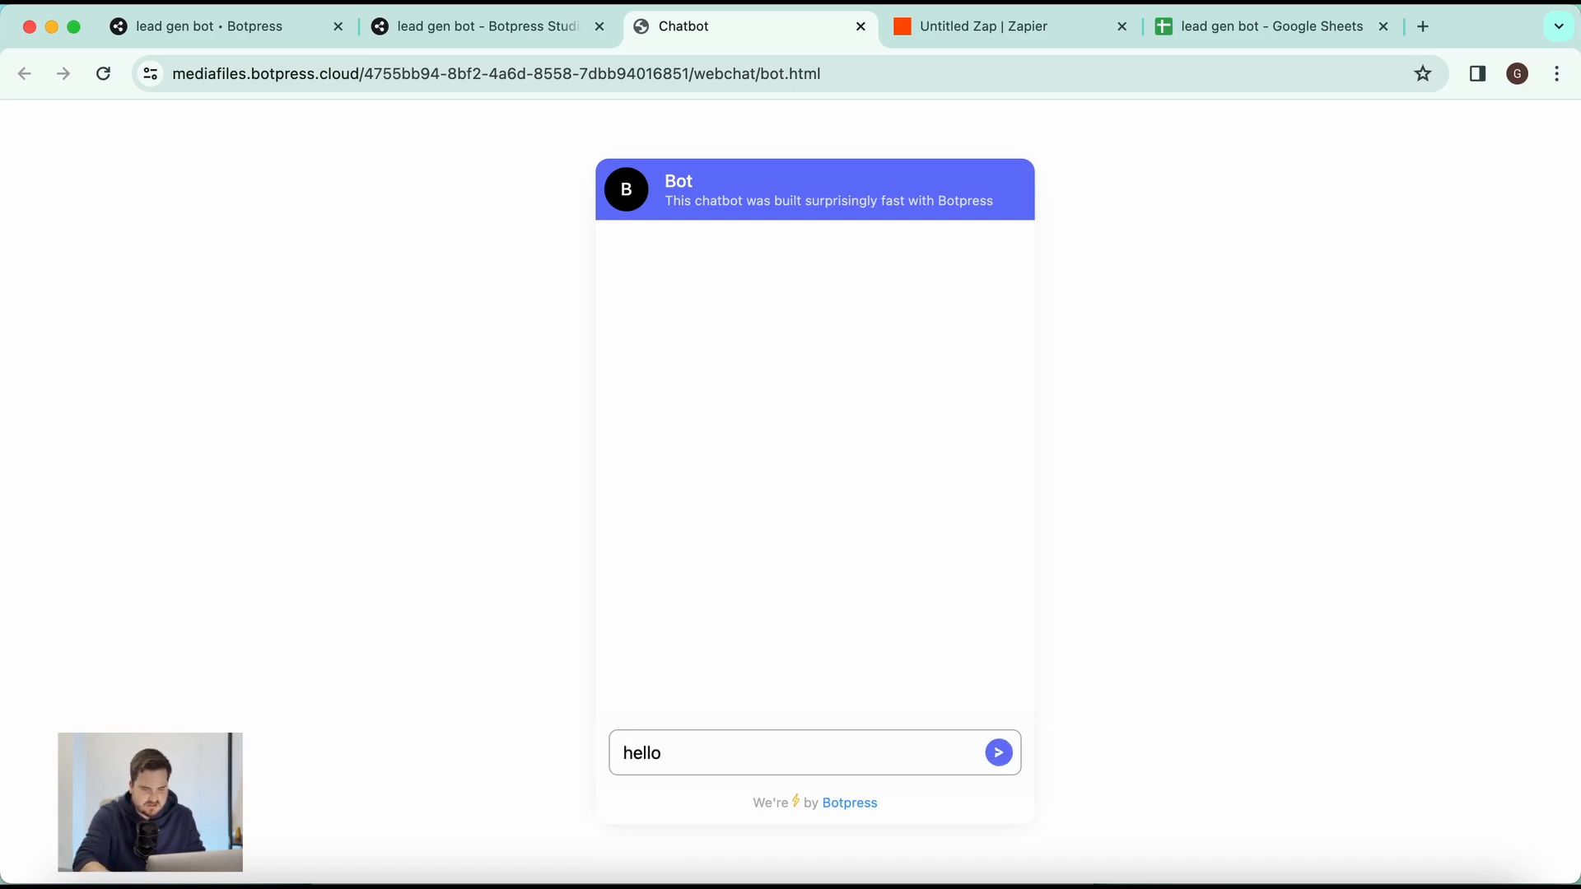
{"action": "key", "text": "Return"}
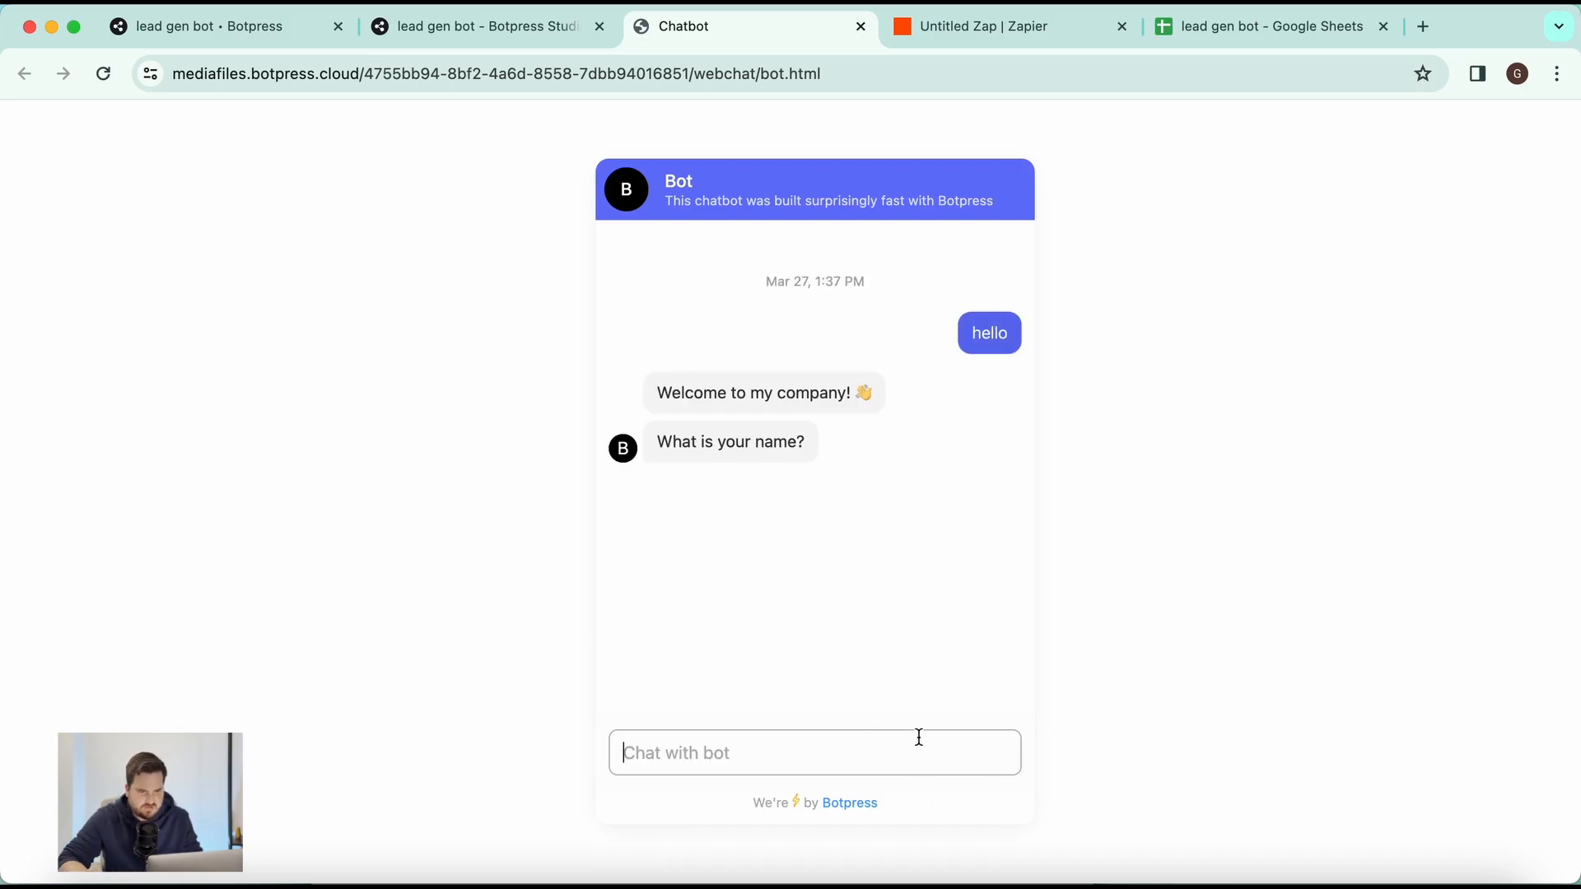
Step: Answer the chatbot's questions with the visitor's name and a test email address, and check the "lead gen bot" spreadsheet for the new lead
{"action": "type", "text": "Gabriel"}
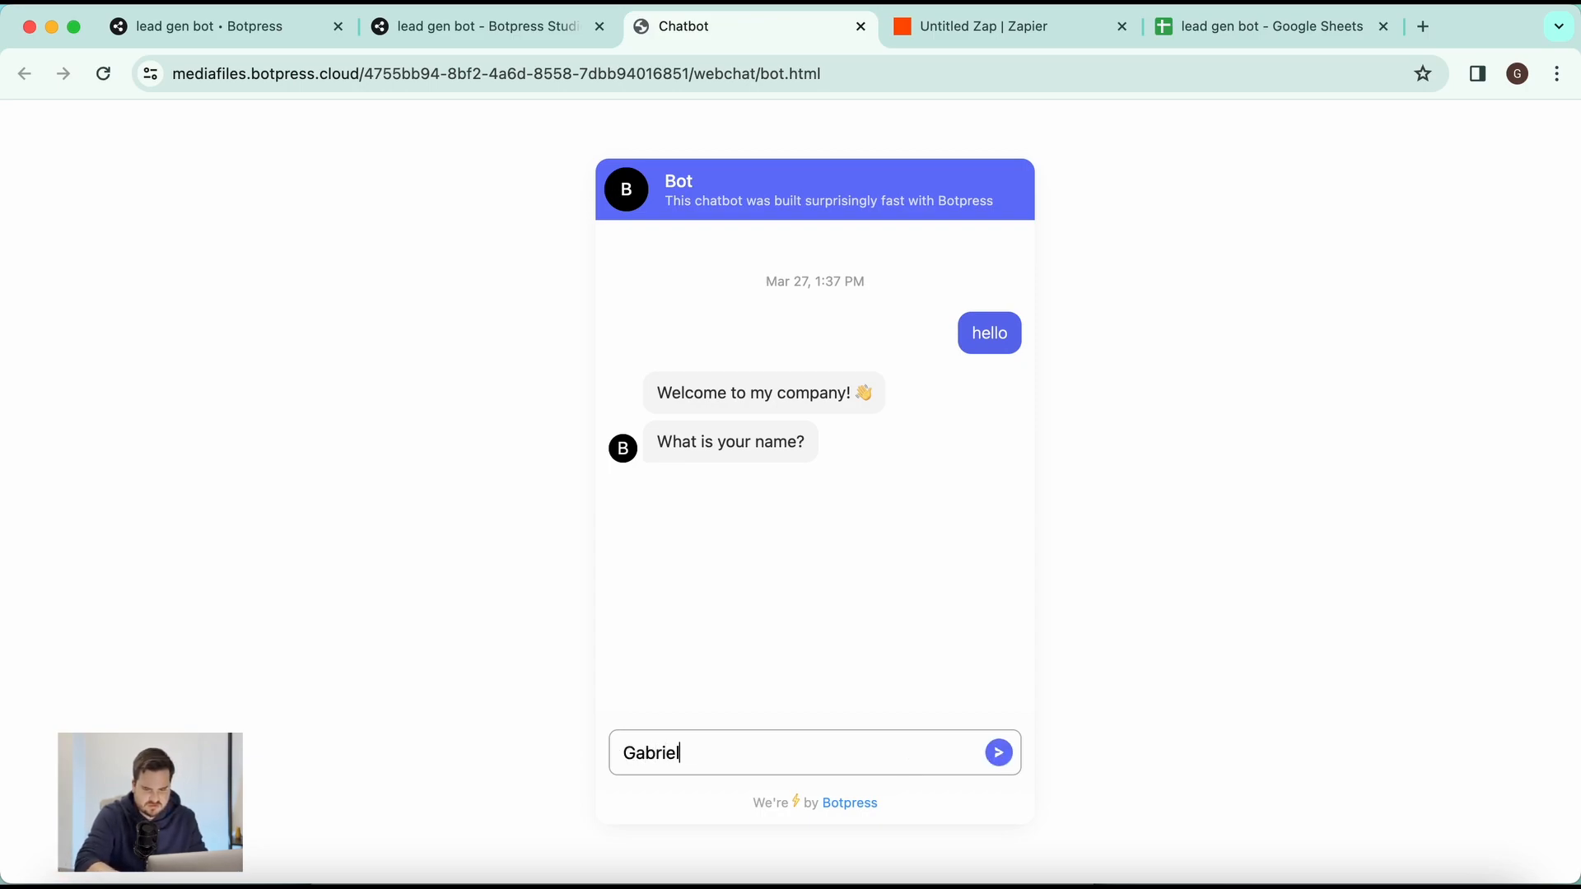
{"action": "key", "text": "Return"}
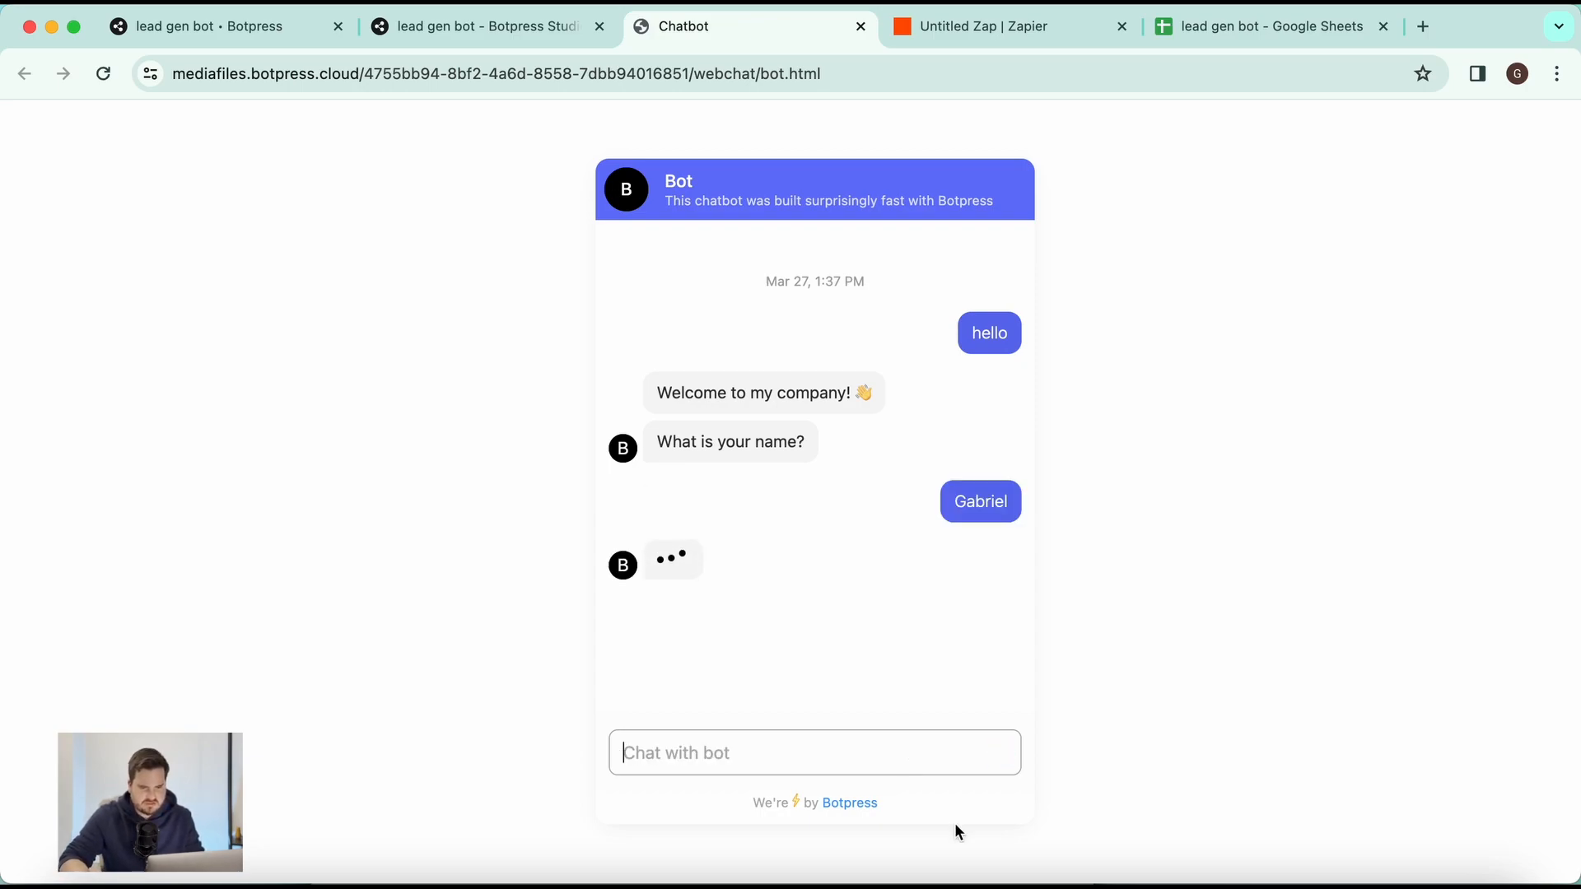
{"action": "type", "text": "test@test.com"}
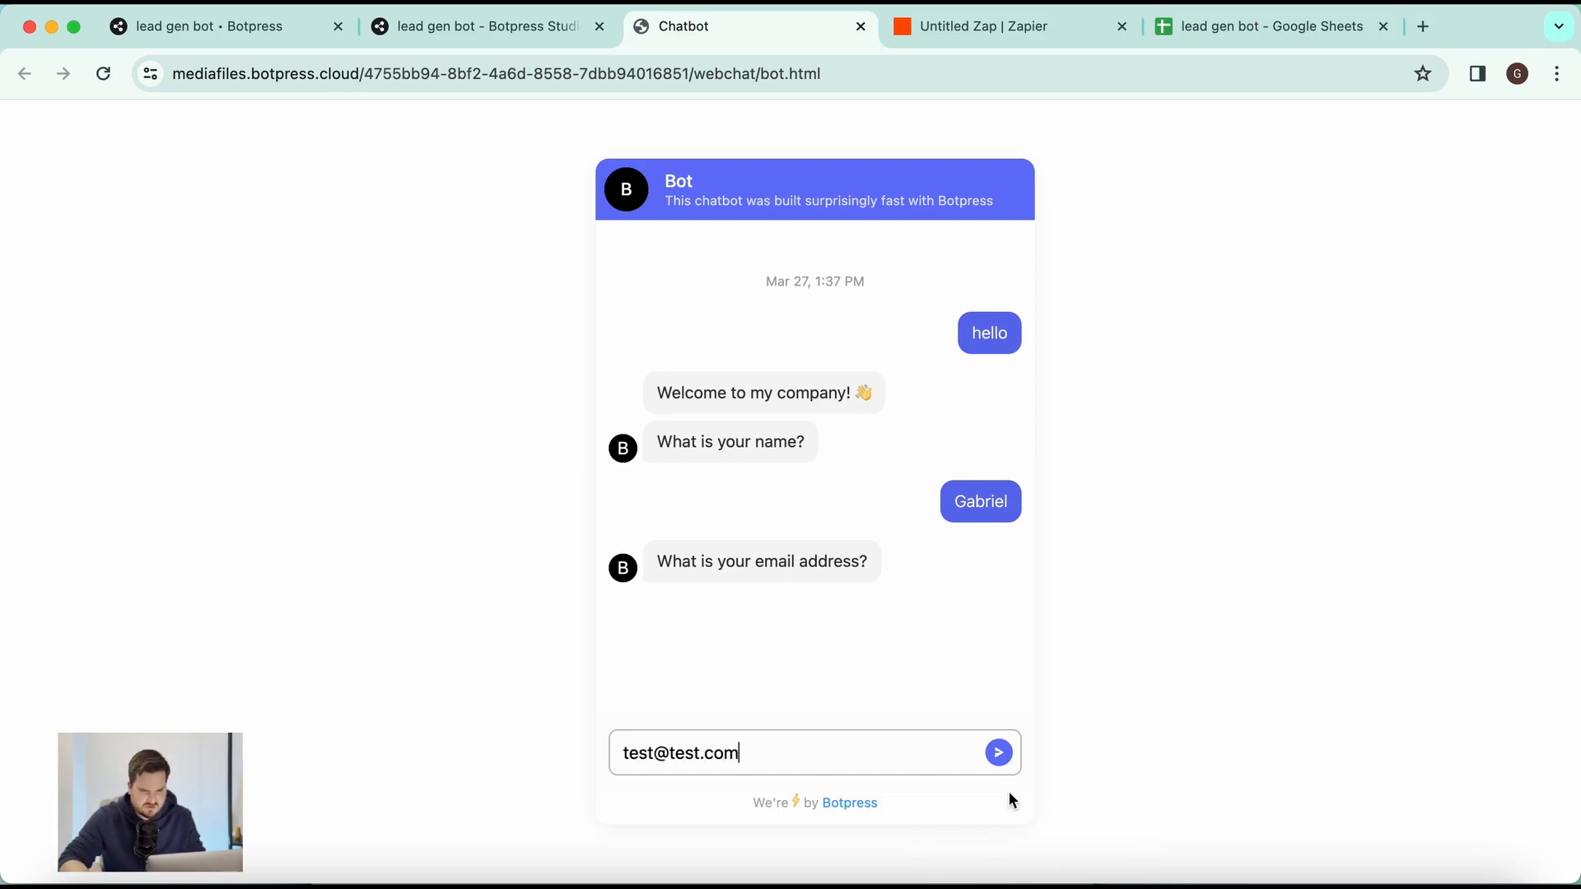
{"action": "left_click", "coordinate": [998, 753]}
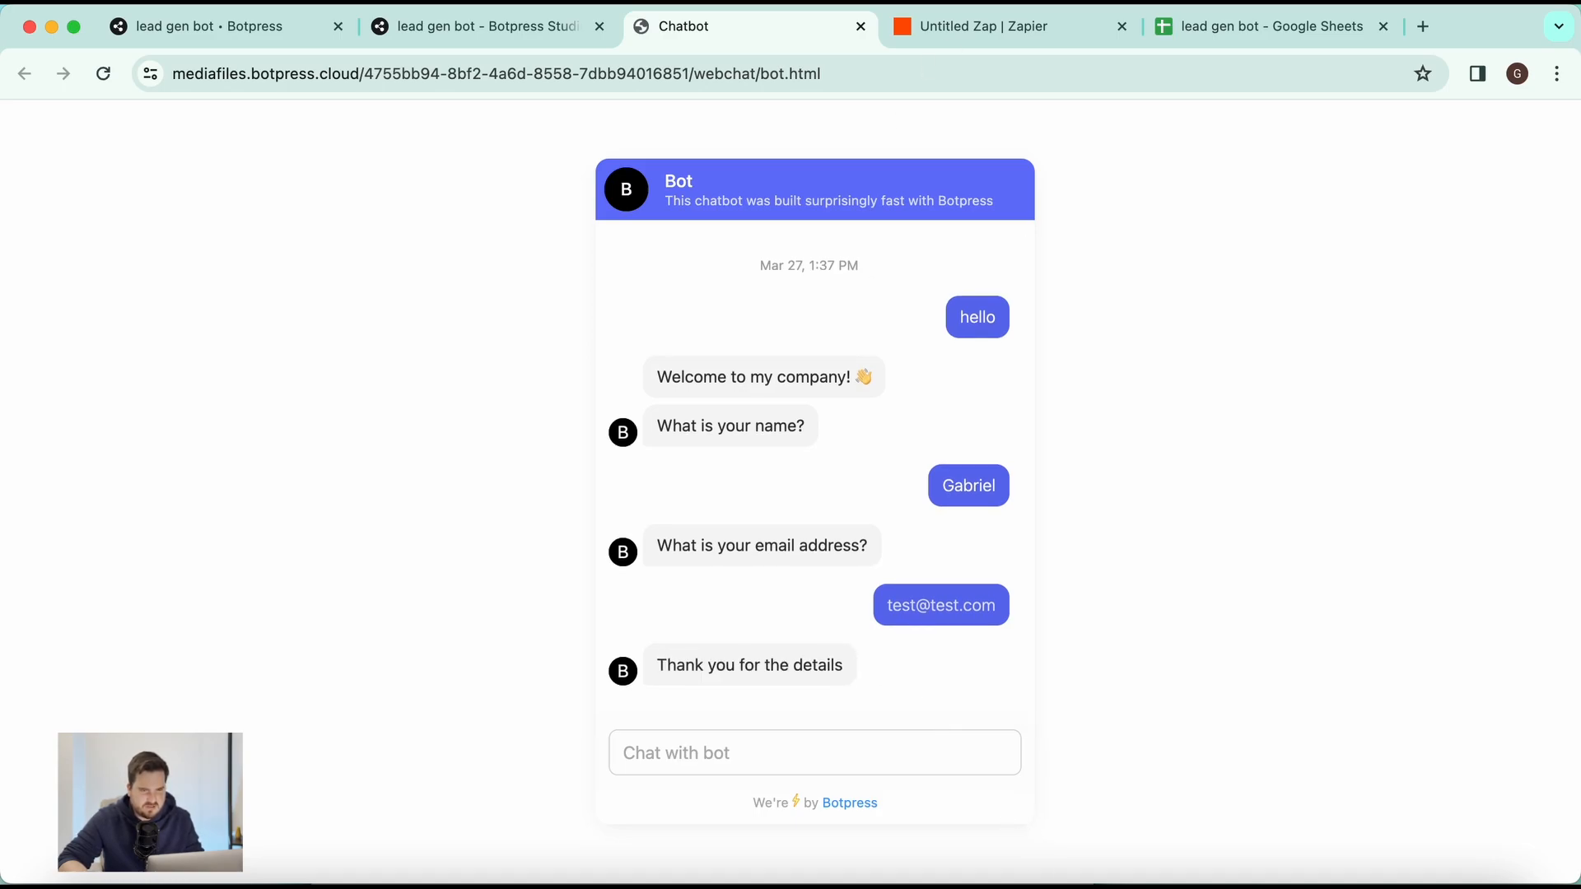
{"action": "left_click", "coordinate": [1299, 38]}
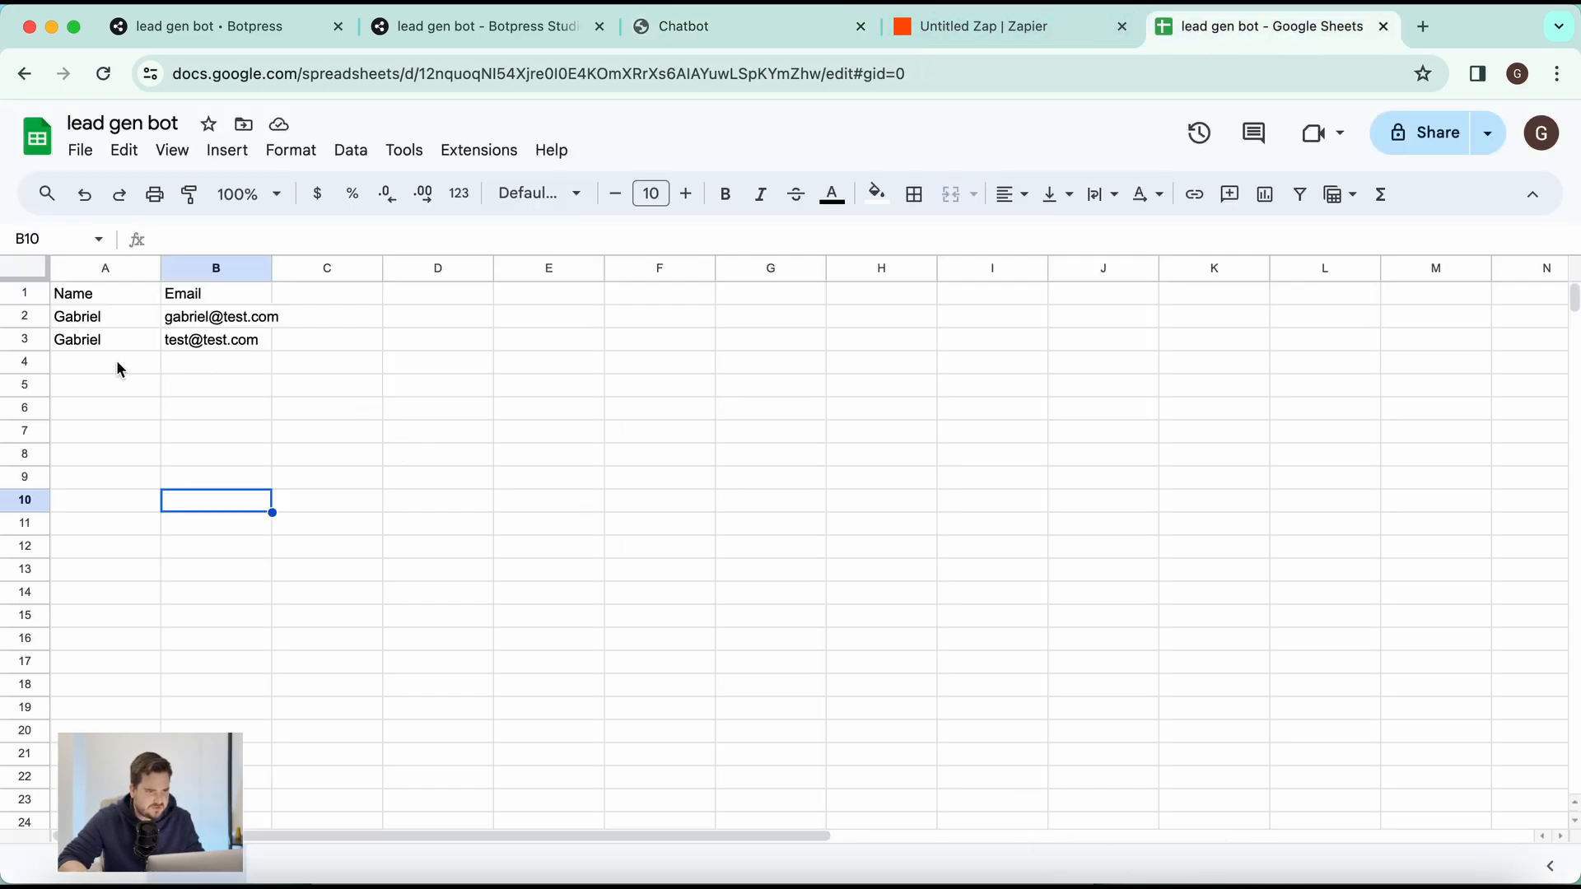